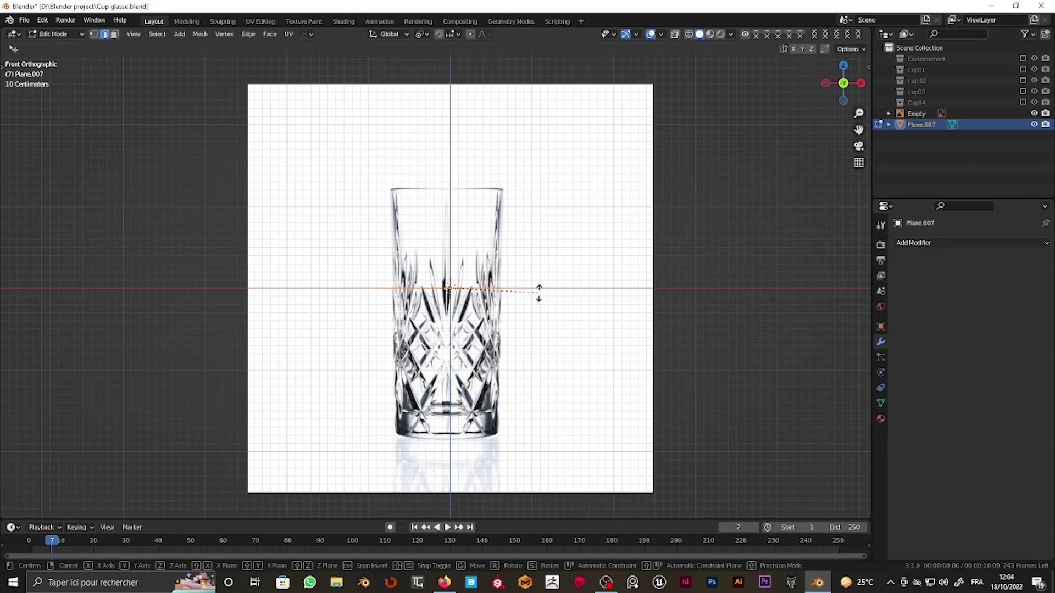
# Step: Rotate the plane 90° on X so it stands upright facing the front
pyautogui.press('x')
pyautogui.press('9')
pyautogui.press('0')
pyautogui.press('Return')
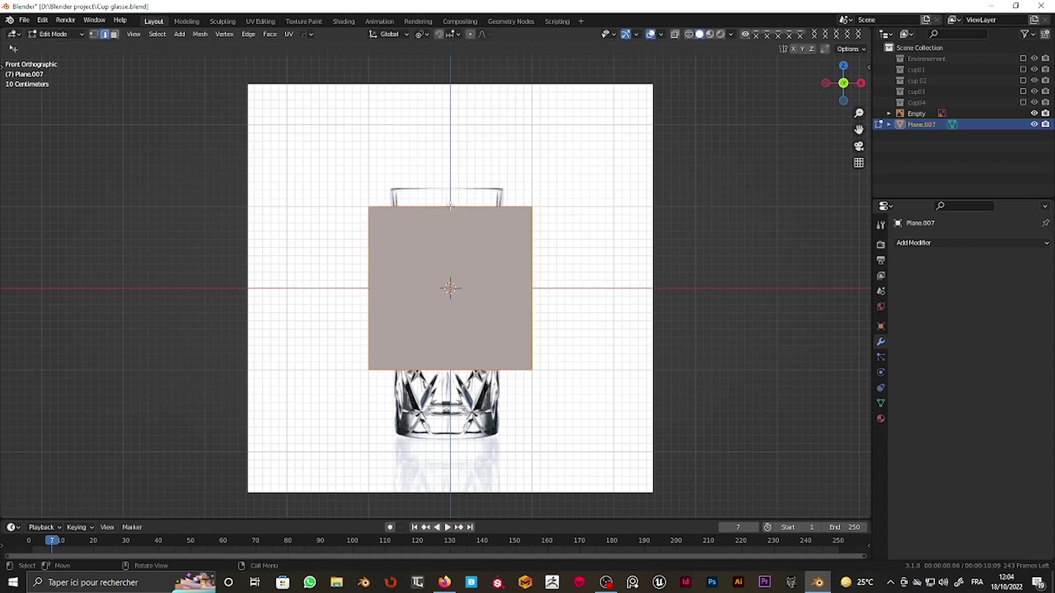
# Step: Delete the plane's left vertices, keeping only its right half
pyautogui.click(446, 198)
pyautogui.press('x')
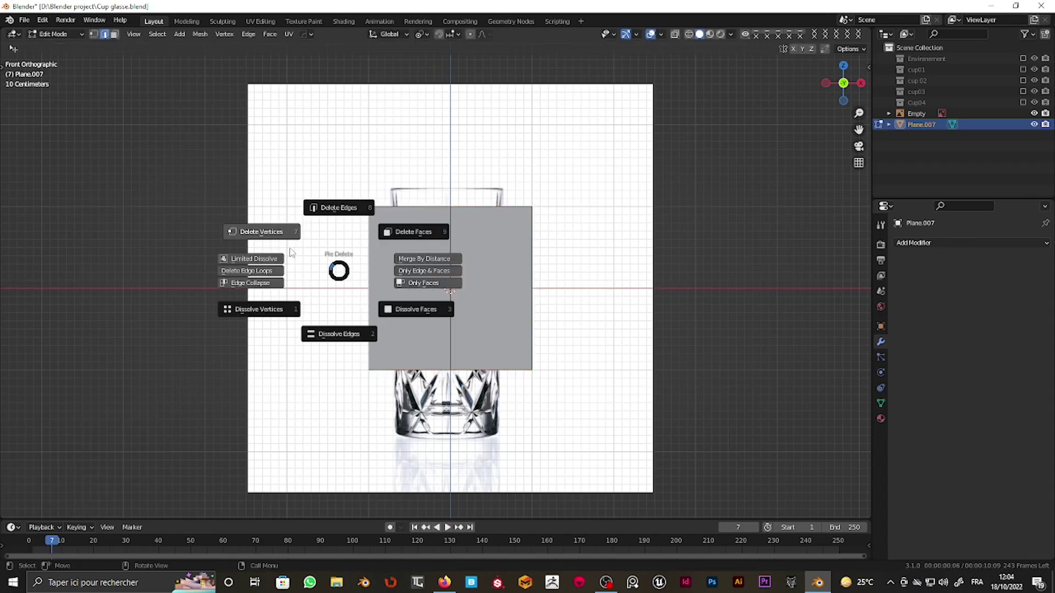
pyautogui.click(278, 243)
pyautogui.scroll(3, 428, 288)
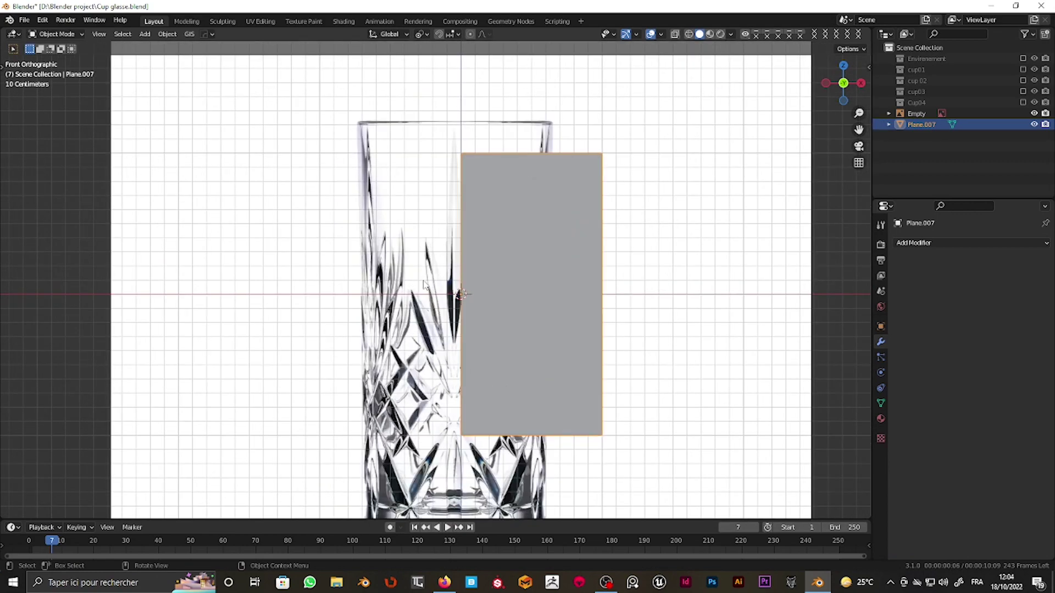
# Step: Move the glass reference Empty on X to the plane's inner edge (0.04707 m), then reselect the plane
pyautogui.click(424, 284)
pyautogui.press('g')
pyautogui.press('x')
pyautogui.click(491, 292)
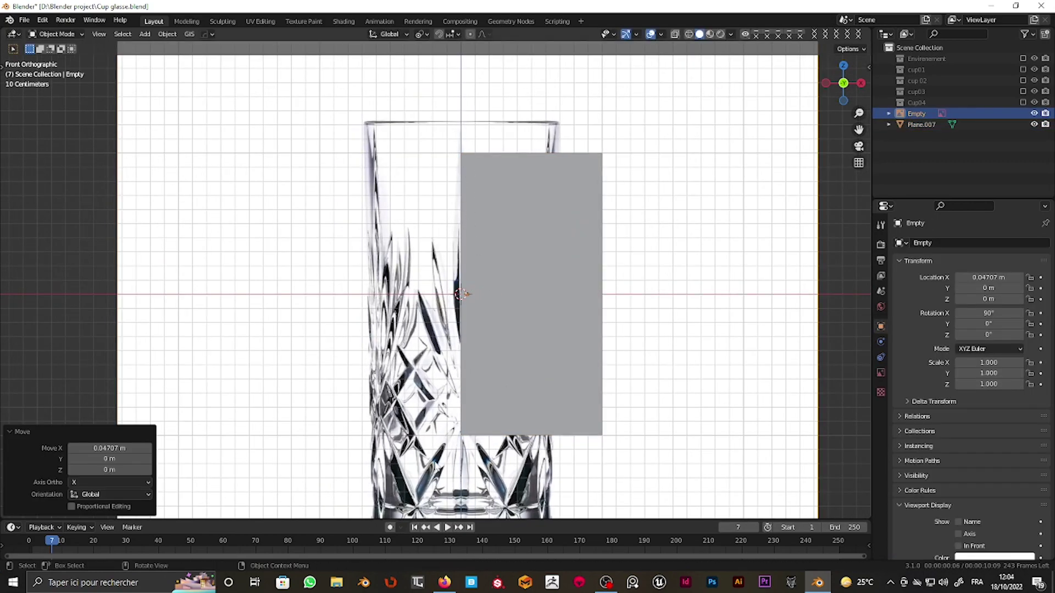
pyautogui.keyDown('shift'); pyautogui.moveTo(450, 350); pyautogui.dragTo(422, 293, button='middle'); pyautogui.keyUp('shift')
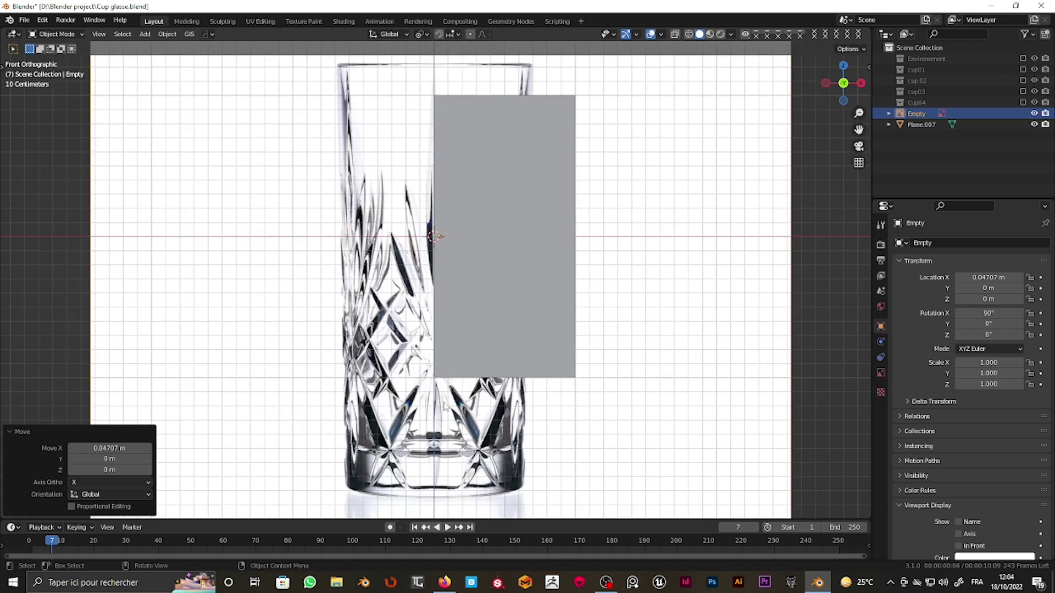
pyautogui.click(449, 194)
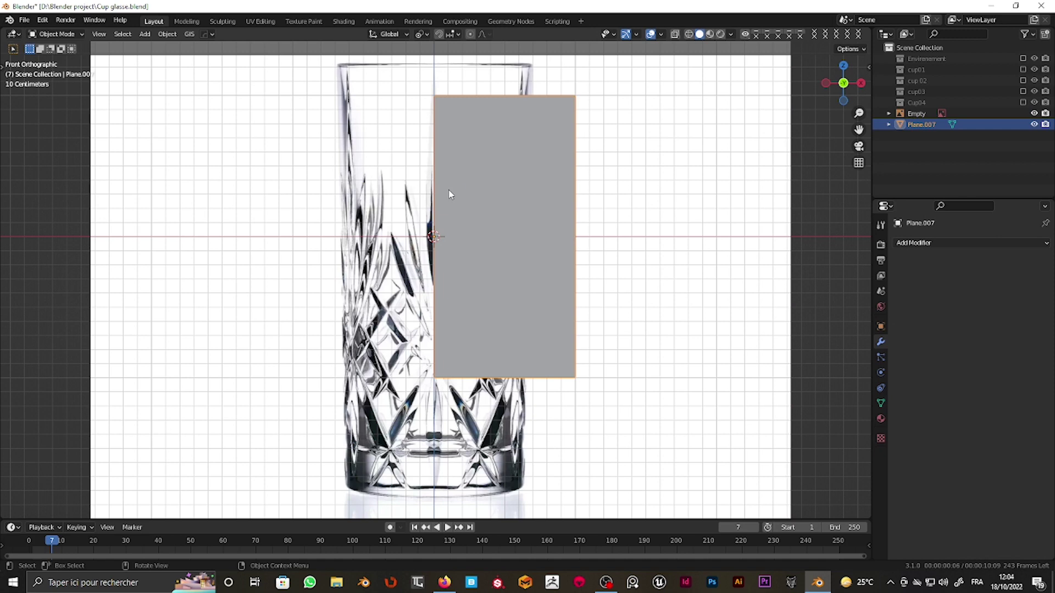
pyautogui.click(1017, 248)
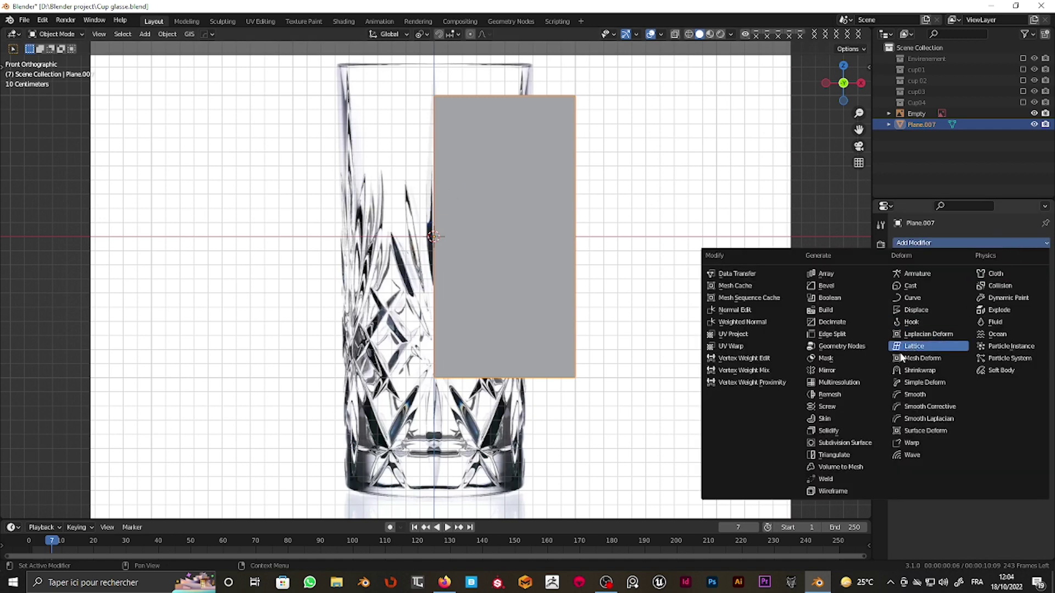
# Step: Add a Mirror modifier and narrow the half-plane on X into a thin strip in X-ray edit mode
pyautogui.click(865, 372)
pyautogui.press('Tab')
pyautogui.hotkey('alt', 'z')
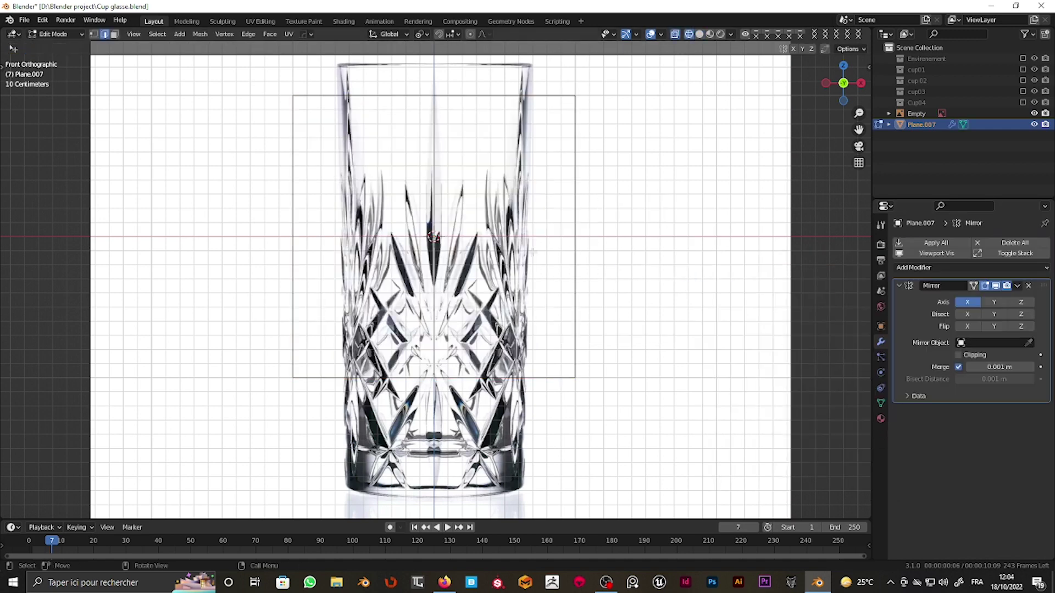
pyautogui.press('a')
pyautogui.click(547, 187)
pyautogui.press('g')
pyautogui.press('x')
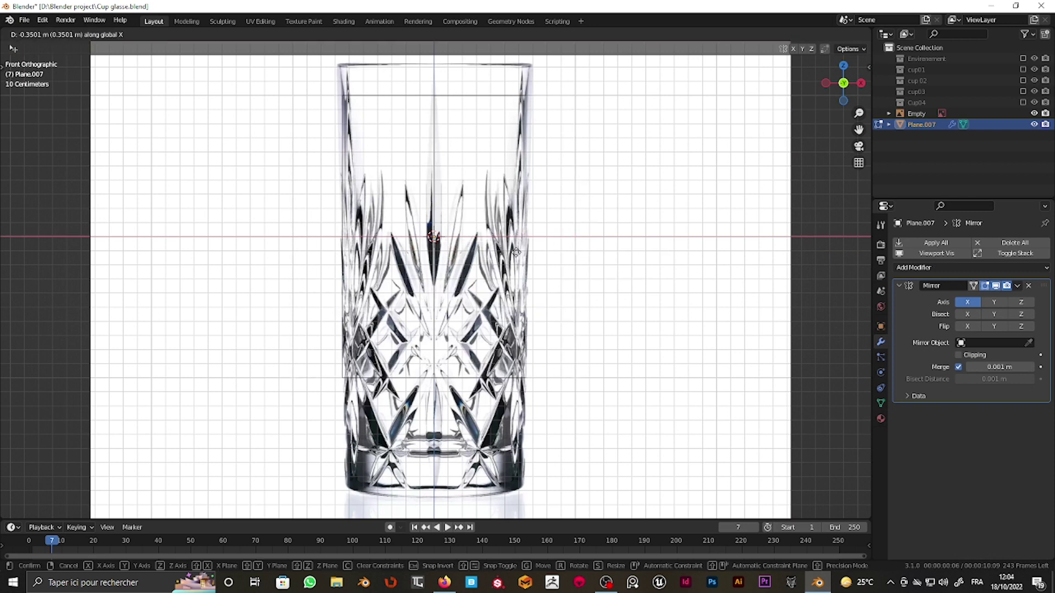
pyautogui.click(394, 254)
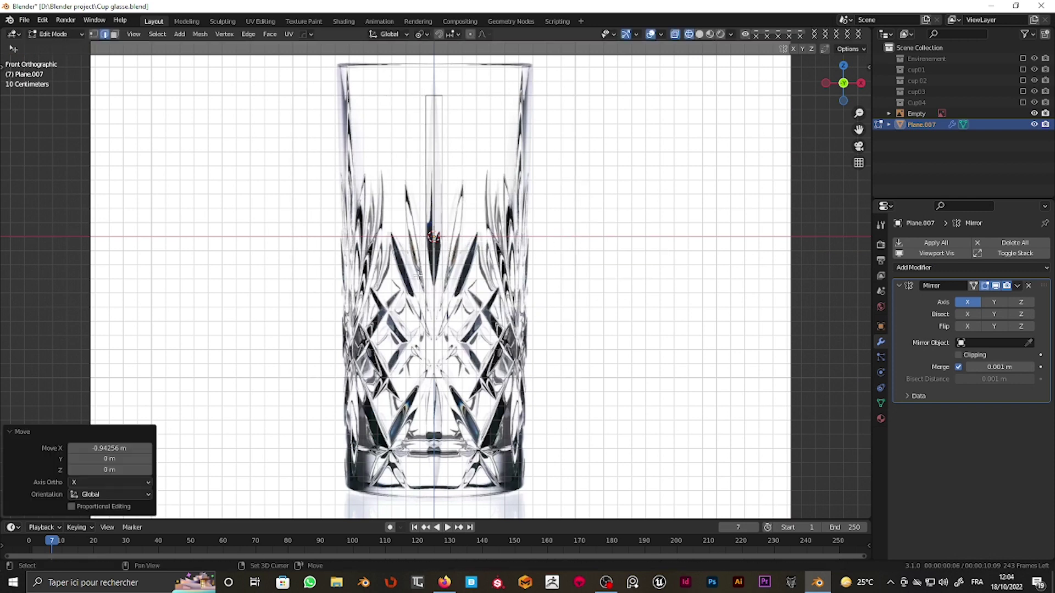
# Step: Raise the strip vertically onto the glass's centre leaf
pyautogui.press('g')
pyautogui.press('z')
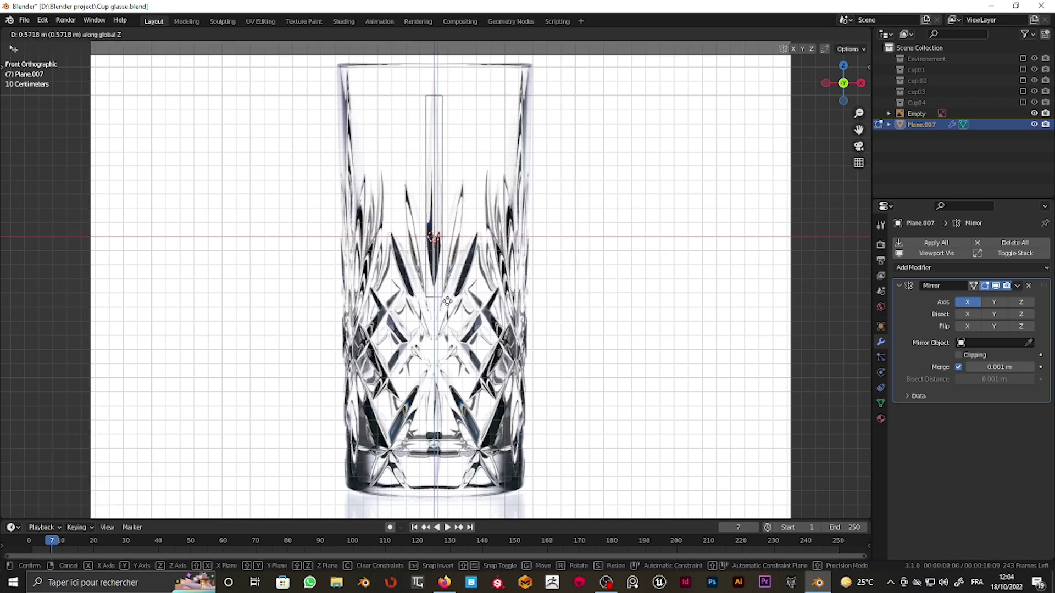
pyautogui.click(448, 291)
pyautogui.scroll(1, 456, 270)
pyautogui.scroll(2, 464, 253)
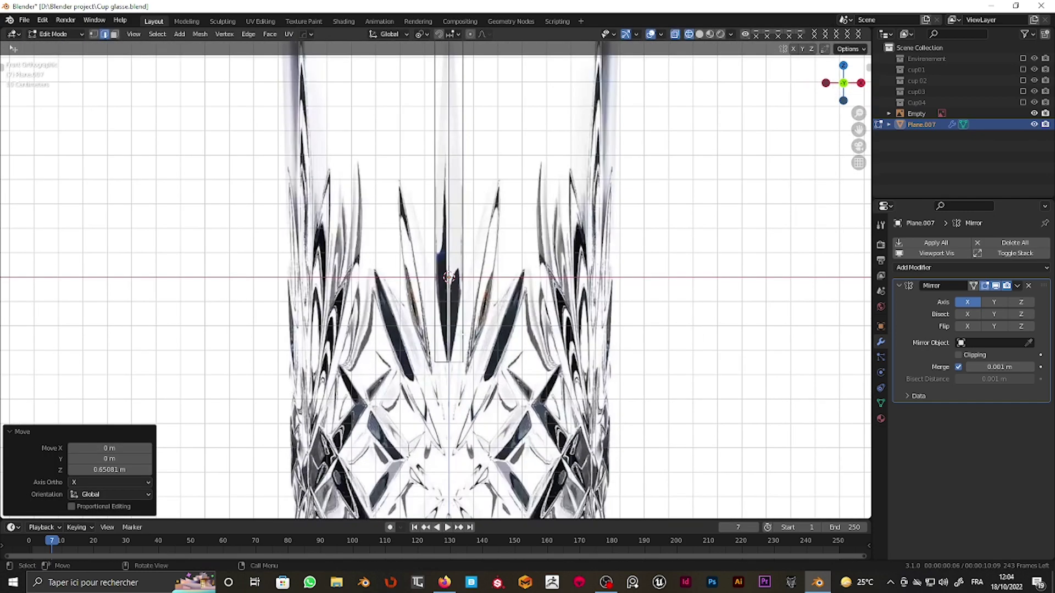
pyautogui.scroll(1, 471, 244)
pyautogui.scroll(-1, 465, 321)
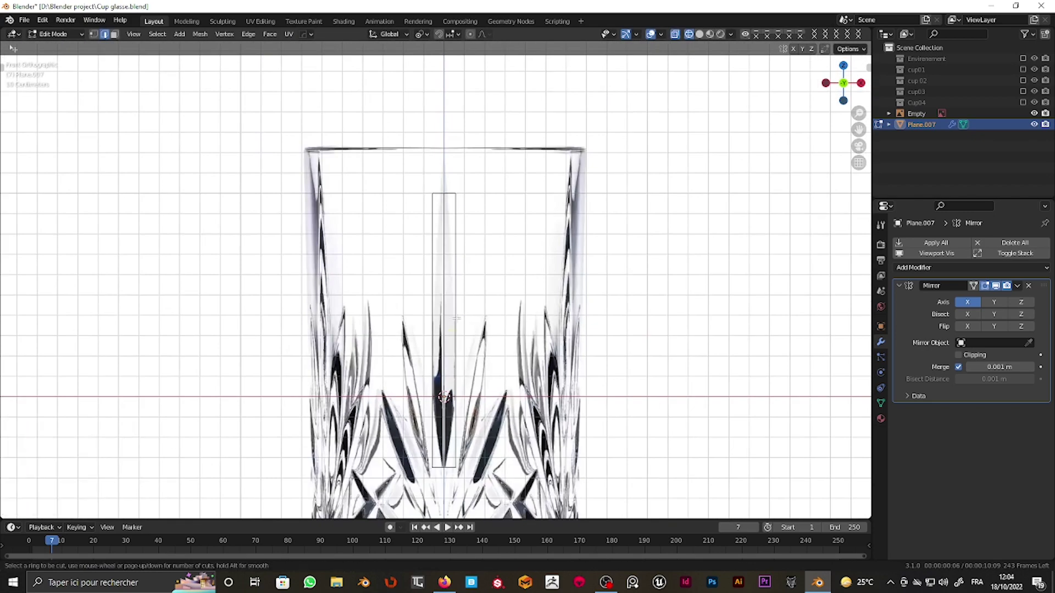
# Step: Add five loop cuts across the strip and merge its top corners into a single tip
pyautogui.click(456, 318)
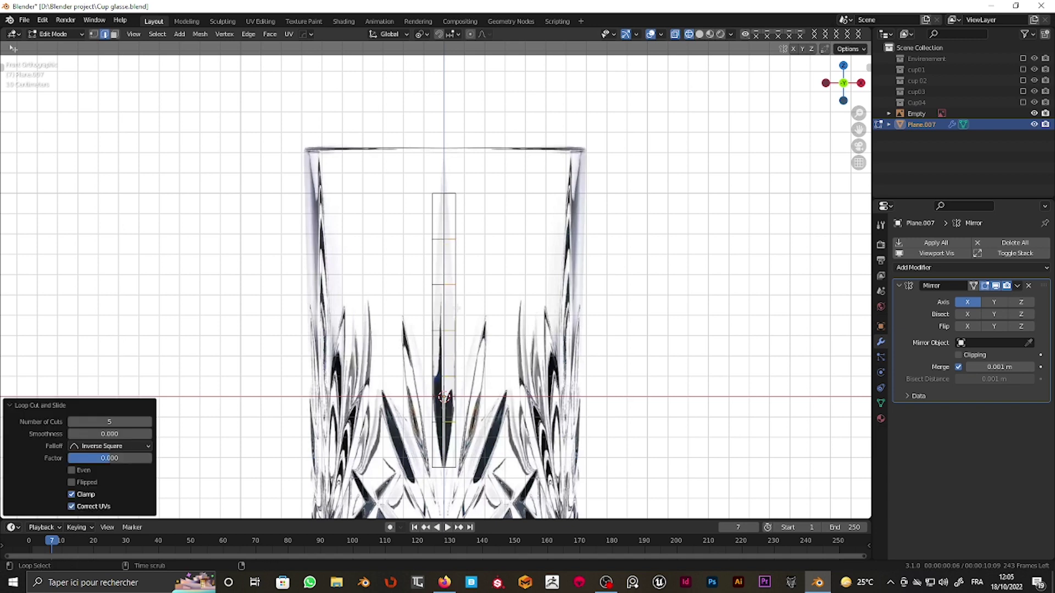
pyautogui.press('1')
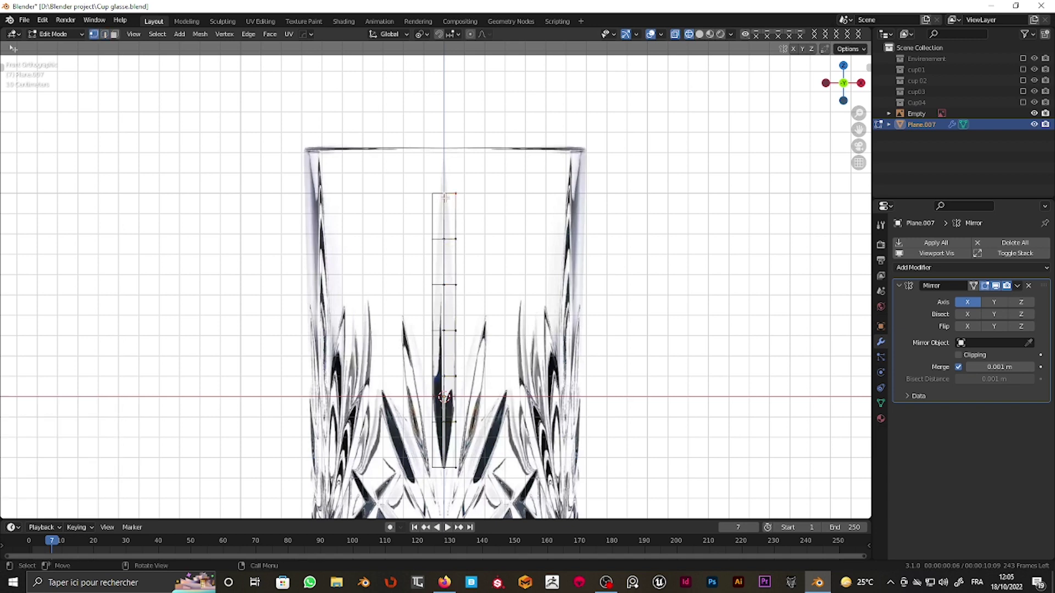
pyautogui.press('m')
pyautogui.click(416, 246)
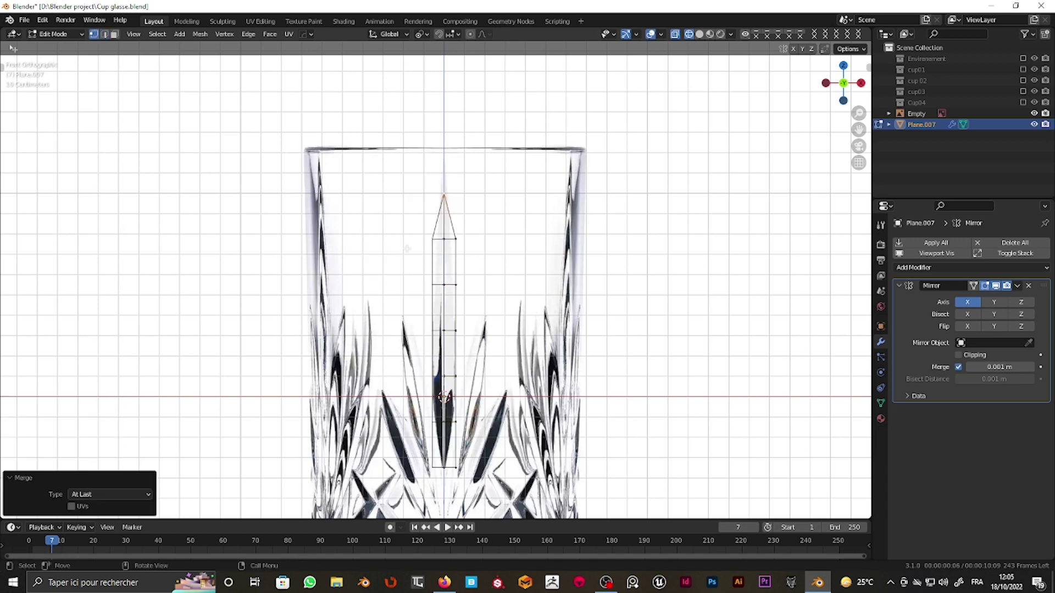
# Step: Slide a vertex along its edge and remove the duplicate with Merge by Distance
pyautogui.scroll(3, 471, 372)
pyautogui.hotkey('shift', 'v')
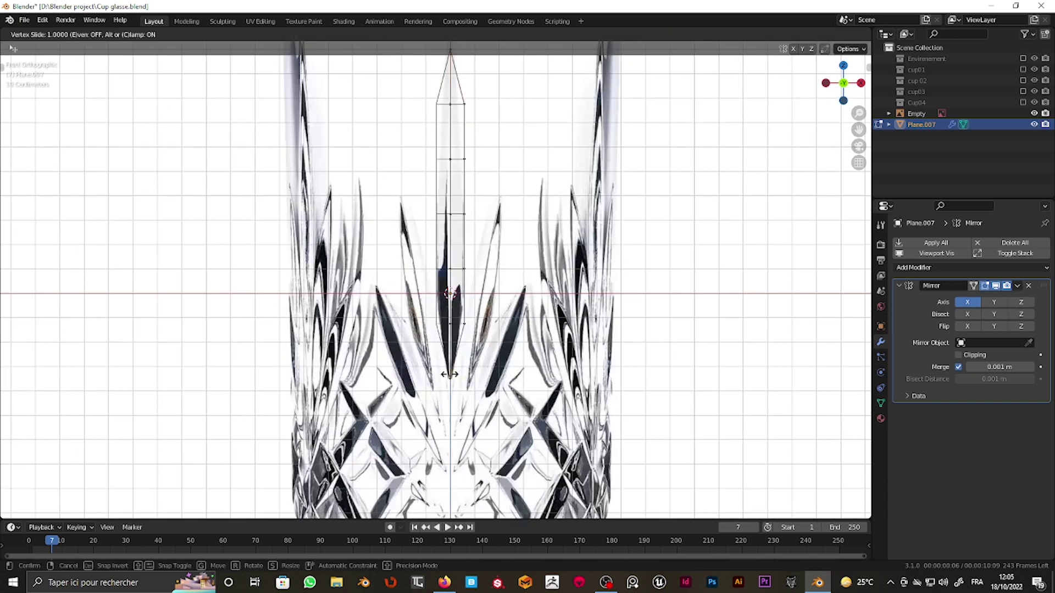
pyautogui.click(424, 375)
pyautogui.rightClick(455, 281)
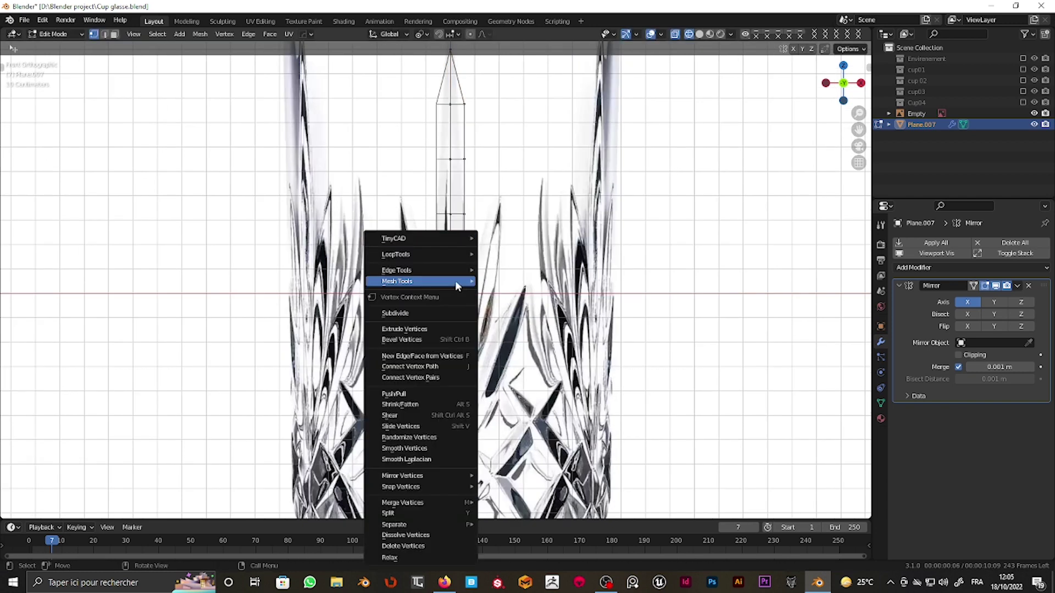
pyautogui.moveTo(397, 281)
pyautogui.click(511, 282)
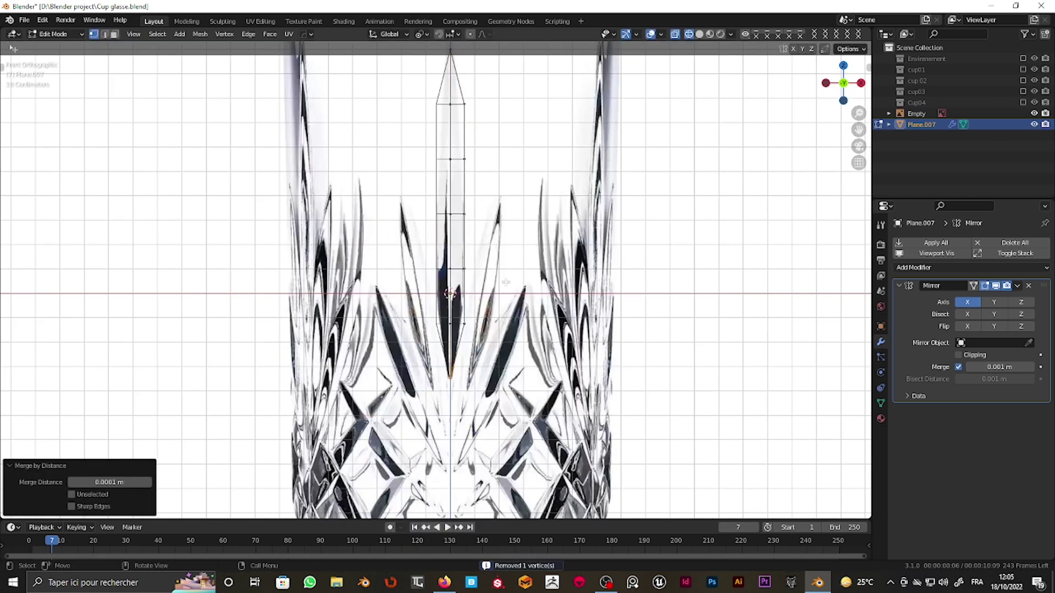
# Step: Taper the leaf's side inward by moving its vertices along X
pyautogui.scroll(1, 478, 324)
pyautogui.scroll(1, 550, 339)
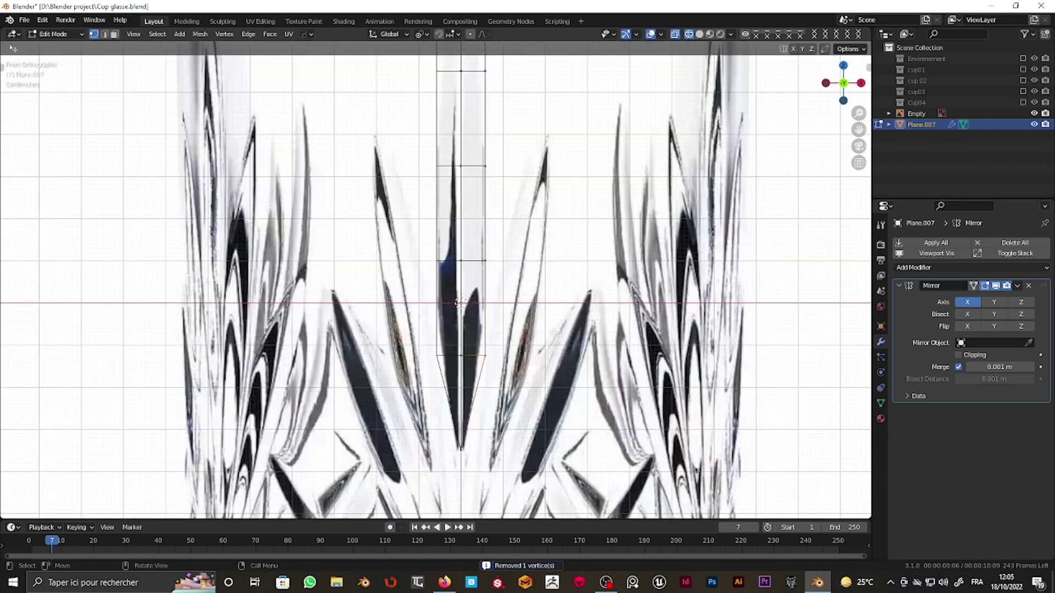
pyautogui.scroll(3, 550, 339)
pyautogui.press('g')
pyautogui.press('x')
pyautogui.click(492, 336)
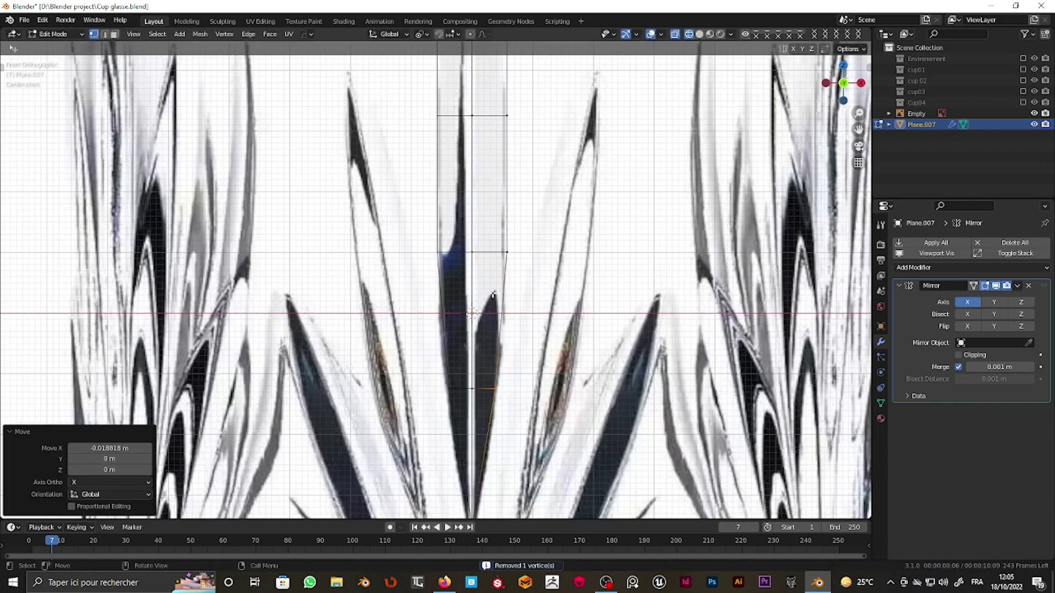
pyautogui.scroll(-2, 490, 341)
pyautogui.scroll(-1, 491, 348)
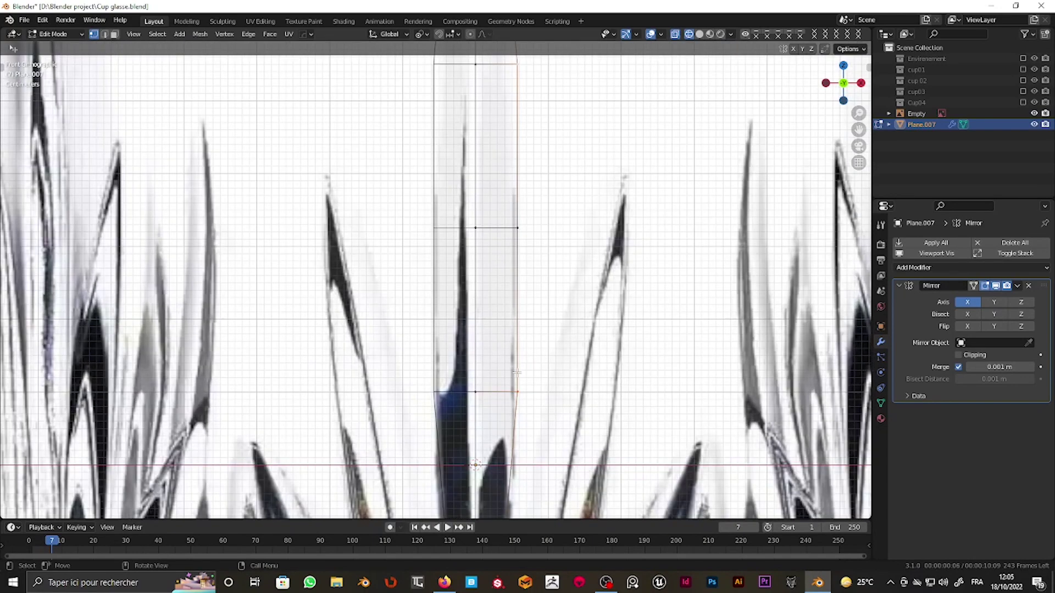
# Step: Nudge the right edge slightly inward on X and return to Object Mode to preview the leaf
pyautogui.press('g')
pyautogui.press('x')
pyautogui.click(496, 377)
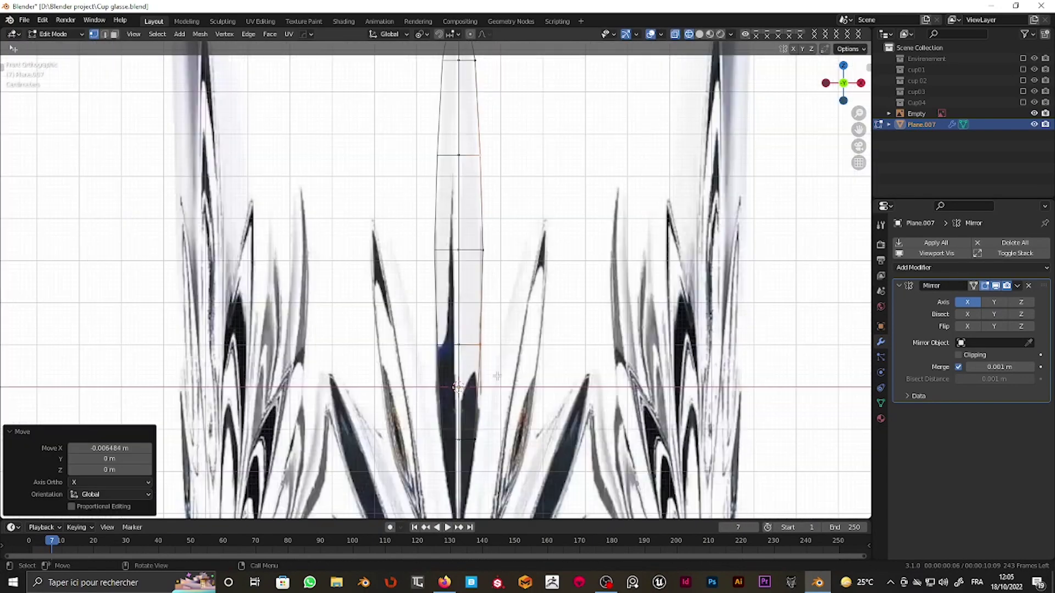
pyautogui.scroll(-1, 497, 377)
pyautogui.press('Tab')
pyautogui.scroll(-2, 524, 393)
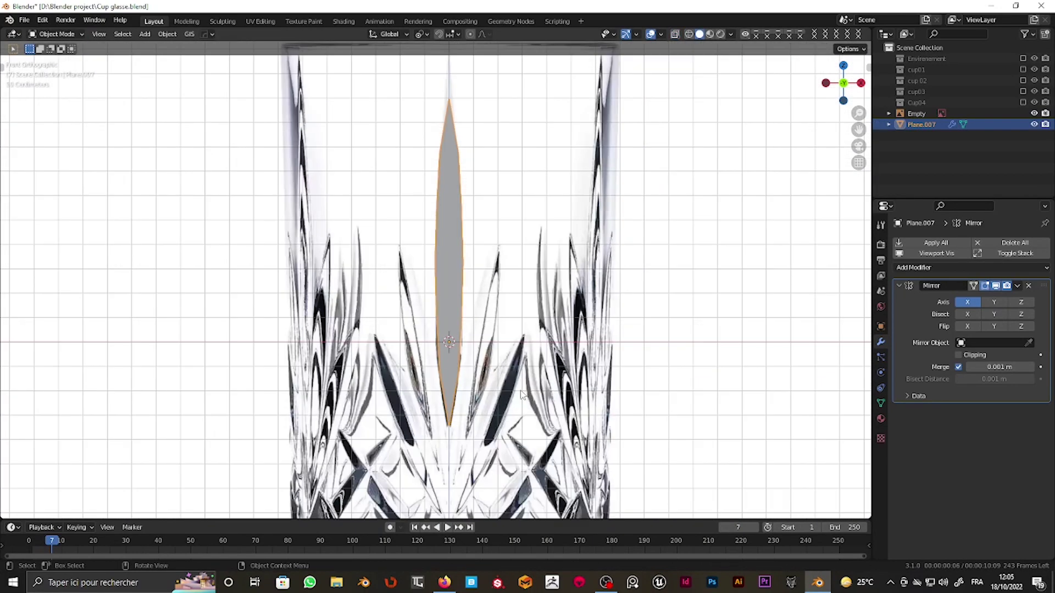
pyautogui.scroll(1, 520, 395)
# Step: Re-enter Edit Mode and reposition the selected leaf vertices
pyautogui.press('Tab')
pyautogui.scroll(2, 520, 396)
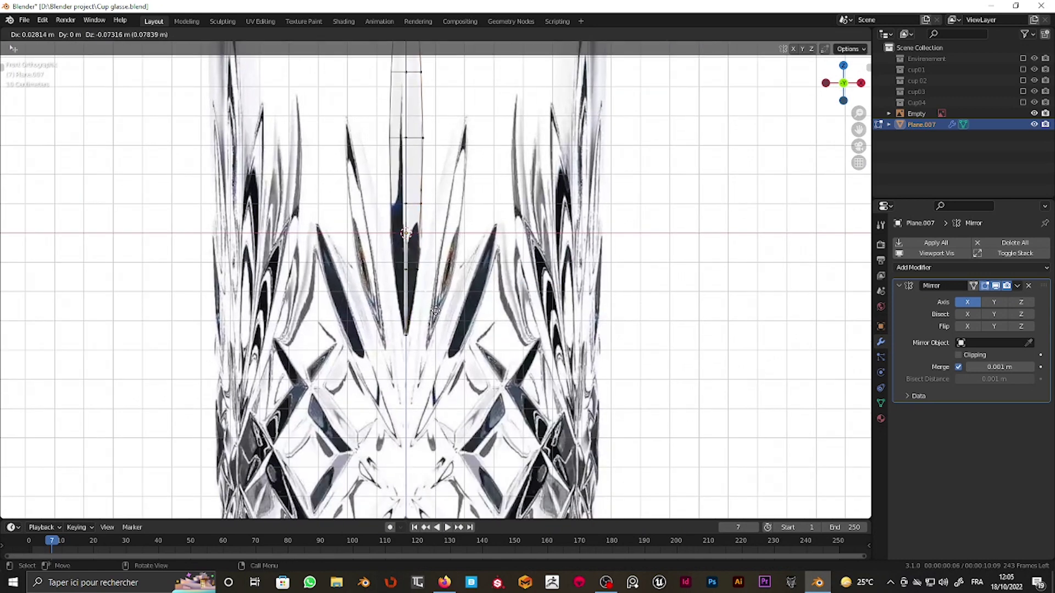
pyautogui.press('g')
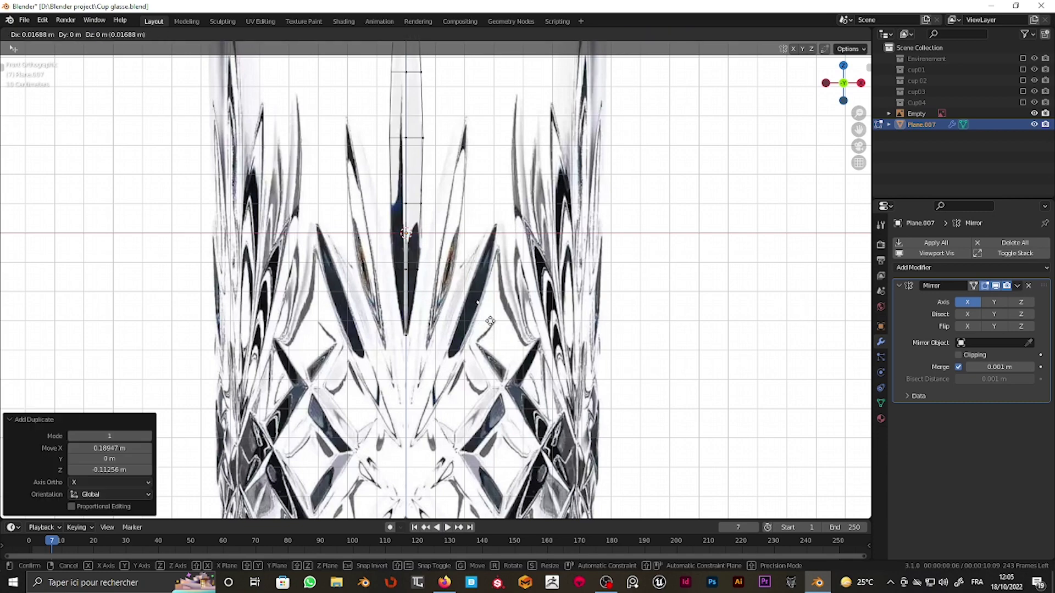
pyautogui.click(427, 419)
pyautogui.scroll(2, 427, 419)
pyautogui.scroll(-1, 439, 274)
# Step: Extrude new edges to trace the neighbouring diagonal side-leaf outline
pyautogui.press('e')
pyautogui.click(454, 217)
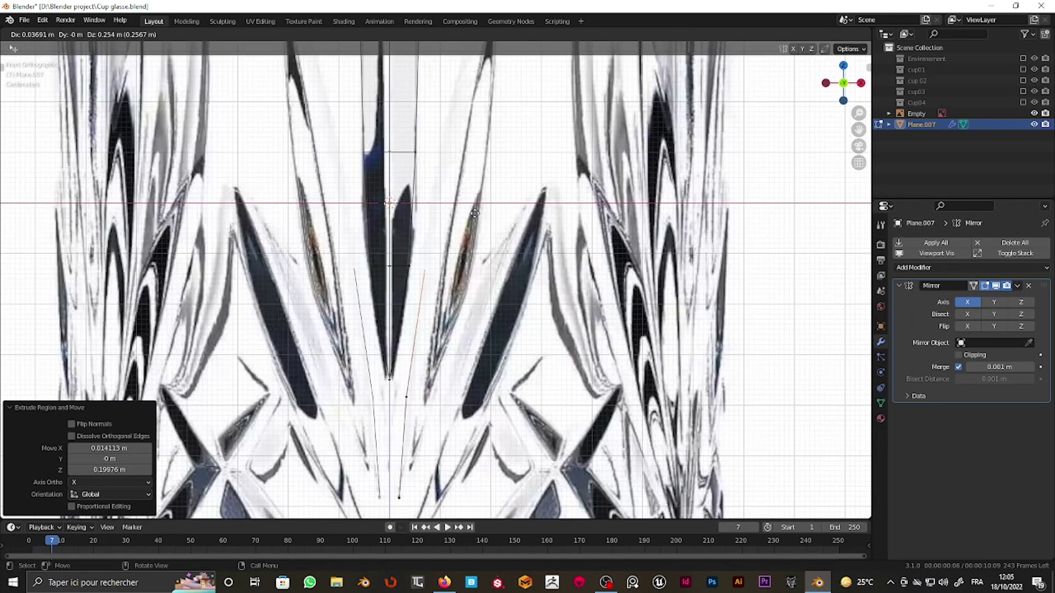
pyautogui.scroll(1, 453, 217)
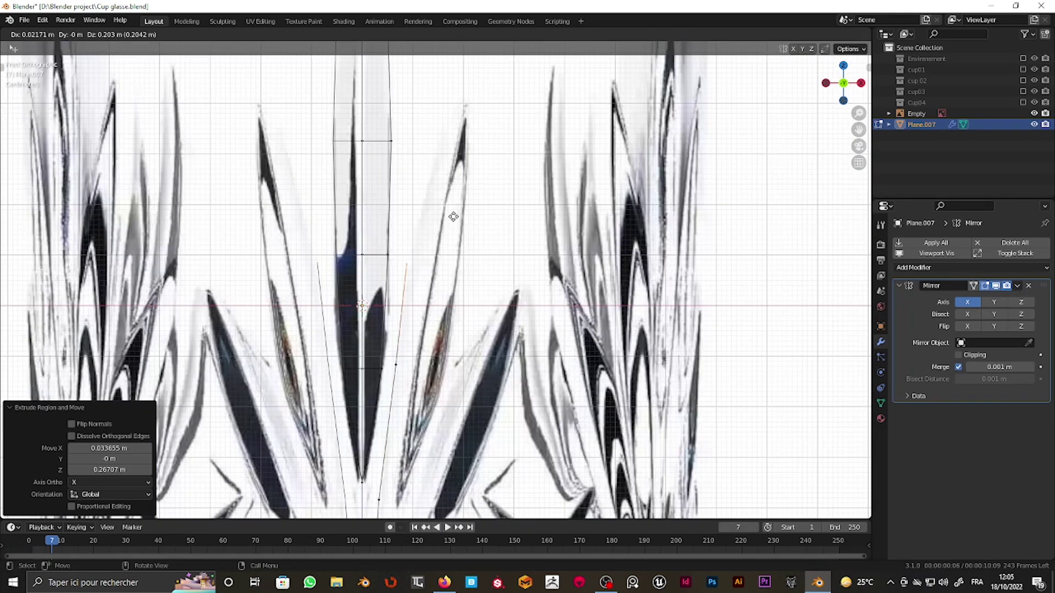
pyautogui.click(562, 336)
pyautogui.keyDown('shift'); pyautogui.scroll(-1, 495, 275); pyautogui.keyUp('shift')
pyautogui.keyDown('shift'); pyautogui.scroll(-1, 467, 247); pyautogui.keyUp('shift')
pyautogui.keyDown('shift'); pyautogui.scroll(-1, 418, 222); pyautogui.keyUp('shift')
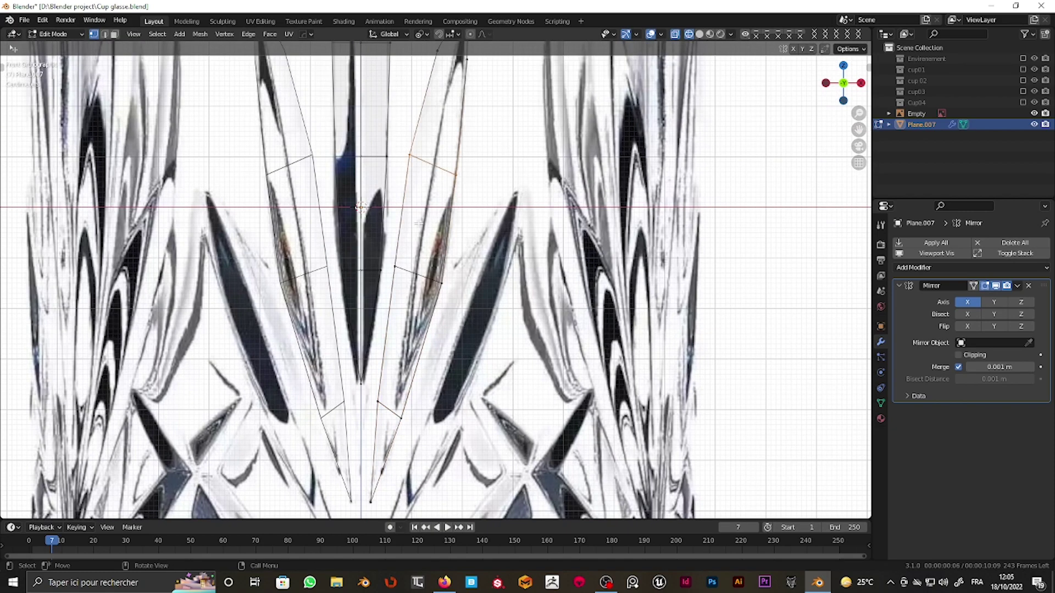
pyautogui.click(419, 222)
pyautogui.scroll(-2, 418, 222)
pyautogui.scroll(3, 440, 209)
pyautogui.scroll(2, 481, 174)
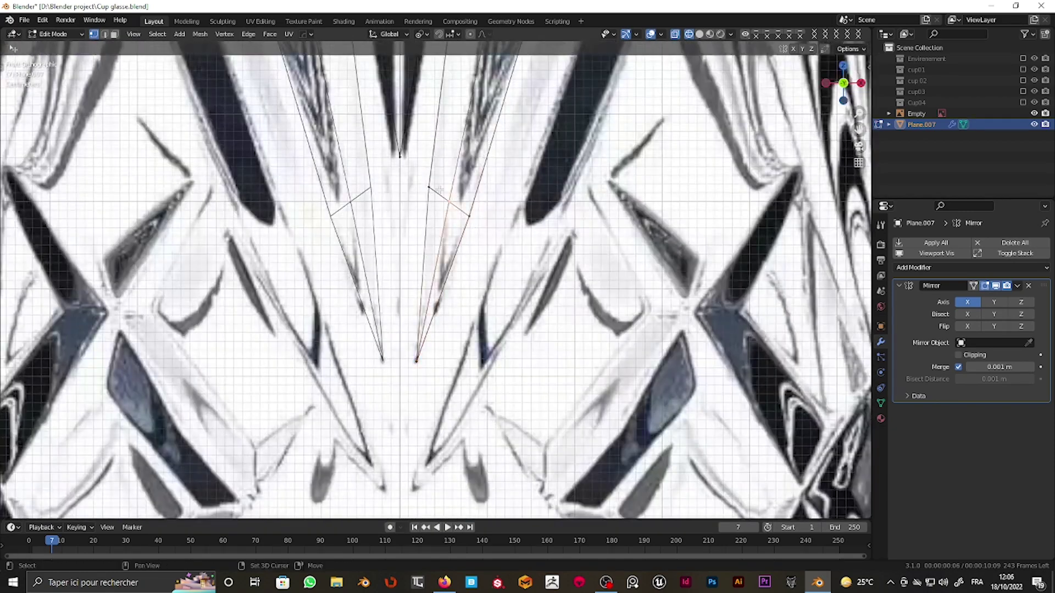
pyautogui.scroll(1, 439, 189)
# Step: Enable Clipping on the Mirror modifier to lock vertices to the centre seam
pyautogui.click(959, 355)
pyautogui.scroll(1, 418, 309)
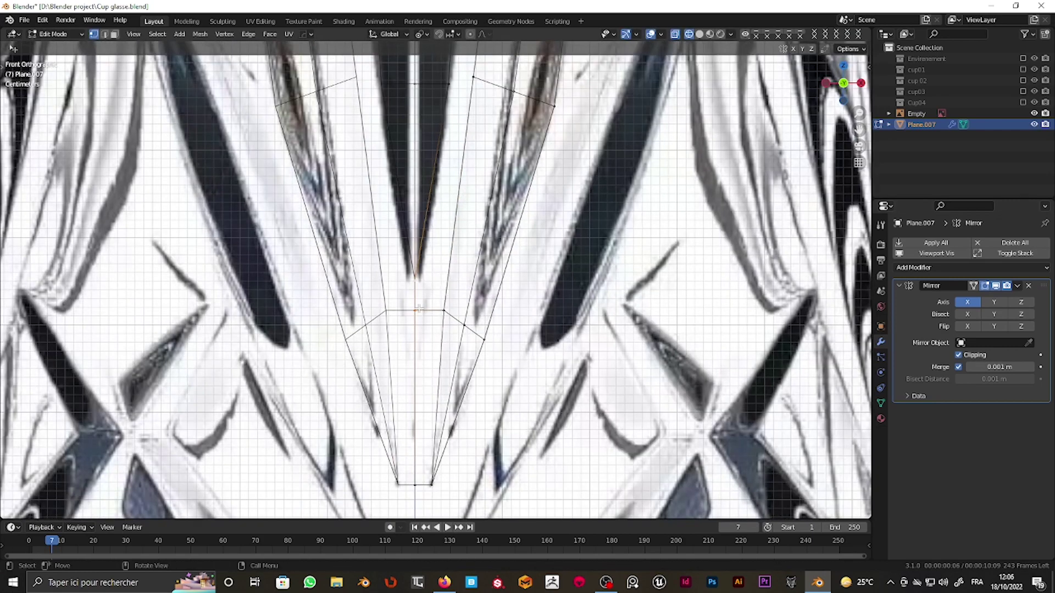
pyautogui.scroll(1, 418, 309)
pyautogui.scroll(1, 415, 275)
pyautogui.scroll(2, 409, 231)
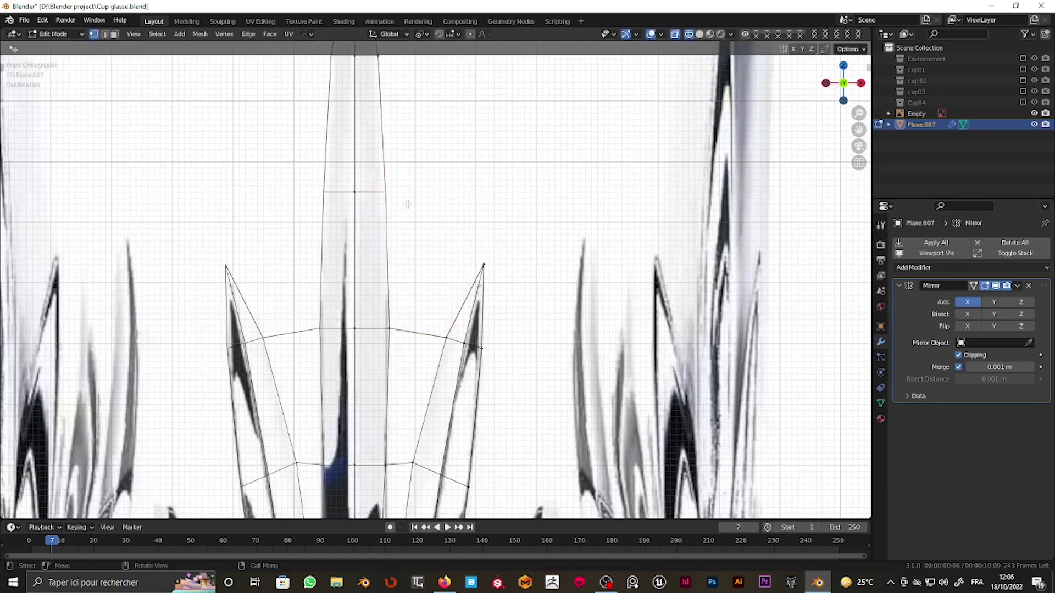
pyautogui.scroll(-3, 434, 176)
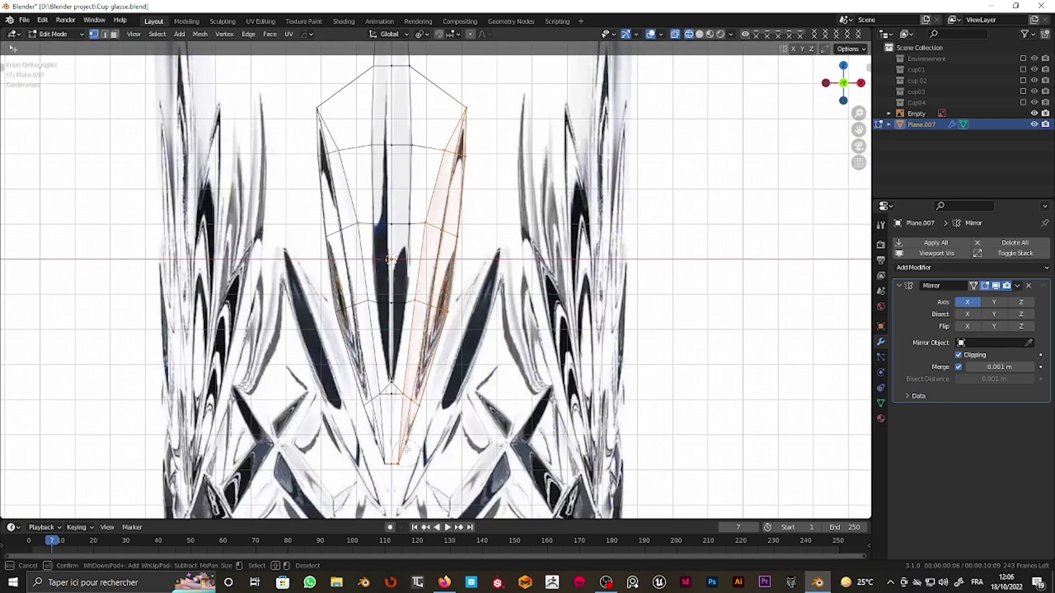
# Step: Select the right leaf strip and rotate and scale it to follow its diagonal cut
pyautogui.press('Escape')
pyautogui.keyDown('shift'); pyautogui.moveTo(406, 450); pyautogui.dragTo(377, 350, button='middle'); pyautogui.keyUp('shift')
pyautogui.press('r')
pyautogui.click(495, 286)
pyautogui.press('s')
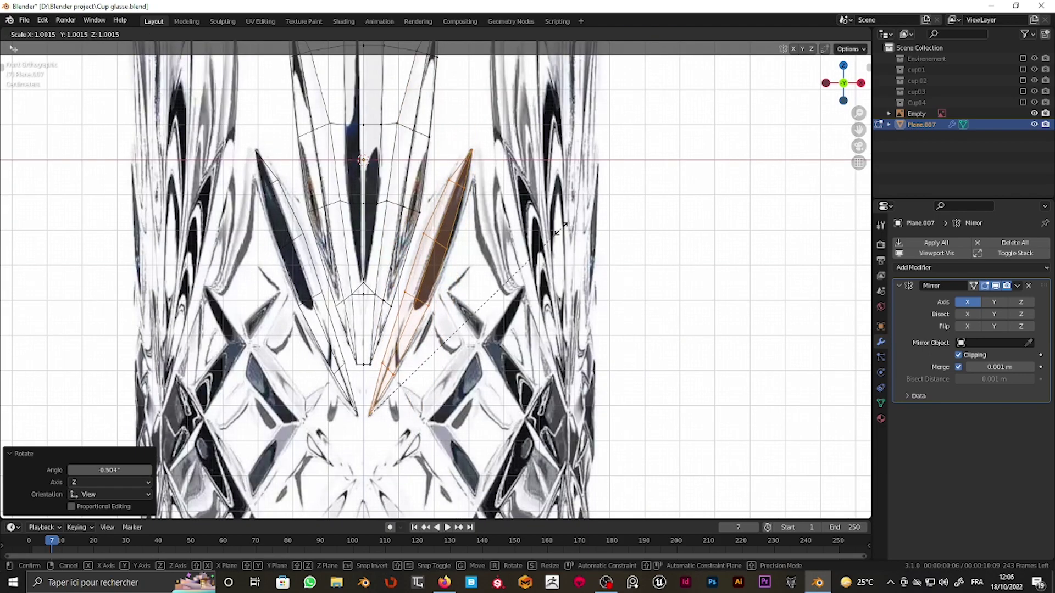
pyautogui.click(559, 230)
# Step: Move a vertex onto the leaf's outline edge
pyautogui.scroll(2, 439, 330)
pyautogui.scroll(2, 332, 446)
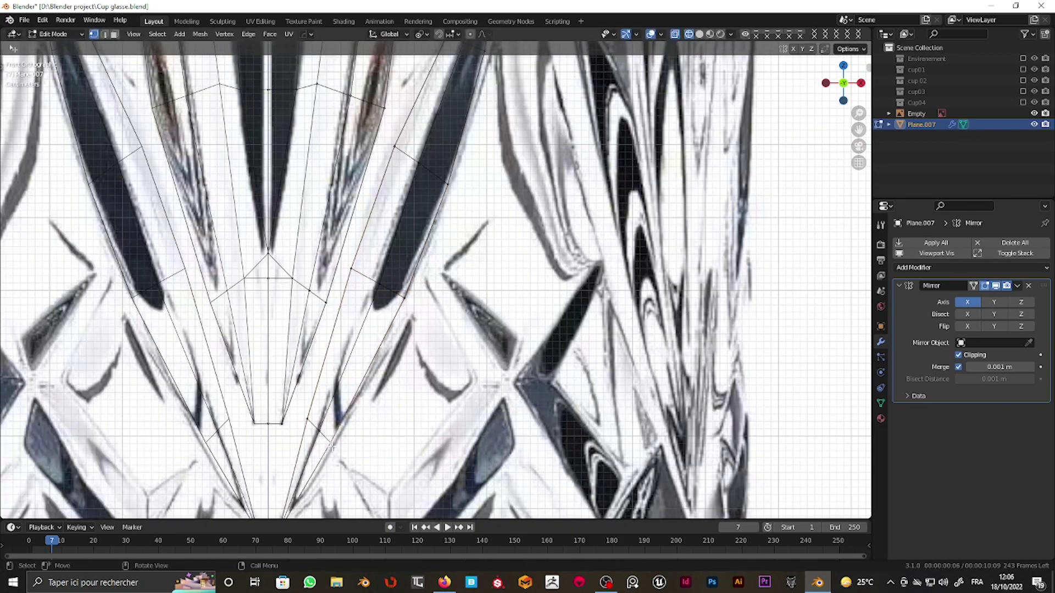
pyautogui.scroll(-2, 332, 446)
pyautogui.scroll(-2, 357, 358)
pyautogui.scroll(1, 394, 290)
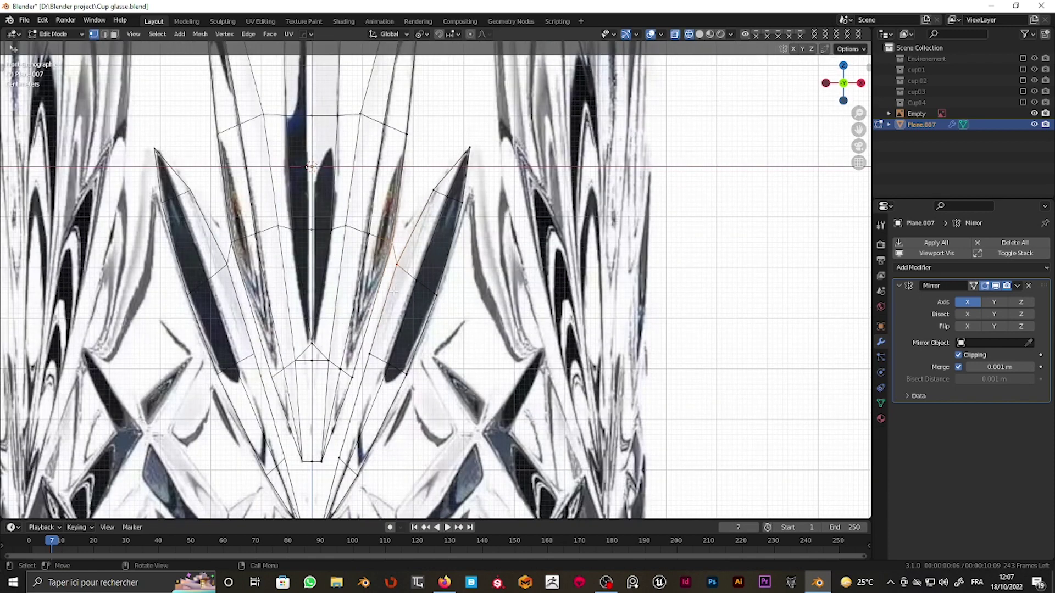
pyautogui.scroll(2, 394, 290)
pyautogui.press('g')
pyautogui.click(428, 242)
# Step: Squash the outer edge's vertices to zero width so the border runs straight vertically
pyautogui.press('g')
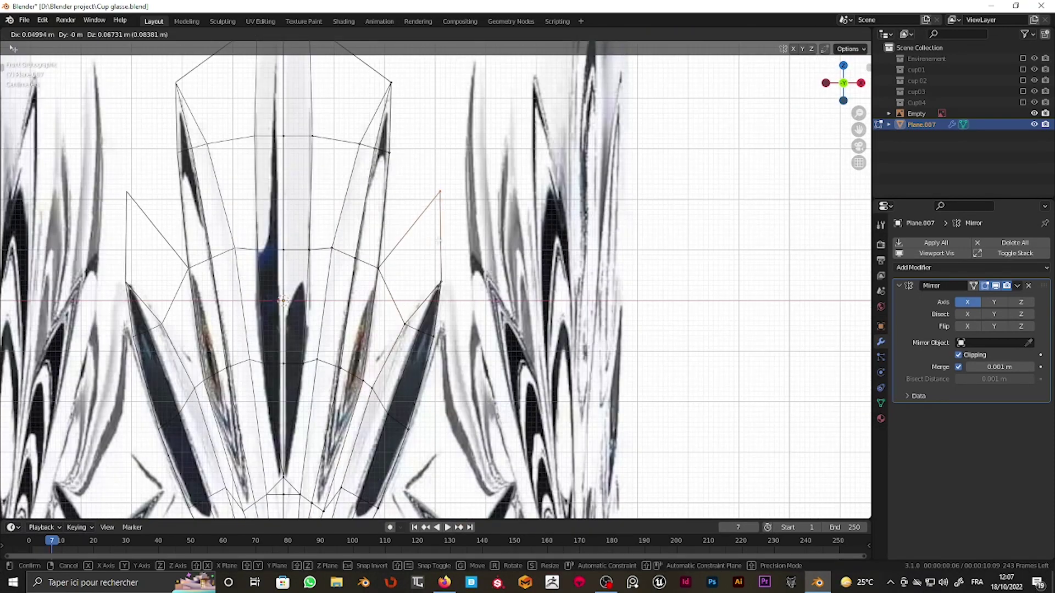
pyautogui.press('0')
pyautogui.press('Return')
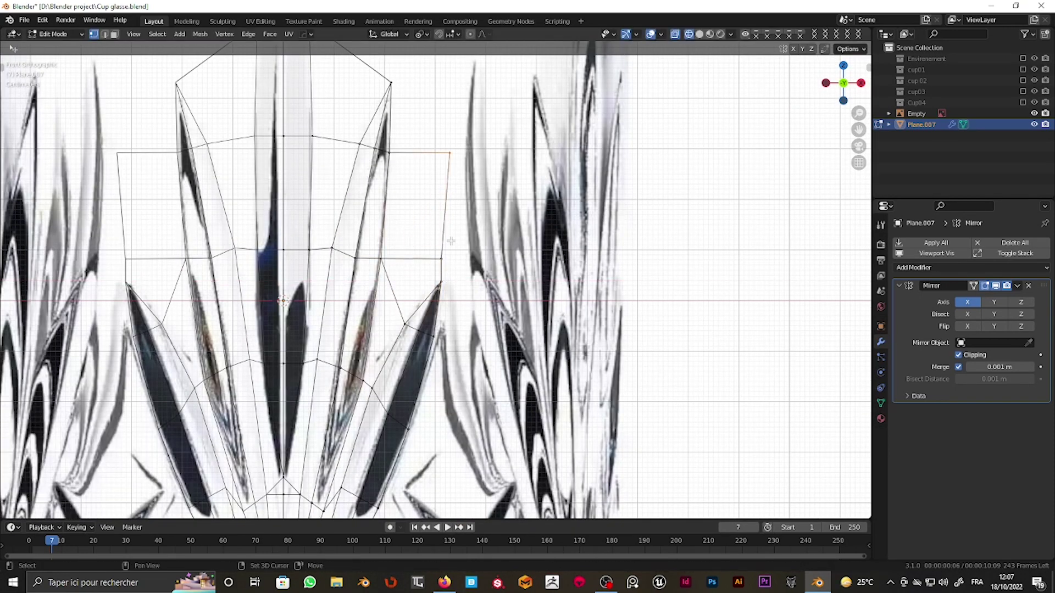
pyautogui.keyDown('shift'); pyautogui.moveTo(407, 165); pyautogui.dragTo(399, 315, button='middle'); pyautogui.keyUp('shift')
pyautogui.scroll(-1, 407, 227)
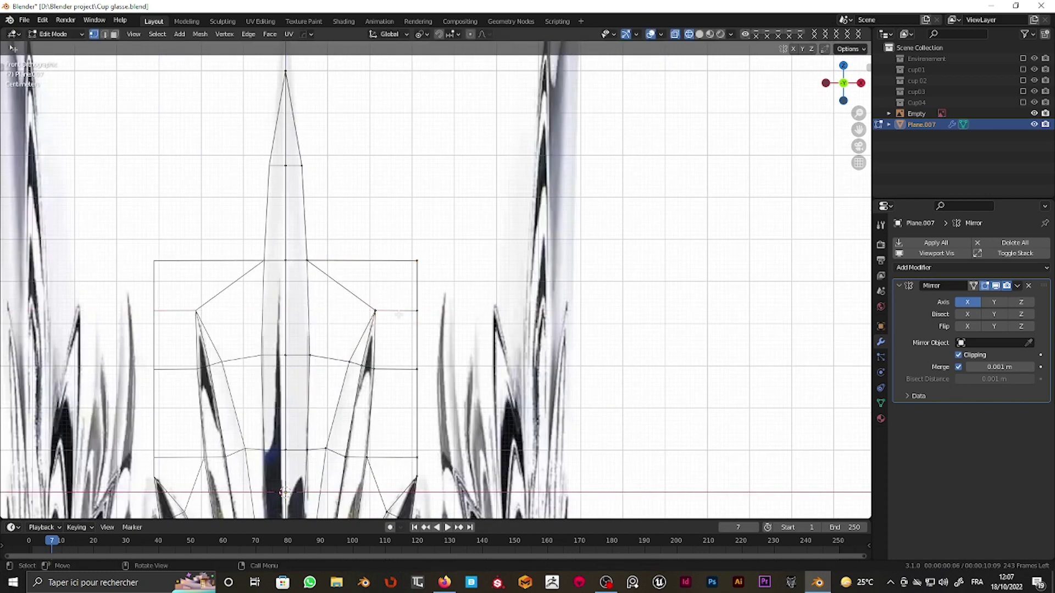
# Step: Undo the last extrusion, reposition the border's new top row, and clear the selection
pyautogui.click(425, 36)
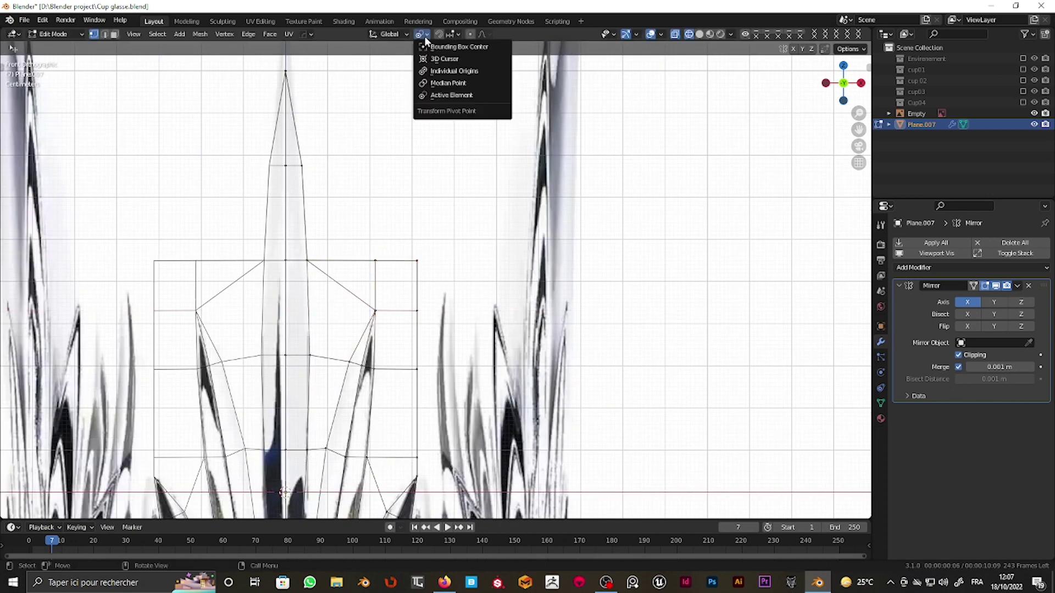
pyautogui.hotkey('ctrl', 'z')
pyautogui.moveTo(390, 259)
pyautogui.keyDown('shift'); pyautogui.mouseDown(button='middle')
pyautogui.moveTo(386, 309)
pyautogui.moveTo(332, 318)
pyautogui.mouseUp(button='middle'); pyautogui.keyUp('shift')
pyautogui.hotkey('alt', 'a')
pyautogui.scroll(-1, 387, 309)
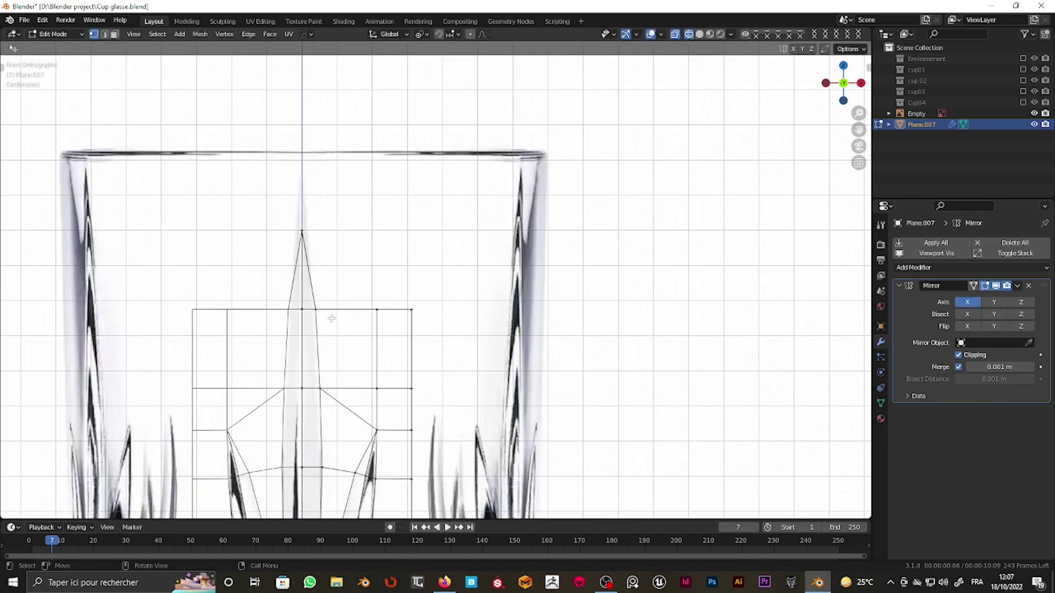
# Step: Duplicate an edge onto the lower diamond and extrude it around until the outline closes
pyautogui.hotkey('shift', 'd')
pyautogui.scroll(3, 418, 285)
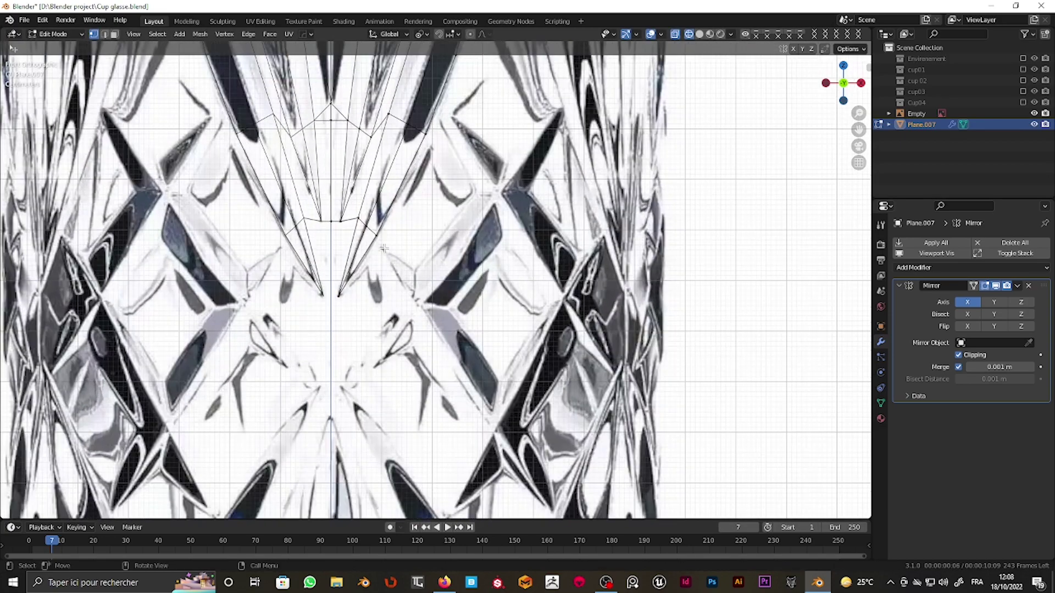
pyautogui.scroll(3, 421, 291)
pyautogui.click(423, 294)
pyautogui.press('e')
pyautogui.scroll(-2, 420, 308)
pyautogui.click(470, 175)
pyautogui.press('e')
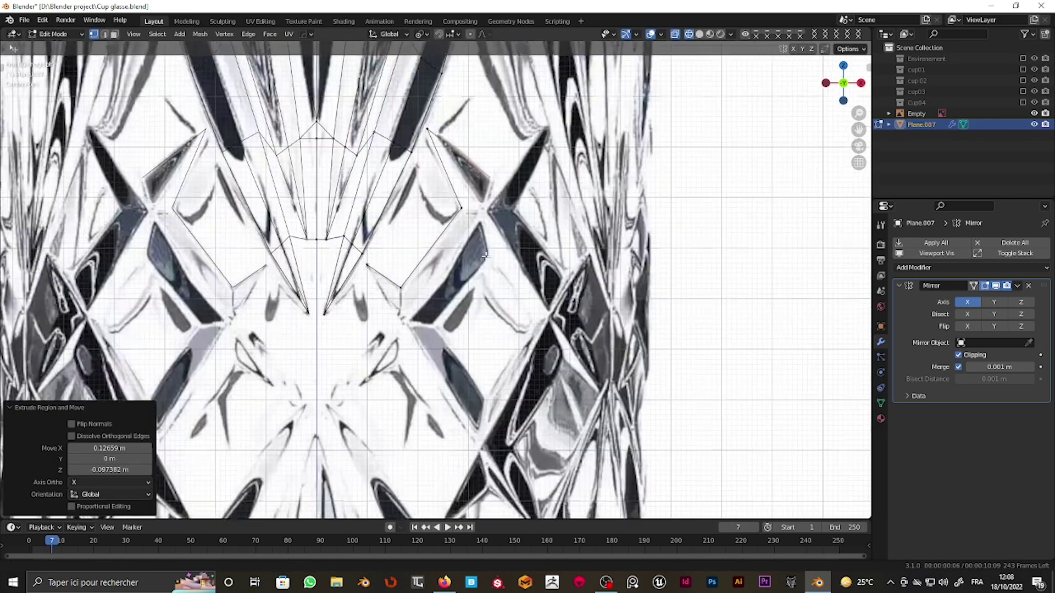
pyautogui.click(420, 326)
# Step: Move a diamond corner vertex, extrude a vertex up-right, and fill a triangular face
pyautogui.keyDown('shift'); pyautogui.moveTo(351, 403); pyautogui.dragTo(308, 417, button='middle'); pyautogui.keyUp('shift')
pyautogui.scroll(2, 321, 329)
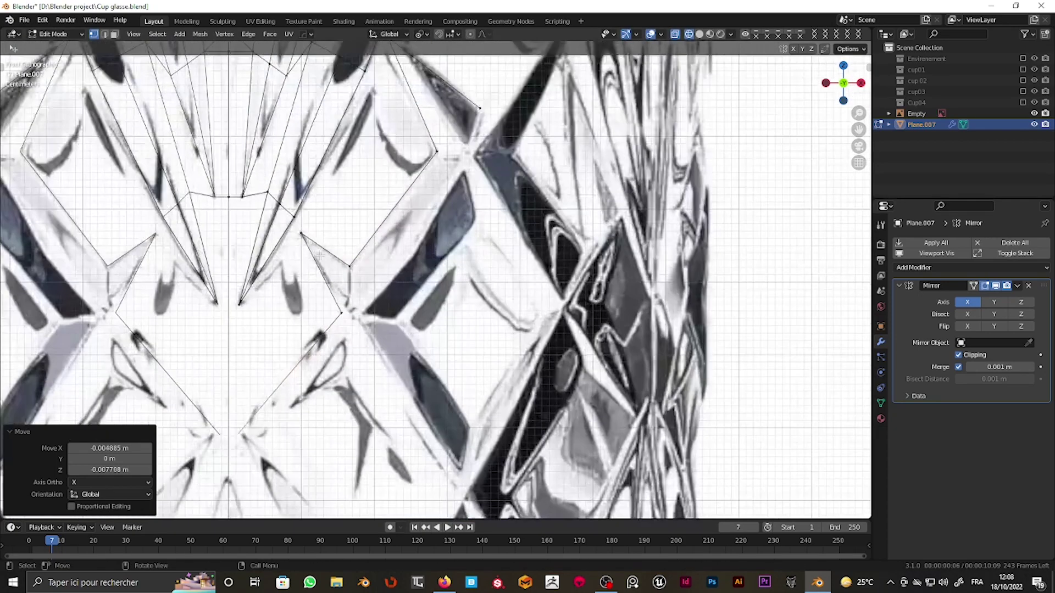
pyautogui.press('g')
pyautogui.click(315, 319)
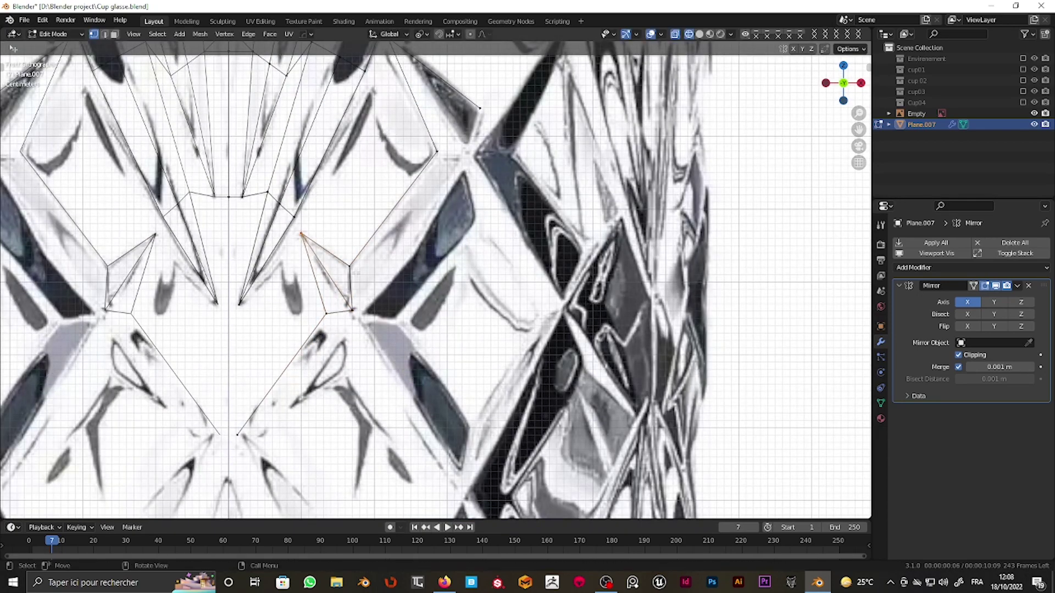
pyautogui.press('e')
pyautogui.click(474, 114)
pyautogui.keyDown('shift'); pyautogui.moveTo(475, 114); pyautogui.dragTo(439, 252, button='middle'); pyautogui.keyUp('shift')
pyautogui.press('f')
# Step: Reposition several vertices onto the diamond outline of the reference
pyautogui.moveTo(440, 346)
pyautogui.keyDown('shift'); pyautogui.mouseDown(button='middle')
pyautogui.moveTo(444, 331)
pyautogui.moveTo(383, 259)
pyautogui.mouseUp(button='middle'); pyautogui.keyUp('shift')
pyautogui.press('g')
pyautogui.click(403, 221)
pyautogui.scroll(-3, 418, 225)
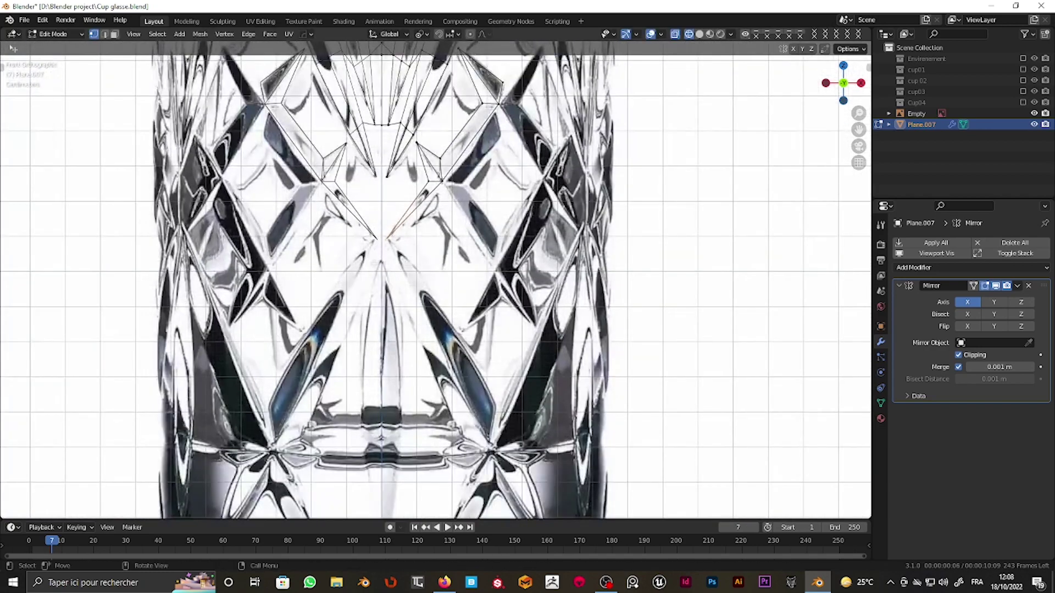
pyautogui.scroll(5, 440, 225)
pyautogui.press('g')
pyautogui.scroll(-1, 487, 229)
pyautogui.click(486, 229)
pyautogui.scroll(-2, 487, 229)
pyautogui.scroll(-2, 440, 259)
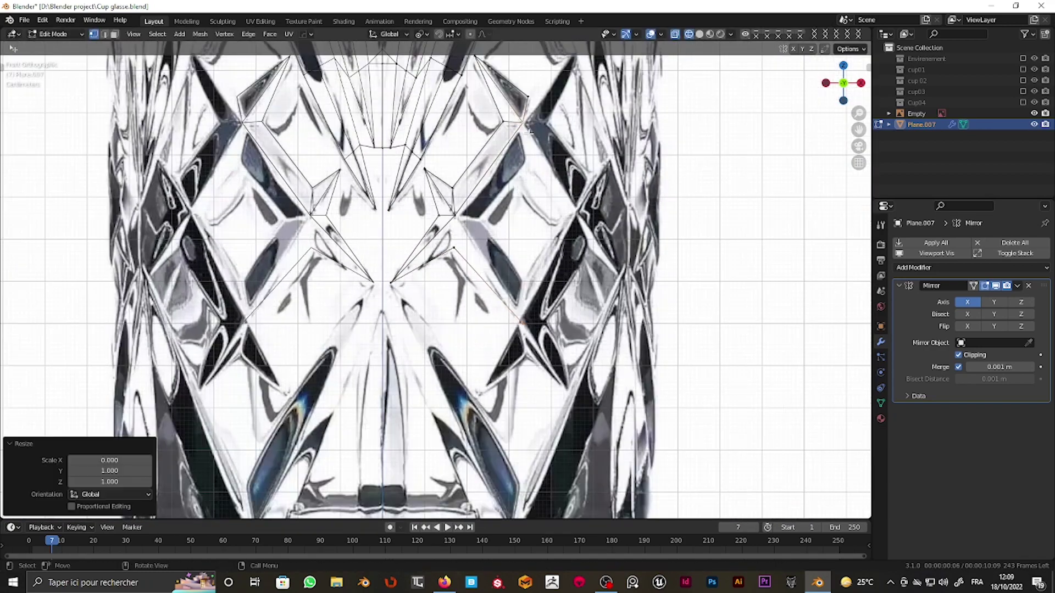
pyautogui.click(548, 342)
pyautogui.scroll(4, 547, 342)
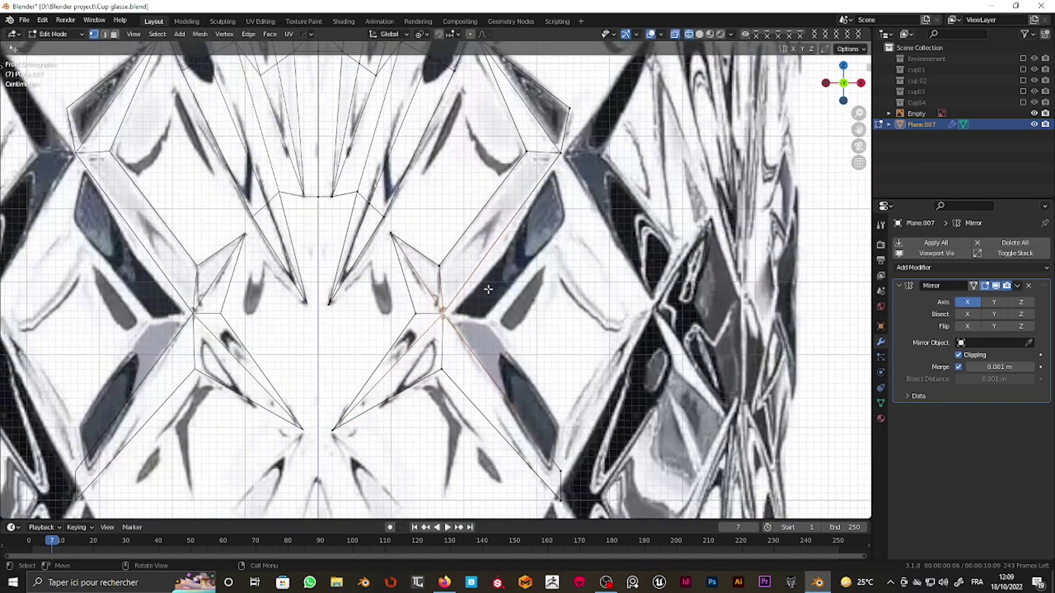
# Step: Scale the selected vertices to zero width on X to align them vertically
pyautogui.press('s')
pyautogui.press('x')
pyautogui.press('0')
pyautogui.press('Return')
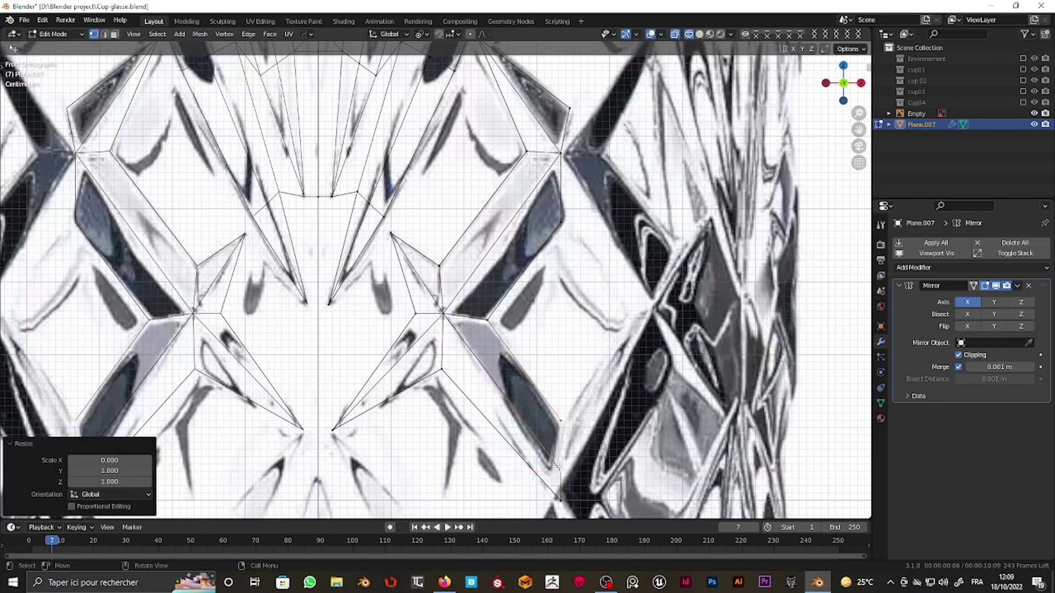
# Step: Move a vertex vertically along Z and slide another along its edge to fit the facets
pyautogui.scroll(-2, 464, 338)
pyautogui.press('g')
pyautogui.press('z')
pyautogui.click(473, 343)
pyautogui.scroll(2, 473, 343)
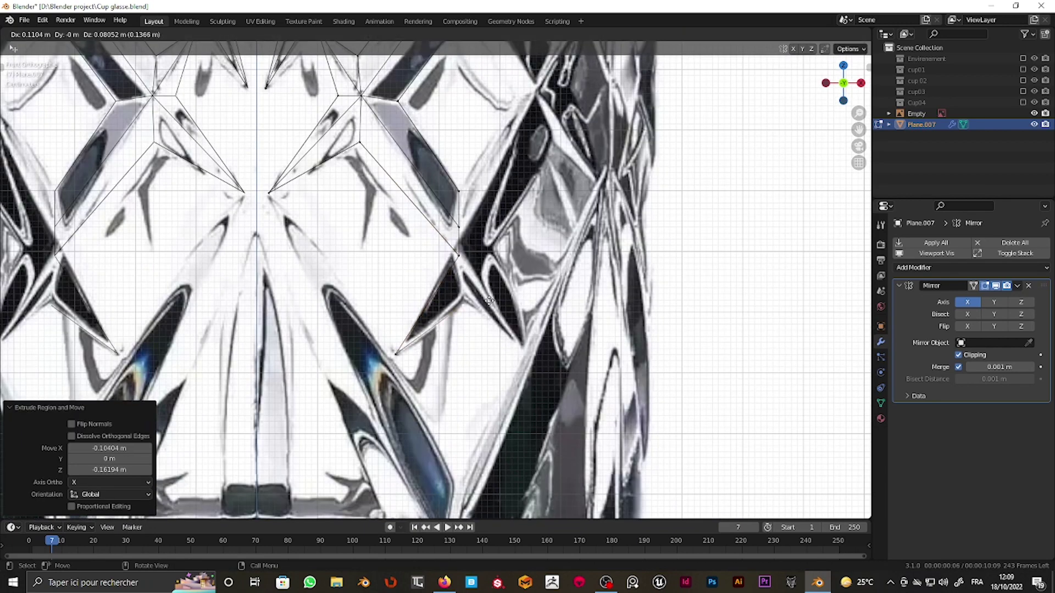
pyautogui.press('g')
pyautogui.press('g')
pyautogui.click(442, 225)
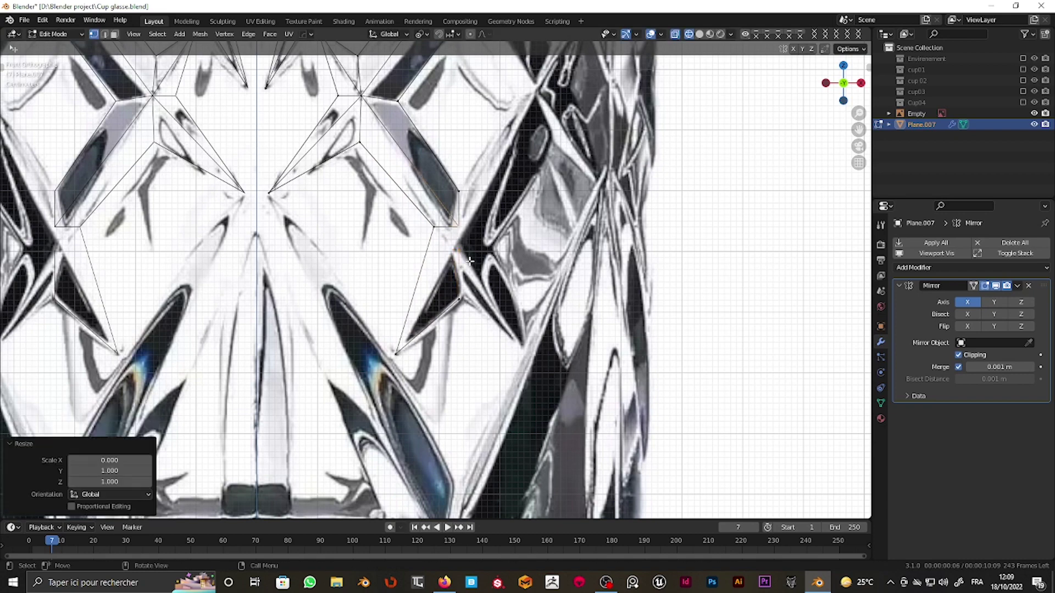
# Step: Set another vertex's height along Z and nudge a vertex onto the outline
pyautogui.press('g')
pyautogui.press('z')
pyautogui.click(466, 249)
pyautogui.scroll(-2, 440, 307)
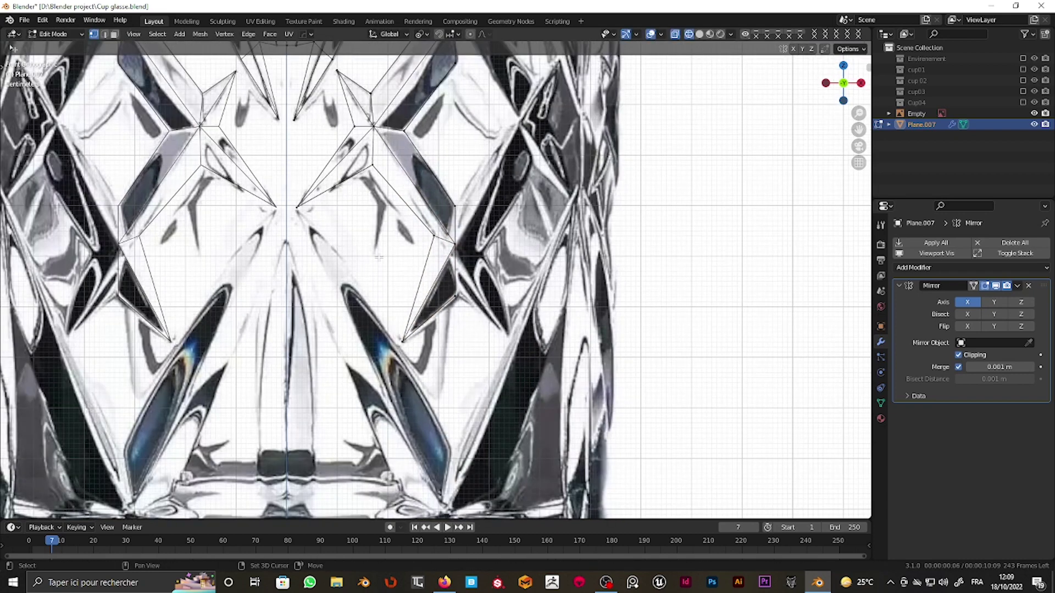
pyautogui.press('g')
pyautogui.click(327, 202)
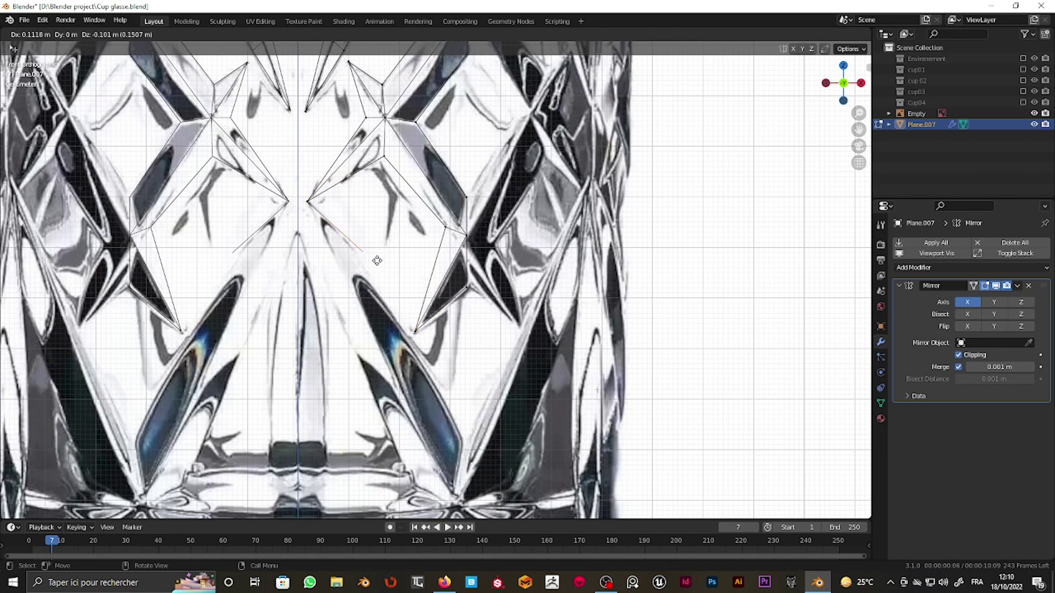
# Step: Extend the diamond outline downward with new vertices and edges
pyautogui.keyDown('shift'); pyautogui.scroll(-4, 416, 345); pyautogui.keyUp('shift')
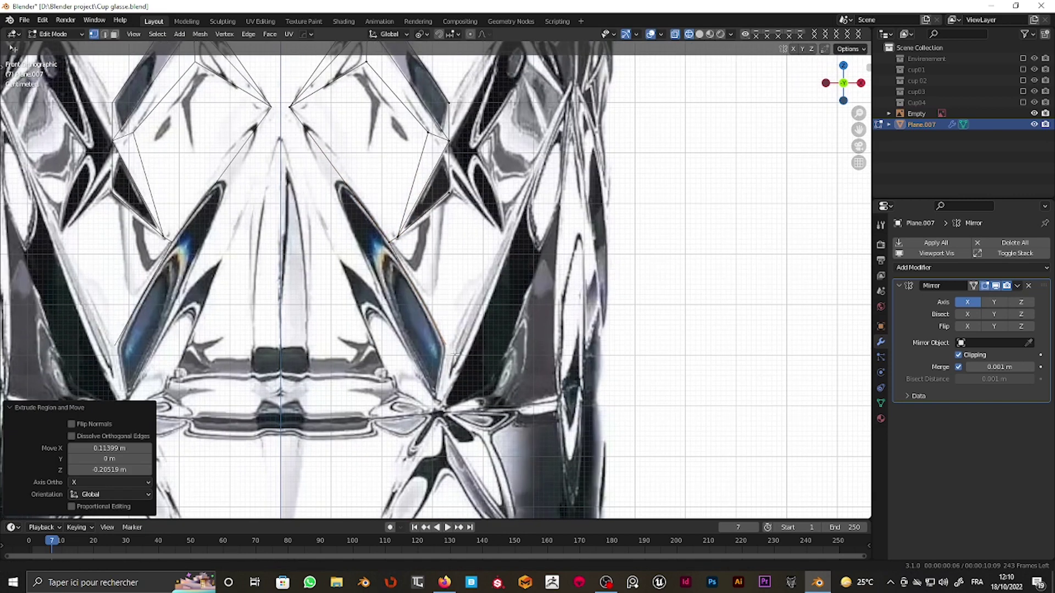
pyautogui.press('g')
pyautogui.click(414, 349)
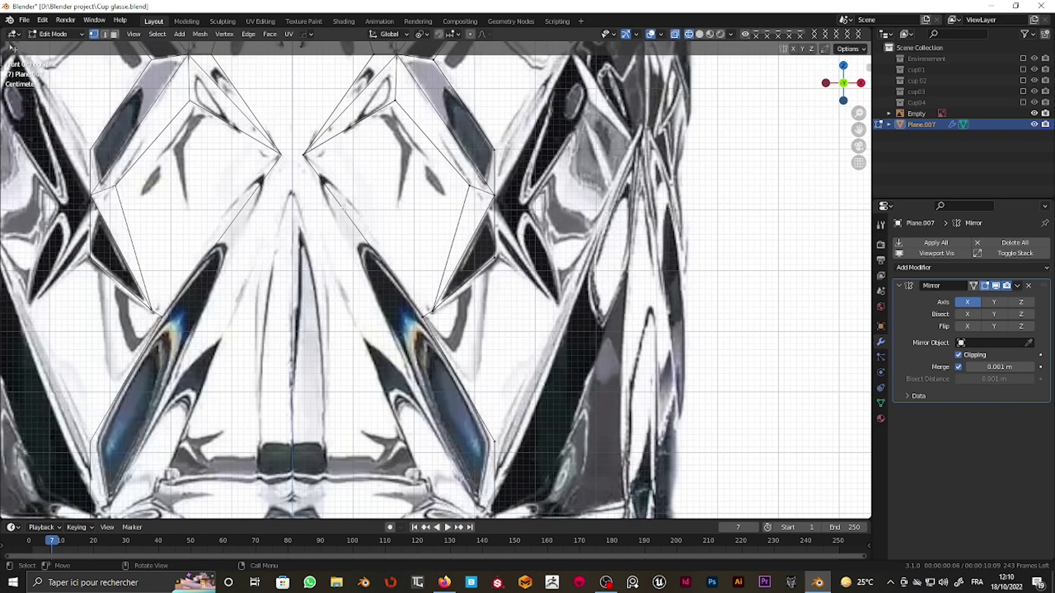
pyautogui.scroll(-2, 339, 220)
pyautogui.keyDown('shift'); pyautogui.scroll(-1, 339, 219); pyautogui.keyUp('shift')
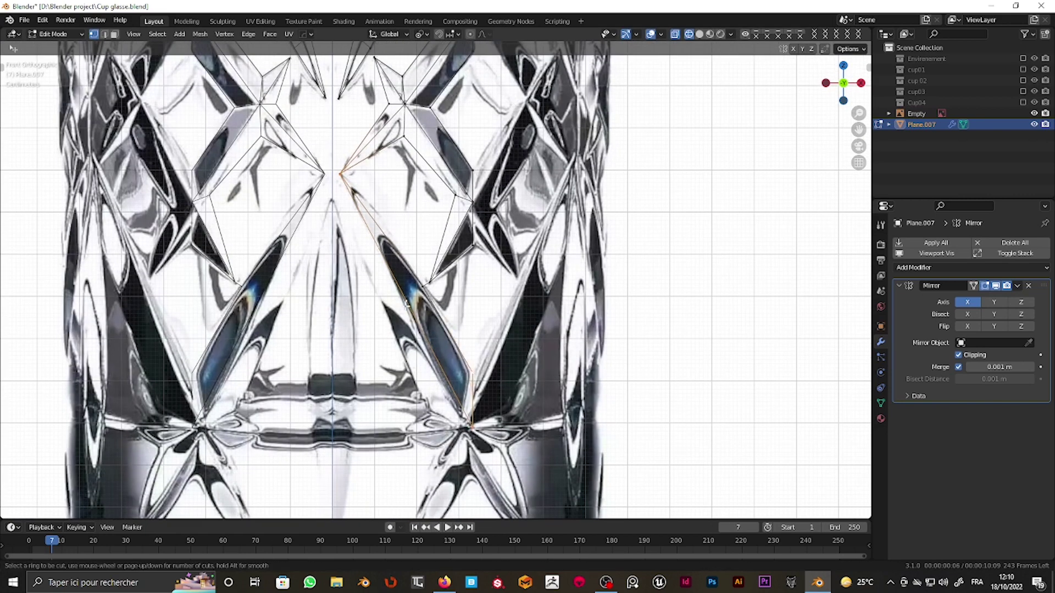
pyautogui.keyDown('ctrl'); pyautogui.rightClick(464, 385); pyautogui.keyUp('ctrl')
pyautogui.click(421, 327)
pyautogui.click(424, 424)
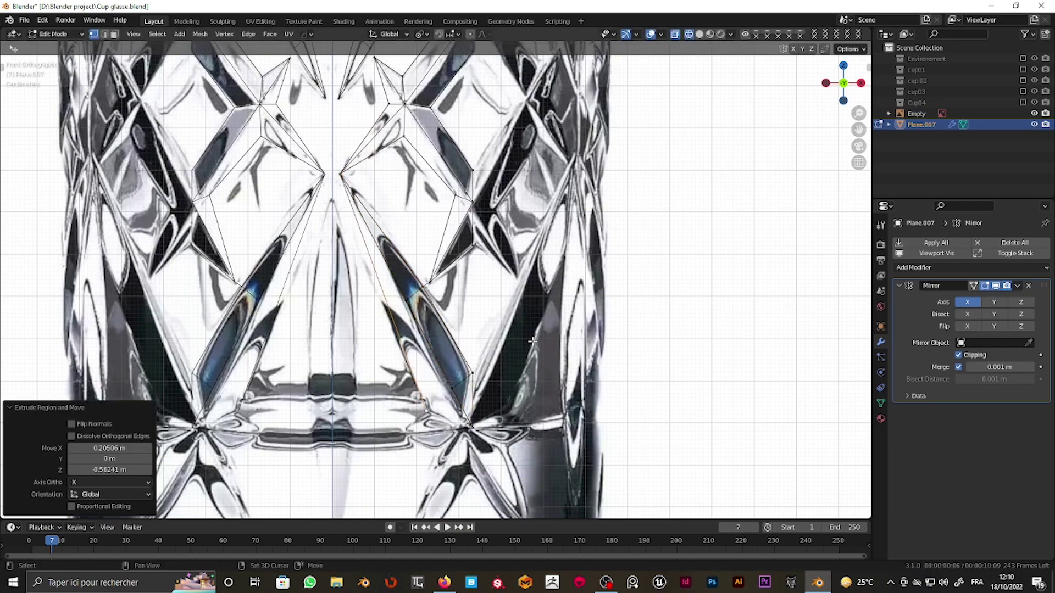
pyautogui.keyDown('ctrl'); pyautogui.rightClick(391, 308); pyautogui.keyUp('ctrl')
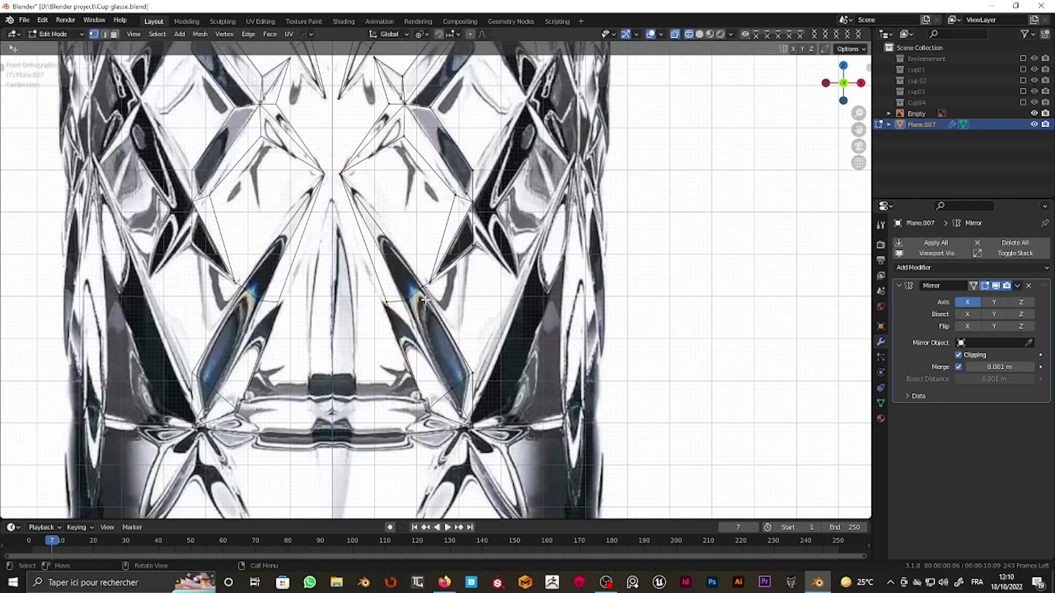
# Step: Move the new vertices down along Z and select vertices at the trace's bottom
pyautogui.keyDown('shift'); pyautogui.moveTo(424, 299); pyautogui.dragTo(452, 332, button='middle'); pyautogui.keyUp('shift')
pyautogui.press('g')
pyautogui.press('z')
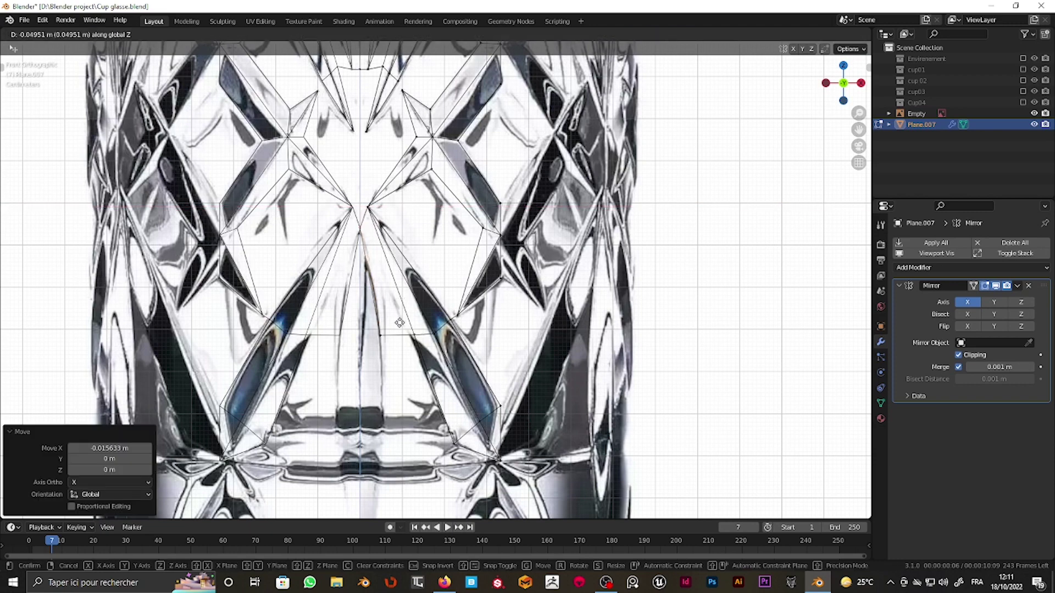
pyautogui.click(412, 394)
pyautogui.scroll(-1, 412, 395)
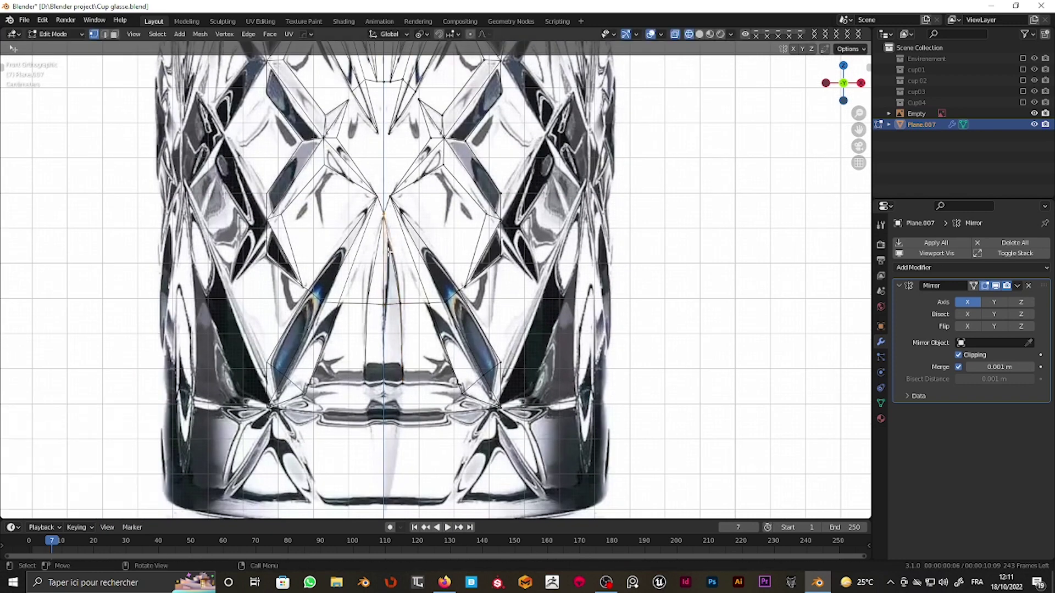
pyautogui.scroll(3, 362, 330)
pyautogui.click(357, 361)
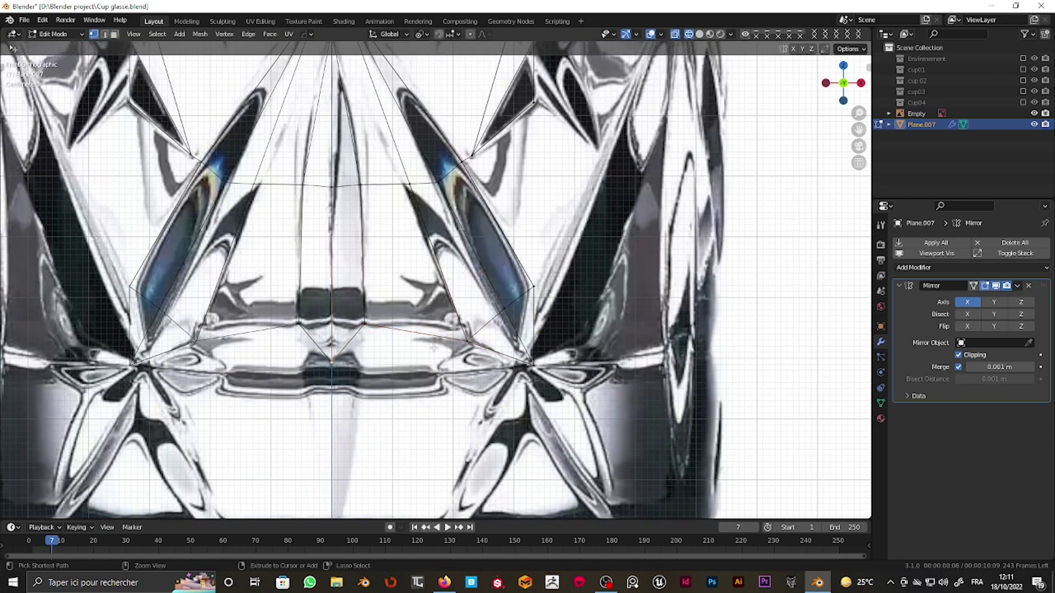
pyautogui.keyDown('ctrl'); pyautogui.click(515, 369); pyautogui.keyUp('ctrl')
# Step: Try moving the bottom vertex, cancelling the move and an accidental bevel
pyautogui.keyDown('shift'); pyautogui.moveTo(354, 403); pyautogui.dragTo(372, 313, button='middle'); pyautogui.keyUp('shift')
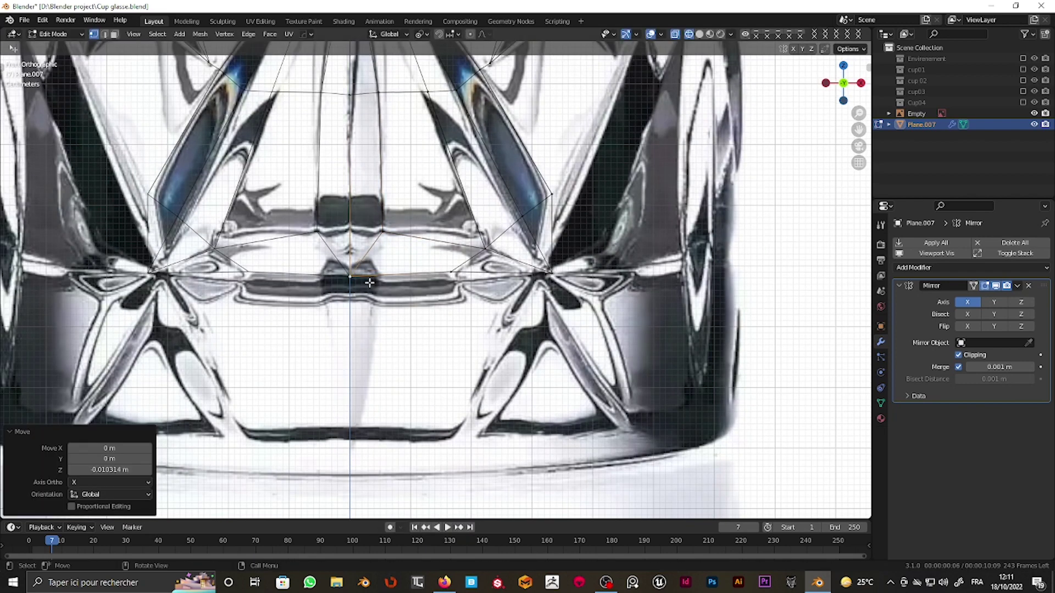
pyautogui.press('g')
pyautogui.press('Escape')
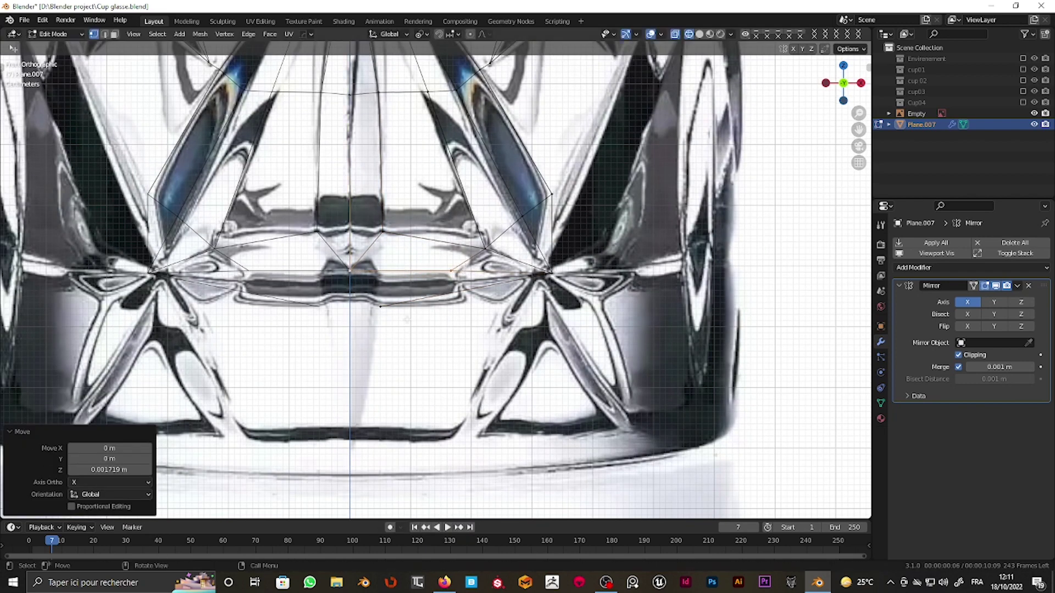
pyautogui.hotkey('ctrl', 'b')
pyautogui.press('Escape')
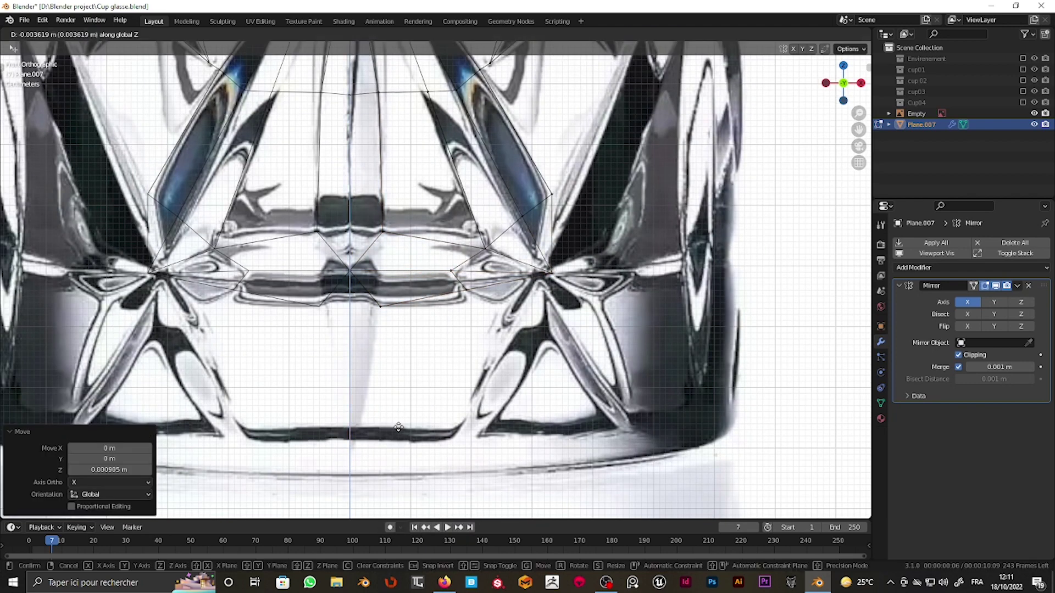
pyautogui.click(354, 295)
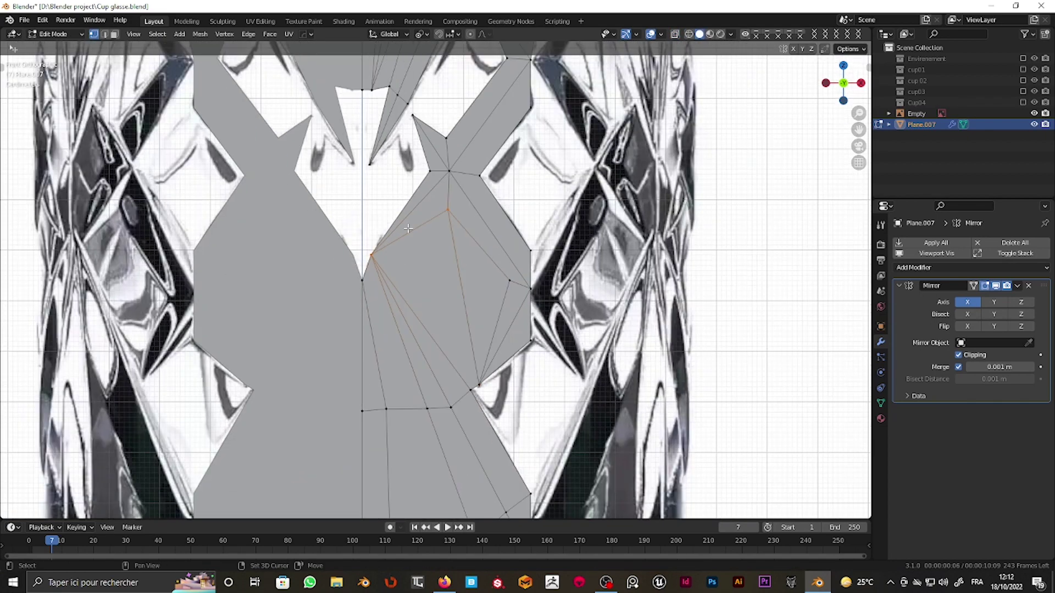
# Step: Fill the open gap in the upper trace with a new face
pyautogui.keyDown('shift'); pyautogui.moveTo(409, 228); pyautogui.dragTo(399, 294, button='middle'); pyautogui.keyUp('shift')
pyautogui.press('f')
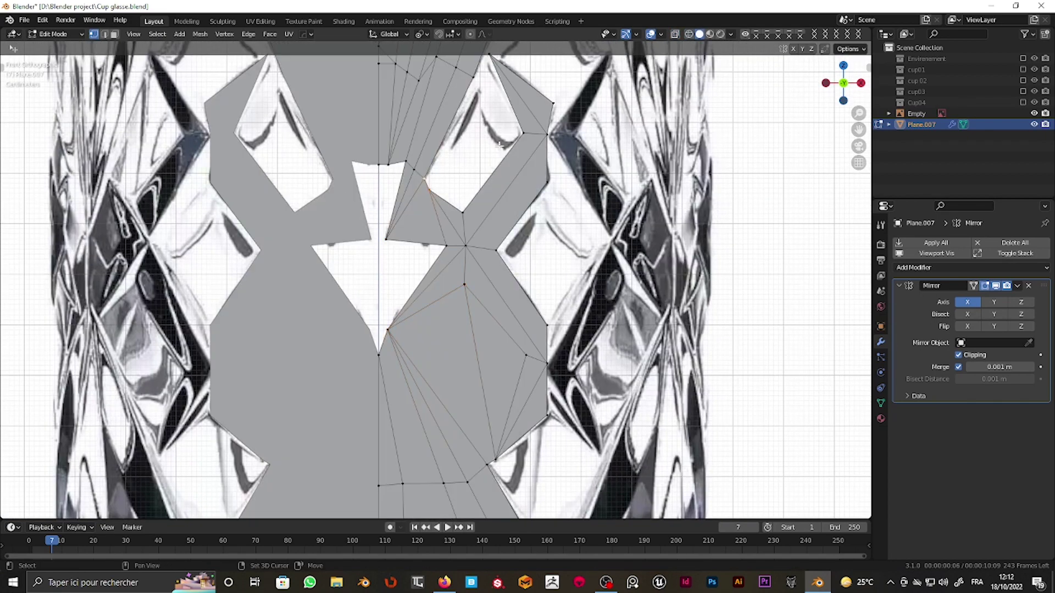
pyautogui.keyDown('shift'); pyautogui.moveTo(445, 174); pyautogui.dragTo(421, 243, button='middle'); pyautogui.keyUp('shift')
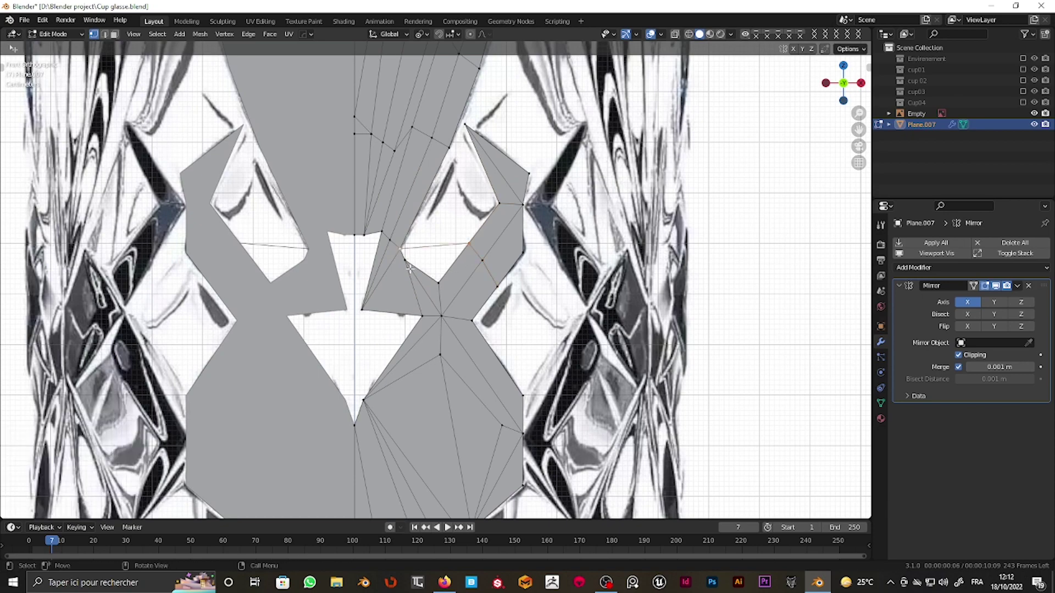
pyautogui.scroll(2, 434, 318)
pyautogui.keyDown('shift'); pyautogui.moveTo(404, 216); pyautogui.dragTo(398, 268, button='middle'); pyautogui.keyUp('shift')
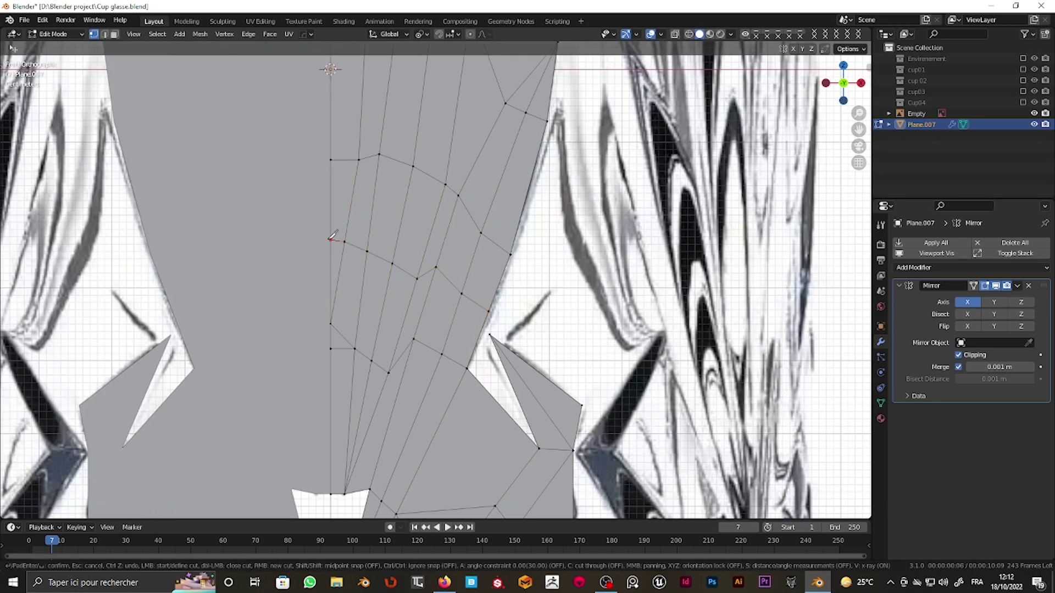
pyautogui.scroll(-5, 494, 317)
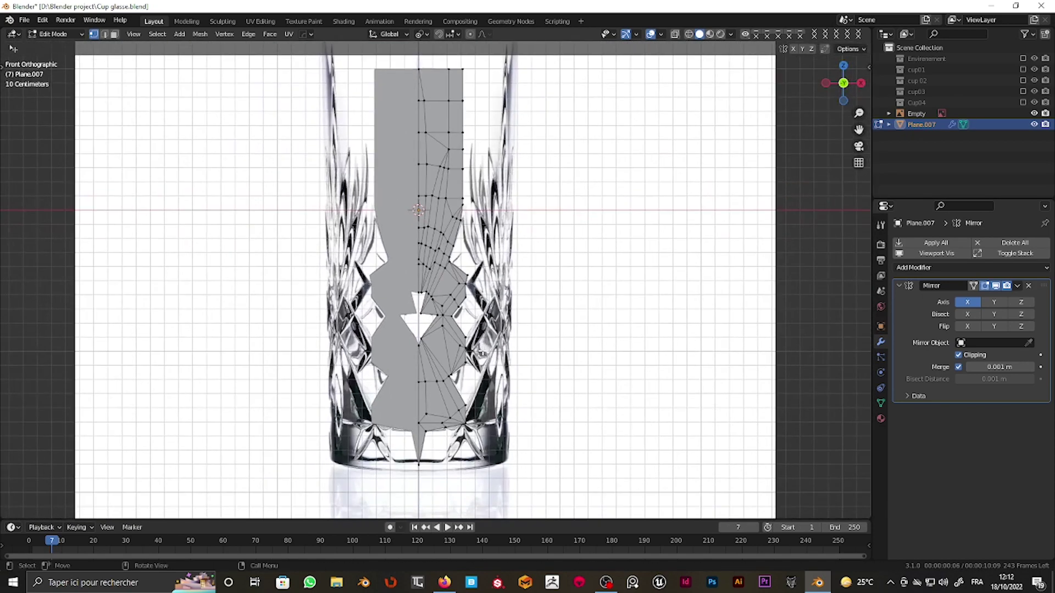
pyautogui.scroll(5, 436, 252)
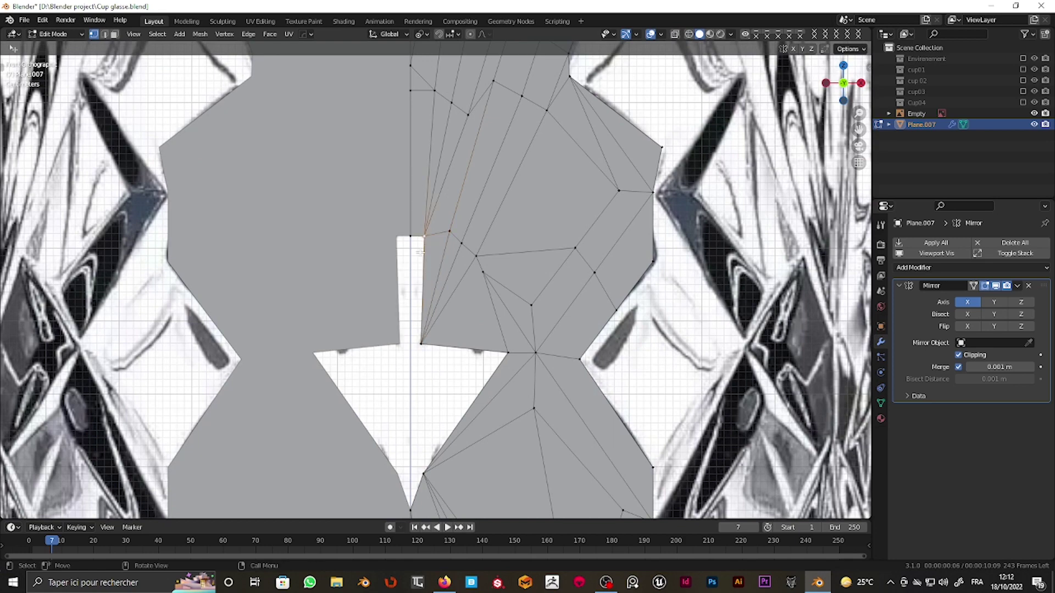
# Step: Close the notch at the panel's bottom, then toggle X-ray and return to solid shading
pyautogui.click(420, 252)
pyautogui.scroll(-3, 469, 290)
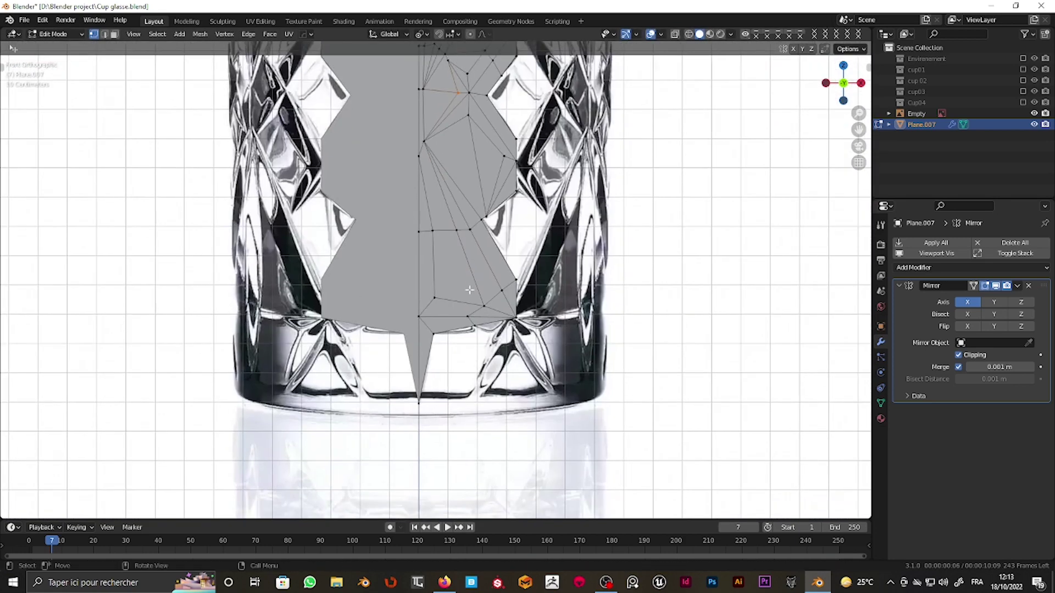
pyautogui.scroll(4, 470, 290)
pyautogui.hotkey('alt', 'z')
pyautogui.hotkey('alt', 'z')
pyautogui.scroll(-1, 479, 288)
pyautogui.hotkey('alt', 'z')
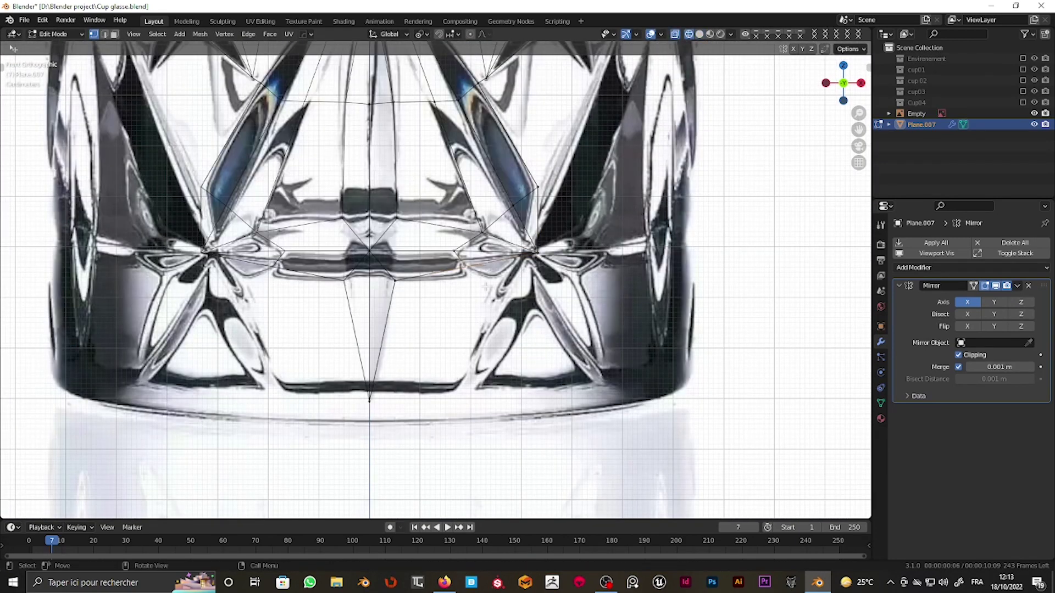
pyautogui.scroll(1, 486, 287)
pyautogui.press('z')
pyautogui.click(549, 264)
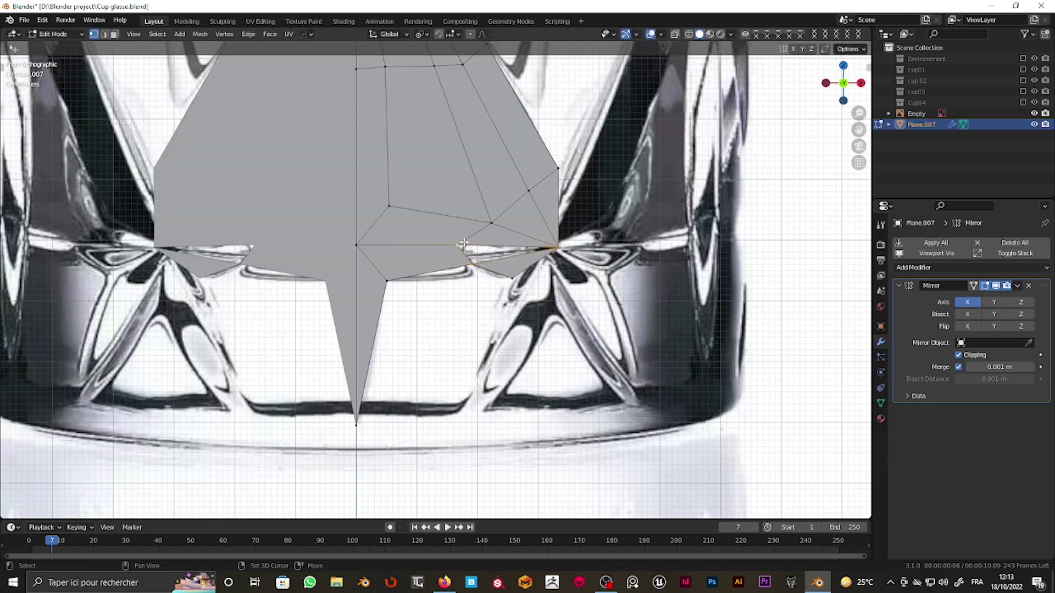
# Step: Undo and redo the edge-strip face fills, then prepare knife cuts in X-ray near the glass base
pyautogui.hotkey('ctrl', 'z')
pyautogui.hotkey('ctrl', 'z')
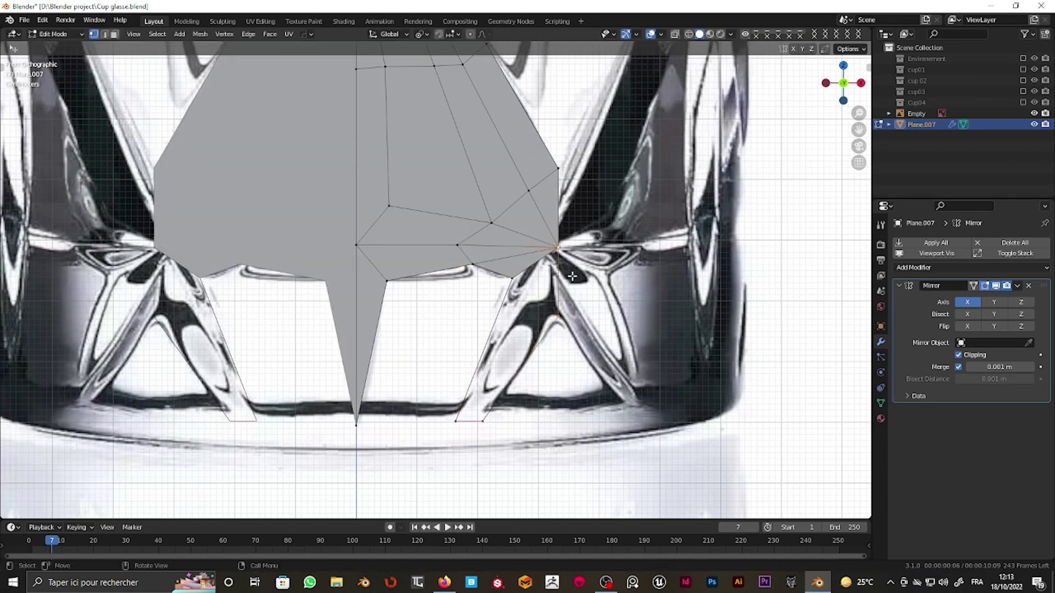
pyautogui.hotkey('ctrl', 'shift', 'z')
pyautogui.hotkey('ctrl', 'shift', 'z')
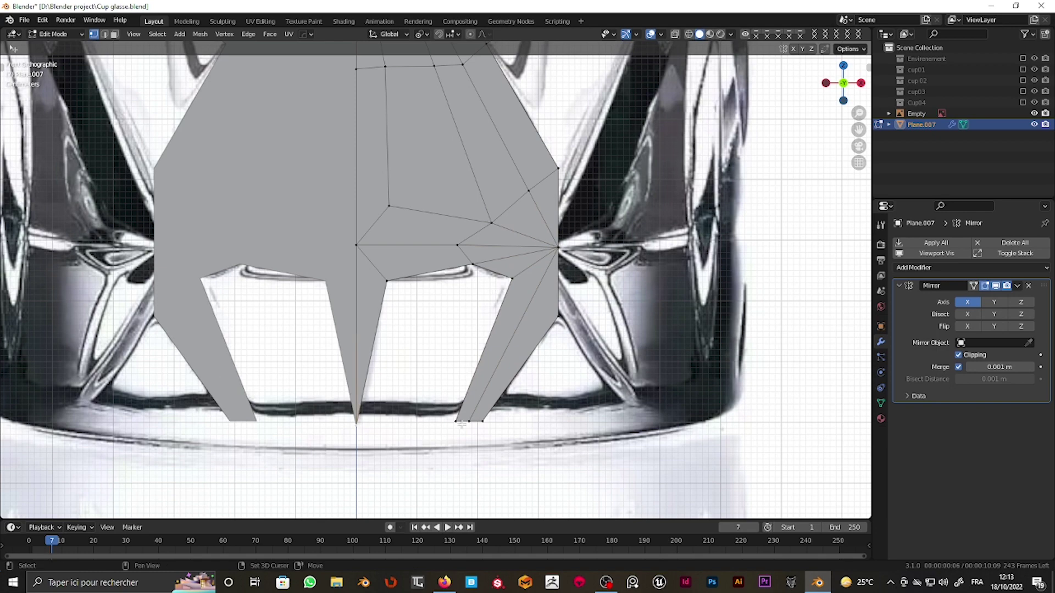
pyautogui.hotkey('ctrl', 'shift', 'z')
pyautogui.hotkey('ctrl', 'shift', 'z')
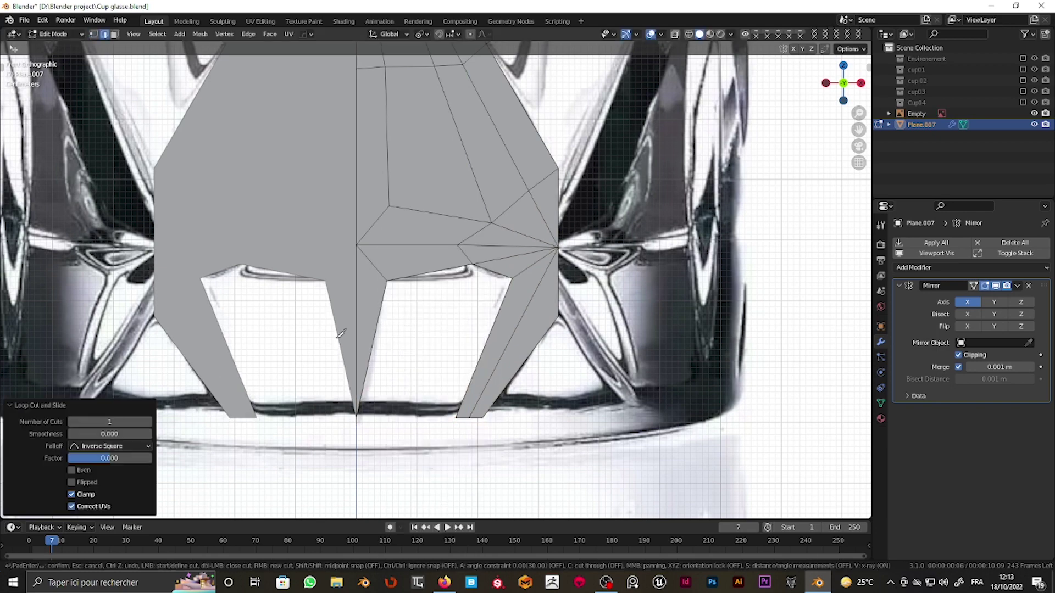
pyautogui.press('k')
pyautogui.hotkey('alt', 'z')
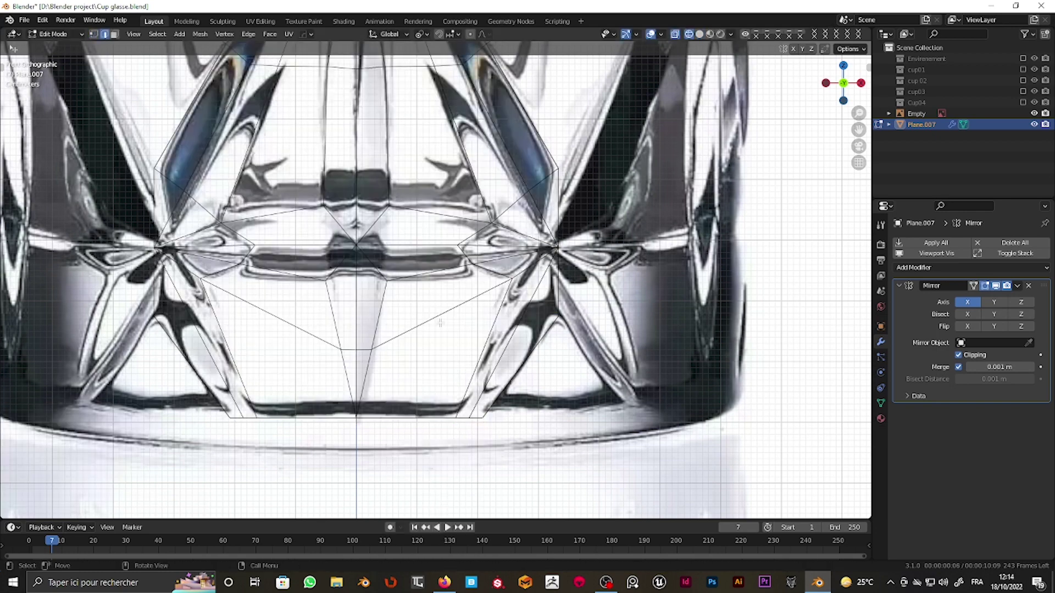
pyautogui.scroll(-2, 378, 337)
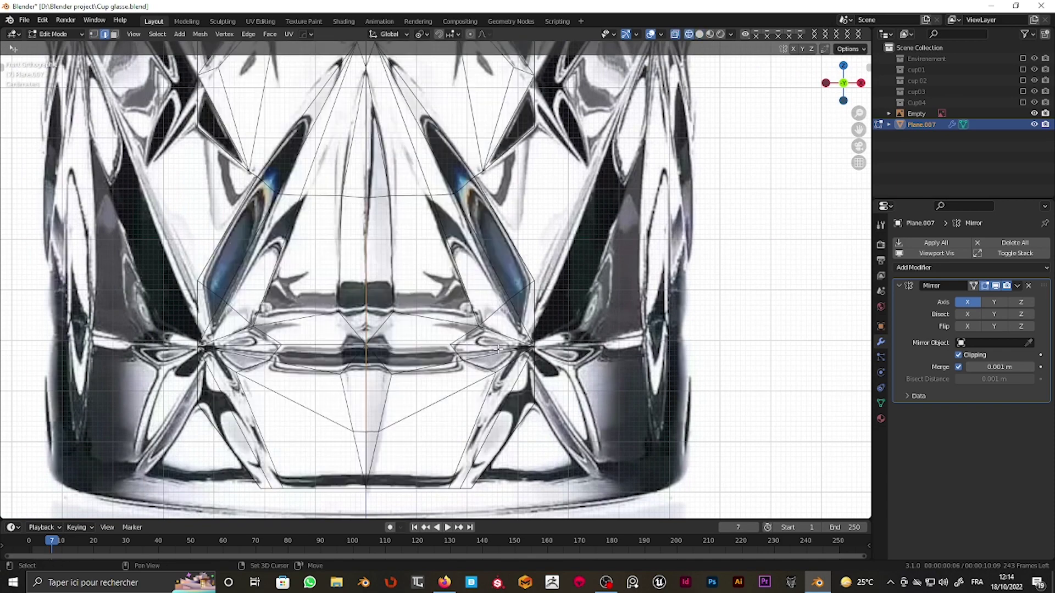
pyautogui.scroll(2, 500, 279)
pyautogui.moveTo(500, 279)
pyautogui.keyDown('shift'); pyautogui.mouseDown(button='middle')
pyautogui.moveTo(511, 308)
pyautogui.moveTo(628, 212)
pyautogui.moveTo(577, 259)
pyautogui.mouseUp(button='middle'); pyautogui.keyUp('shift')
# Step: Switch to orthographic view and push the selected vertices forward along Y
pyautogui.scroll(-2, 511, 308)
pyautogui.scroll(3, 526, 341)
pyautogui.scroll(-3, 526, 342)
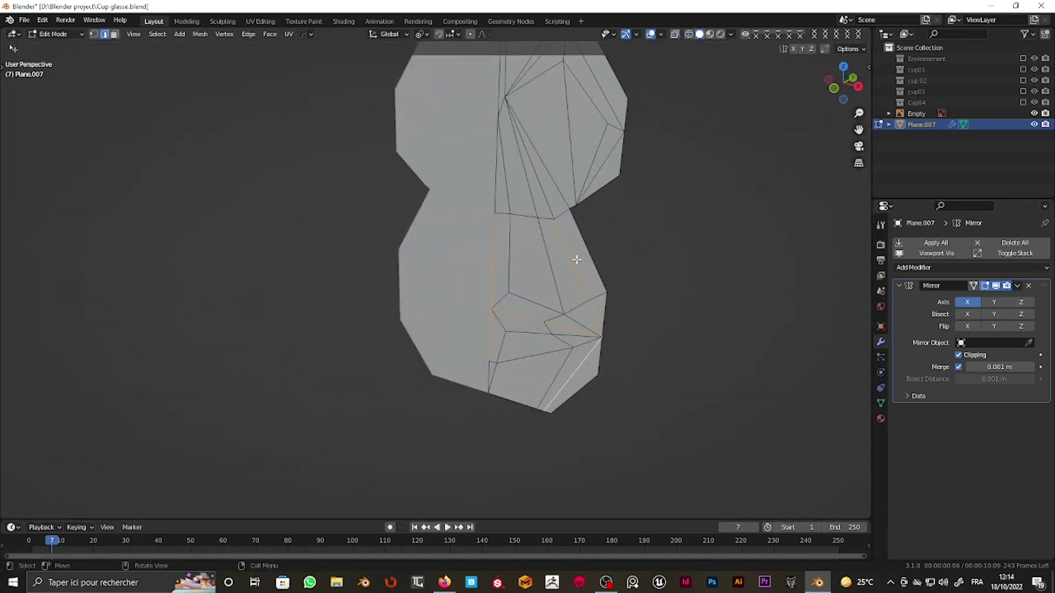
pyautogui.press('KP_5')
pyautogui.scroll(3, 593, 249)
pyautogui.scroll(3, 592, 248)
pyautogui.press('g')
pyautogui.press('y')
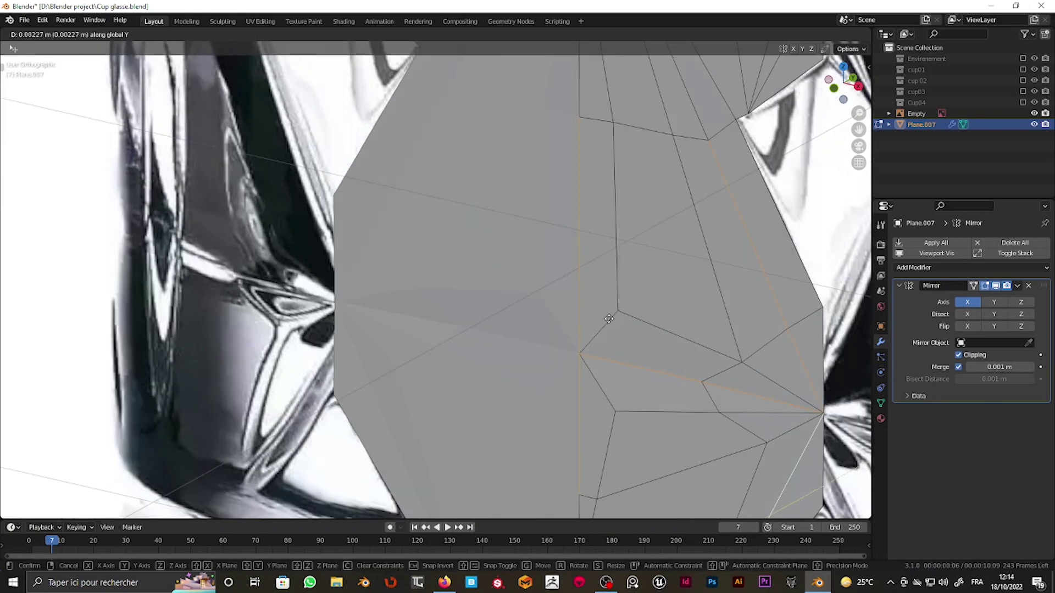
pyautogui.click(630, 308)
# Step: Push a second set of facet vertices forward in depth along Y
pyautogui.scroll(-3, 629, 309)
pyautogui.scroll(1, 600, 316)
pyautogui.press('g')
pyautogui.press('y')
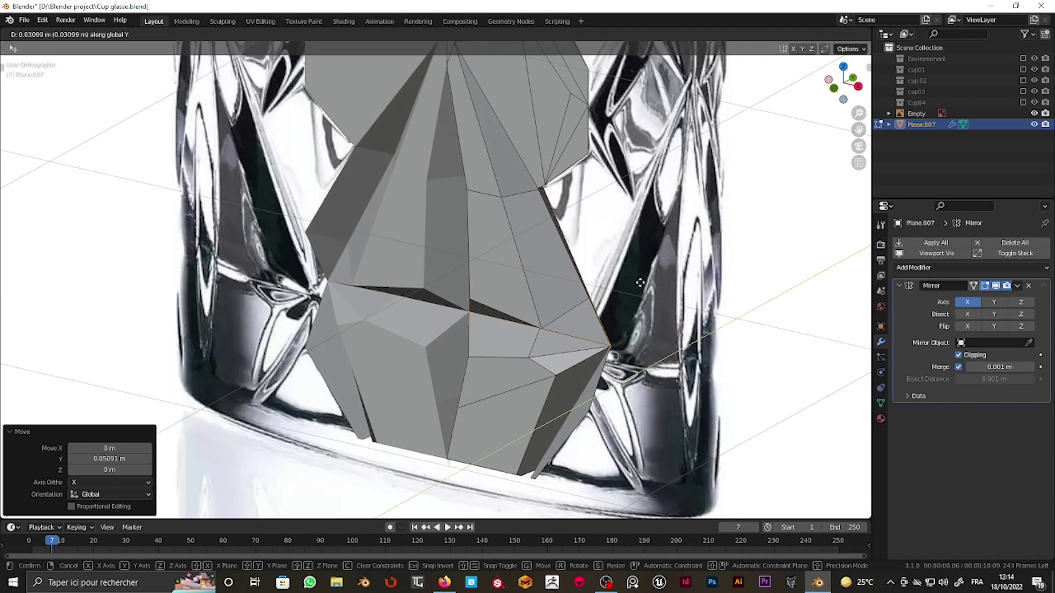
pyautogui.click(640, 282)
pyautogui.scroll(-3, 632, 280)
pyautogui.scroll(2, 604, 275)
pyautogui.scroll(2, 597, 273)
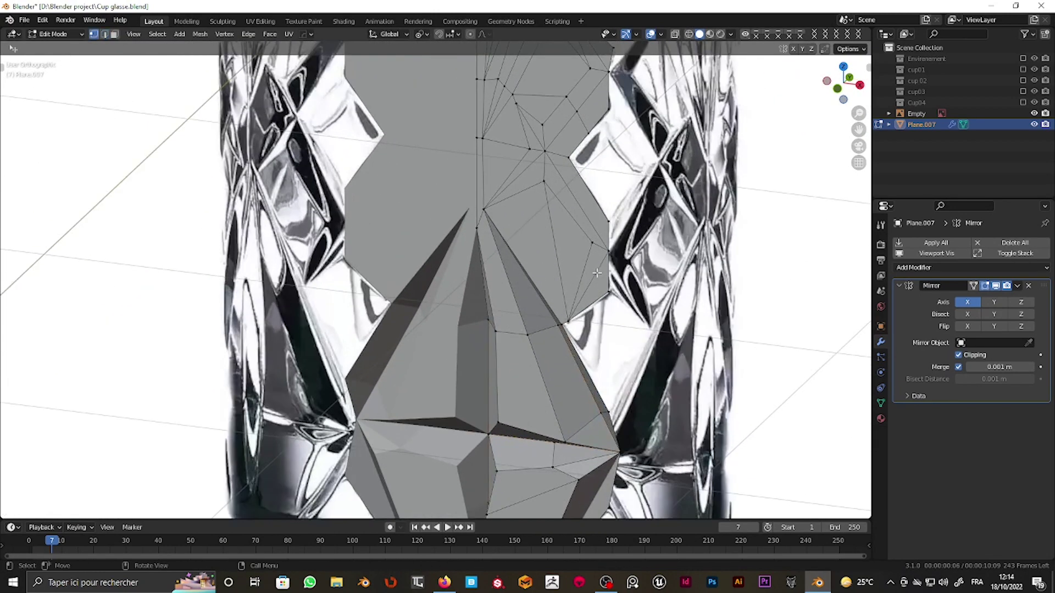
# Step: In front view with X-ray on, select the edge loop through a facet vertex
pyautogui.press('KP_1')
pyautogui.hotkey('alt', 'z')
pyautogui.scroll(3, 605, 269)
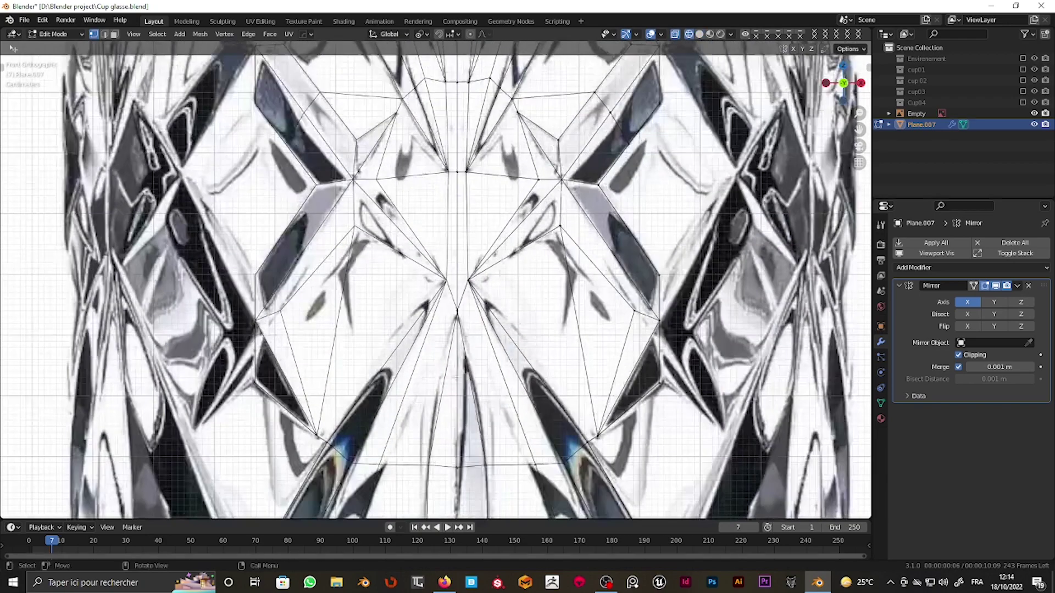
pyautogui.keyDown('alt'); pyautogui.click(660, 330); pyautogui.keyUp('alt')
pyautogui.keyDown('shift'); pyautogui.moveTo(659, 330); pyautogui.dragTo(548, 322, button='middle'); pyautogui.keyUp('shift')
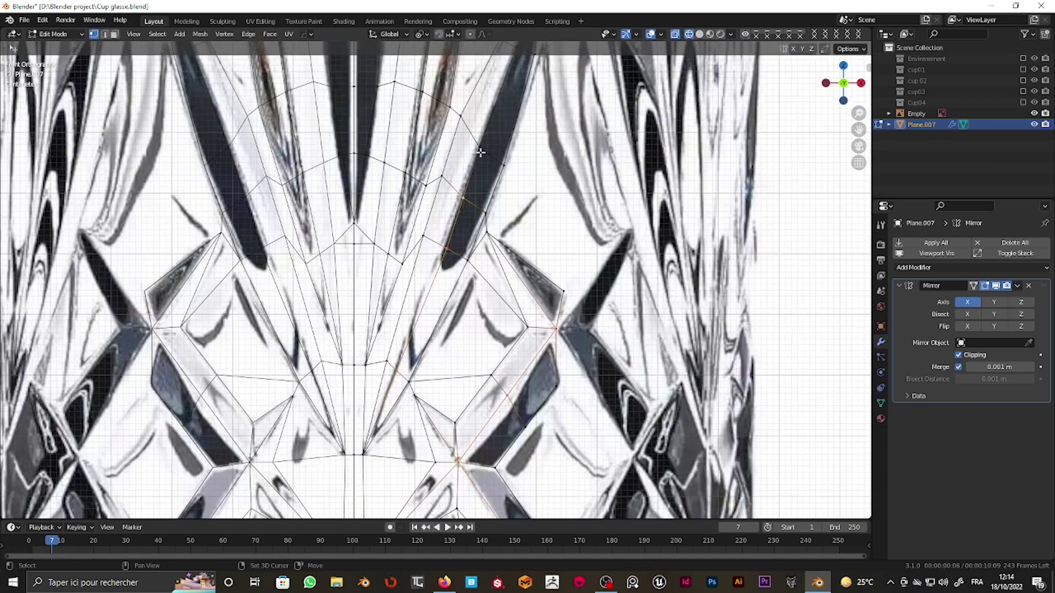
pyautogui.scroll(-3, 548, 311)
pyautogui.scroll(2, 429, 286)
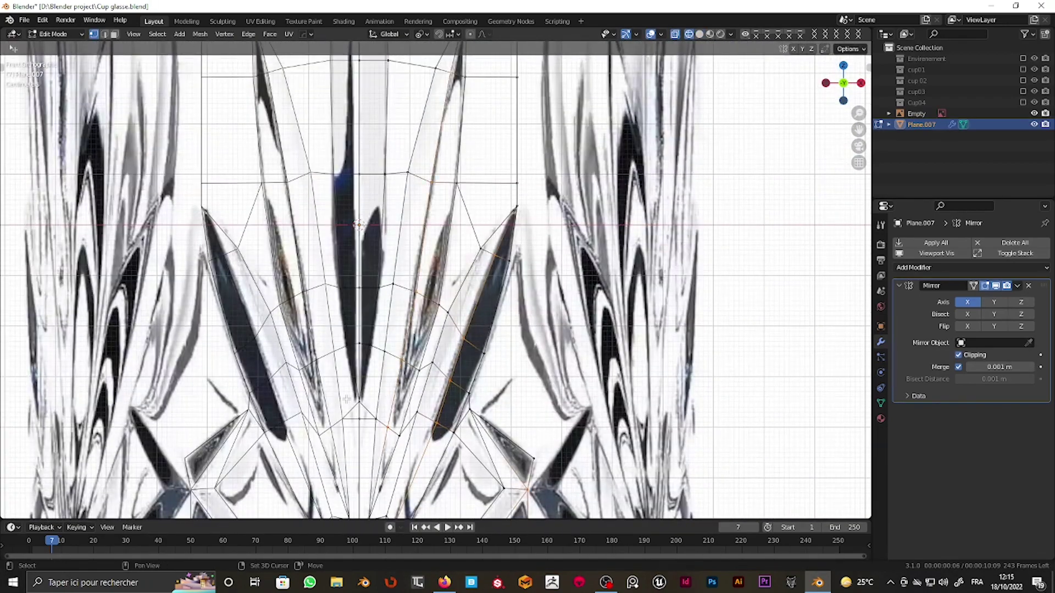
# Step: Return to solid shading and push the selected edges forward along Y
pyautogui.scroll(-3, 347, 399)
pyautogui.hotkey('alt', 'z')
pyautogui.scroll(1, 443, 315)
pyautogui.moveTo(443, 315)
pyautogui.keyDown('shift'); pyautogui.mouseDown(button='middle')
pyautogui.moveTo(406, 405)
pyautogui.moveTo(366, 367)
pyautogui.mouseUp(button='middle'); pyautogui.keyUp('shift')
pyautogui.press('g')
pyautogui.press('y')
pyautogui.click(443, 314)
# Step: Box-select a group of panel vertices in X-ray and flatten them to zero depth along Y
pyautogui.press('Tab')
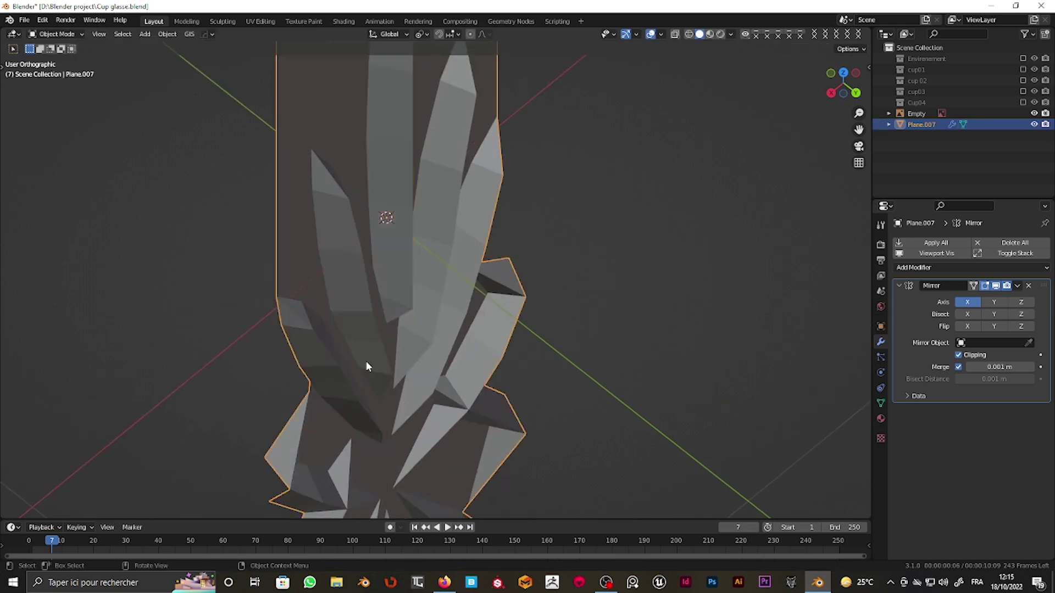
pyautogui.press('Tab')
pyautogui.hotkey('alt', 'z')
pyautogui.moveTo(293, 285); pyautogui.dragTo(558, 329)
pyautogui.hotkey('alt', 'z')
pyautogui.press('s')
pyautogui.press('y')
pyautogui.press('0')
pyautogui.press('Return')
# Step: Select an edge chain on the panel and evenly space its vertices with LoopTools Space
pyautogui.moveTo(573, 329)
pyautogui.mouseDown(button='middle')
pyautogui.moveTo(346, 344)
pyautogui.moveTo(417, 247)
pyautogui.moveTo(483, 307)
pyautogui.mouseUp(button='middle')
pyautogui.keyDown('alt'); pyautogui.click(434, 242); pyautogui.keyUp('alt')
pyautogui.rightClick(424, 231)
pyautogui.click(516, 313)
pyautogui.click(426, 229)
pyautogui.rightClick(483, 306)
pyautogui.press('Escape')
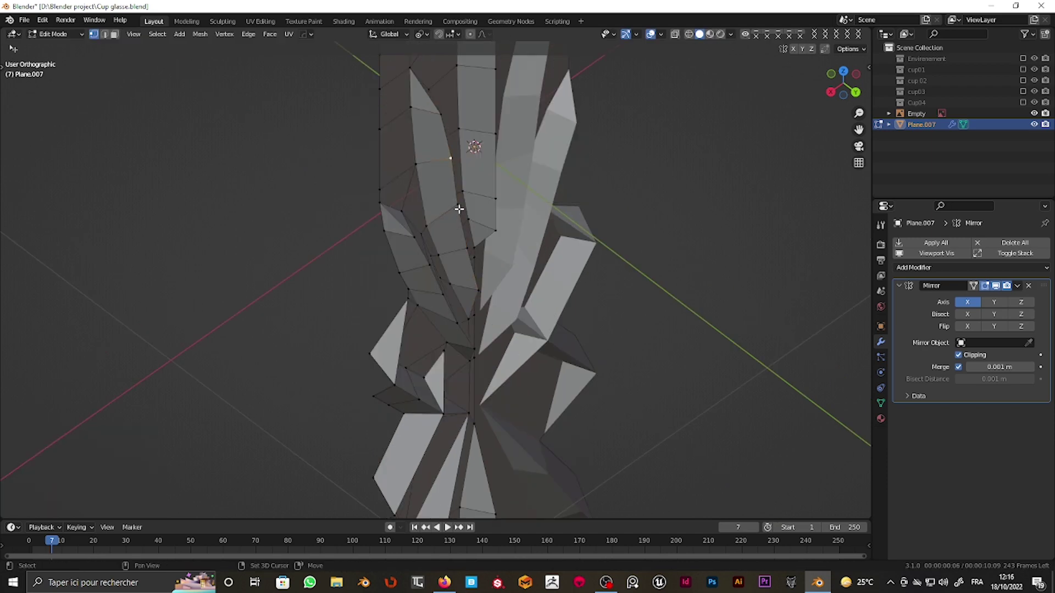
# Step: Move a short edge on the leaf to a new position
pyautogui.click(446, 292)
pyautogui.moveTo(503, 220); pyautogui.dragTo(476, 146, button='middle')
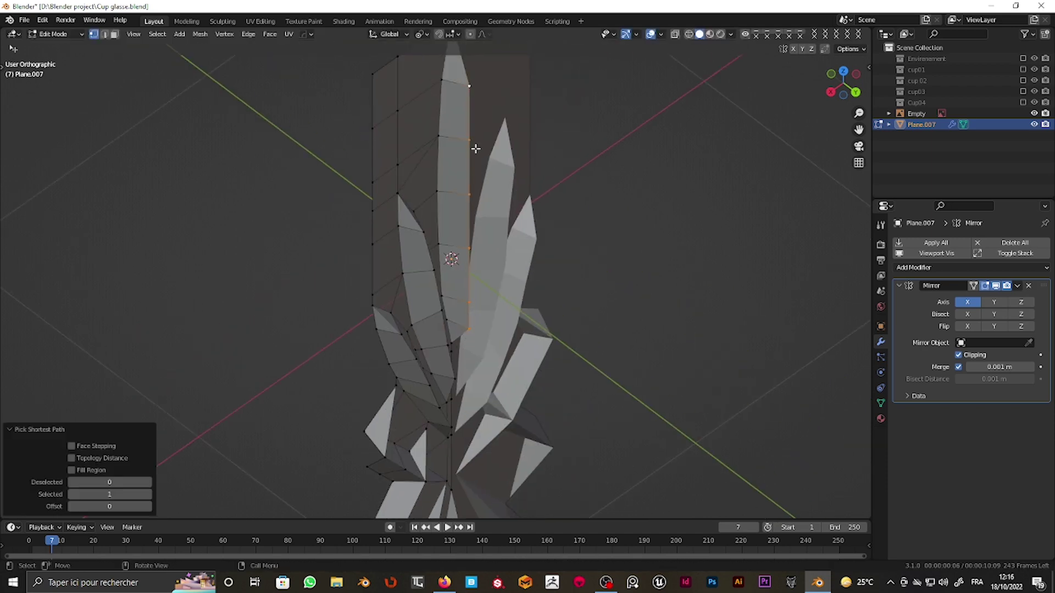
pyautogui.press('g')
pyautogui.click(479, 207)
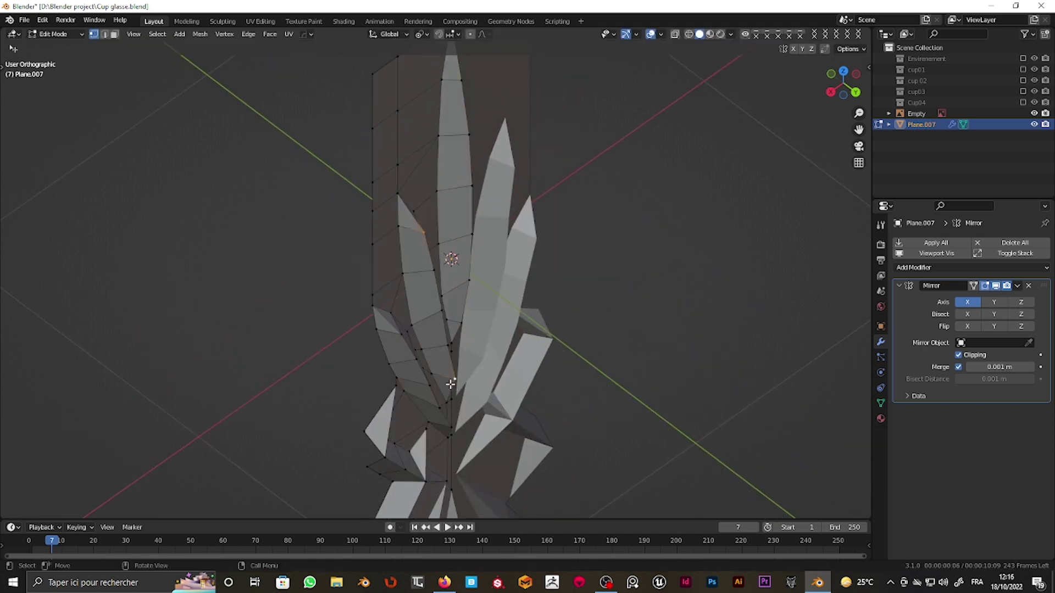
pyautogui.moveTo(448, 385)
pyautogui.mouseDown(button='middle')
pyautogui.moveTo(483, 369)
pyautogui.moveTo(405, 196)
pyautogui.mouseUp(button='middle')
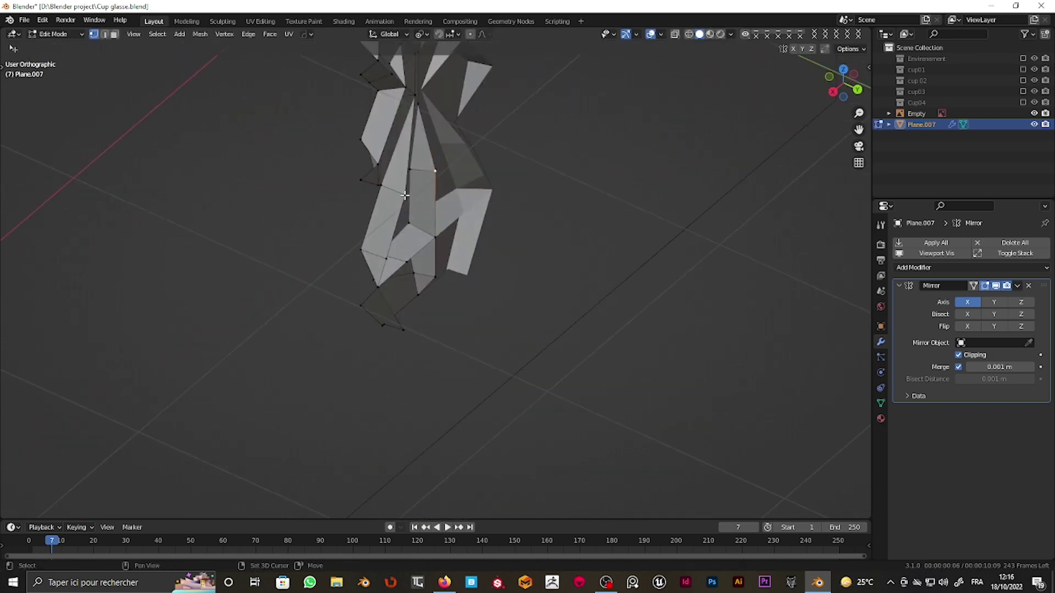
pyautogui.moveTo(432, 326)
pyautogui.mouseDown(button='middle')
pyautogui.moveTo(442, 250)
pyautogui.moveTo(511, 243)
pyautogui.moveTo(430, 261)
pyautogui.moveTo(434, 159)
pyautogui.mouseUp(button='middle')
# Step: In X-ray, evenly space the vertices along the panel's top edge loop
pyautogui.press('Tab')
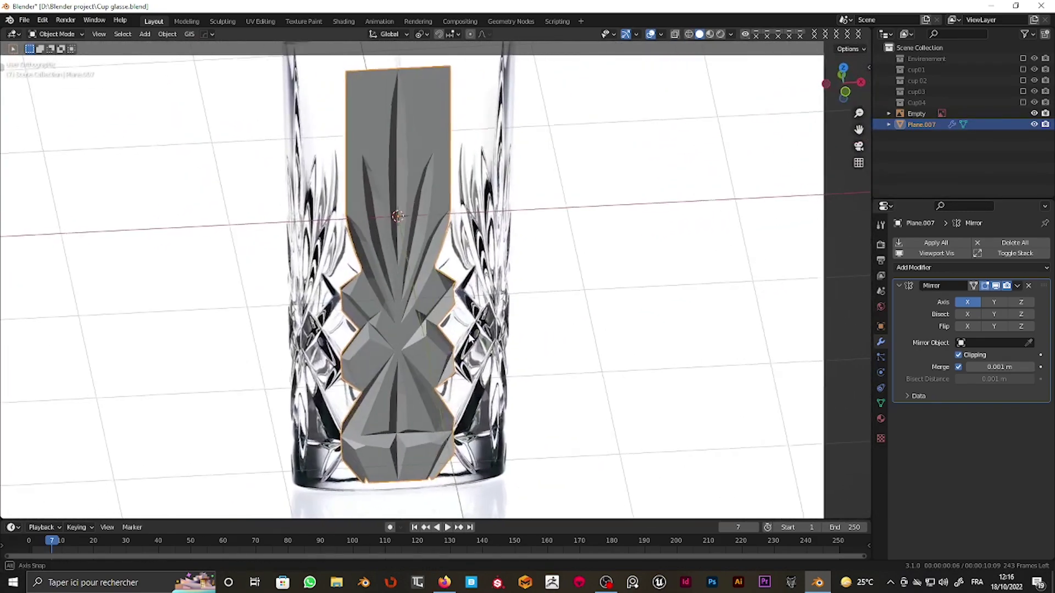
pyautogui.press('Tab')
pyautogui.scroll(3, 434, 159)
pyautogui.hotkey('alt', 'z')
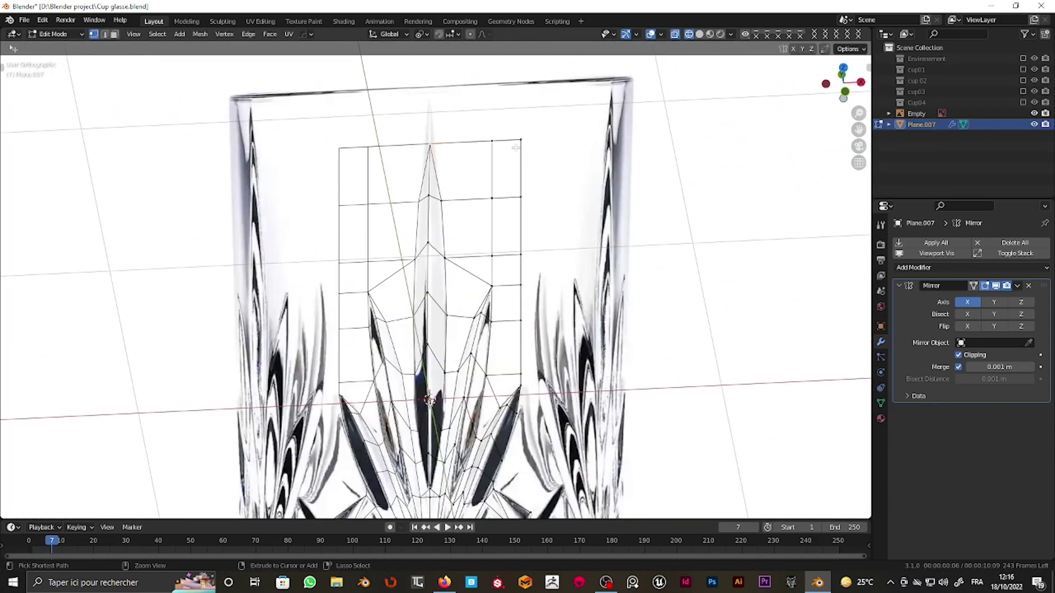
pyautogui.keyDown('alt'); pyautogui.click(453, 144); pyautogui.keyUp('alt')
pyautogui.rightClick(453, 145)
pyautogui.click(573, 224)
# Step: Evenly re-space two more vertex paths following the leaf shapes
pyautogui.hotkey('alt', 'z')
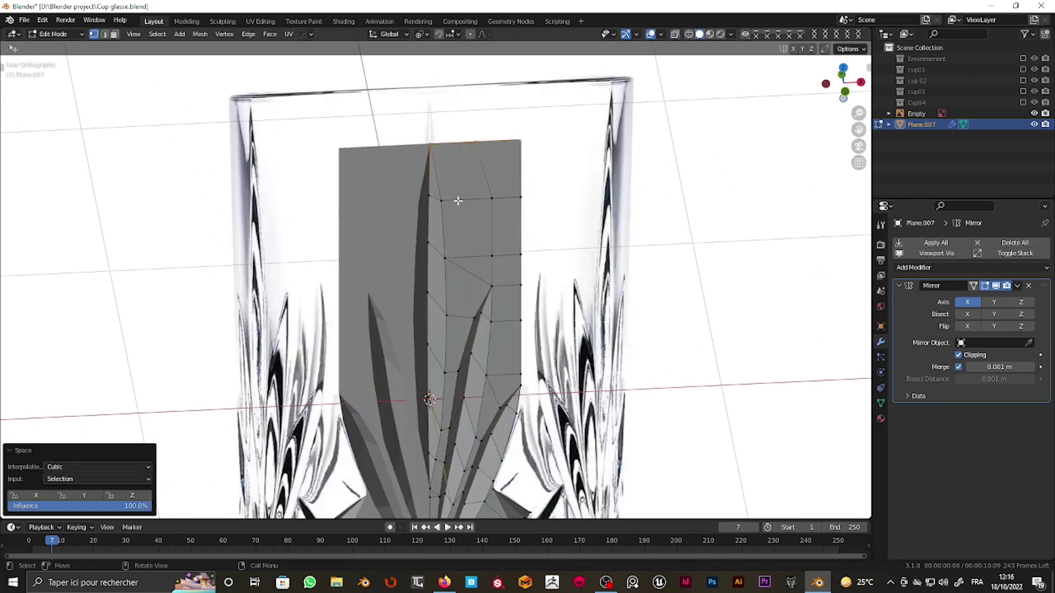
pyautogui.click(460, 200)
pyautogui.keyDown('ctrl'); pyautogui.click(520, 198); pyautogui.keyUp('ctrl')
pyautogui.rightClick(518, 202)
pyautogui.click(568, 280)
pyautogui.click(445, 259)
pyautogui.rightClick(520, 259)
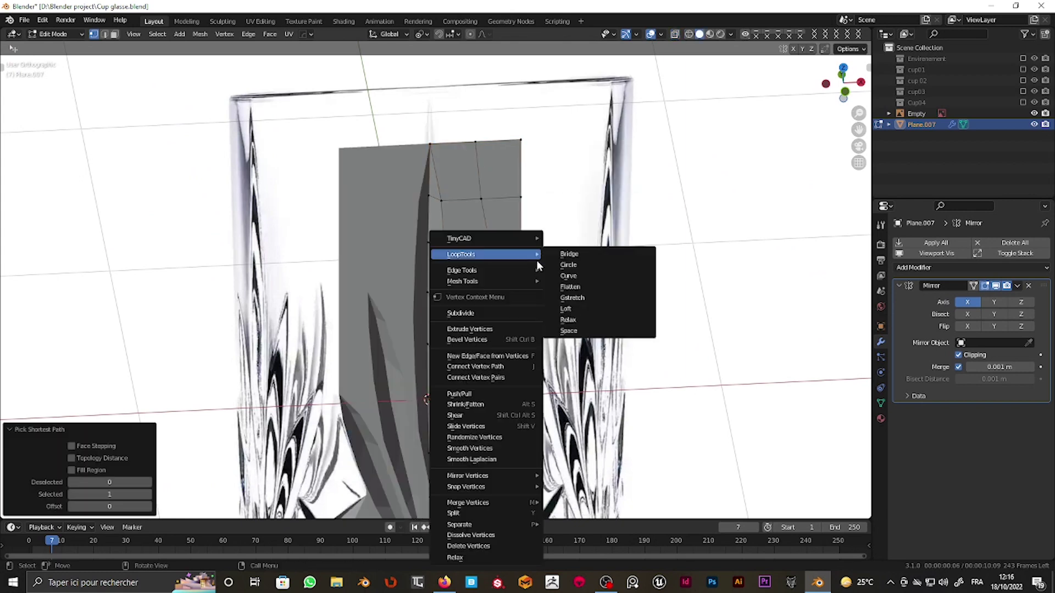
pyautogui.click(615, 331)
pyautogui.scroll(-3, 566, 317)
# Step: In front view, add a centred loop cut across the diamond section
pyautogui.scroll(1, 566, 317)
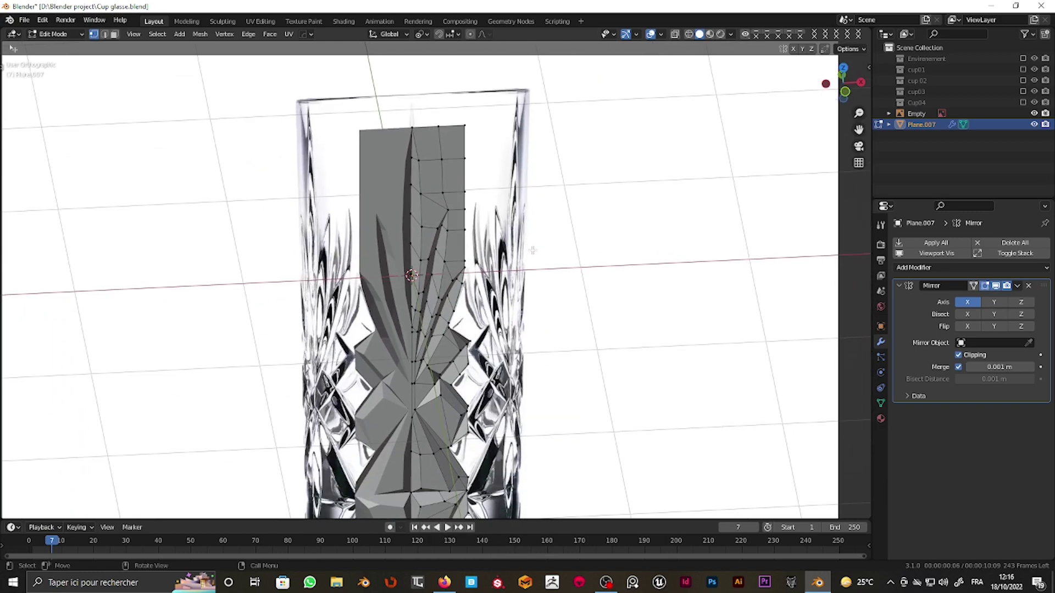
pyautogui.press('KP_1')
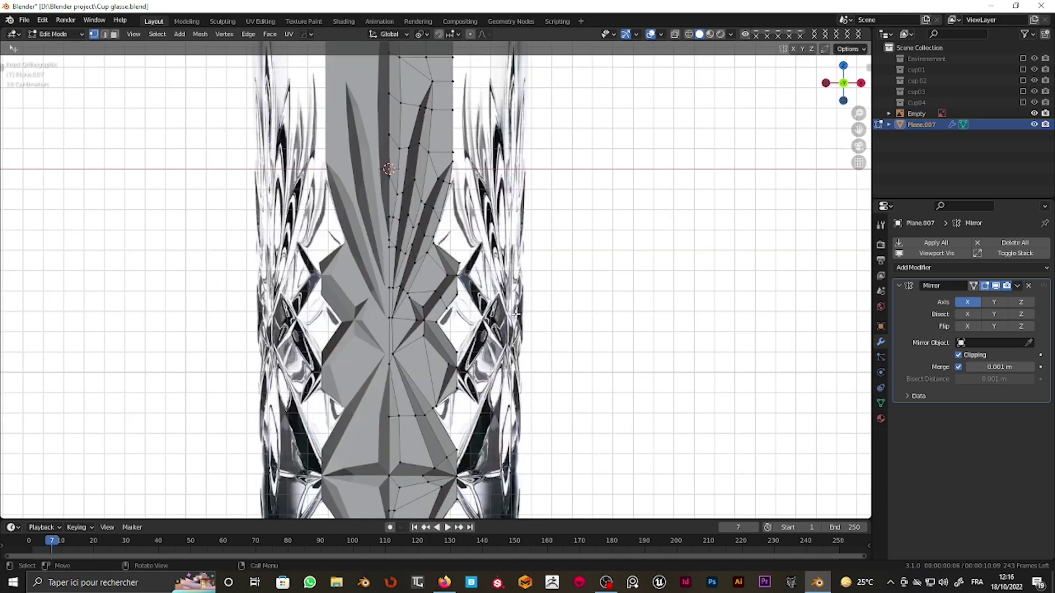
pyautogui.scroll(3, 486, 421)
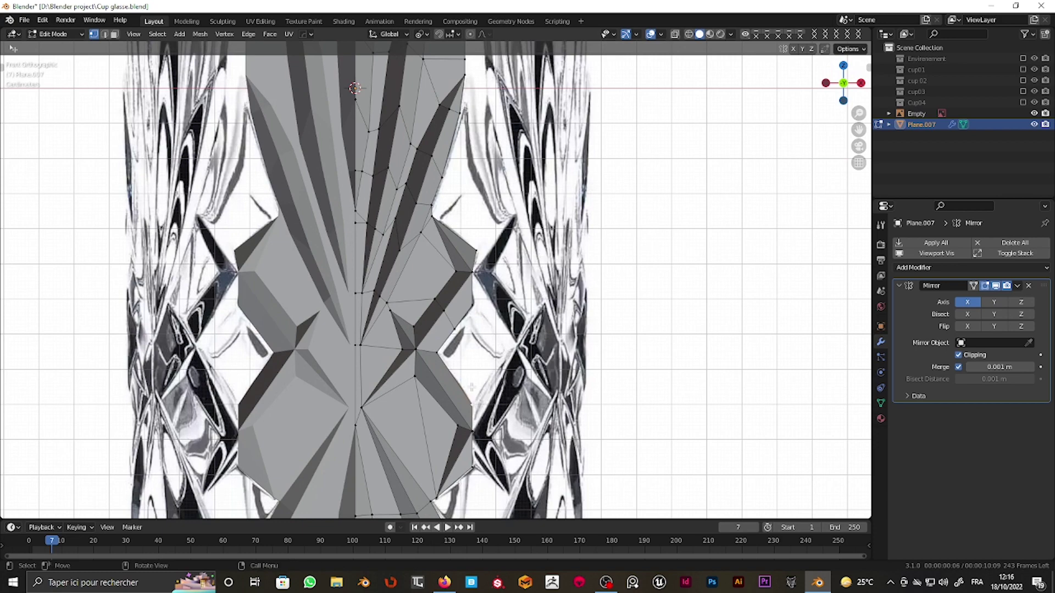
pyautogui.keyDown('shift'); pyautogui.moveTo(472, 388); pyautogui.dragTo(435, 336, button='middle'); pyautogui.keyUp('shift')
pyautogui.hotkey('ctrl', 'r')
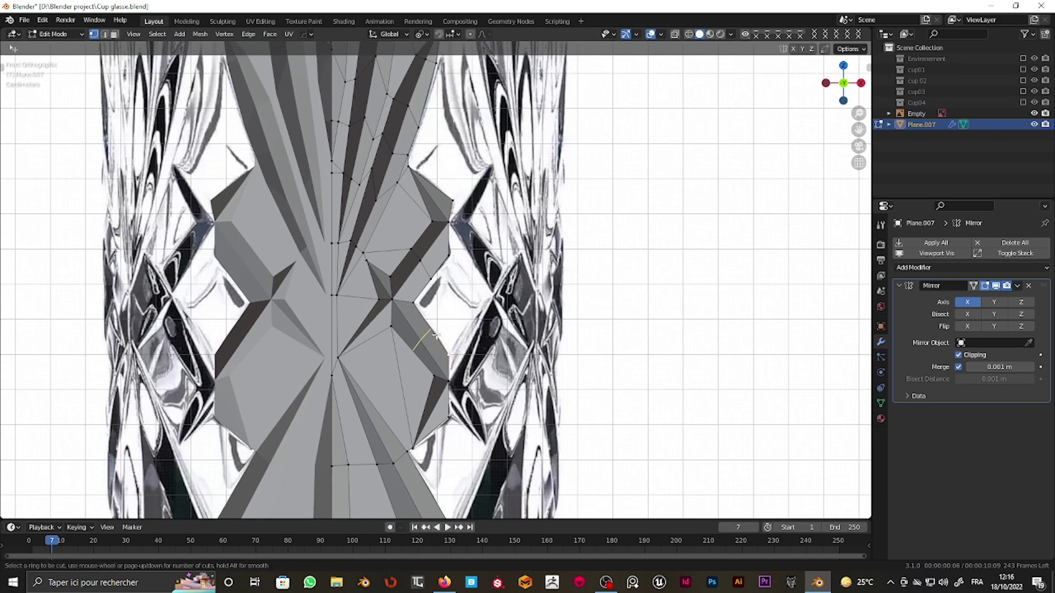
pyautogui.click(435, 336)
pyautogui.rightClick(435, 336)
pyautogui.scroll(1, 437, 336)
pyautogui.scroll(1, 438, 336)
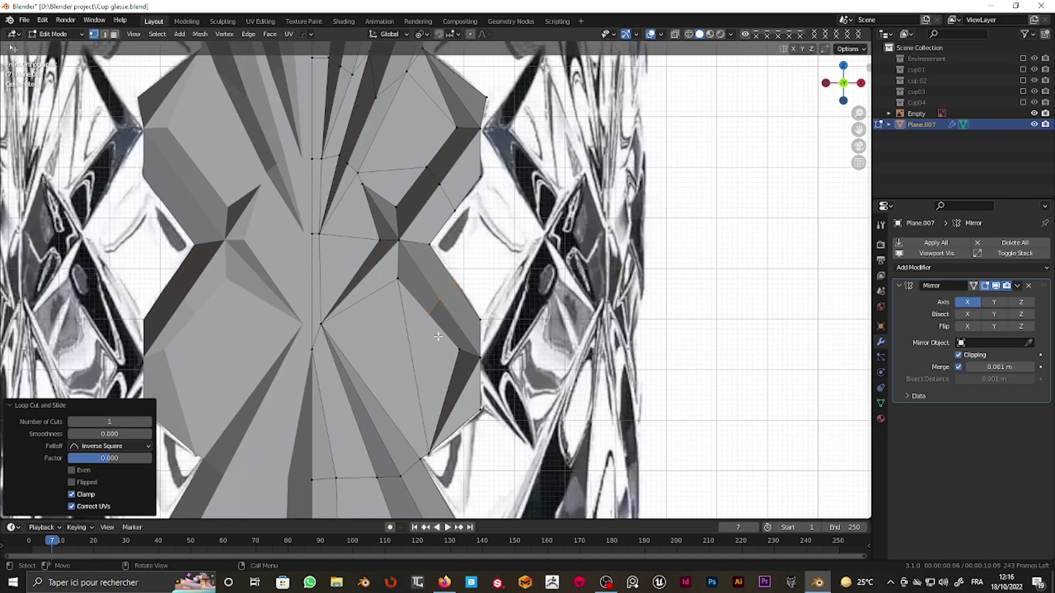
pyautogui.click(436, 340)
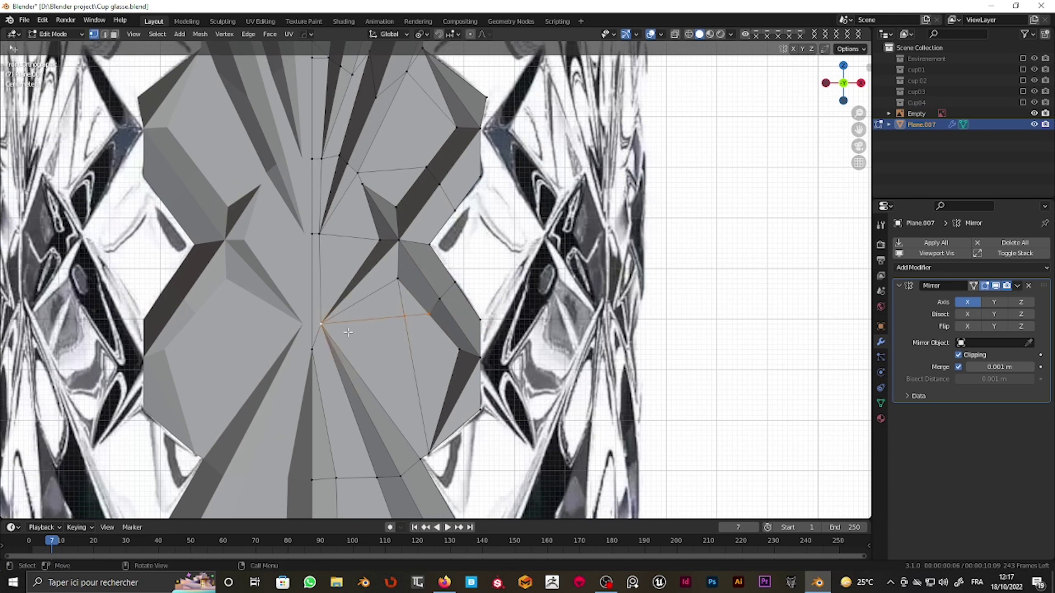
# Step: Dissolve the unwanted edges inside and below the diamond notch
pyautogui.press('2')
pyautogui.click(410, 356)
pyautogui.press('x')
pyautogui.click(409, 418)
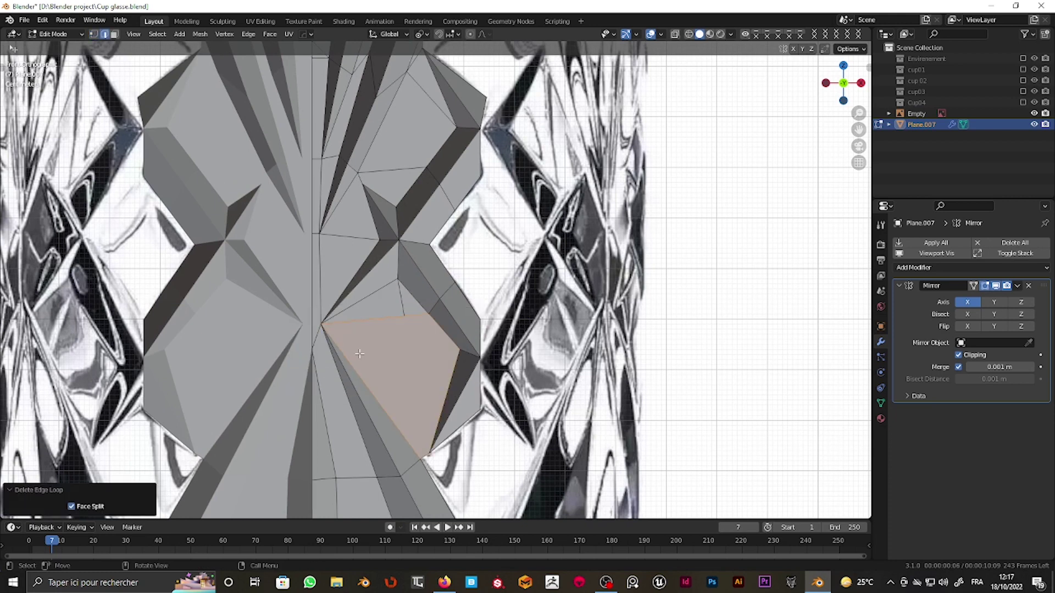
pyautogui.hotkey('alt', 'a')
pyautogui.press('x')
pyautogui.click(402, 382)
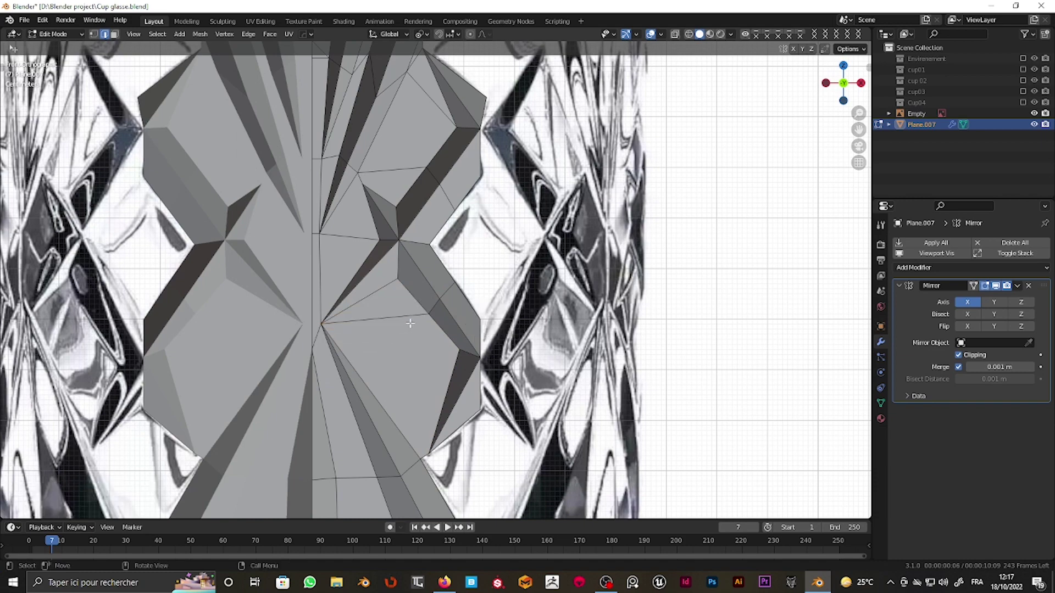
pyautogui.press('1')
# Step: Pull the right notch vertex outward to match the glass's diamond shape
pyautogui.scroll(-2, 408, 322)
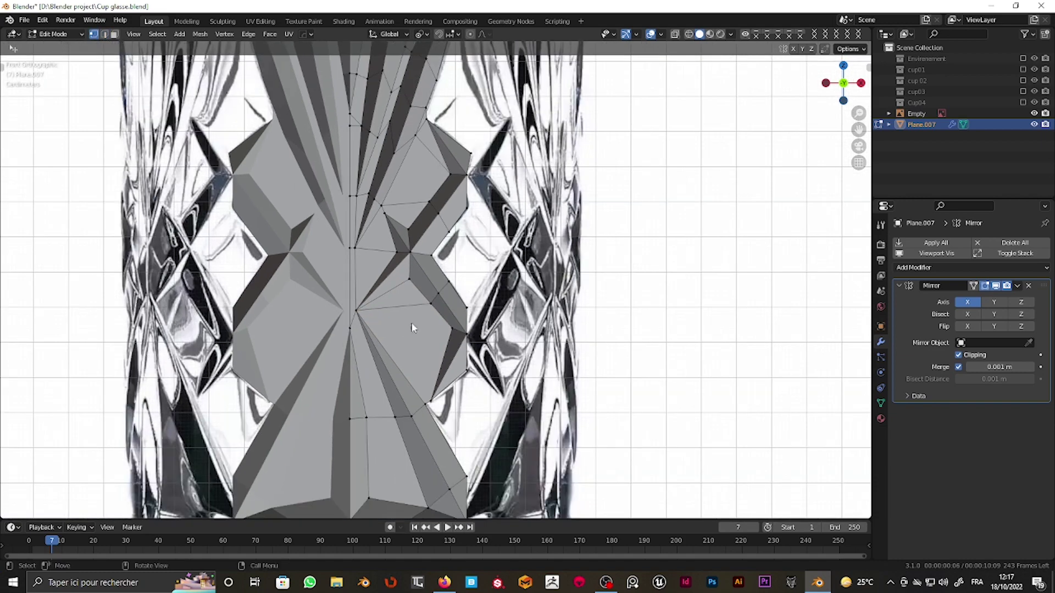
pyautogui.keyDown('shift'); pyautogui.moveTo(435, 319); pyautogui.dragTo(421, 350, button='middle'); pyautogui.keyUp('shift')
pyautogui.hotkey('alt', 'z')
pyautogui.hotkey('alt', 'z')
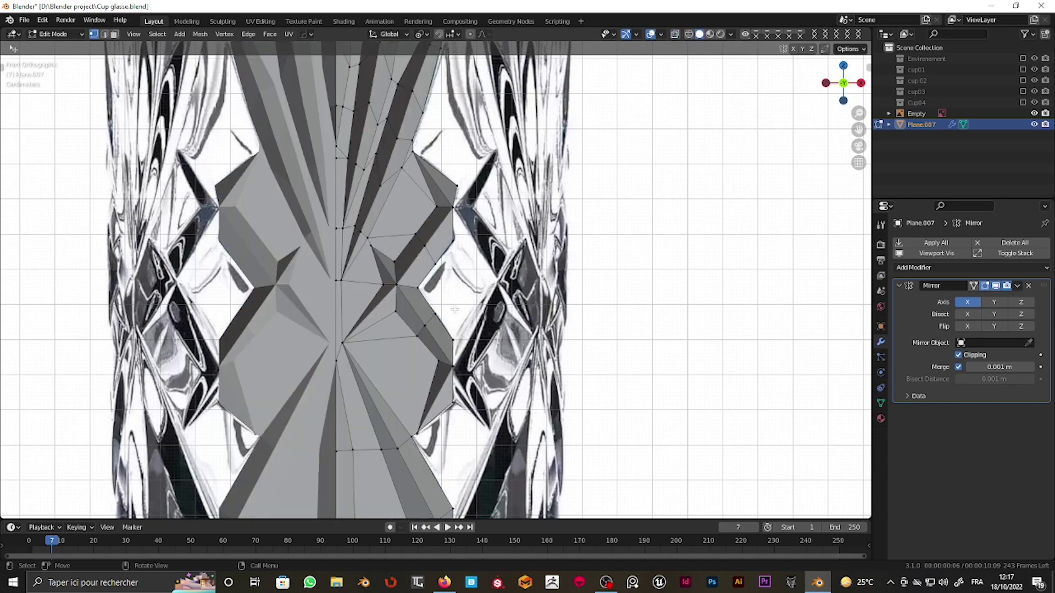
pyautogui.press('g')
pyautogui.click(433, 293)
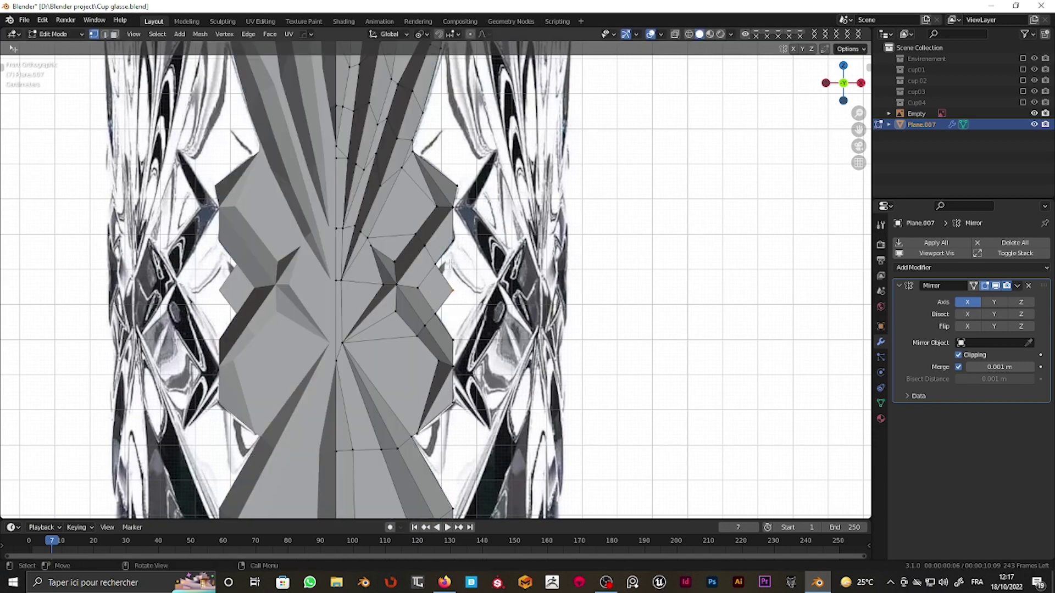
pyautogui.press('g')
pyautogui.click(458, 292)
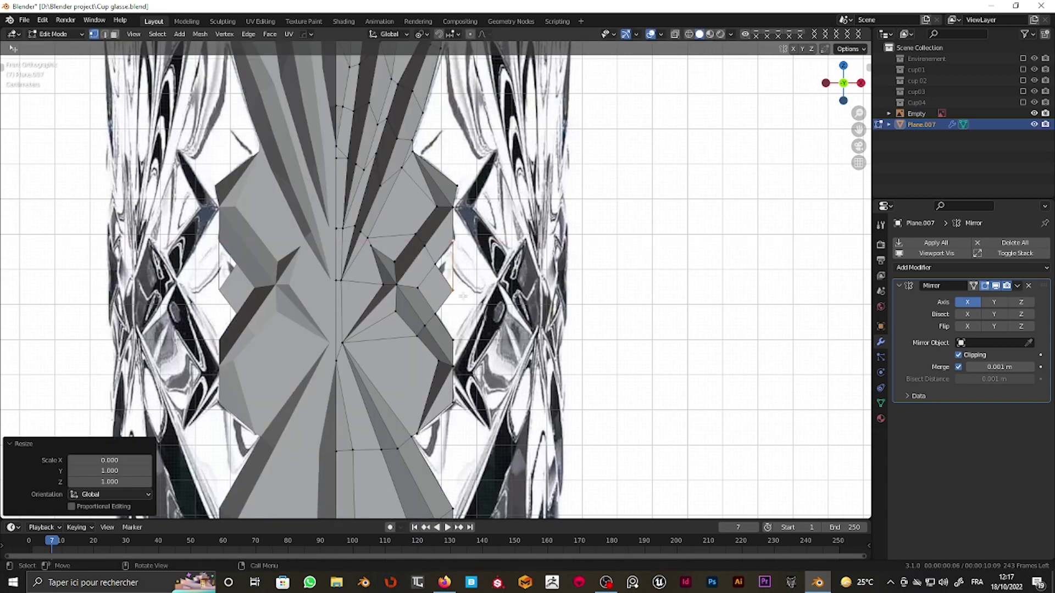
pyautogui.press('g')
pyautogui.click(442, 314)
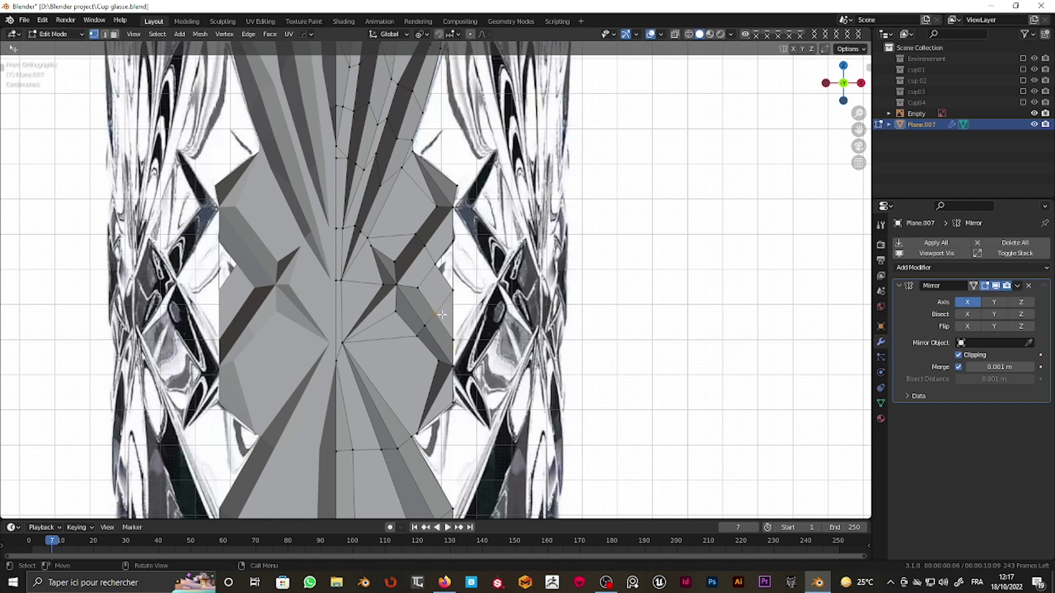
pyautogui.click(446, 272)
# Step: Move the selected vertices about 0.091 m along Z
pyautogui.scroll(-2, 444, 275)
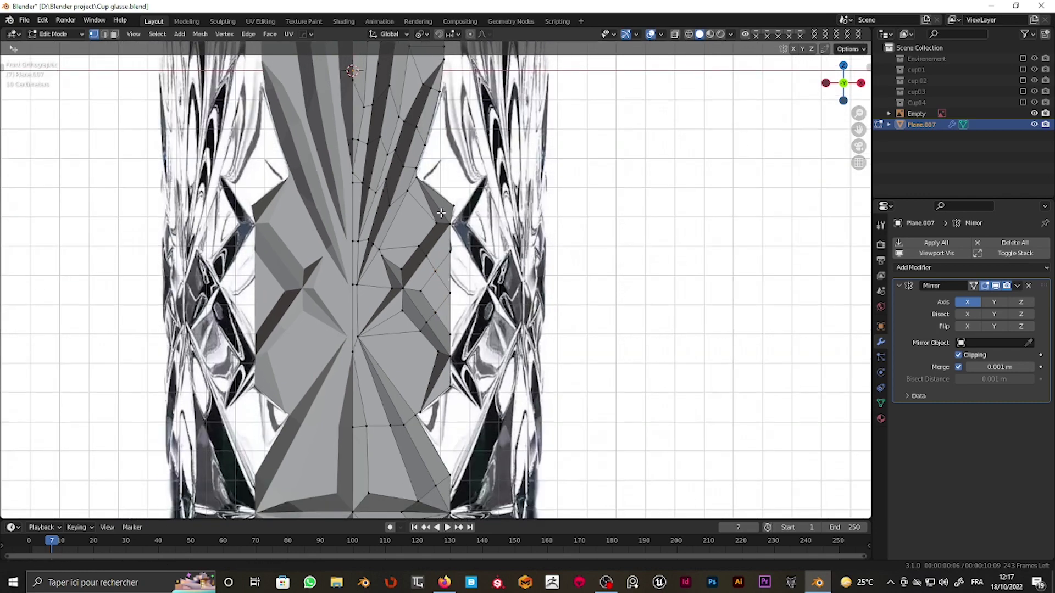
pyautogui.keyDown('shift'); pyautogui.scroll(2, 435, 264); pyautogui.keyUp('shift')
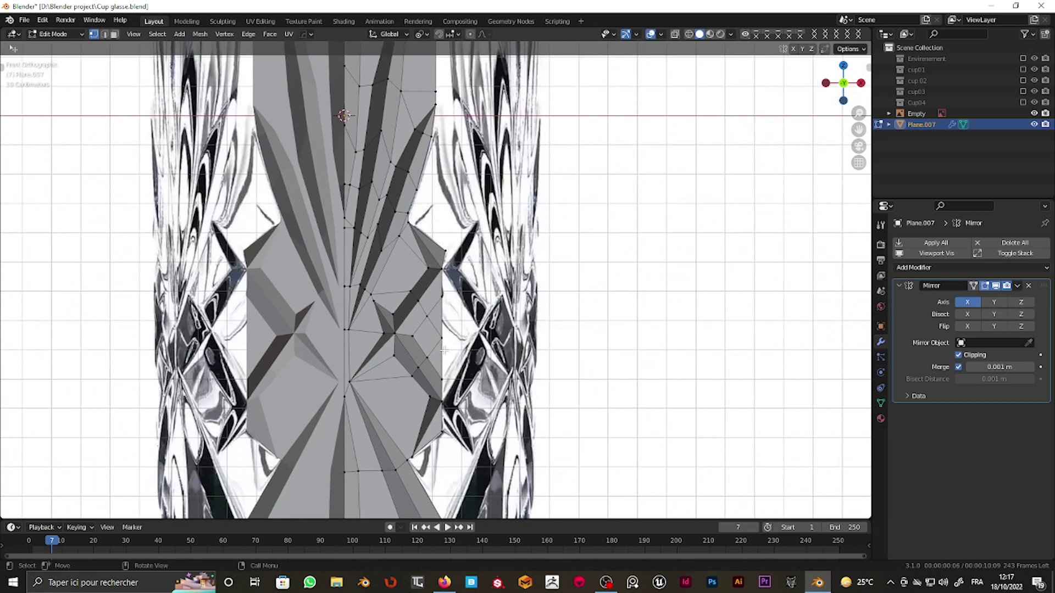
pyautogui.keyDown('shift'); pyautogui.scroll(2, 439, 344); pyautogui.keyUp('shift')
pyautogui.scroll(1, 428, 336)
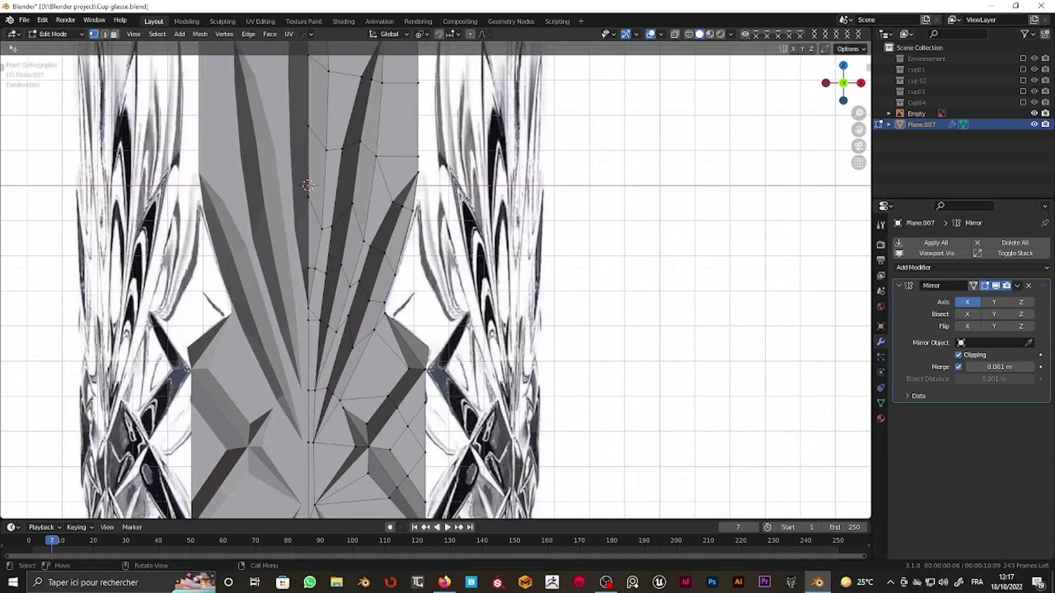
pyautogui.press('g')
pyautogui.press('z')
pyautogui.click(431, 196)
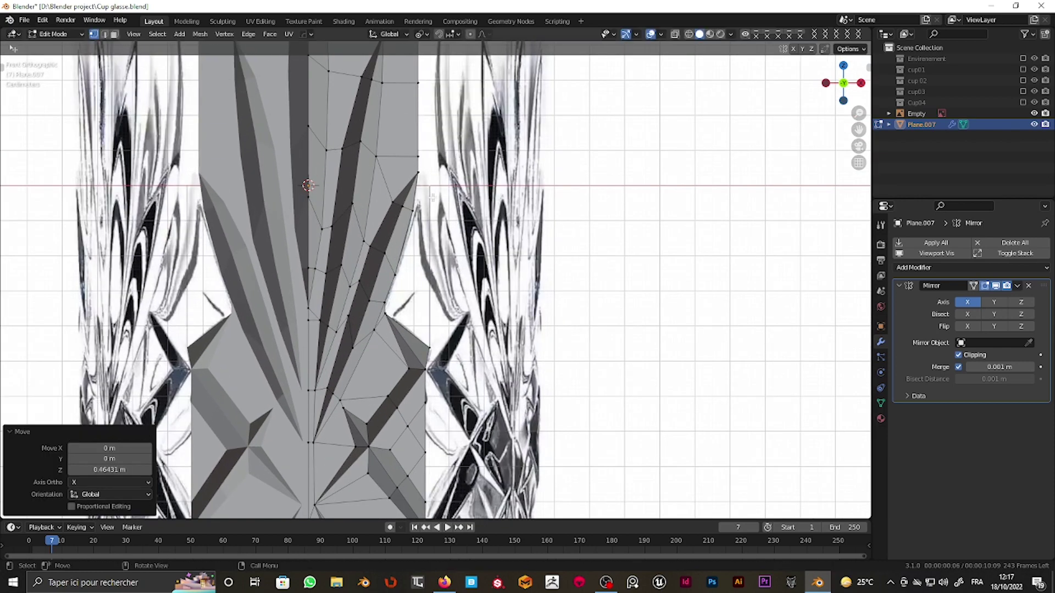
# Step: Move the selection about 0.028 m along Z and flatten it to one height
pyautogui.press('g')
pyautogui.press('z')
pyautogui.scroll(-2, 454, 241)
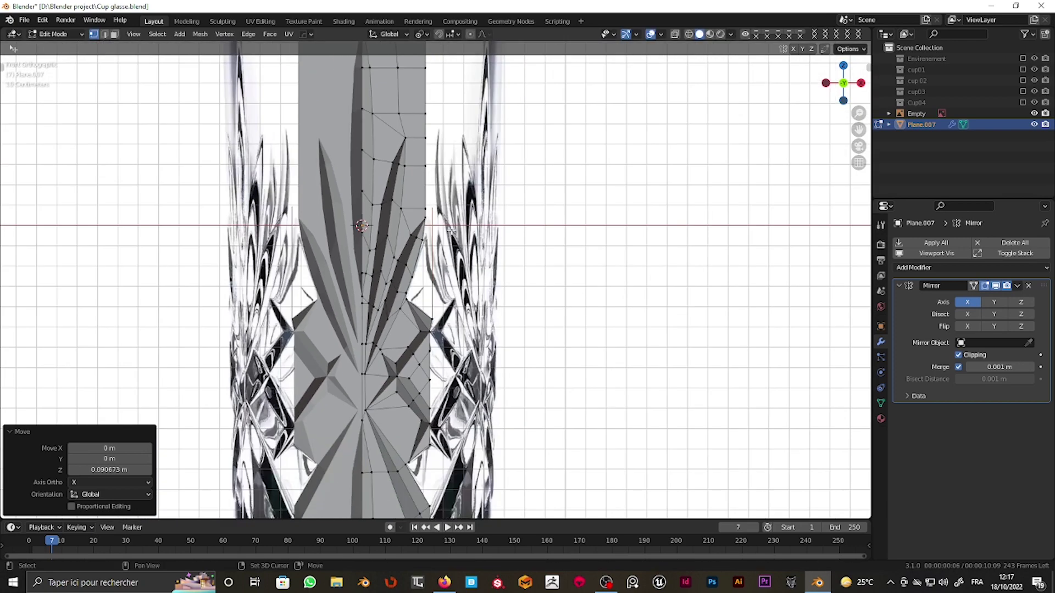
pyautogui.scroll(-2, 454, 209)
pyautogui.click(450, 153)
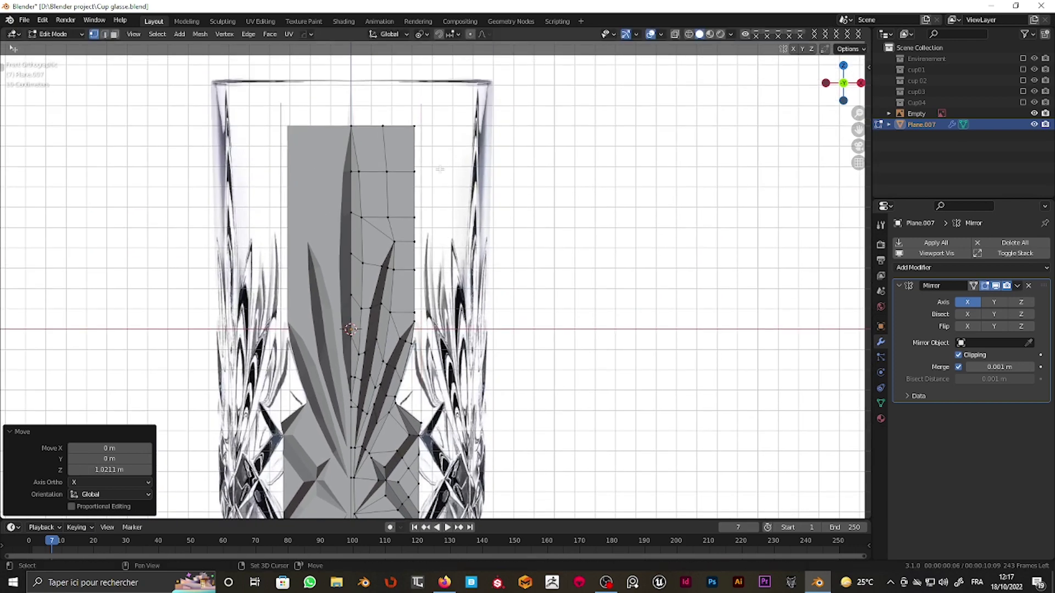
pyautogui.keyDown('shift'); pyautogui.scroll(1, 449, 153); pyautogui.keyUp('shift')
pyautogui.press('s')
pyautogui.press('z')
pyautogui.press('0')
pyautogui.click(423, 150)
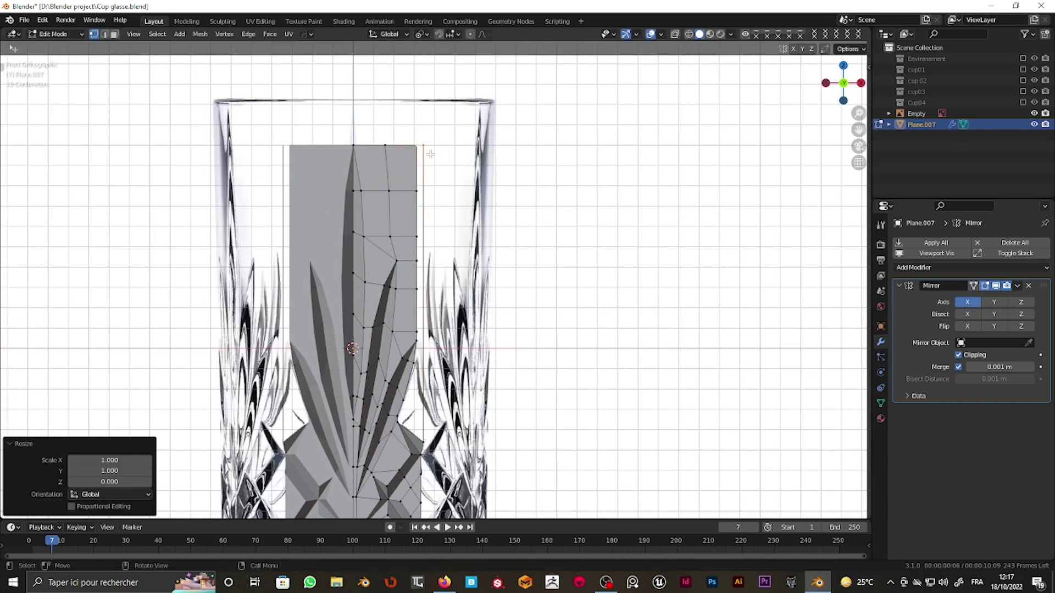
pyautogui.click(428, 180)
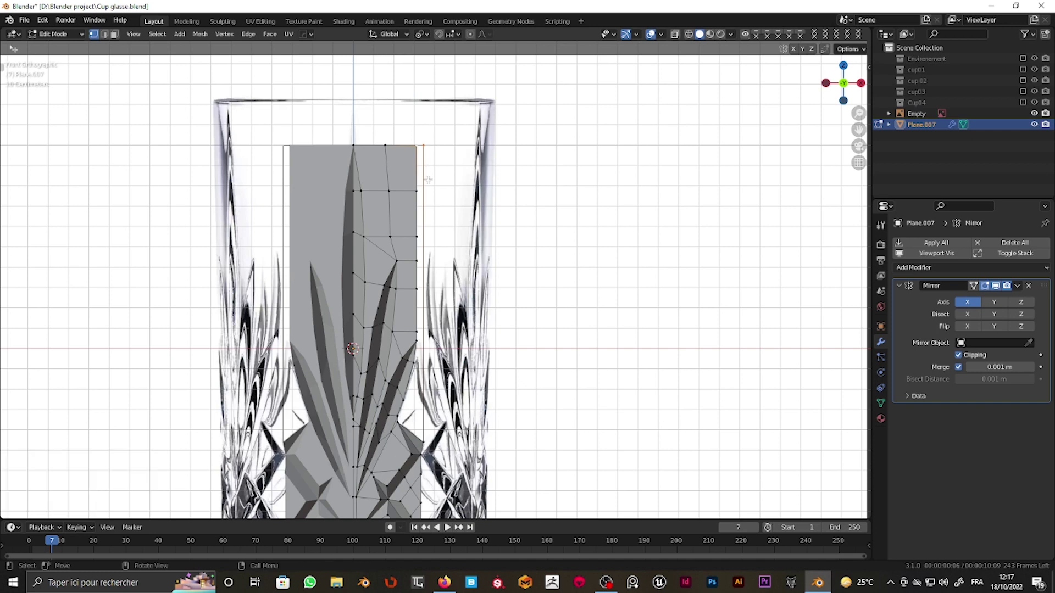
# Step: Add a new edge loop across the panel and nudge it vertically into place
pyautogui.hotkey('ctrl', 'r')
pyautogui.click(430, 194)
pyautogui.rightClick(431, 194)
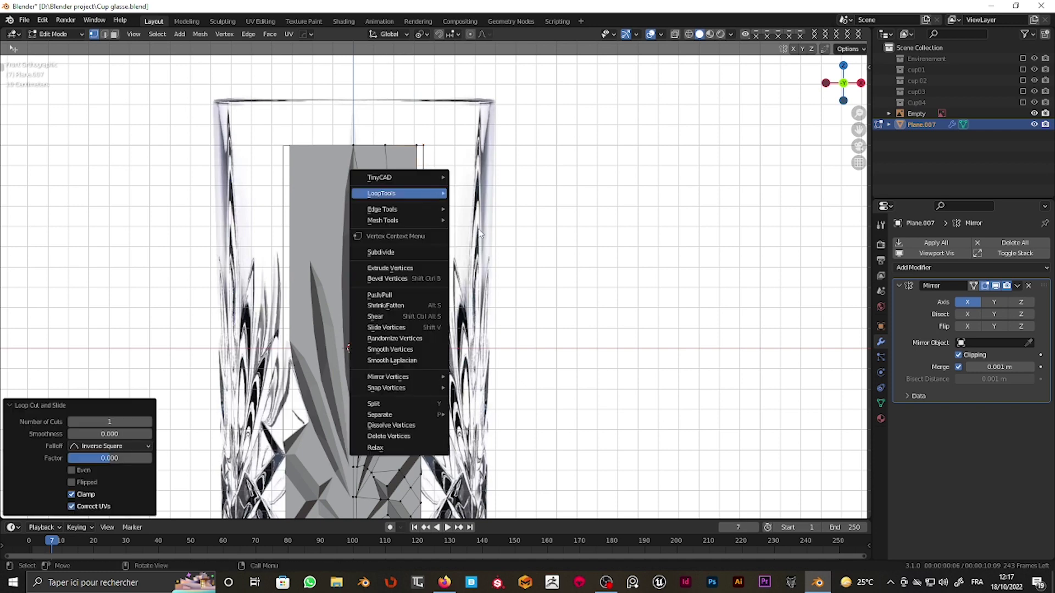
pyautogui.press('g')
pyautogui.press('z')
pyautogui.click(520, 315)
pyautogui.press('g')
pyautogui.press('z')
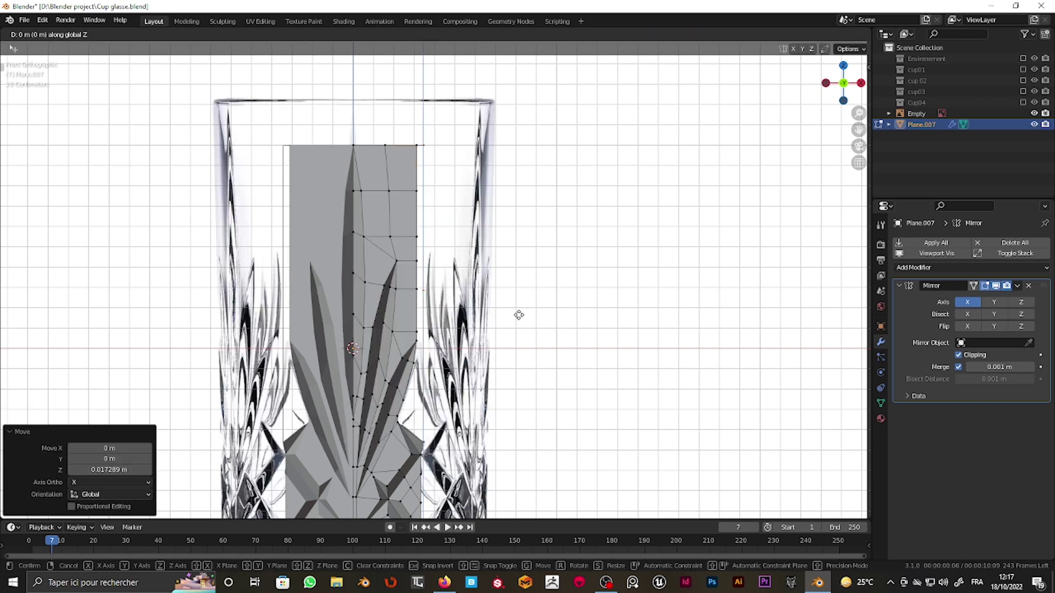
pyautogui.click(515, 307)
pyautogui.click(425, 290)
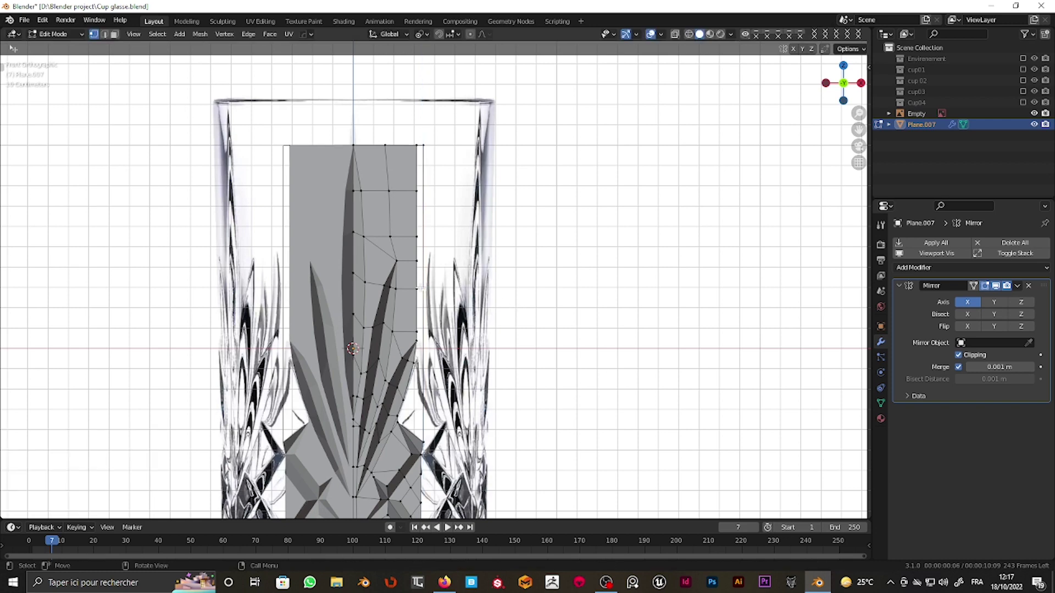
# Step: Cut another edge loop and raise the selected vertices along Z
pyautogui.hotkey('ctrl', 'r')
pyautogui.click(432, 237)
pyautogui.rightClick(432, 238)
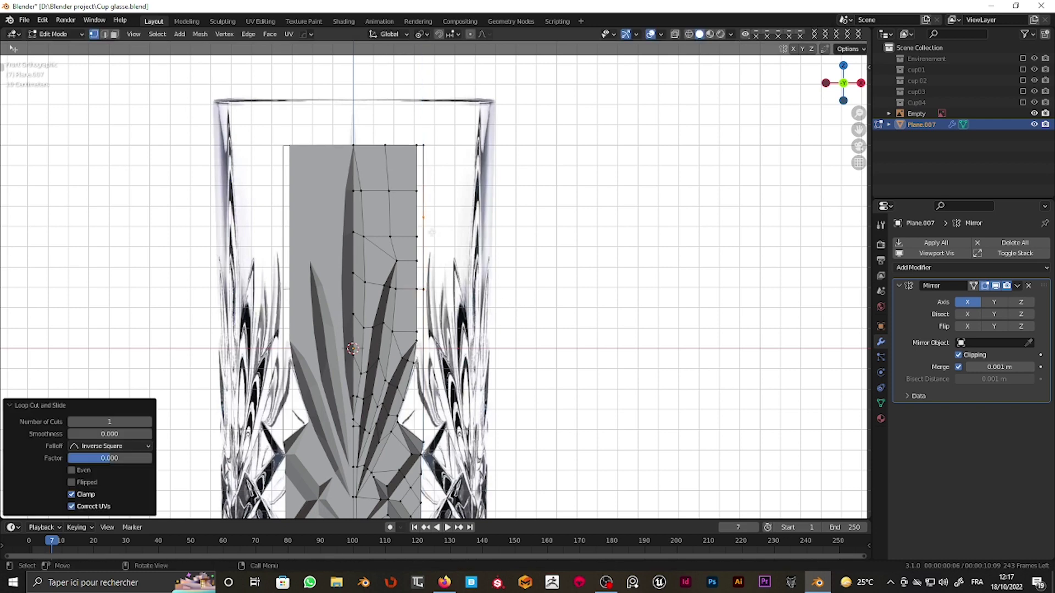
pyautogui.press('g')
pyautogui.press('z')
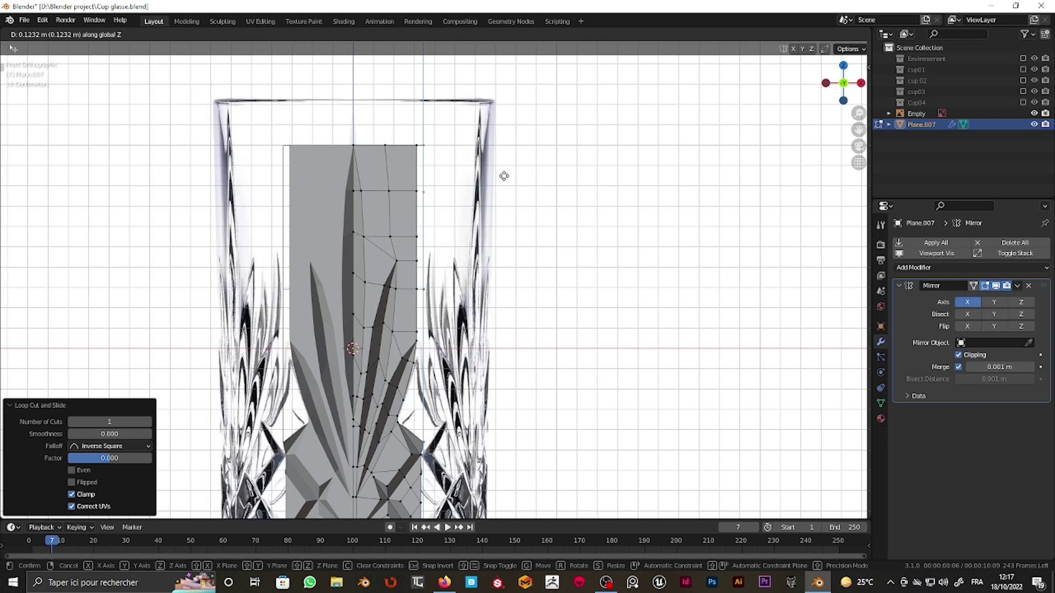
pyautogui.click(503, 176)
# Step: Add two more edge loops across the panel's upper right area
pyautogui.click(420, 155)
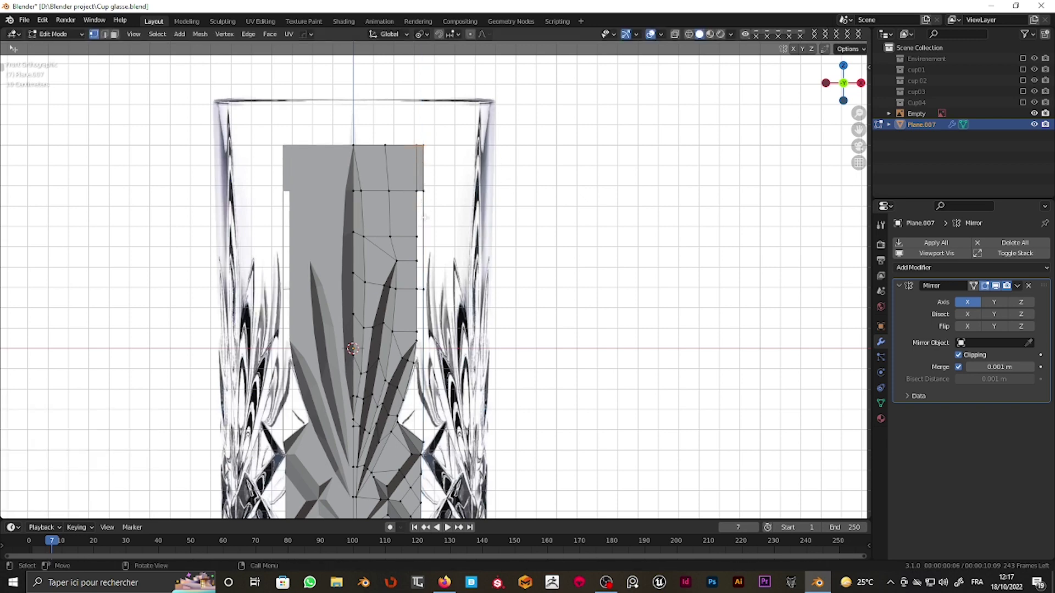
pyautogui.hotkey('ctrl', 'r')
pyautogui.scroll(1, 424, 248)
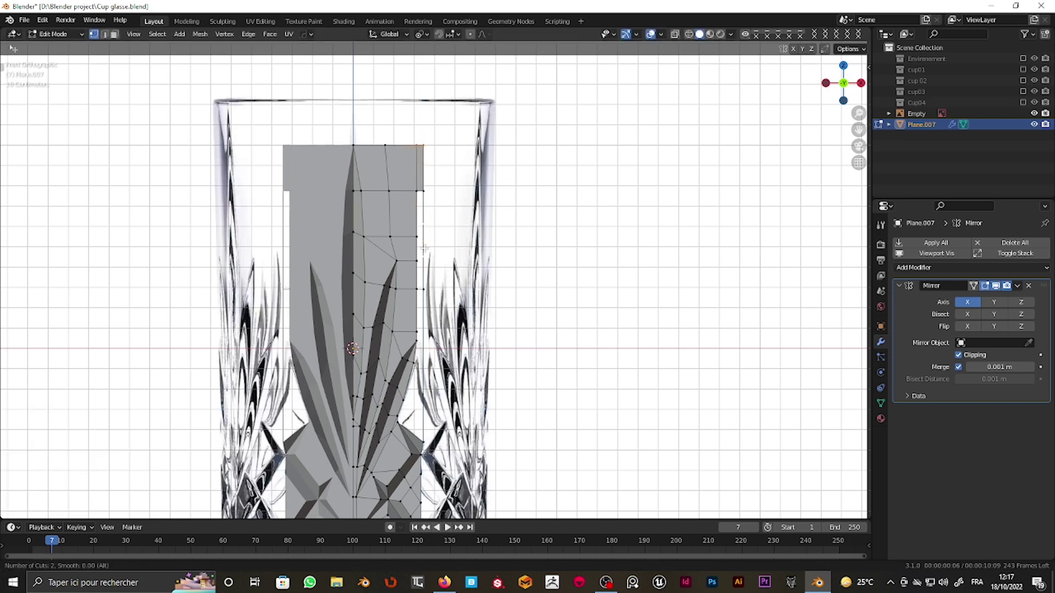
pyautogui.scroll(-1, 423, 249)
pyautogui.click(423, 249)
pyautogui.rightClick(424, 248)
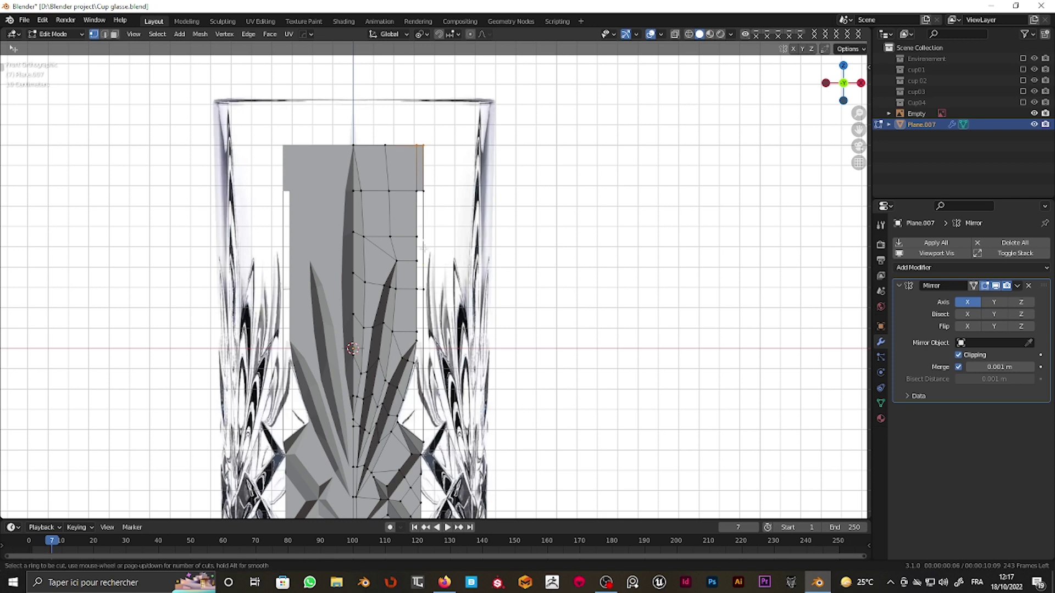
pyautogui.press('Escape')
pyautogui.press('Escape')
pyautogui.scroll(2, 502, 294)
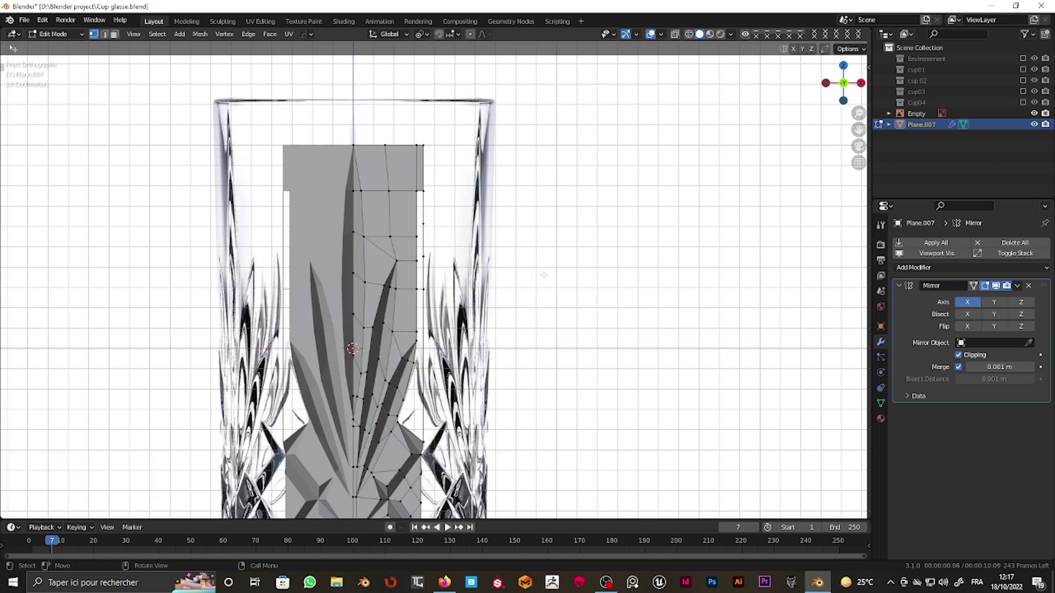
pyautogui.scroll(2, 502, 294)
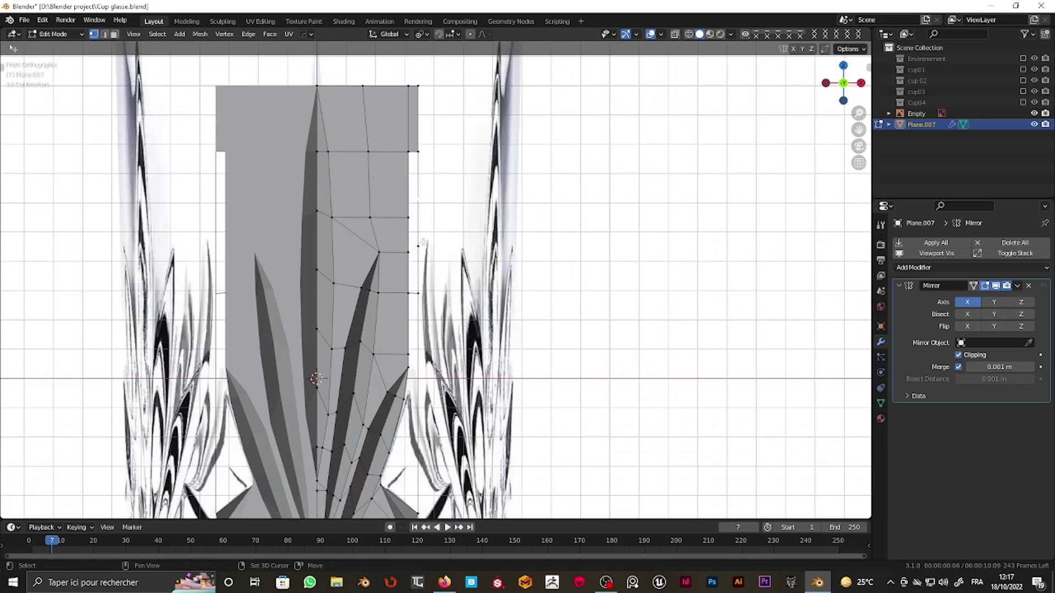
# Step: Lower the right-edge vertex along Z to straighten the panel's side
pyautogui.press('g')
pyautogui.press('z')
pyautogui.click(434, 242)
pyautogui.press('g')
pyautogui.press('z')
pyautogui.click(476, 236)
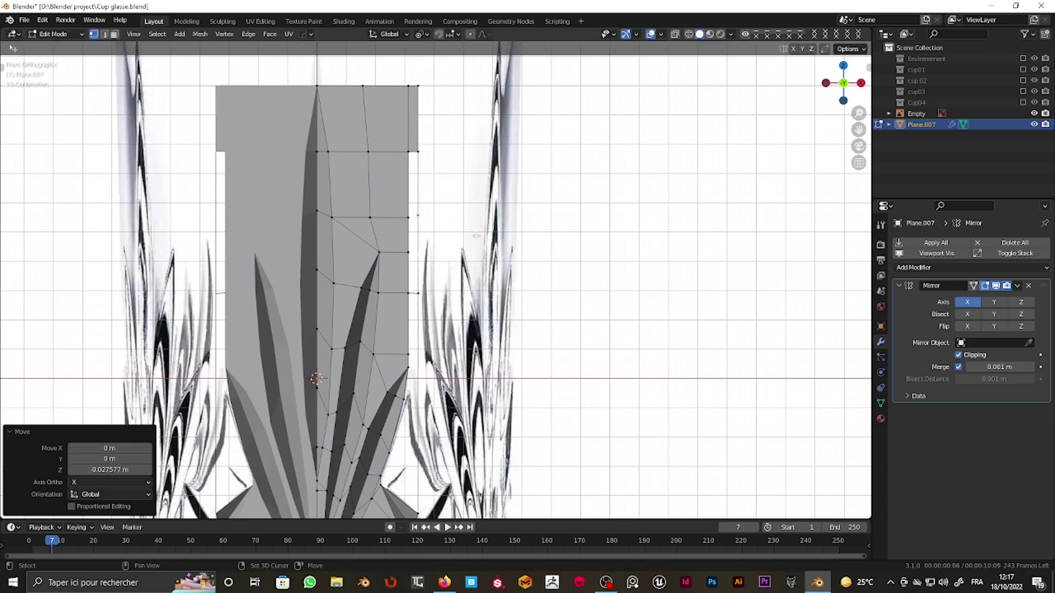
# Step: Fill the gaps along the panel's right edge with new faces, undoing the last fill
pyautogui.keyDown('shift'); pyautogui.click(407, 251); pyautogui.keyUp('shift')
pyautogui.press('f')
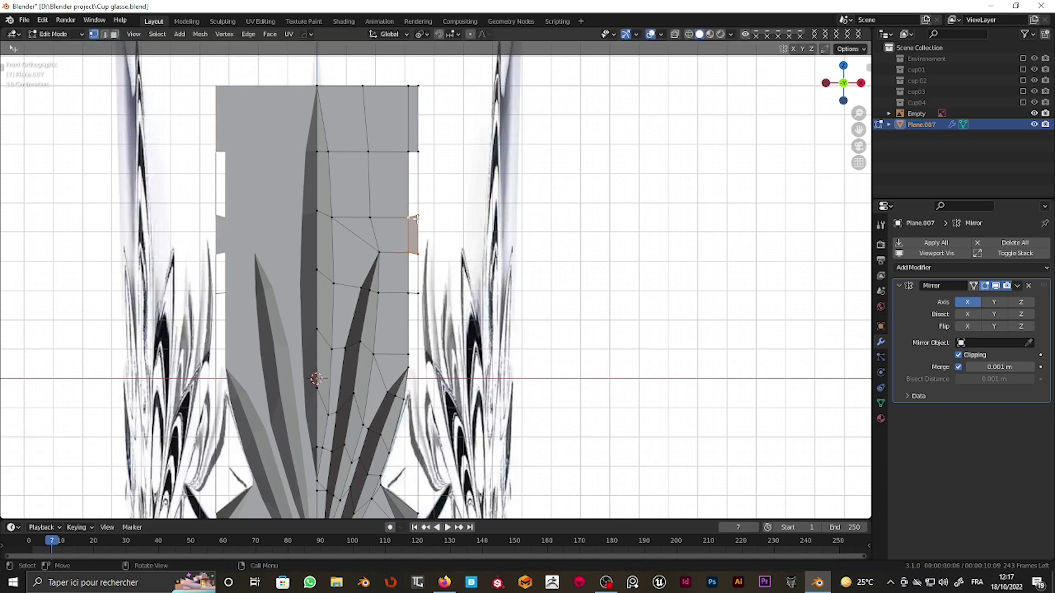
pyautogui.press('f')
pyautogui.press('f')
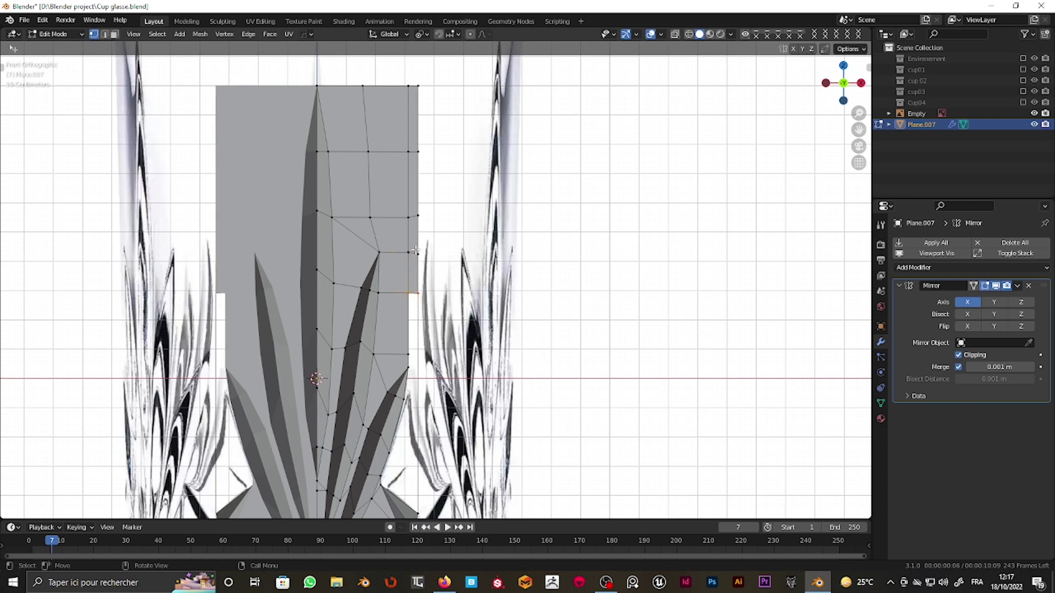
pyautogui.press('f')
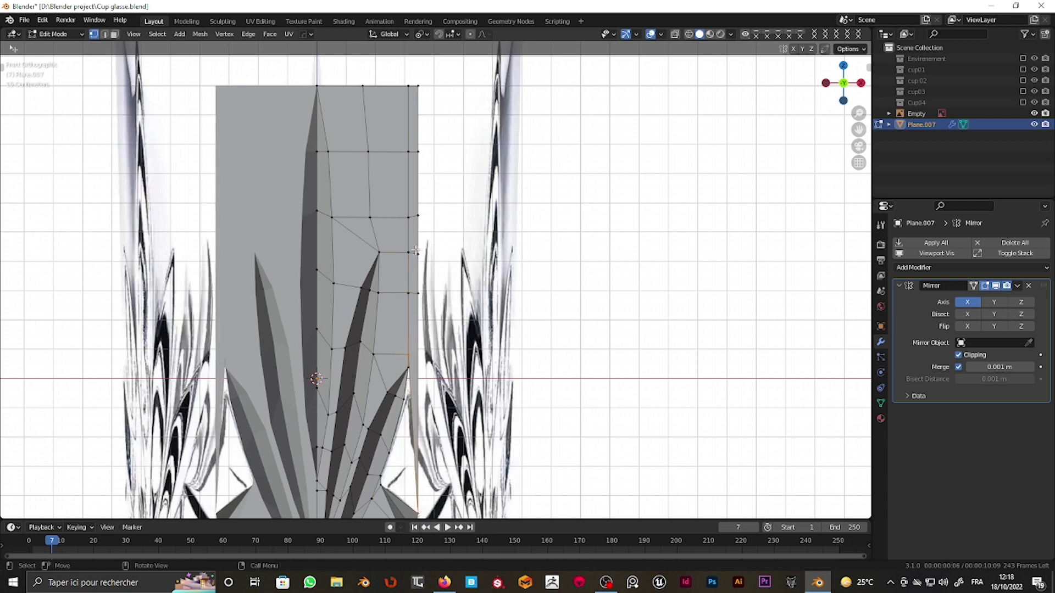
pyautogui.hotkey('ctrl', 'z')
# Step: Delete the unwanted side faces of the lower panel in edge select mode
pyautogui.keyDown('shift'); pyautogui.moveTo(407, 235); pyautogui.dragTo(462, 285, button='middle'); pyautogui.keyUp('shift')
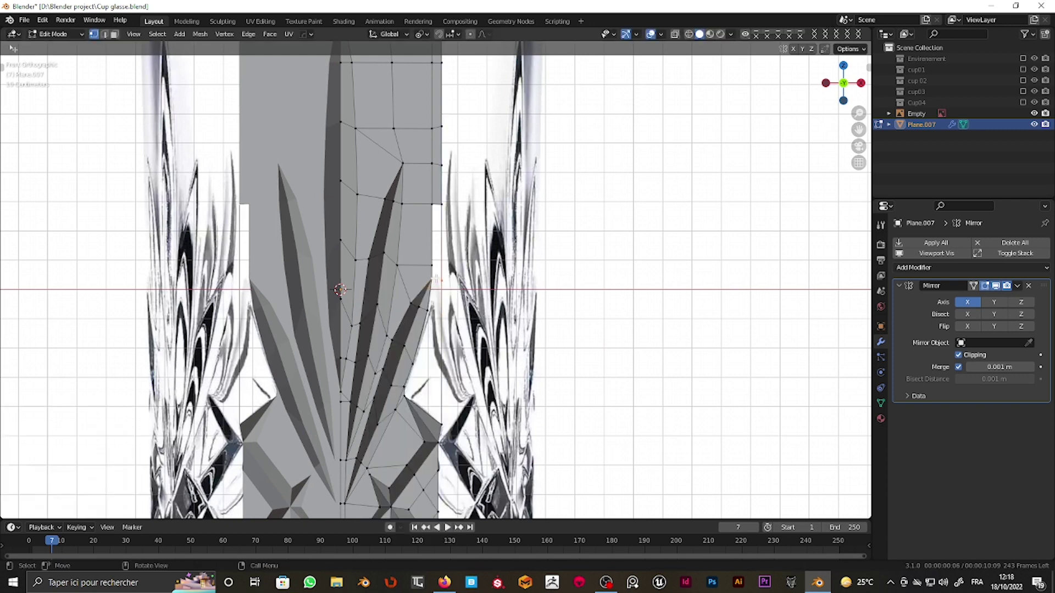
pyautogui.hotkey('ctrl', 'r')
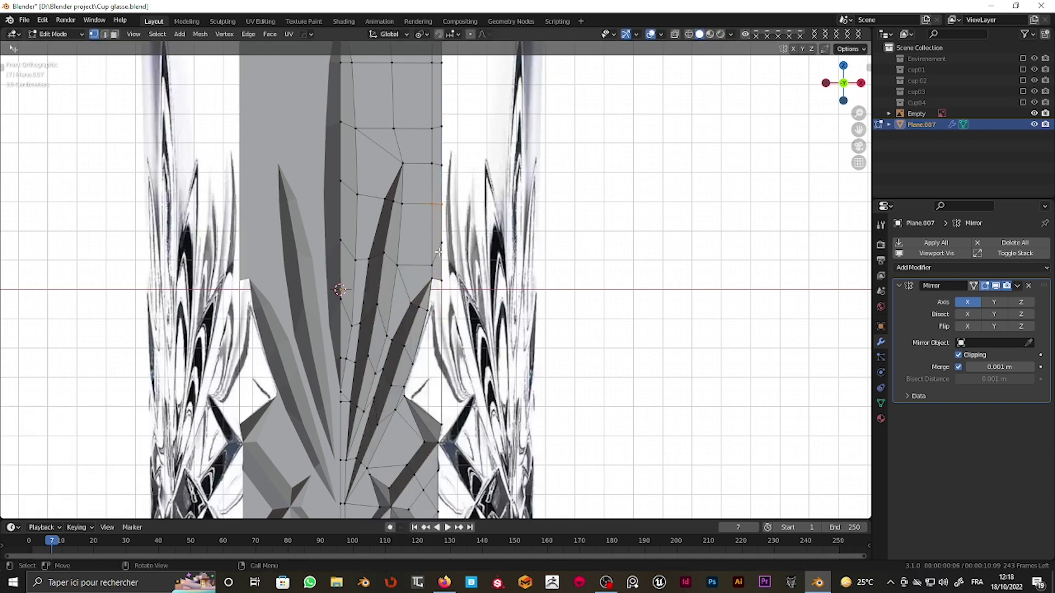
pyautogui.press('Escape')
pyautogui.scroll(1, 428, 341)
pyautogui.rightClick(427, 341)
pyautogui.press('Escape')
pyautogui.press('2')
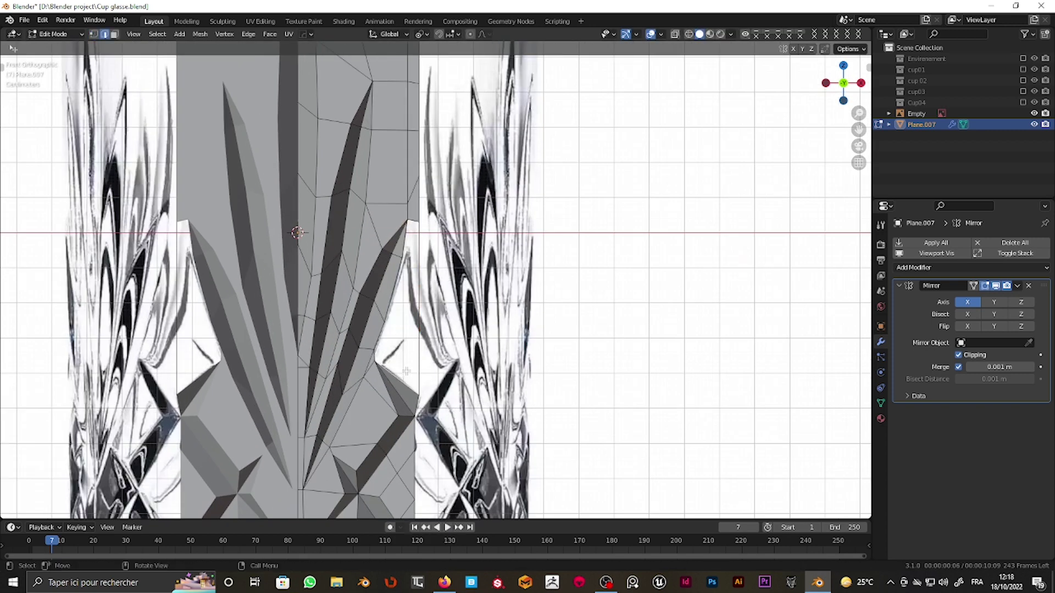
pyautogui.press('x')
pyautogui.press('1')
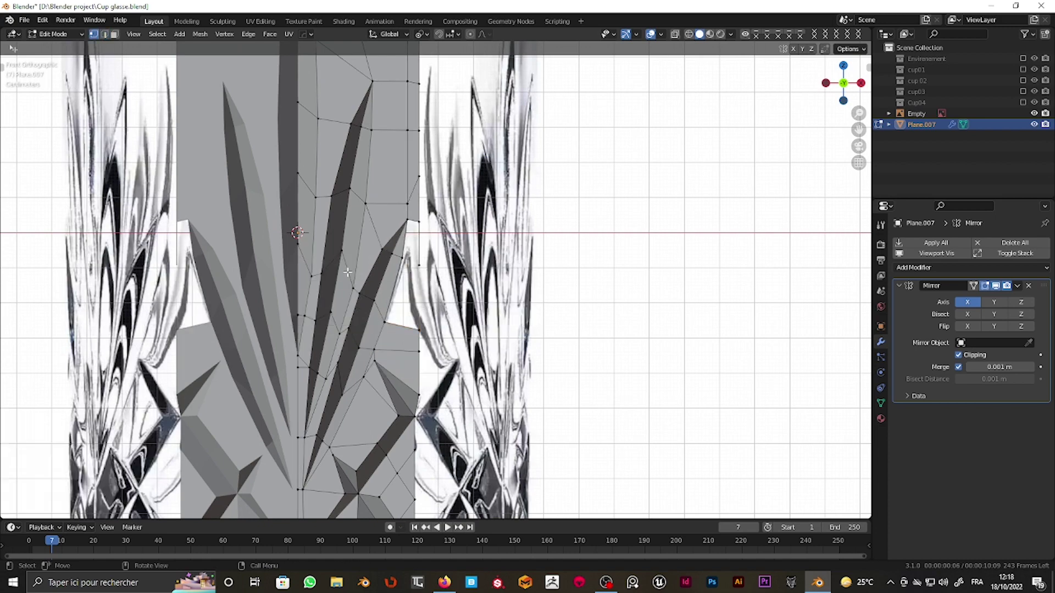
# Step: Delete the stray bottom vertex and return to Object Mode
pyautogui.scroll(-4, 413, 282)
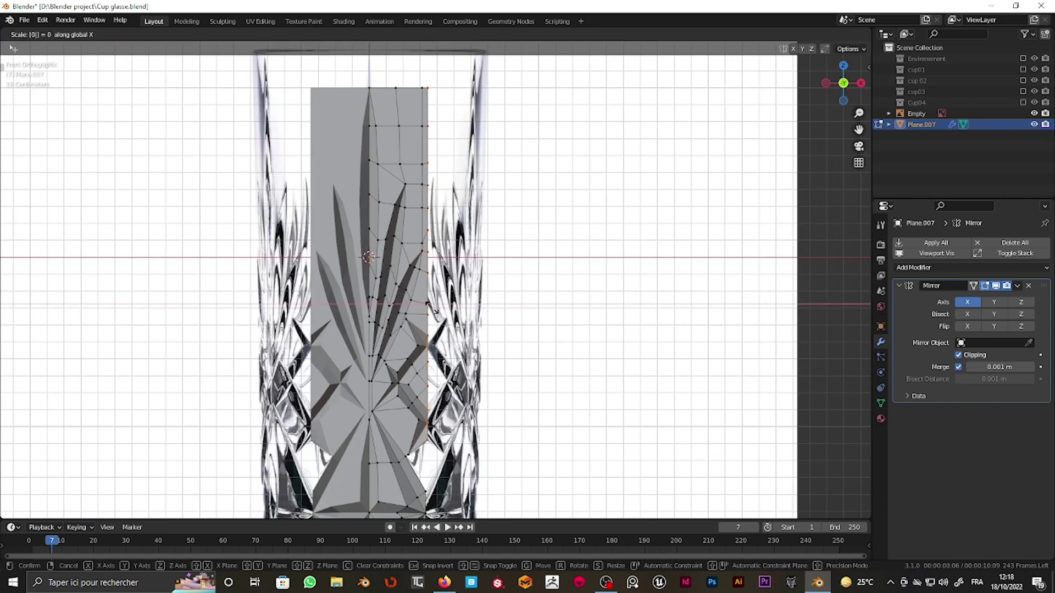
pyautogui.scroll(4, 417, 418)
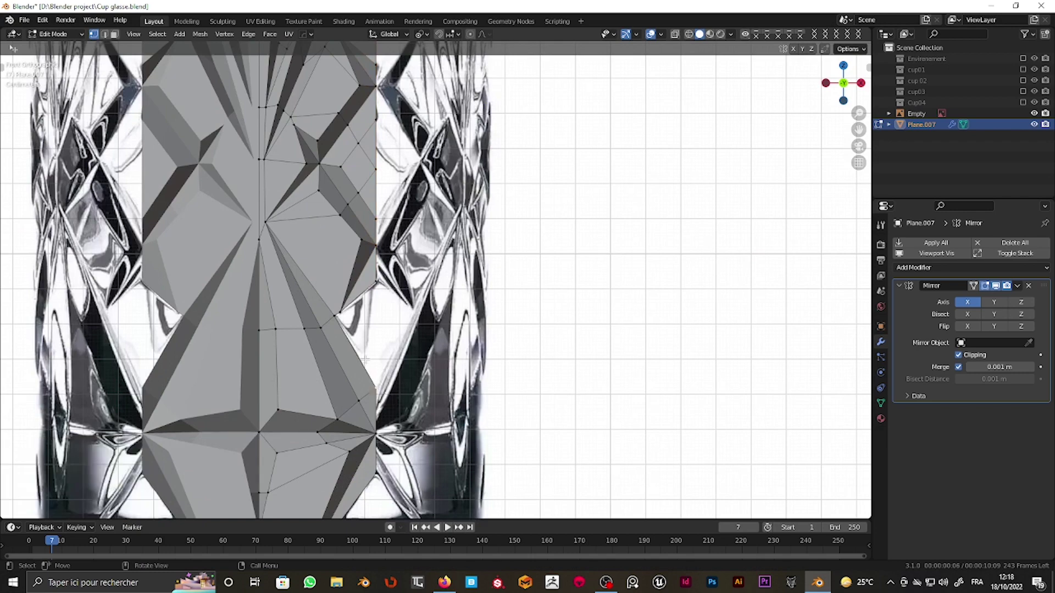
pyautogui.click(336, 326)
pyautogui.keyDown('shift'); pyautogui.moveTo(379, 292); pyautogui.dragTo(379, 152, button='middle'); pyautogui.keyUp('shift')
pyautogui.click(380, 340)
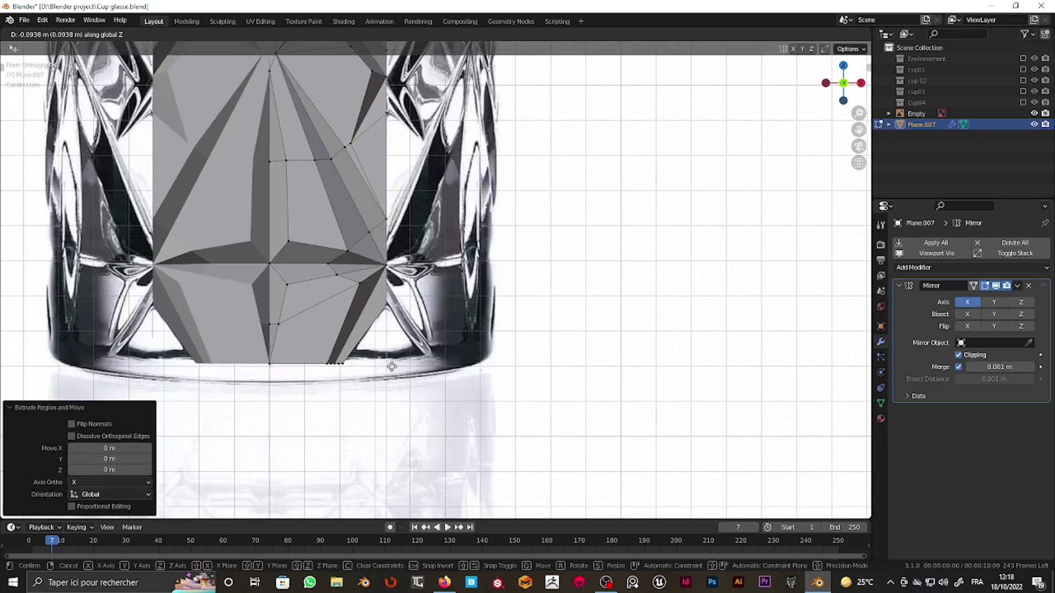
pyautogui.scroll(5, 380, 339)
pyautogui.press('x')
pyautogui.click(223, 283)
pyautogui.scroll(-3, 416, 231)
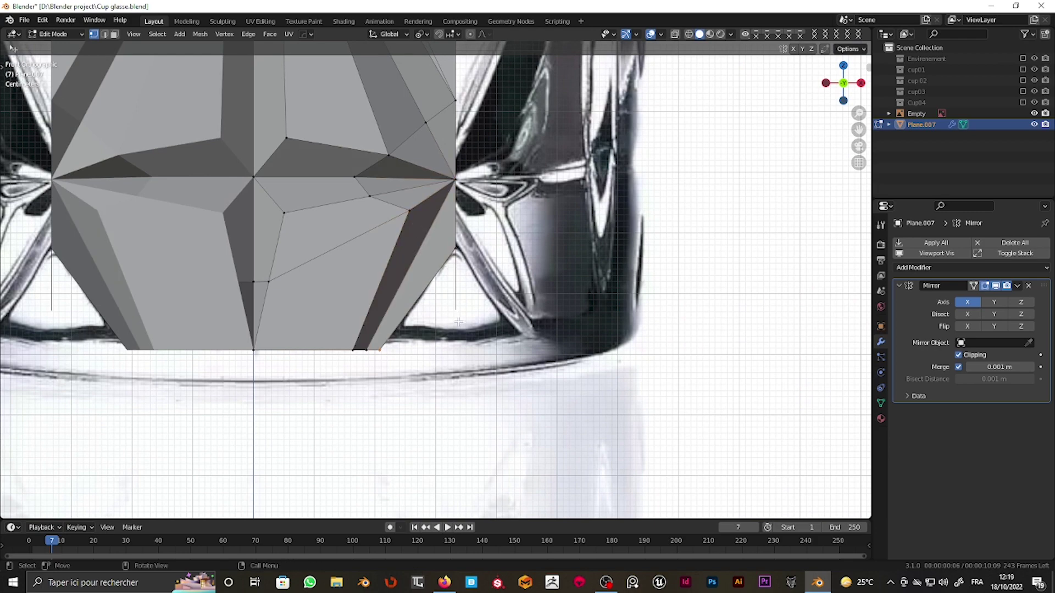
pyautogui.press('Tab')
pyautogui.scroll(-3, 458, 321)
pyautogui.moveTo(458, 322); pyautogui.dragTo(463, 336, button='middle')
# Step: Recalculate the panel's normals and enable 60° Auto Smooth in its mesh data
pyautogui.hotkey('ctrl', 's')
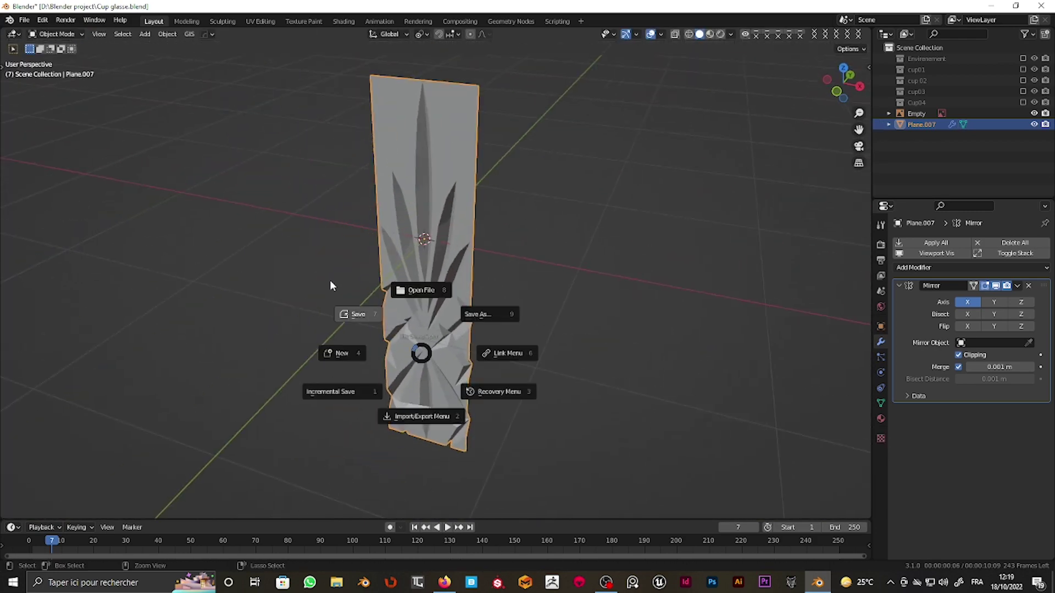
pyautogui.click(330, 285)
pyautogui.press('Tab')
pyautogui.click(486, 216)
pyautogui.click(881, 404)
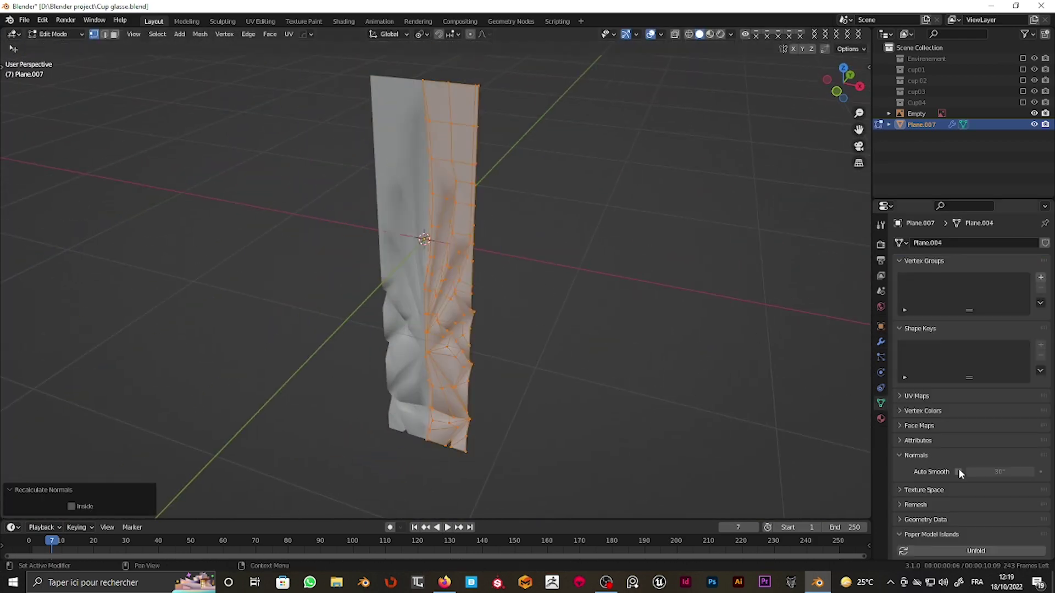
pyautogui.click(959, 472)
# Step: Sharpen the panel's faceted edges and mark them sharp
pyautogui.press('q')
pyautogui.click(450, 293)
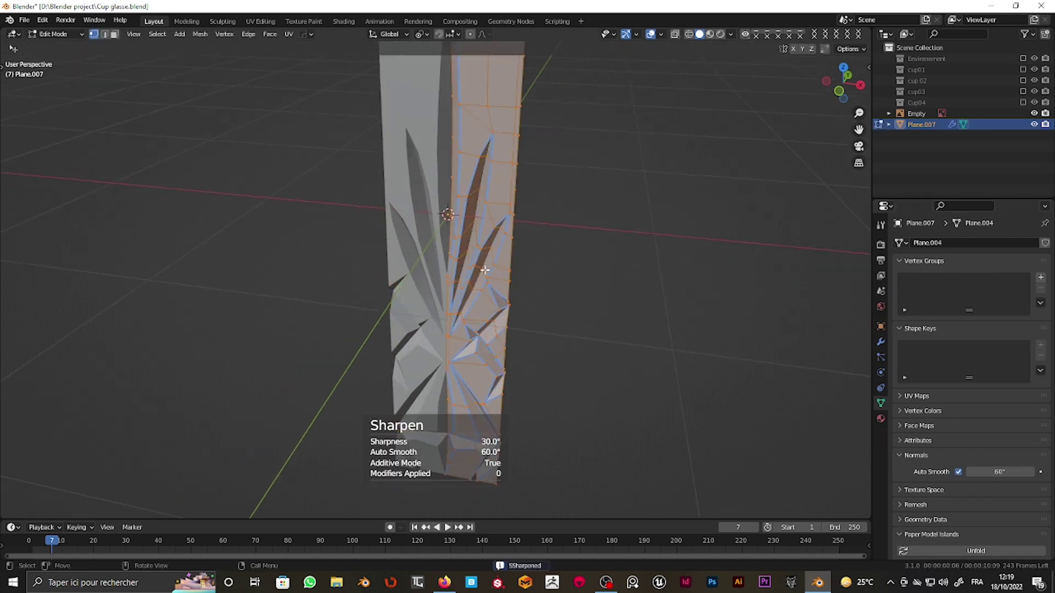
pyautogui.scroll(8, 450, 292)
pyautogui.scroll(-3, 388, 225)
pyautogui.rightClick(406, 171)
# Step: Crease the edge between two leaves at full strength, then return to Object Mode
pyautogui.click(408, 172)
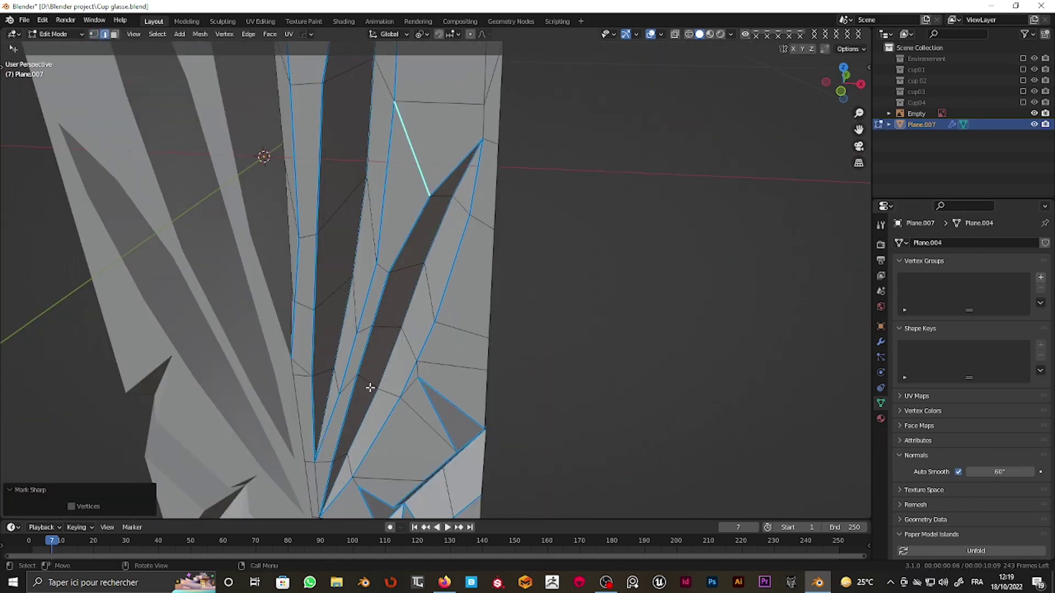
pyautogui.rightClick(423, 179)
pyautogui.click(406, 205)
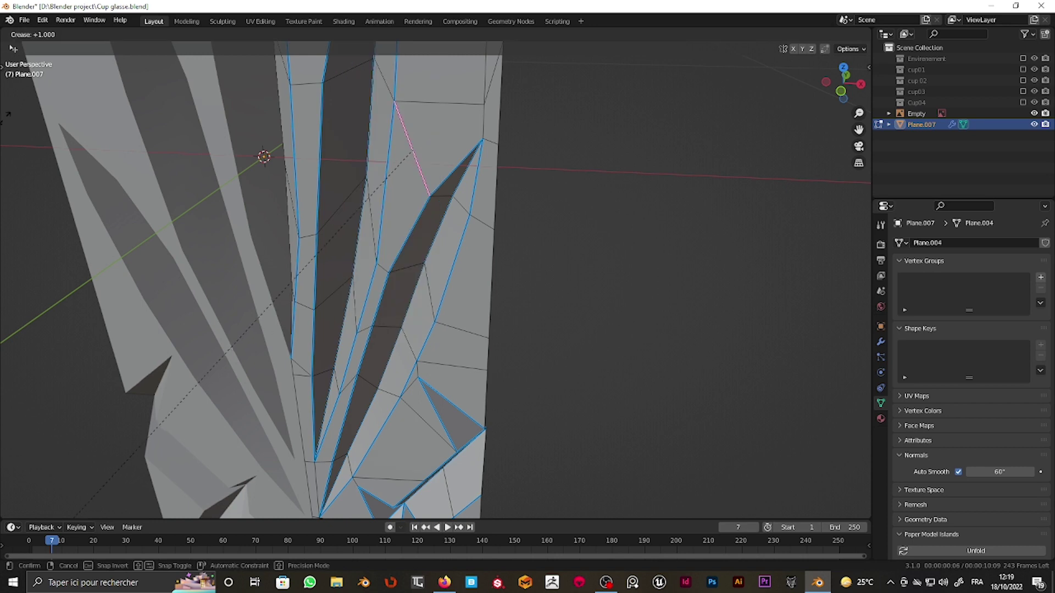
pyautogui.press('Tab')
pyautogui.press('Tab')
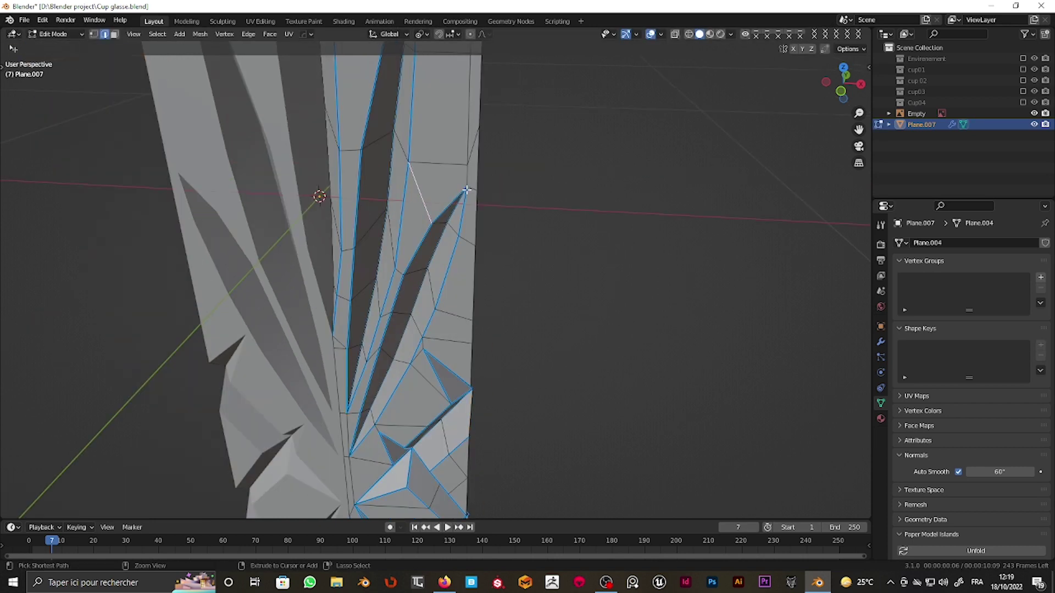
pyautogui.press('Tab')
pyautogui.scroll(-3, 432, 250)
pyautogui.moveTo(431, 250)
pyautogui.mouseDown(button='middle')
pyautogui.moveTo(473, 211)
pyautogui.moveTo(410, 330)
pyautogui.mouseUp(button='middle')
# Step: Save Cup glasse.blend
pyautogui.hotkey('ctrl', 's')
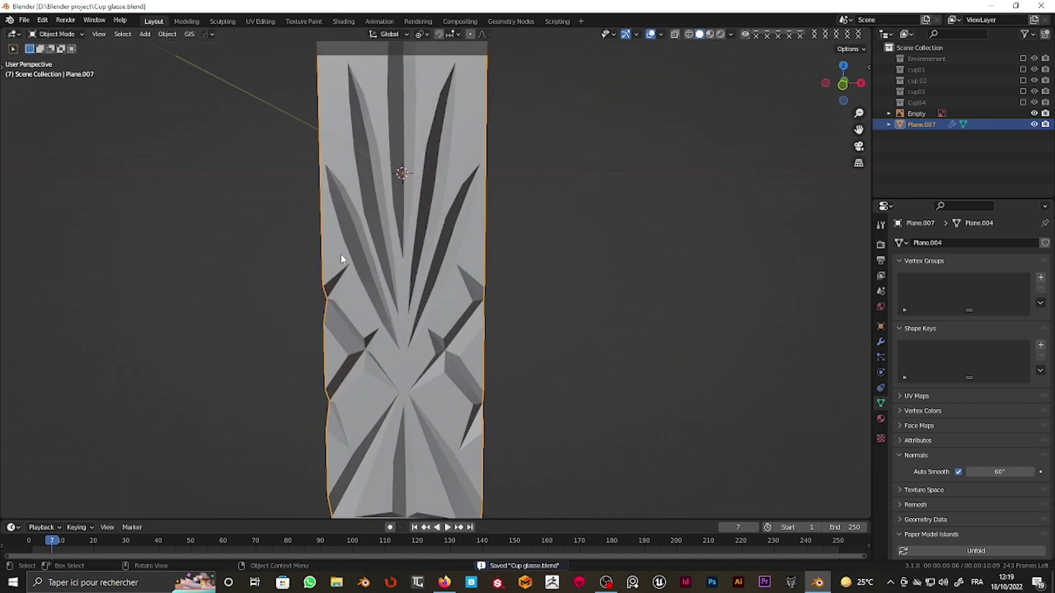
pyautogui.scroll(-3, 341, 254)
pyautogui.scroll(3, 372, 278)
pyautogui.hotkey('alt', 'a')
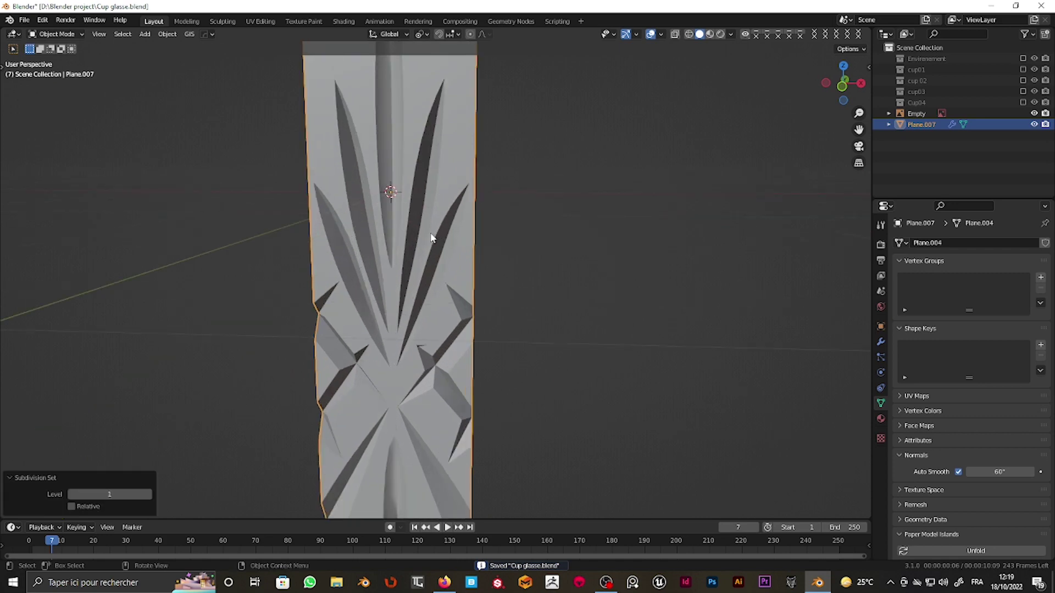
pyautogui.scroll(-2, 435, 235)
pyautogui.moveTo(503, 292)
pyautogui.mouseDown(button='middle')
pyautogui.moveTo(427, 306)
pyautogui.moveTo(410, 298)
pyautogui.moveTo(432, 249)
pyautogui.mouseUp(button='middle')
pyautogui.scroll(2, 450, 242)
# Step: In wireframe, move the upper seam edges along X onto the mirror centre line
pyautogui.press('Tab')
pyautogui.press('z')
pyautogui.click(368, 238)
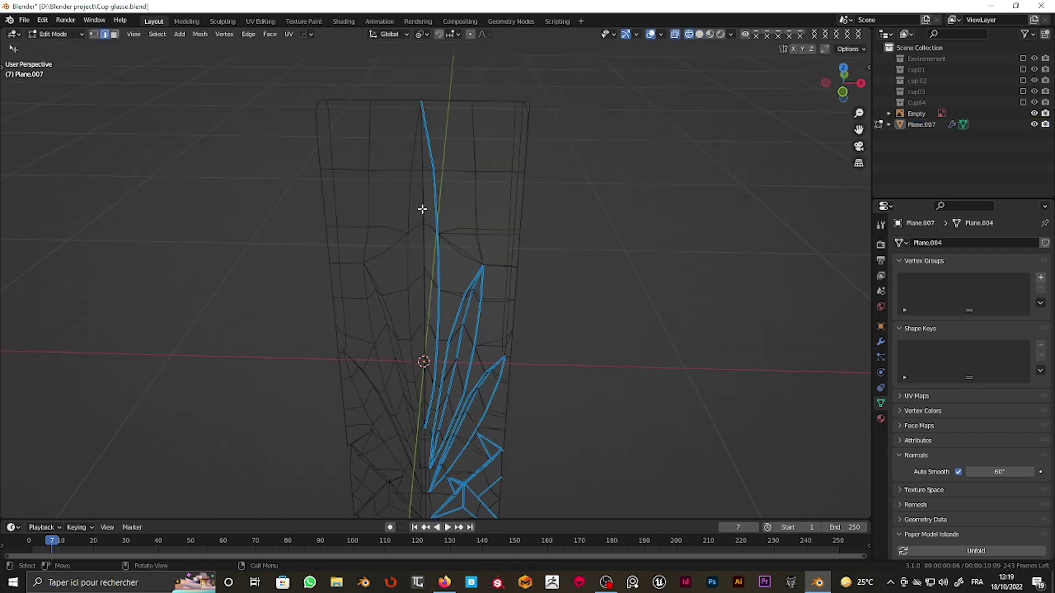
pyautogui.keyDown('shift'); pyautogui.click(421, 155); pyautogui.keyUp('shift')
pyautogui.keyDown('shift'); pyautogui.scroll(-2, 422, 251); pyautogui.keyUp('shift')
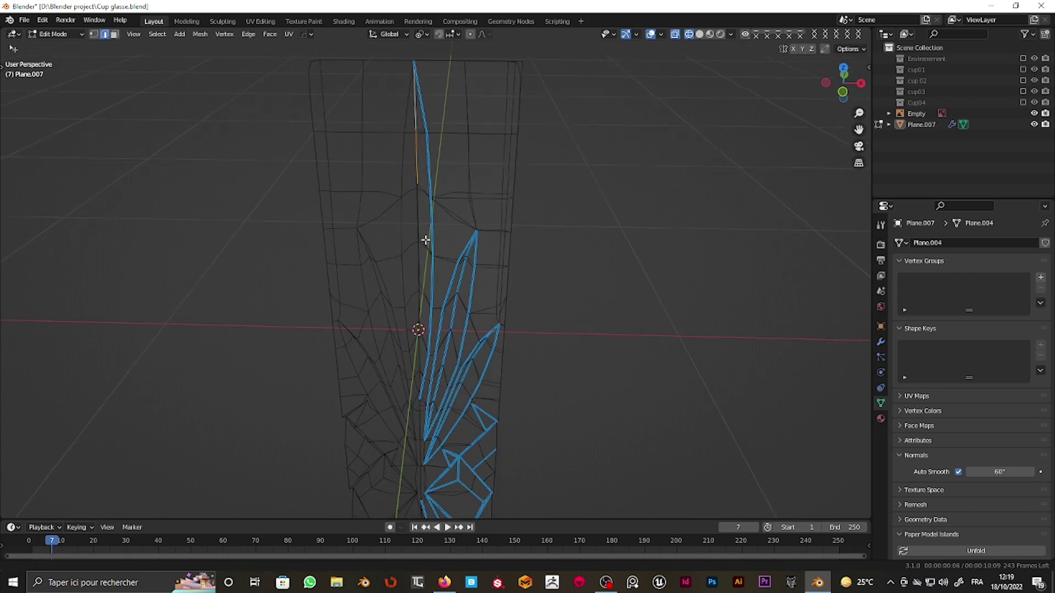
pyautogui.hotkey('shift', 'z')
pyautogui.hotkey('shift', 'z')
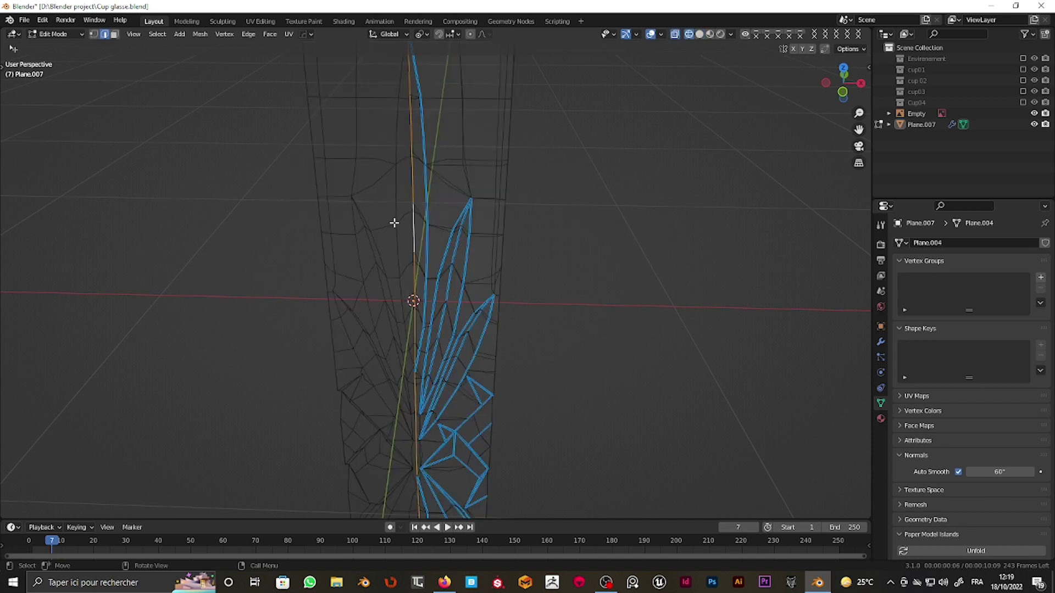
pyautogui.scroll(-3, 393, 221)
pyautogui.press('g')
pyautogui.press('x')
pyautogui.click(423, 186)
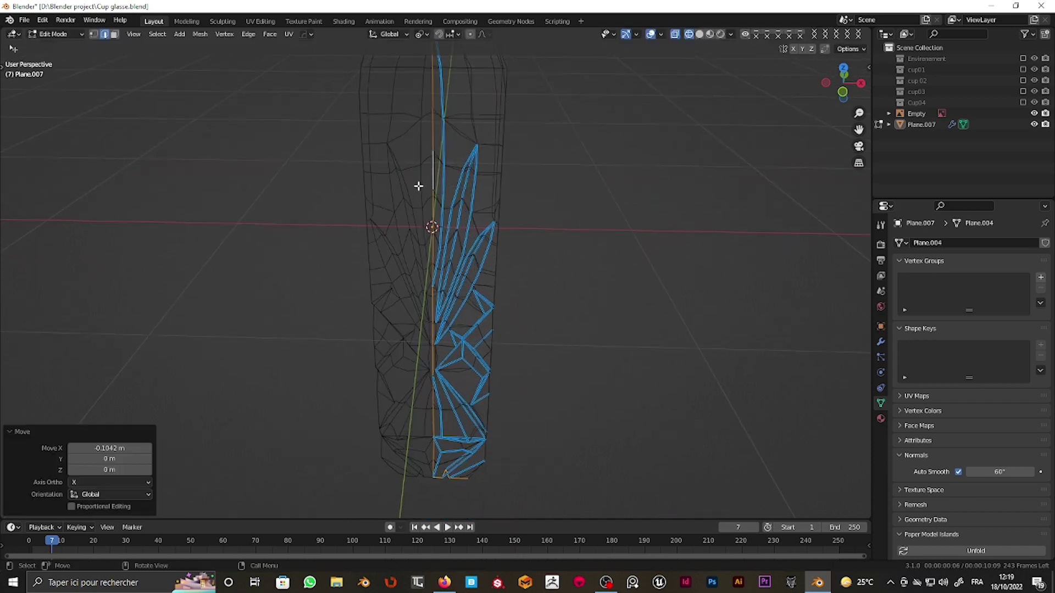
# Step: Box-select the lower seam vertices and move them along X onto the centre line
pyautogui.moveTo(421, 185); pyautogui.dragTo(489, 384, button='middle')
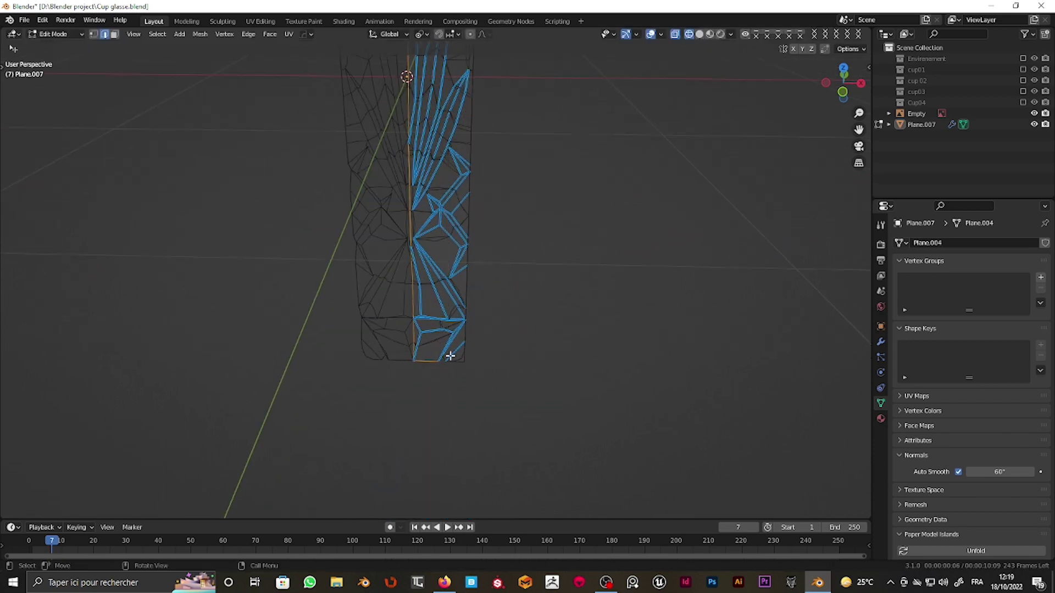
pyautogui.moveTo(431, 370)
pyautogui.mouseDown(button='middle')
pyautogui.moveTo(407, 309)
pyautogui.moveTo(455, 287)
pyautogui.mouseUp(button='middle')
pyautogui.moveTo(433, 167); pyautogui.dragTo(483, 231)
pyautogui.hotkey('shift', 'z')
pyautogui.press('g')
pyautogui.press('x')
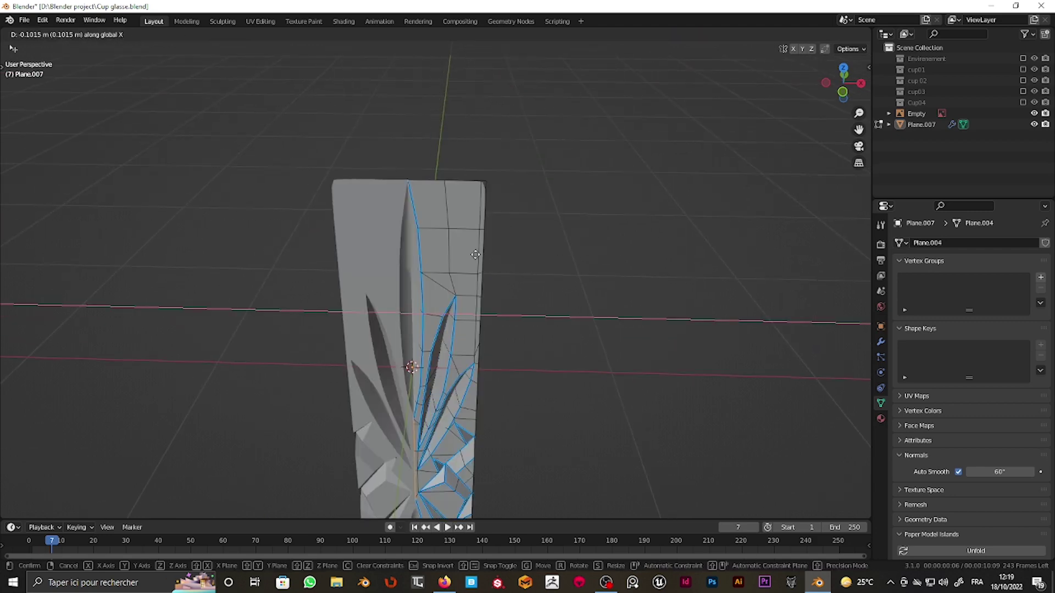
pyautogui.click(475, 255)
# Step: Remove the Subdivision modifier, leaving only Mirror
pyautogui.press('Tab')
pyautogui.click(881, 342)
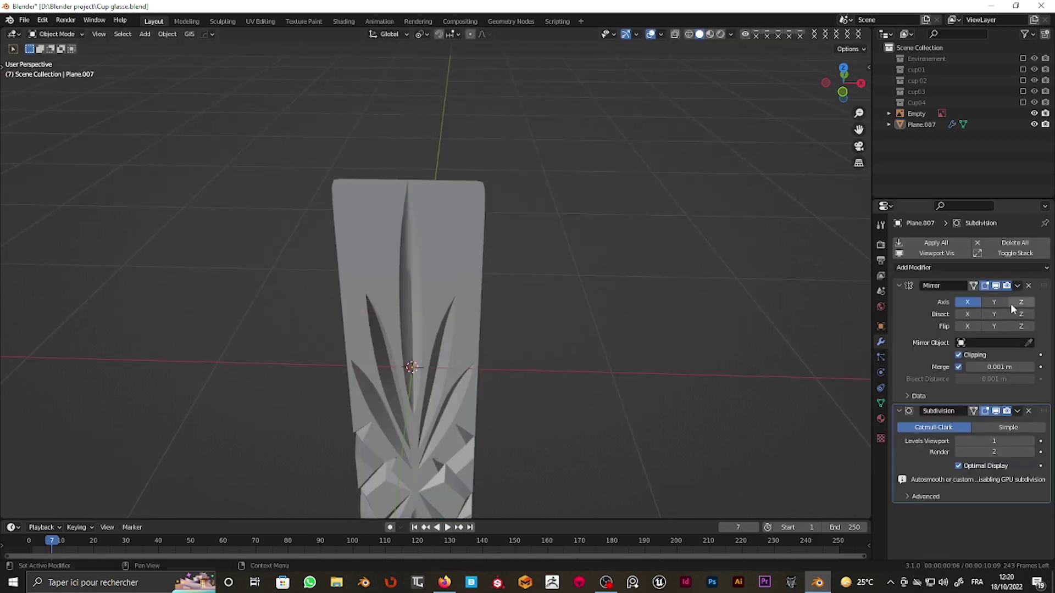
pyautogui.click(1028, 411)
# Step: Evenly space the vertices along the panel's top edge path with LoopTools Space
pyautogui.press('Tab')
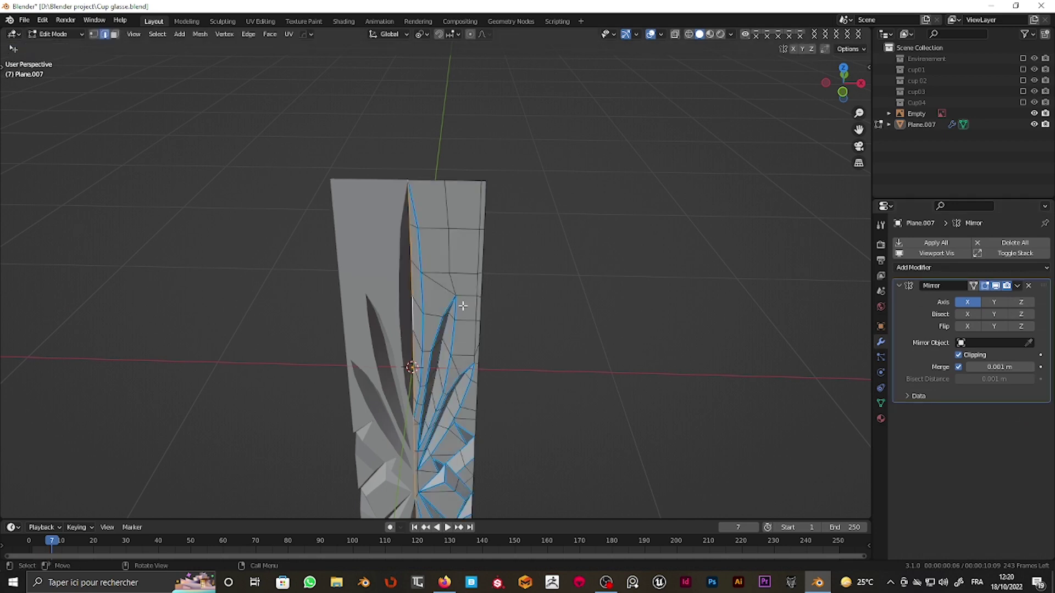
pyautogui.scroll(2, 462, 242)
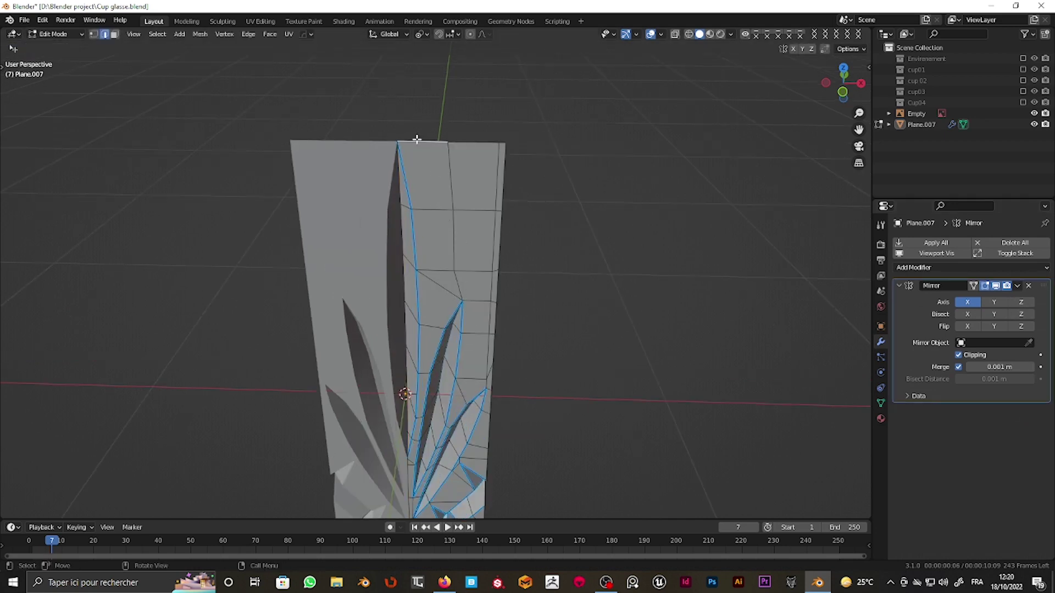
pyautogui.press('1')
pyautogui.click(495, 138)
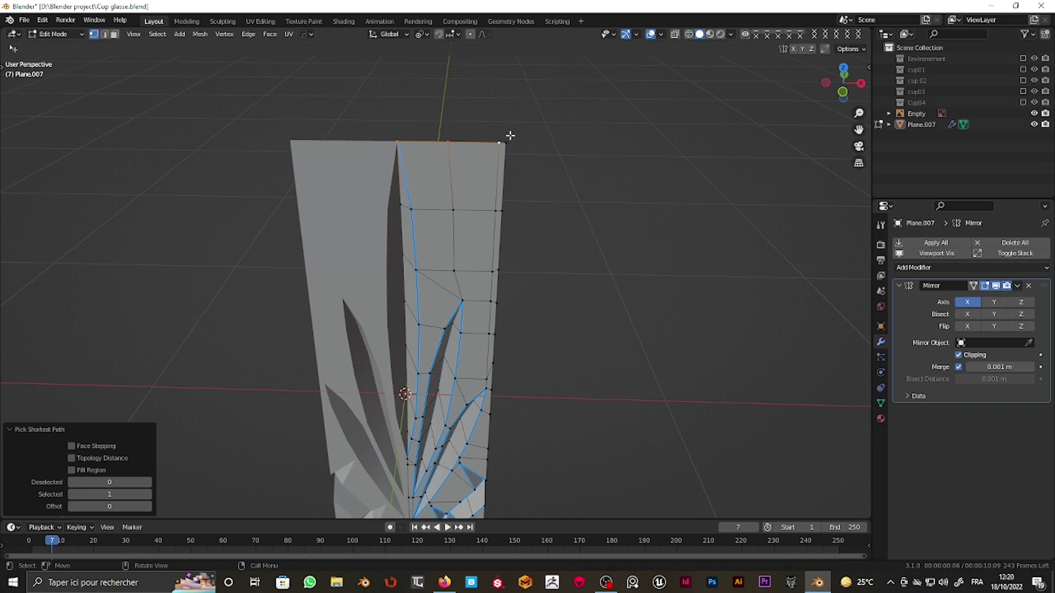
pyautogui.hotkey('ctrl', 'z')
pyautogui.keyDown('ctrl'); pyautogui.click(503, 141); pyautogui.keyUp('ctrl')
pyautogui.rightClick(515, 138)
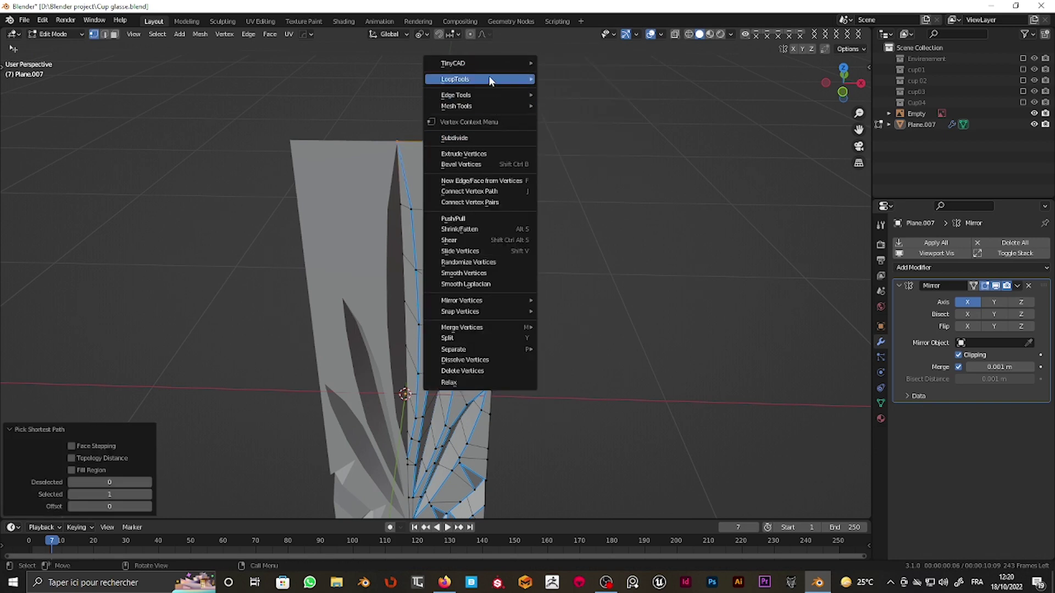
pyautogui.click(593, 155)
# Step: In orthographic view, relax a leaf vertex path into a smooth line
pyautogui.press('KP_5')
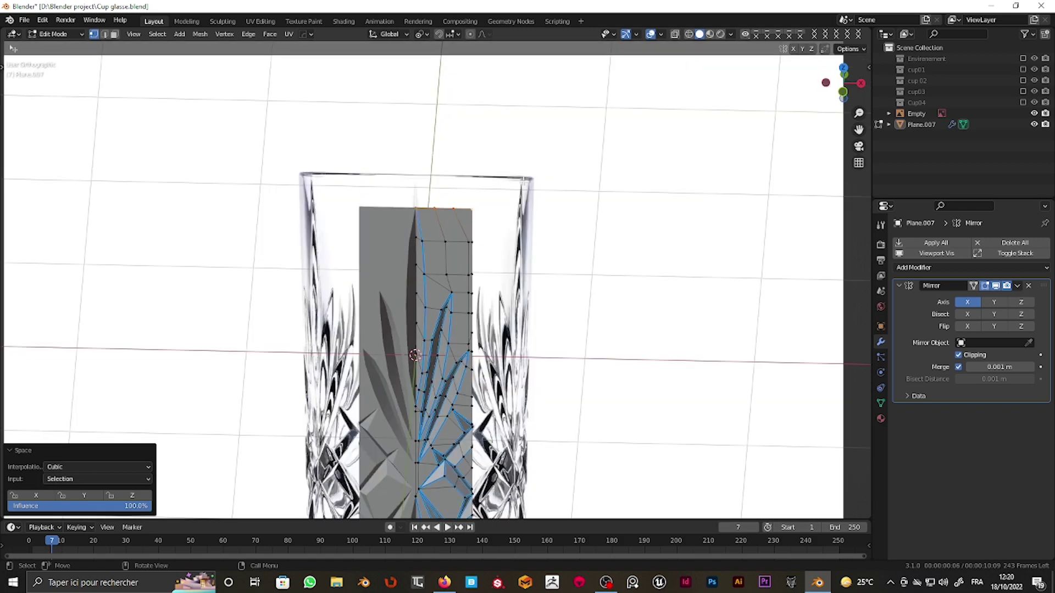
pyautogui.scroll(1, 413, 222)
pyautogui.scroll(1, 414, 222)
pyautogui.keyDown('ctrl'); pyautogui.click(414, 222); pyautogui.keyUp('ctrl')
pyautogui.rightClick(414, 222)
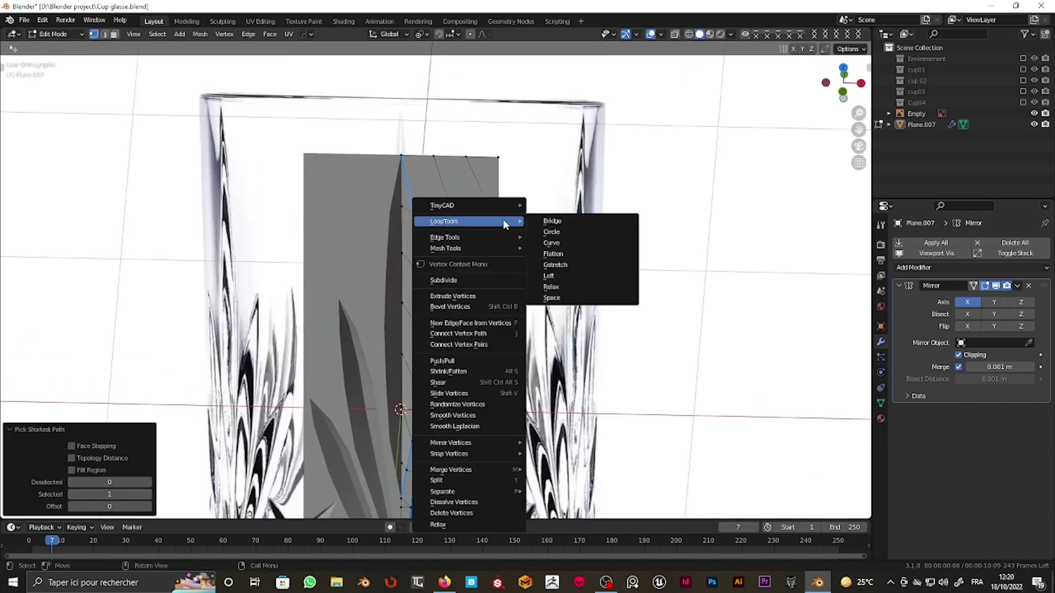
pyautogui.click(581, 287)
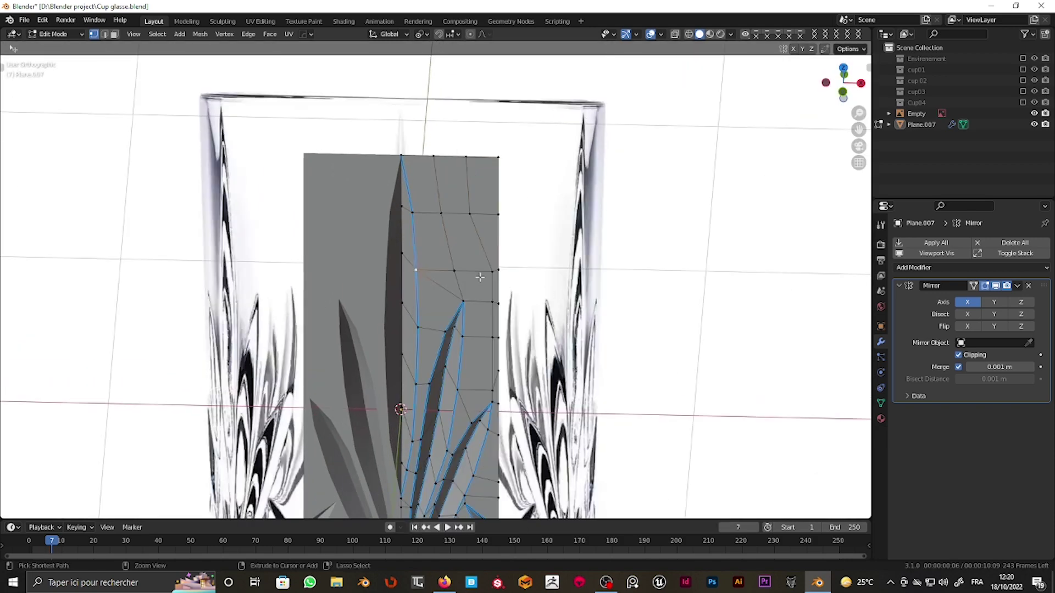
# Step: Evenly space a horizontal edge row and flatten it straight with scale Z 0
pyautogui.keyDown('ctrl'); pyautogui.click(498, 270); pyautogui.keyUp('ctrl')
pyautogui.rightClick(498, 271)
pyautogui.moveTo(461, 270)
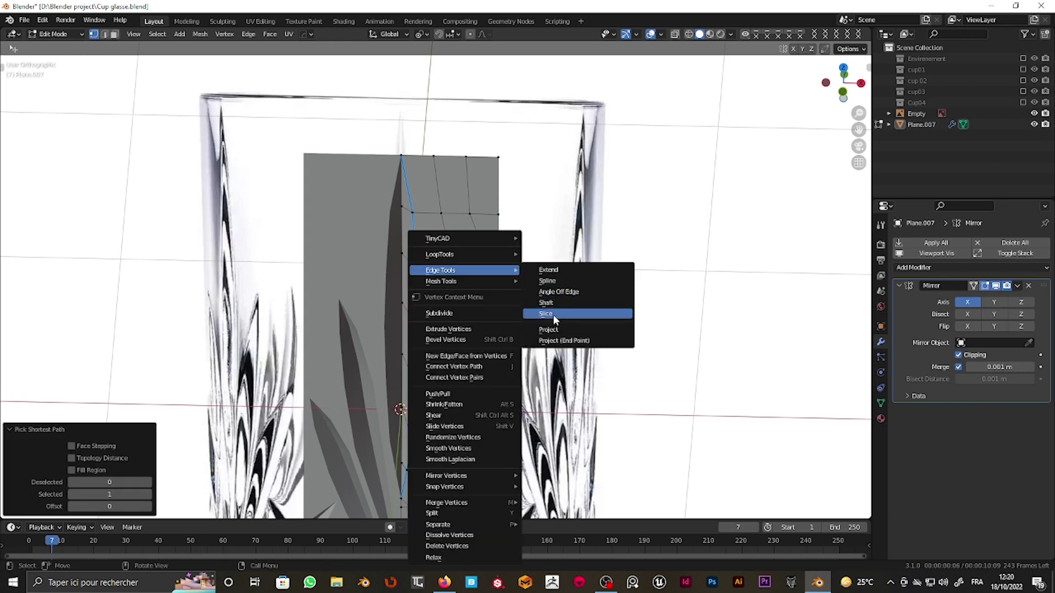
pyautogui.click(550, 329)
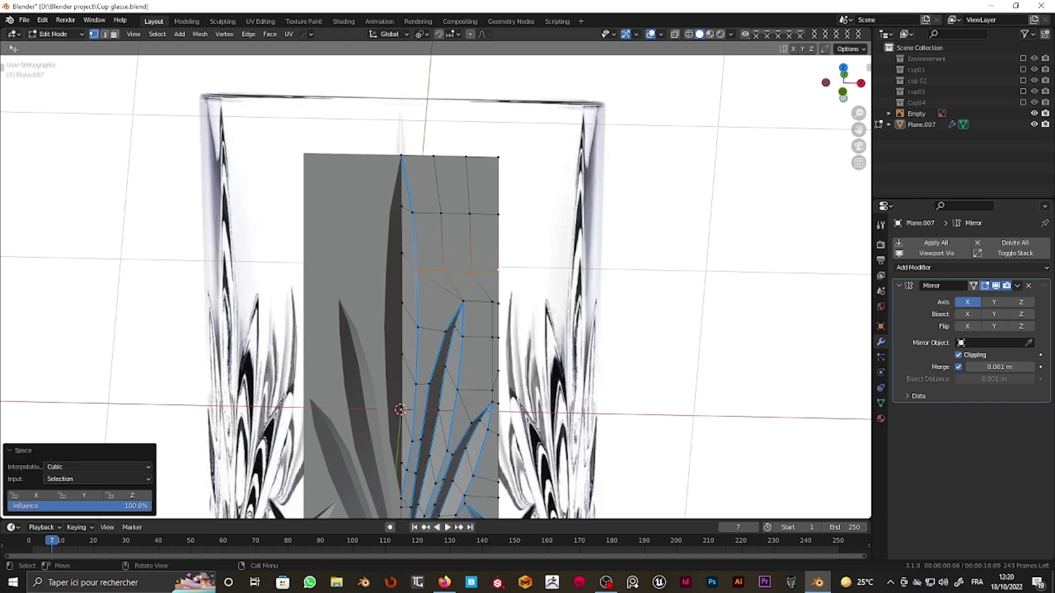
pyautogui.write('sz0')
pyautogui.press('Return')
pyautogui.keyDown('shift'); pyautogui.click(436, 283); pyautogui.keyUp('shift')
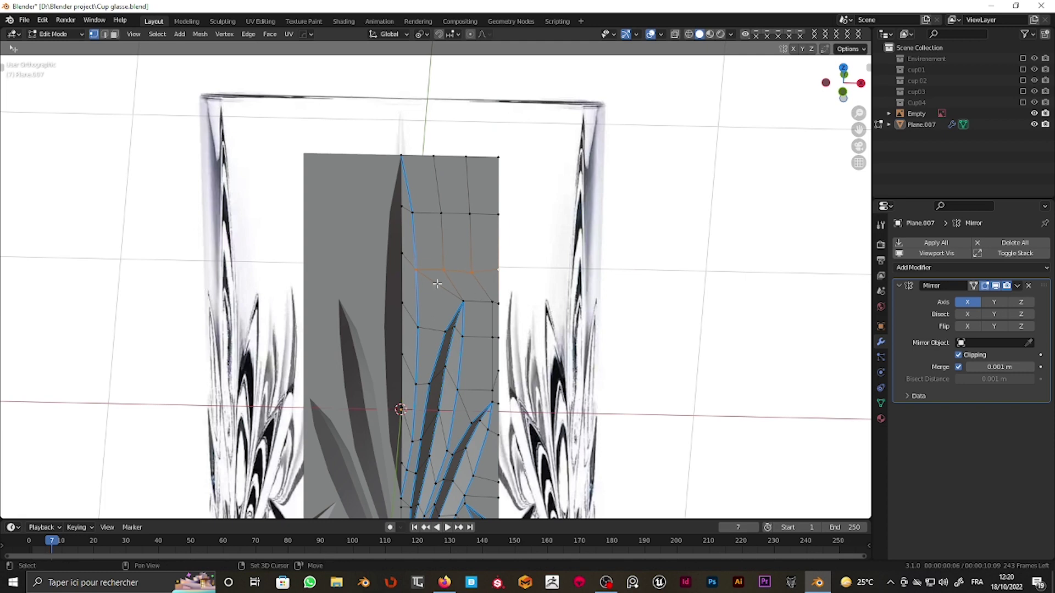
pyautogui.click(428, 284)
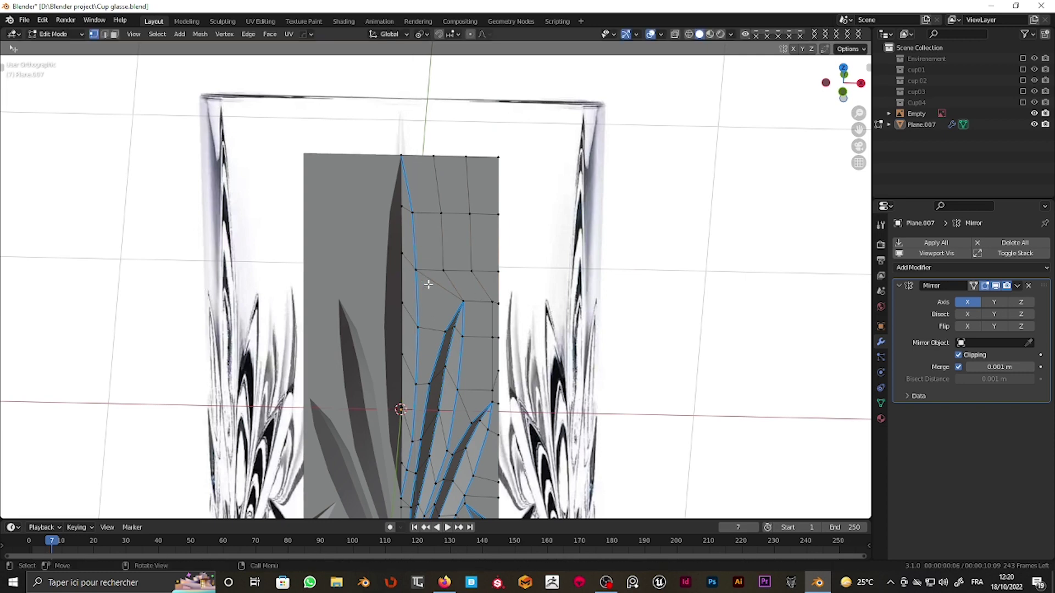
# Step: Relax another leaf vertex loop with LoopTools
pyautogui.keyDown('ctrl'); pyautogui.click(498, 303); pyautogui.keyUp('ctrl')
pyautogui.rightClick(485, 258)
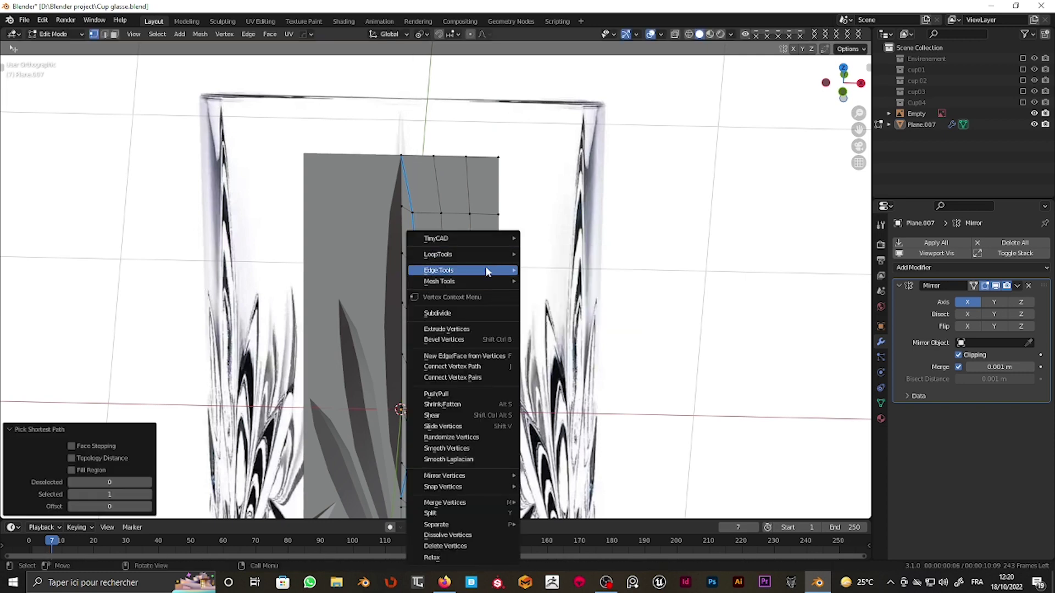
pyautogui.click(566, 321)
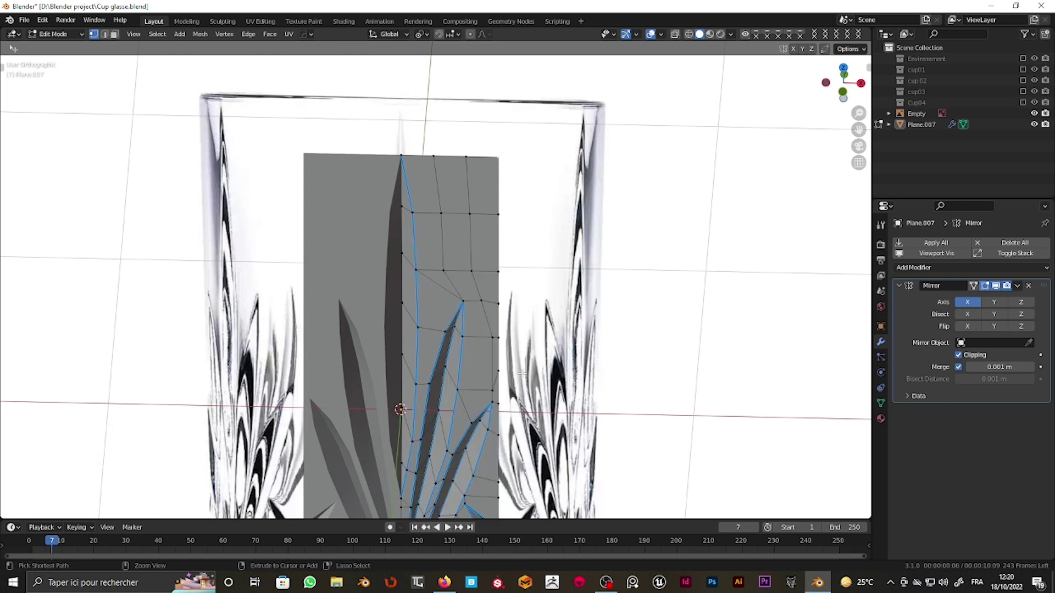
# Step: Evenly space three vertex columns, including the right edge column, with LoopTools Space
pyautogui.keyDown('ctrl'); pyautogui.click(498, 157); pyautogui.keyUp('ctrl')
pyautogui.rightClick(512, 338)
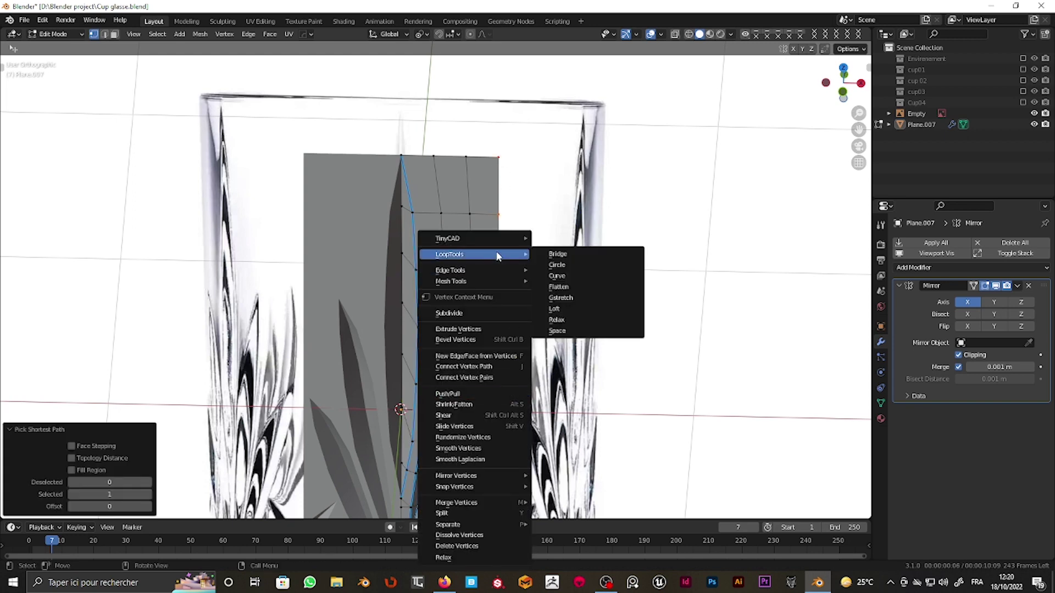
pyautogui.click(574, 329)
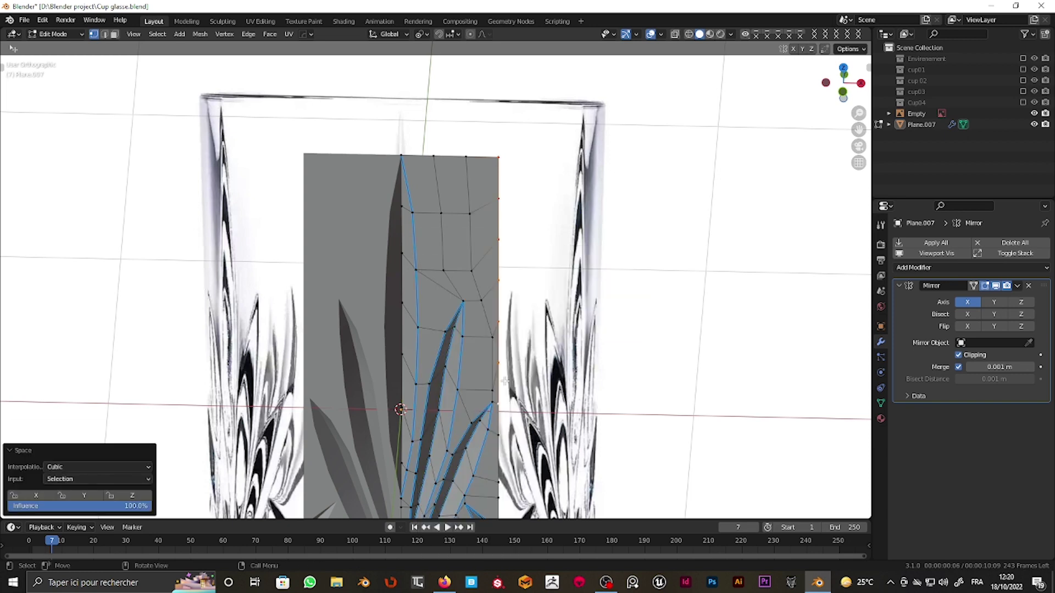
pyautogui.click(492, 405)
pyautogui.keyDown('ctrl'); pyautogui.click(461, 170); pyautogui.keyUp('ctrl')
pyautogui.rightClick(464, 172)
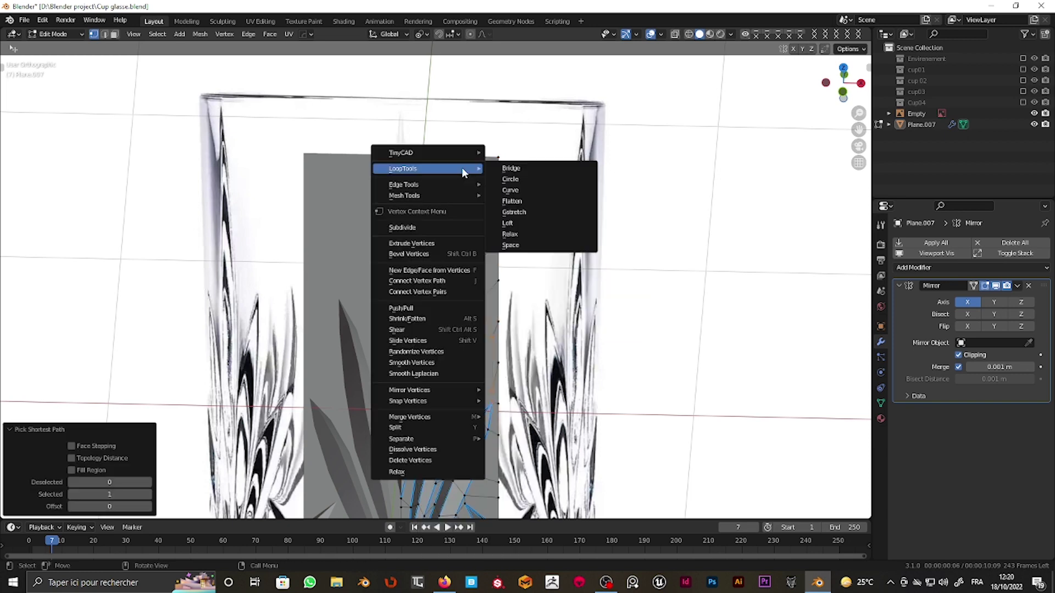
pyautogui.click(519, 246)
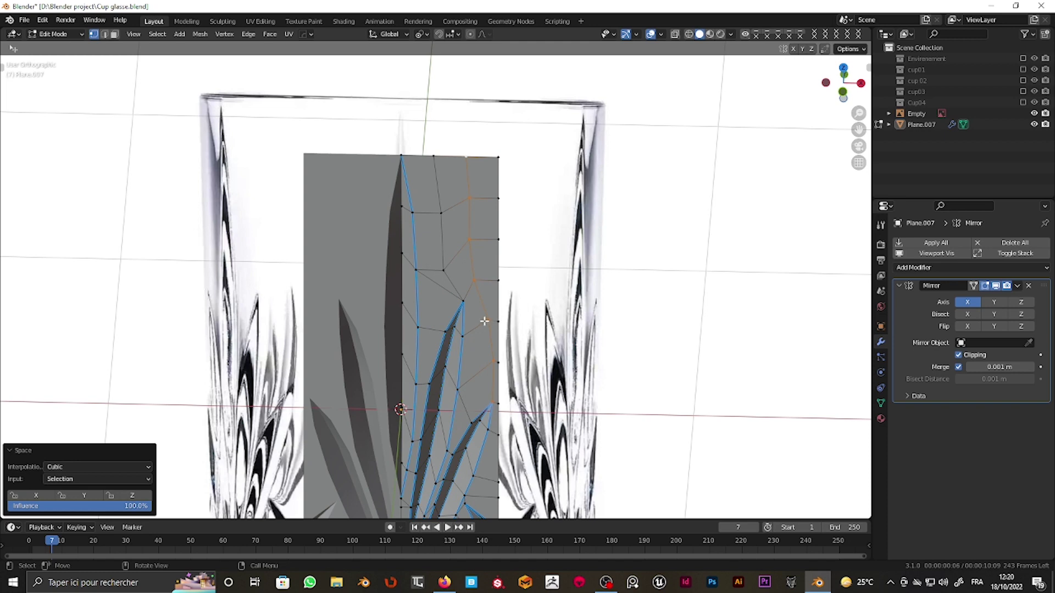
pyautogui.click(462, 303)
pyautogui.keyDown('ctrl'); pyautogui.click(434, 158); pyautogui.keyUp('ctrl')
pyautogui.rightClick(439, 172)
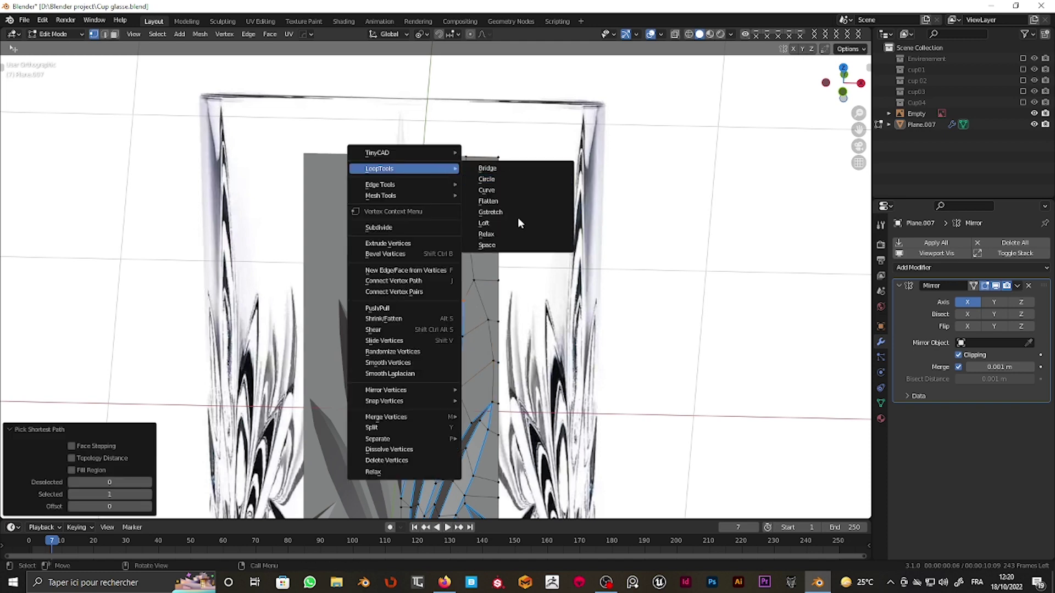
pyautogui.click(516, 245)
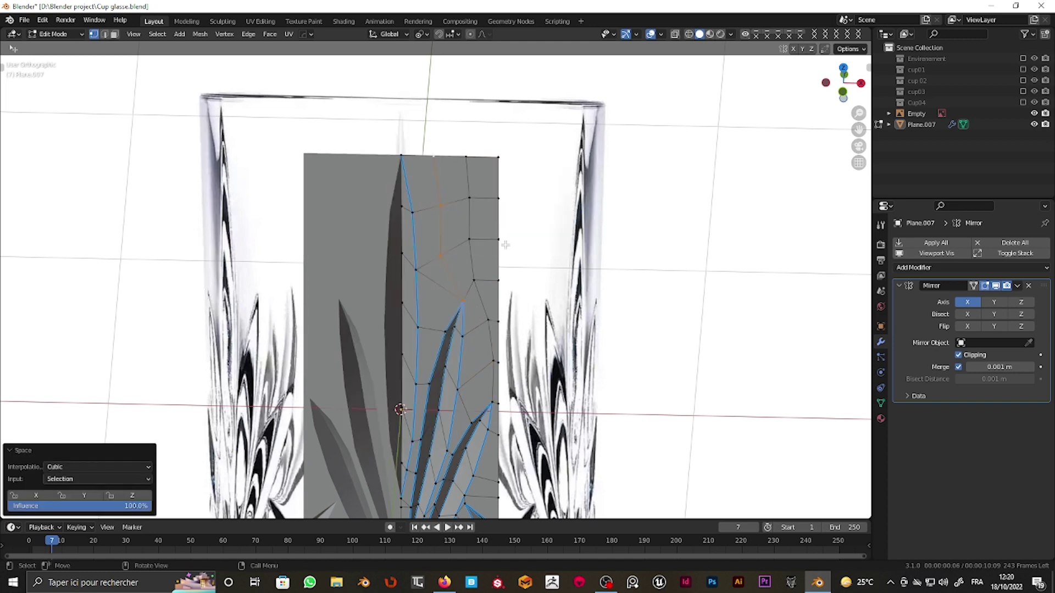
# Step: Try flattening an edge row with scale Z 0, then undo it
pyautogui.keyDown('ctrl'); pyautogui.click(495, 164); pyautogui.keyUp('ctrl')
pyautogui.hotkey('ctrl', 'z')
pyautogui.click(494, 205)
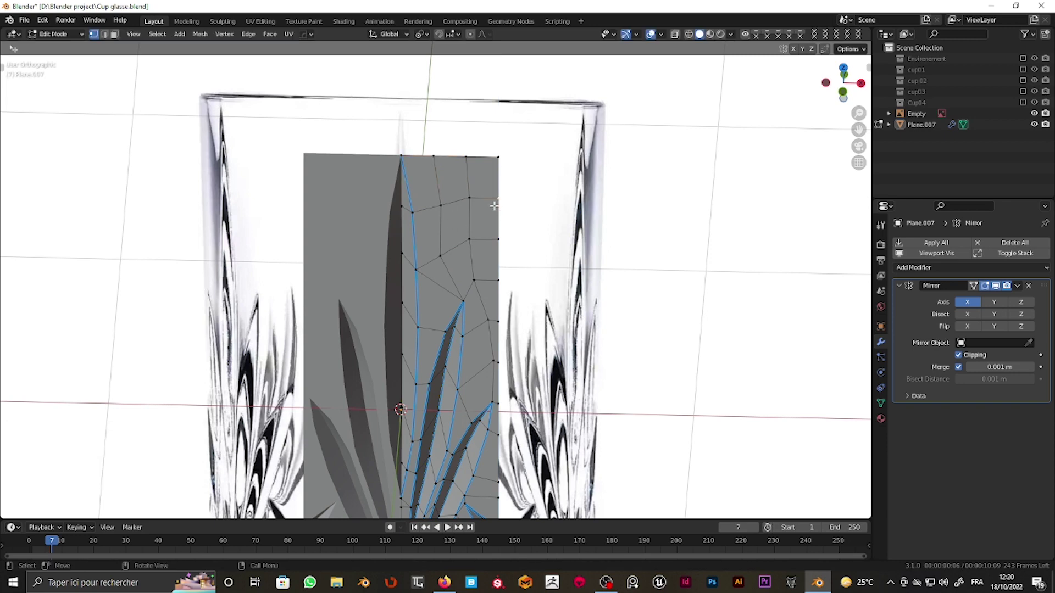
pyautogui.press('s')
pyautogui.press('z')
pyautogui.press('0')
pyautogui.press('Return')
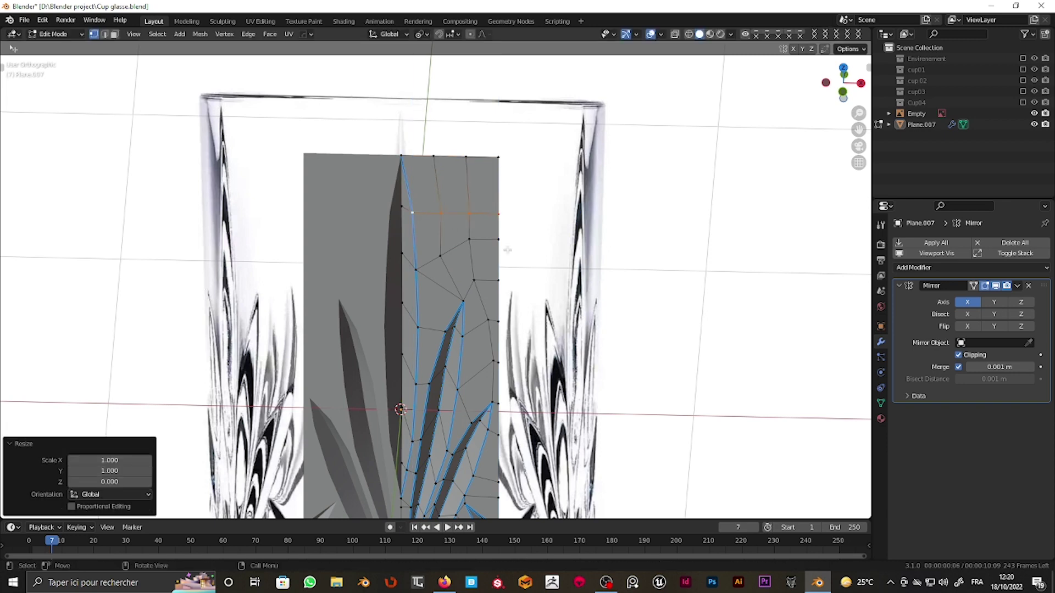
pyautogui.hotkey('ctrl', 'z')
pyautogui.hotkey('ctrl', 'z')
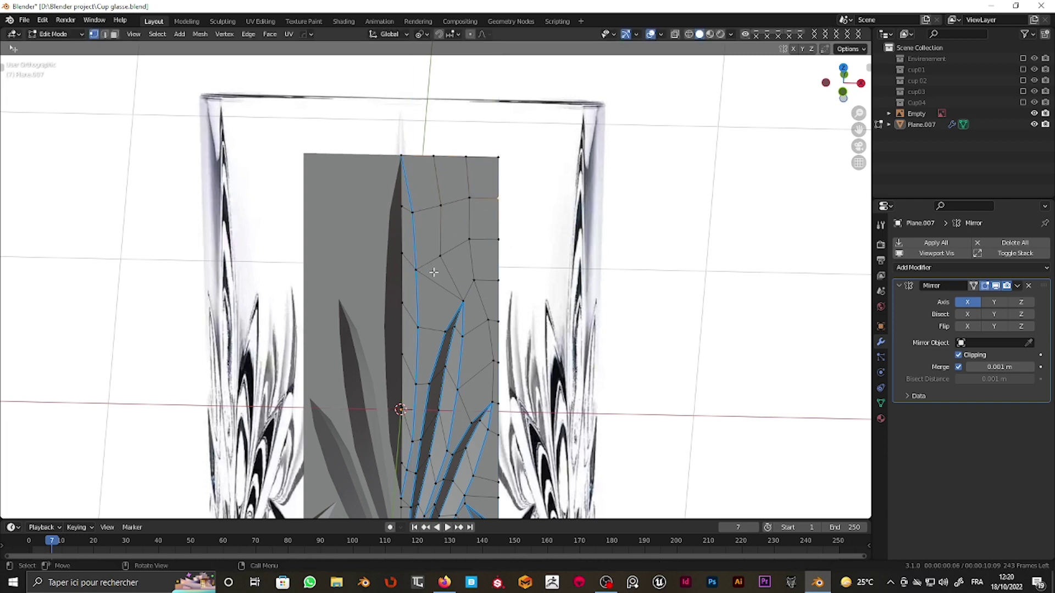
# Step: Merge stray vertices on the upper leaf edge, then move the view to the lower diamonds
pyautogui.scroll(-2, 434, 272)
pyautogui.scroll(2, 450, 307)
pyautogui.keyDown('shift'); pyautogui.moveTo(468, 435); pyautogui.dragTo(461, 293, button='middle'); pyautogui.keyUp('shift')
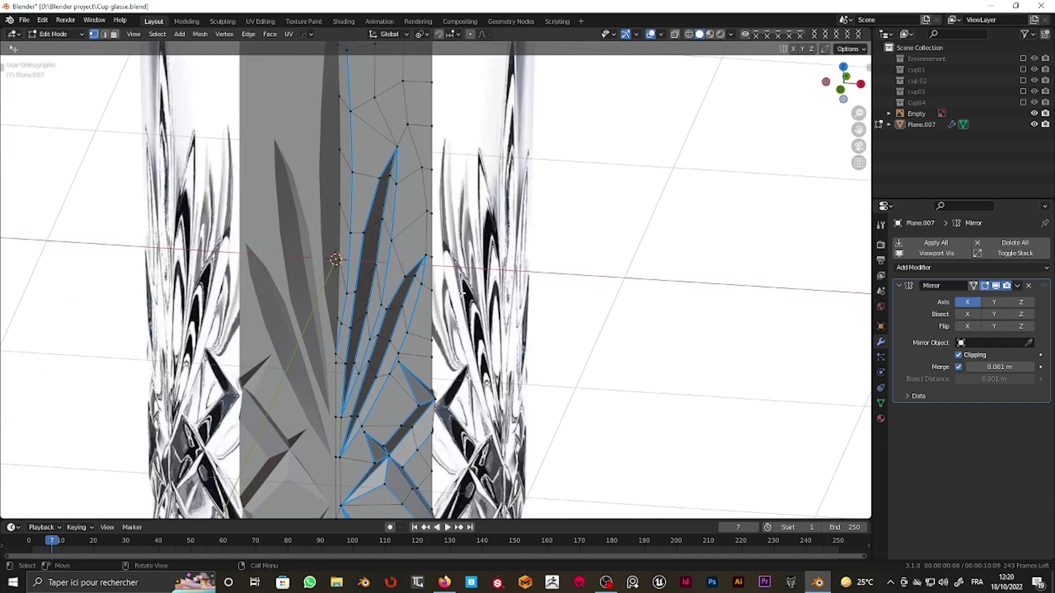
pyautogui.keyDown('ctrl'); pyautogui.click(437, 217); pyautogui.keyUp('ctrl')
pyautogui.rightClick(438, 217)
pyautogui.keyDown('shift'); pyautogui.moveTo(481, 289); pyautogui.dragTo(489, 368, button='middle'); pyautogui.keyUp('shift')
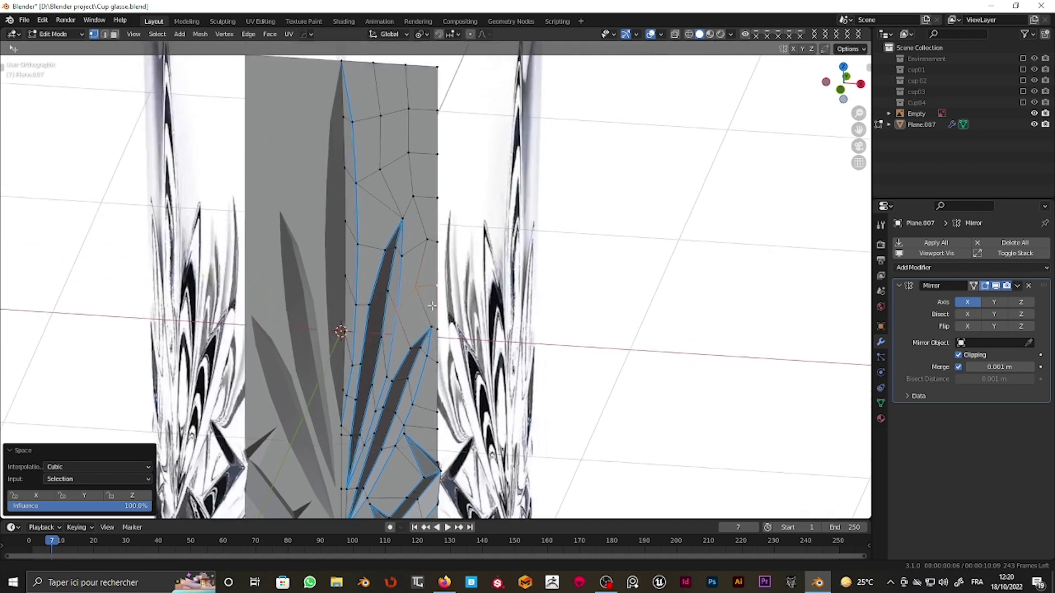
pyautogui.click(413, 254)
pyautogui.rightClick(440, 247)
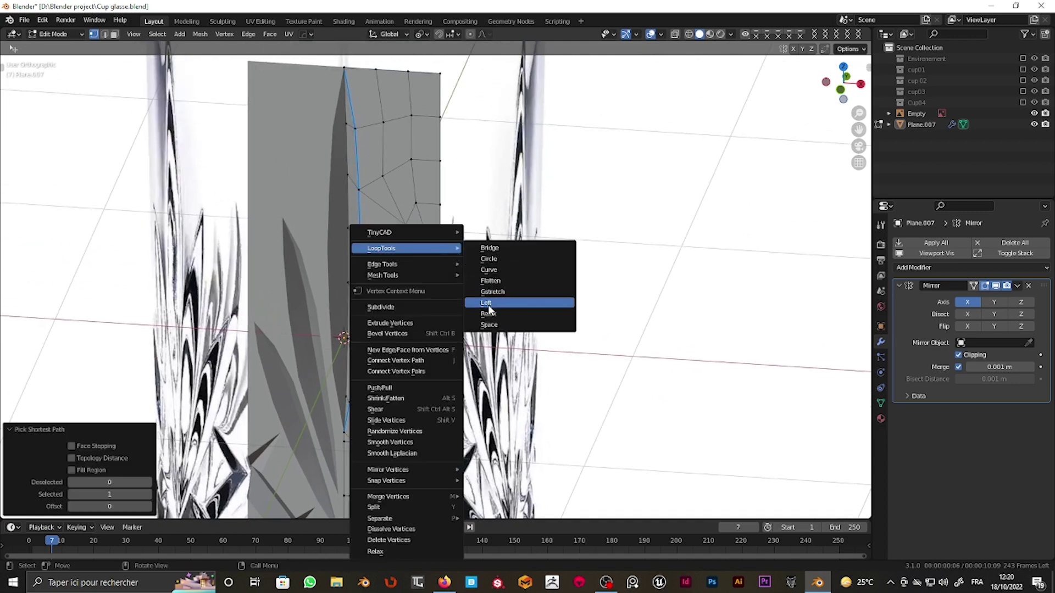
pyautogui.click(482, 323)
pyautogui.scroll(2, 481, 323)
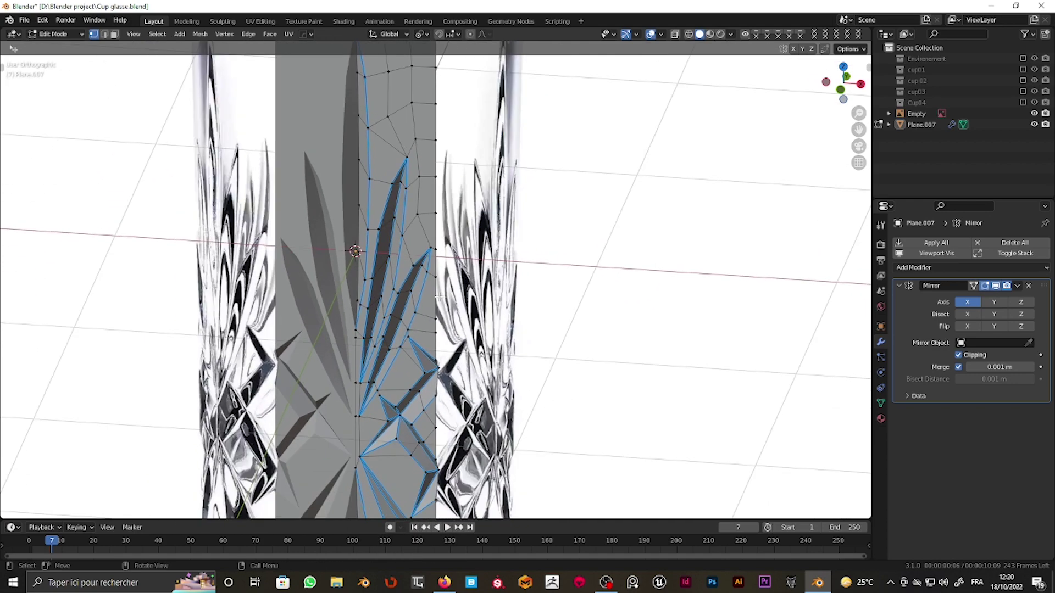
pyautogui.keyDown('shift'); pyautogui.moveTo(423, 440); pyautogui.dragTo(418, 341, button='middle'); pyautogui.keyUp('shift')
pyautogui.keyDown('shift'); pyautogui.moveTo(450, 396); pyautogui.dragTo(470, 172, button='middle'); pyautogui.keyUp('shift')
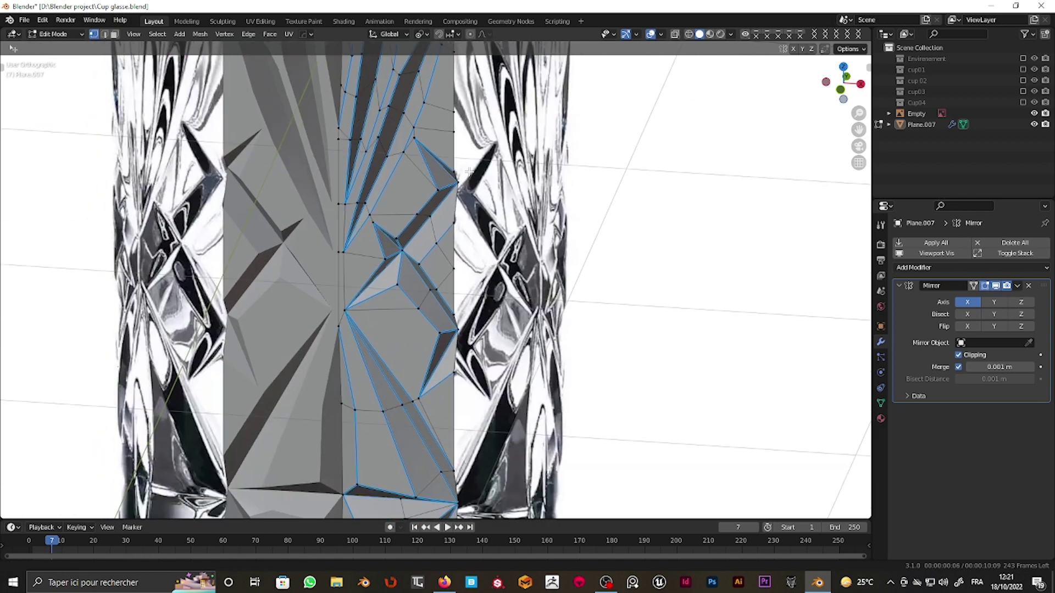
pyautogui.scroll(-4, 459, 242)
pyautogui.scroll(-3, 445, 256)
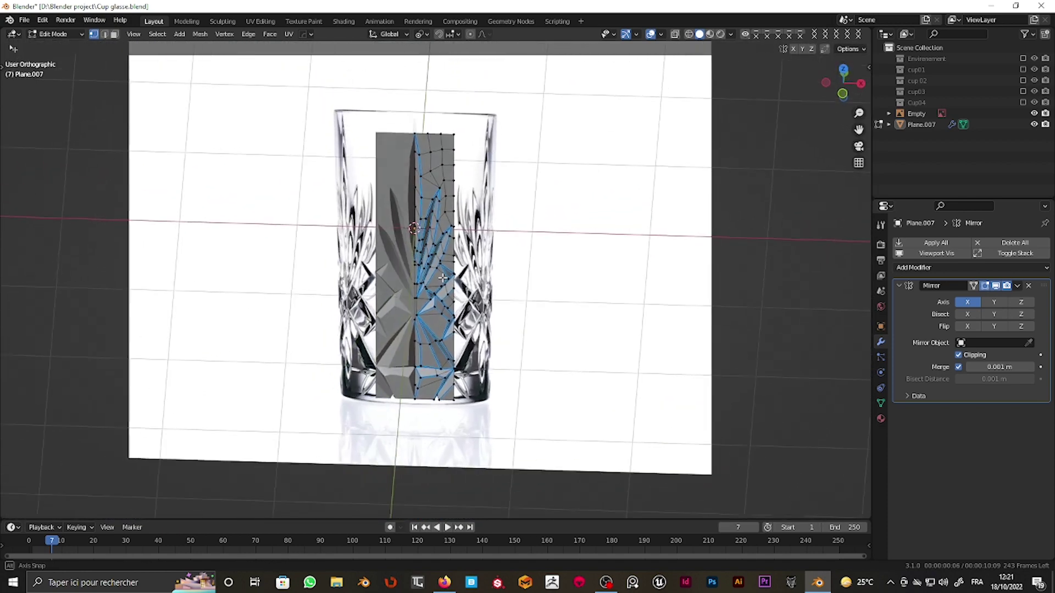
# Step: Switch to the front view and save the blend file
pyautogui.press('KP_1')
pyautogui.keyDown('shift'); pyautogui.moveTo(498, 171); pyautogui.dragTo(508, 355, button='middle'); pyautogui.keyUp('shift')
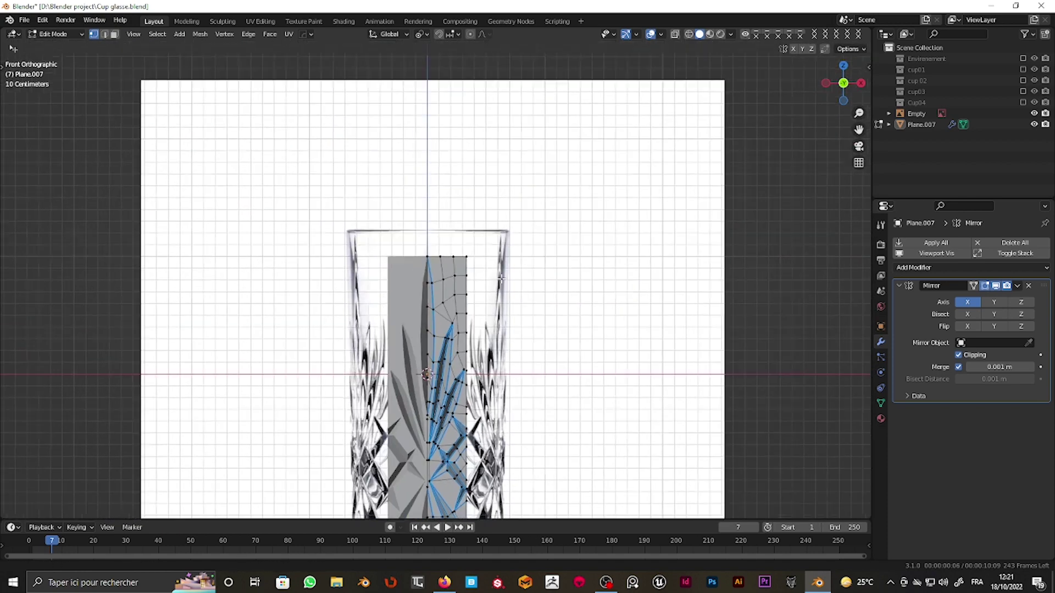
pyautogui.scroll(3, 412, 270)
pyautogui.hotkey('ctrl', 's')
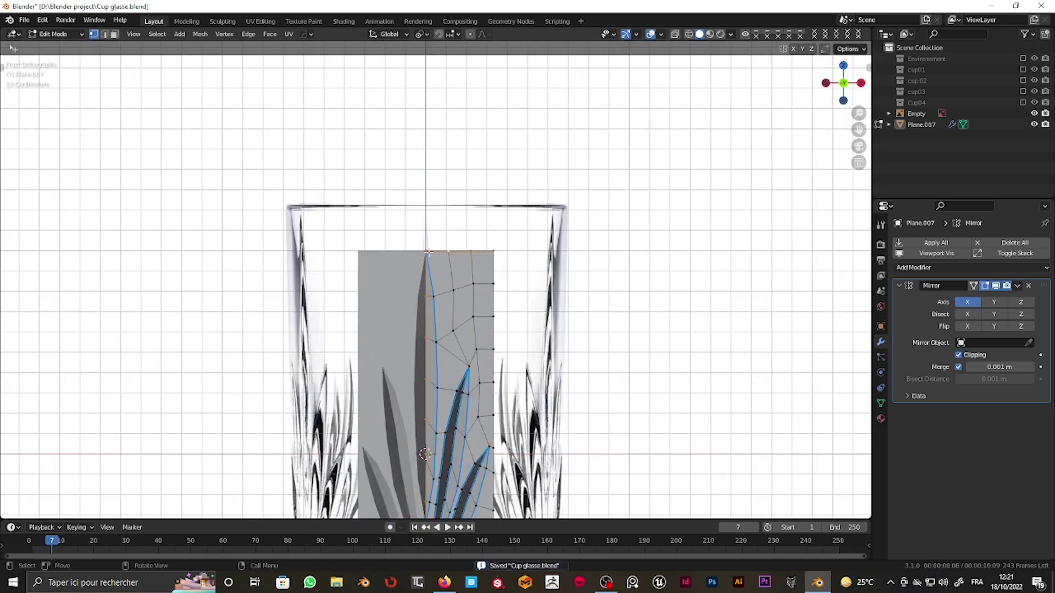
# Step: Raise the panel's top vertex row about 0.22 m up to the glass rim
pyautogui.keyDown('ctrl'); pyautogui.click(513, 249); pyautogui.keyUp('ctrl')
pyautogui.scroll(2, 514, 249)
pyautogui.press('g')
pyautogui.press('z')
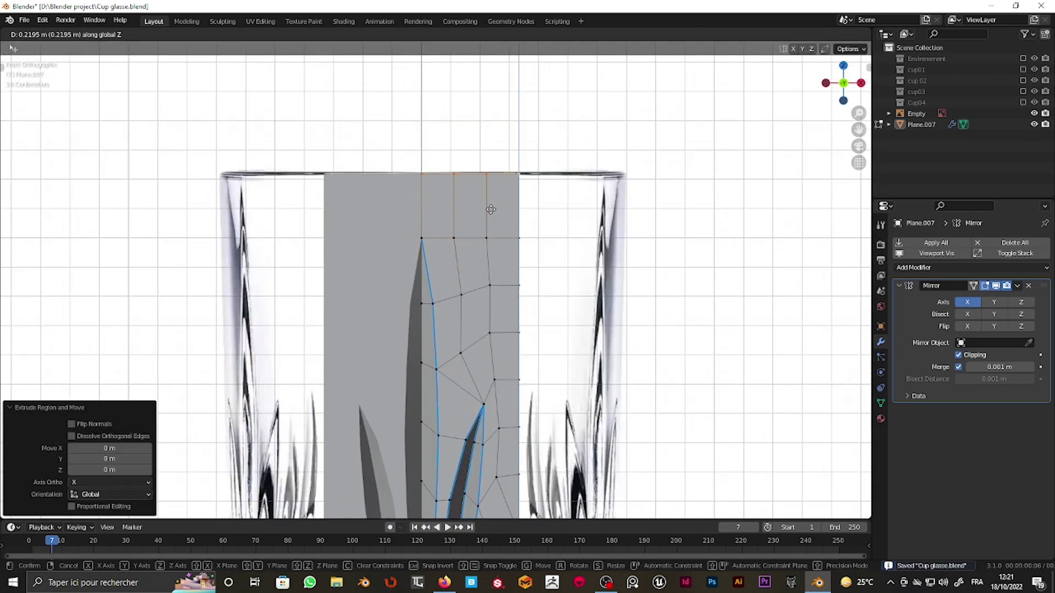
pyautogui.click(491, 208)
pyautogui.scroll(-3, 491, 208)
# Step: Select the panel's bottom vertex row in solid shading and lower it slightly
pyautogui.keyDown('shift'); pyautogui.moveTo(472, 495); pyautogui.dragTo(450, 275, button='middle'); pyautogui.keyUp('shift')
pyautogui.scroll(3, 447, 389)
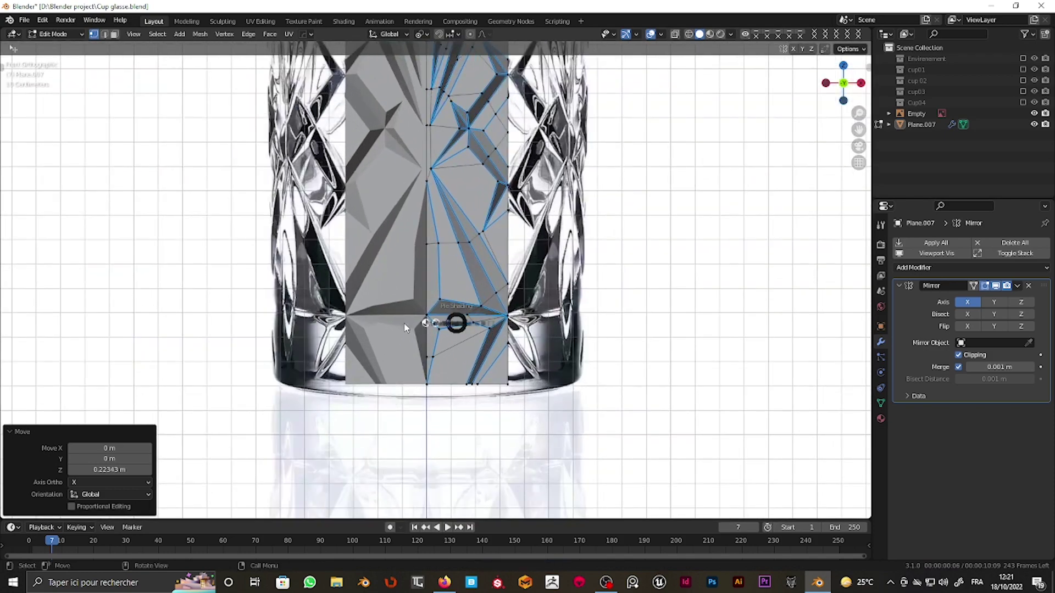
pyautogui.scroll(3, 430, 342)
pyautogui.press('b')
pyautogui.hotkey('shift', 'z')
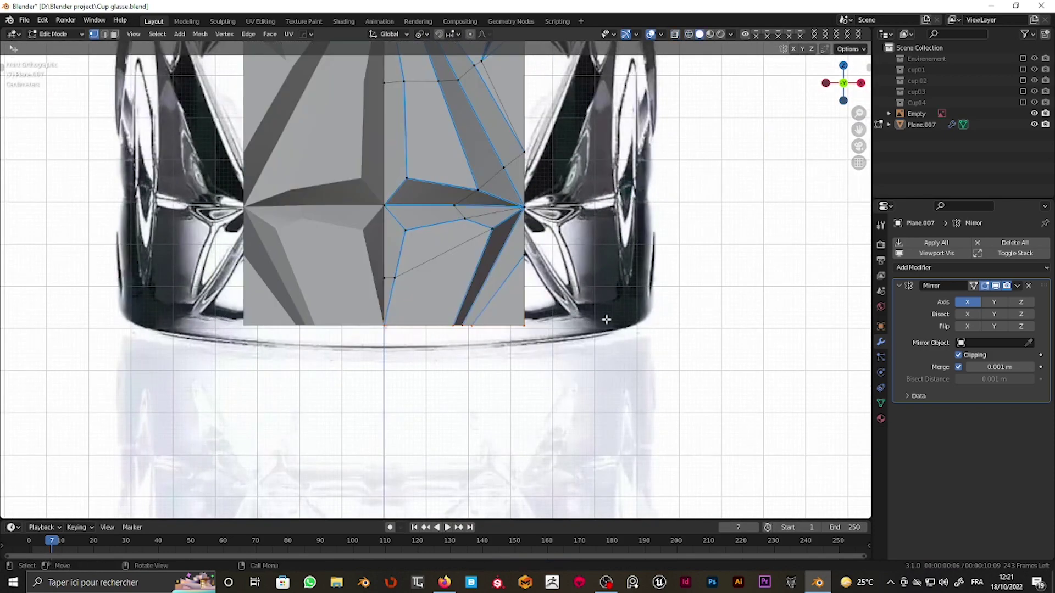
pyautogui.press('g')
pyautogui.press('z')
pyautogui.click(570, 326)
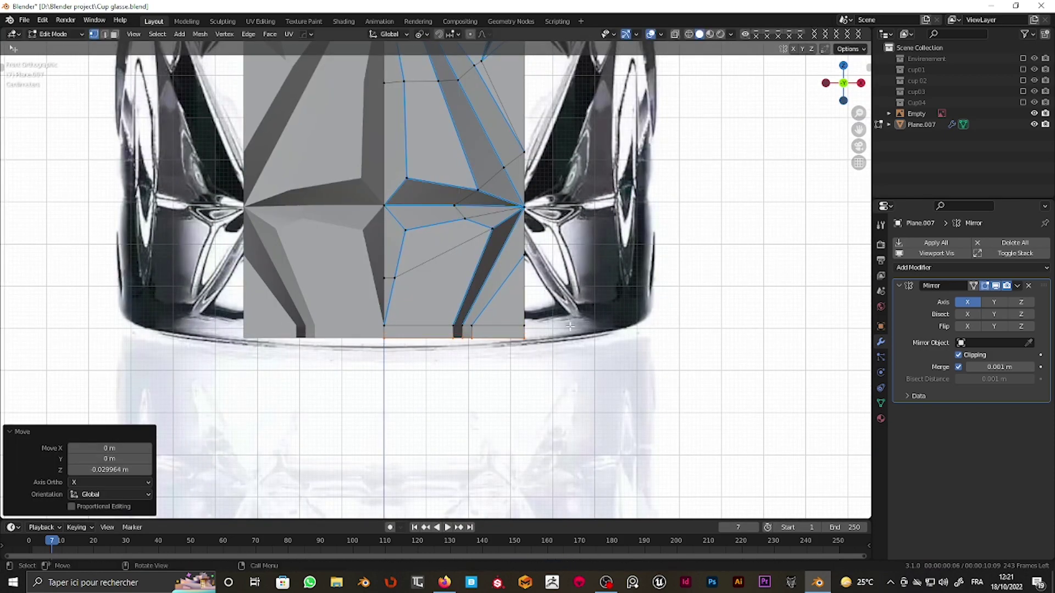
# Step: Lower the bottom row further, about 0.03 m in total, and delete the small bottom faces
pyautogui.press('g')
pyautogui.press('z')
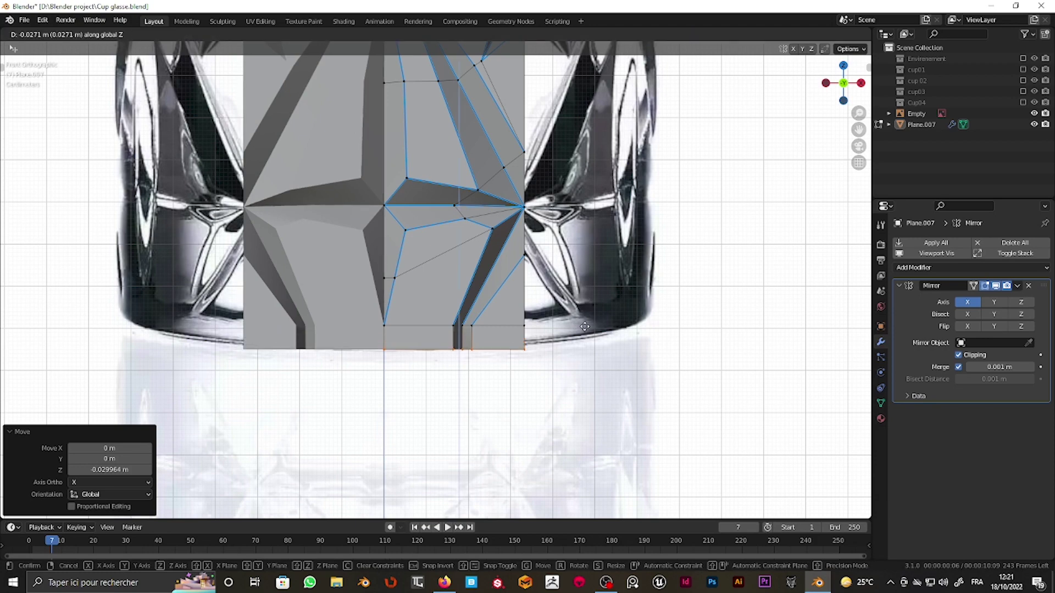
pyautogui.click(568, 340)
pyautogui.press('x')
pyautogui.click(451, 356)
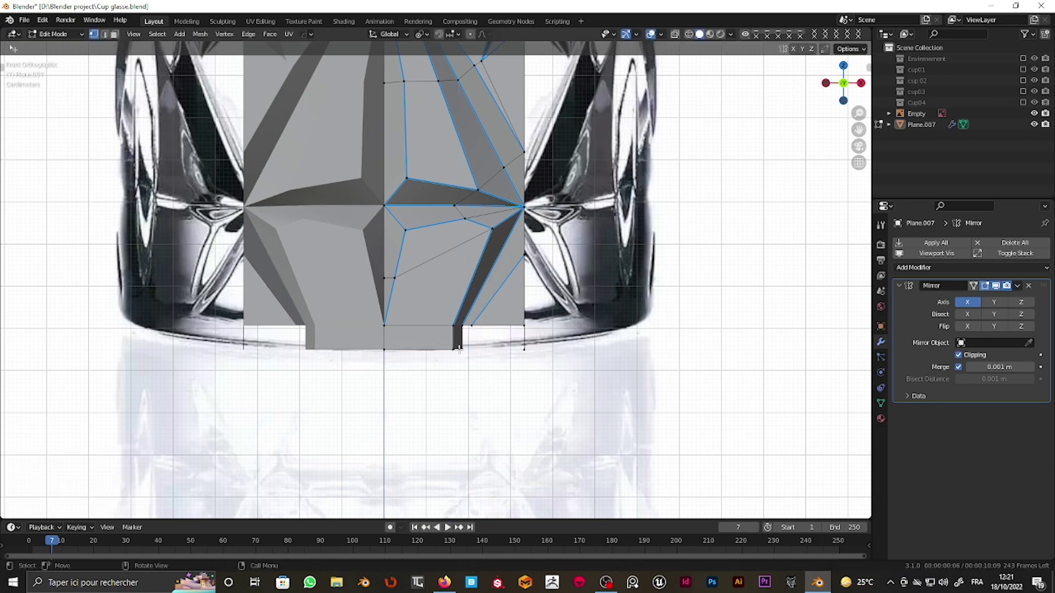
# Step: Fill the gap between the faces along the panel's bottom edge
pyautogui.scroll(4, 501, 389)
pyautogui.moveTo(451, 356)
pyautogui.mouseDown(button='middle')
pyautogui.moveTo(500, 389)
pyautogui.moveTo(501, 330)
pyautogui.mouseUp(button='middle')
pyautogui.scroll(-5, 523, 396)
pyautogui.scroll(5, 501, 301)
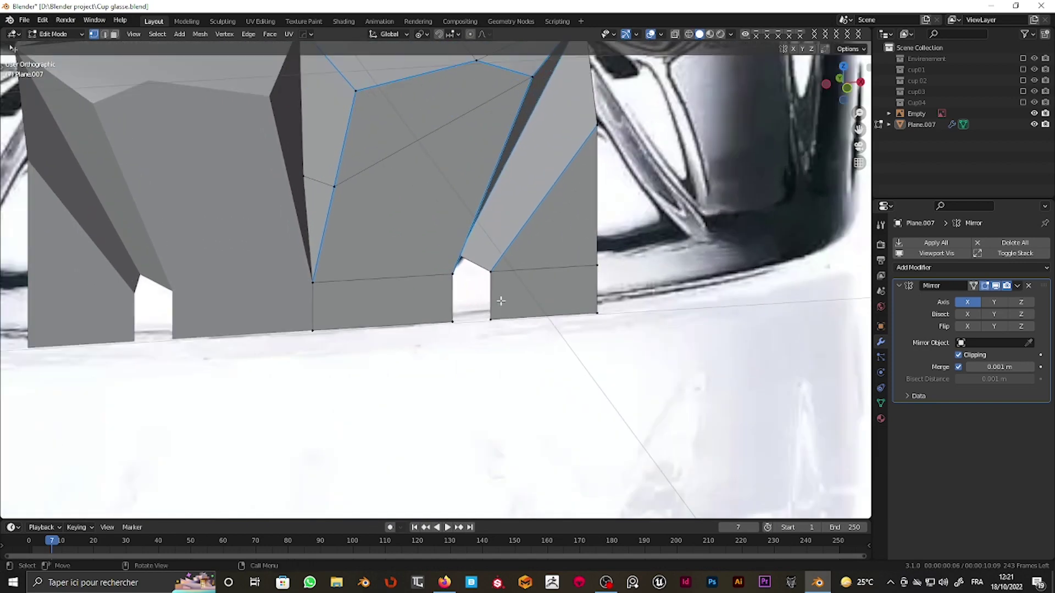
pyautogui.keyDown('shift'); pyautogui.moveTo(473, 281); pyautogui.dragTo(422, 298, button='middle'); pyautogui.keyUp('shift')
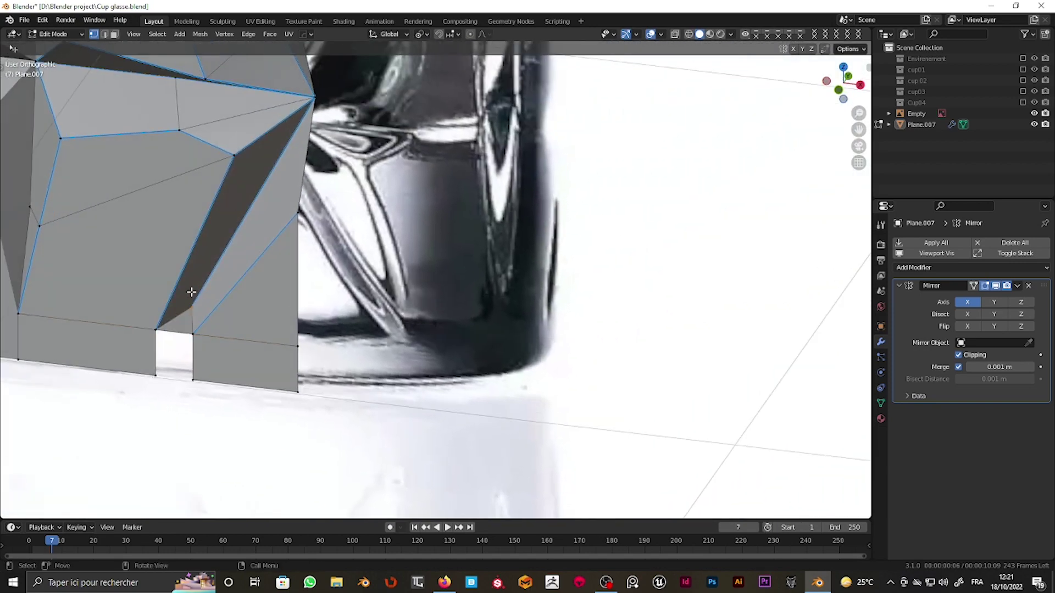
pyautogui.press('f')
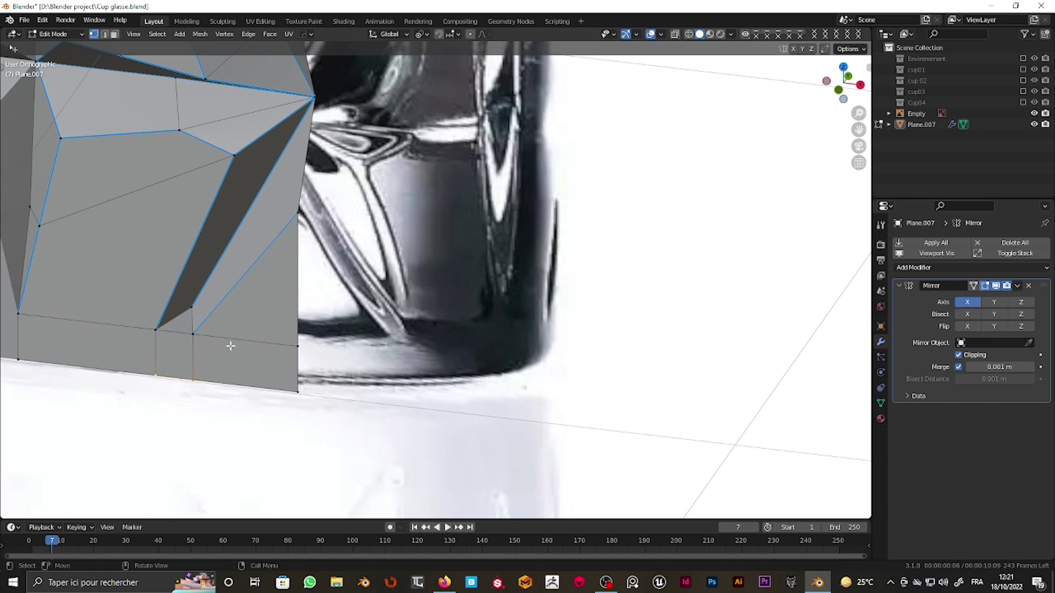
# Step: Collapse the doubled bottom vertices to one point and merge them by distance
pyautogui.press('s')
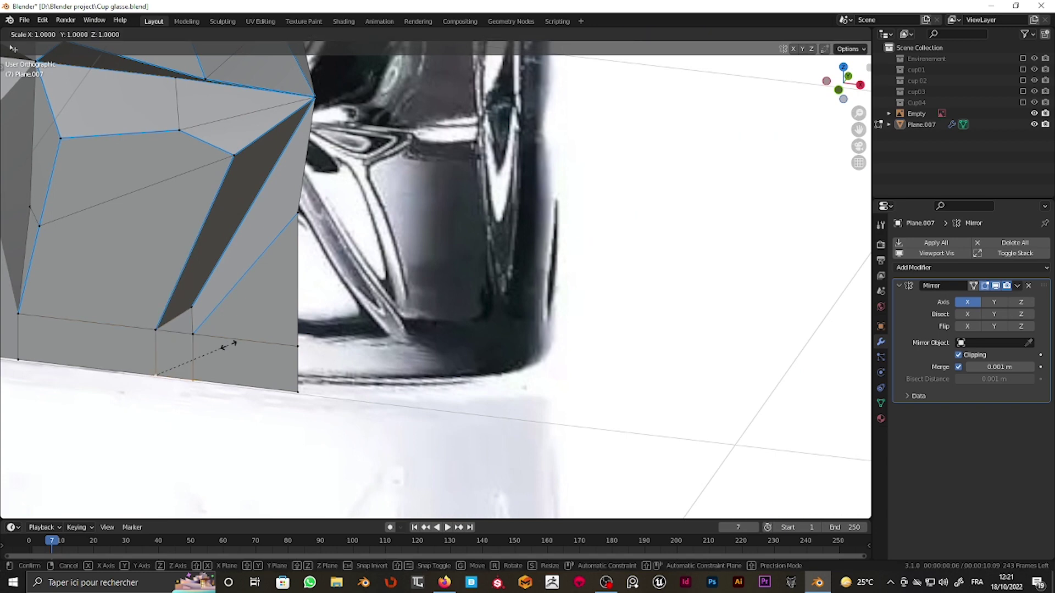
pyautogui.press('Return')
pyautogui.rightClick(225, 326)
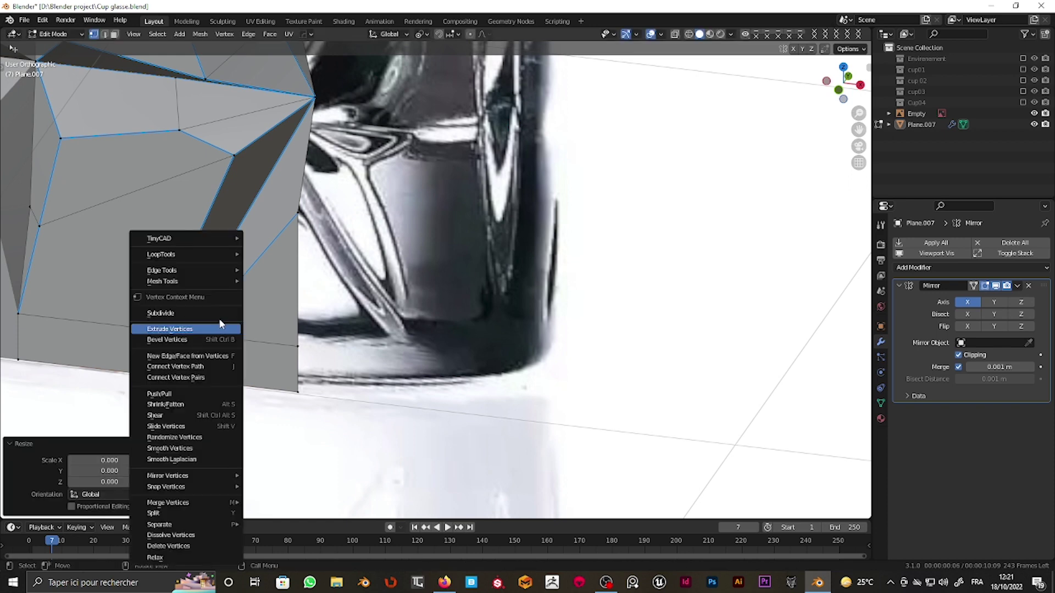
pyautogui.click(269, 285)
pyautogui.keyDown('ctrl'); pyautogui.scroll(3, 297, 314); pyautogui.keyUp('ctrl')
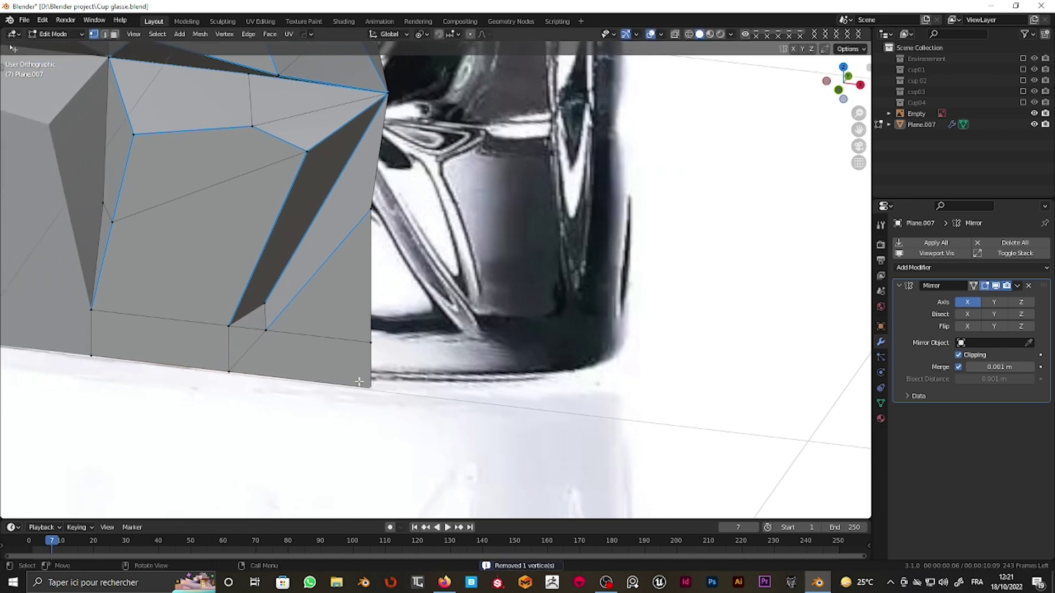
# Step: Evenly space the bottom edge's vertex path with LoopTools Space
pyautogui.keyDown('ctrl'); pyautogui.click(88, 353); pyautogui.keyUp('ctrl')
pyautogui.rightClick(91, 352)
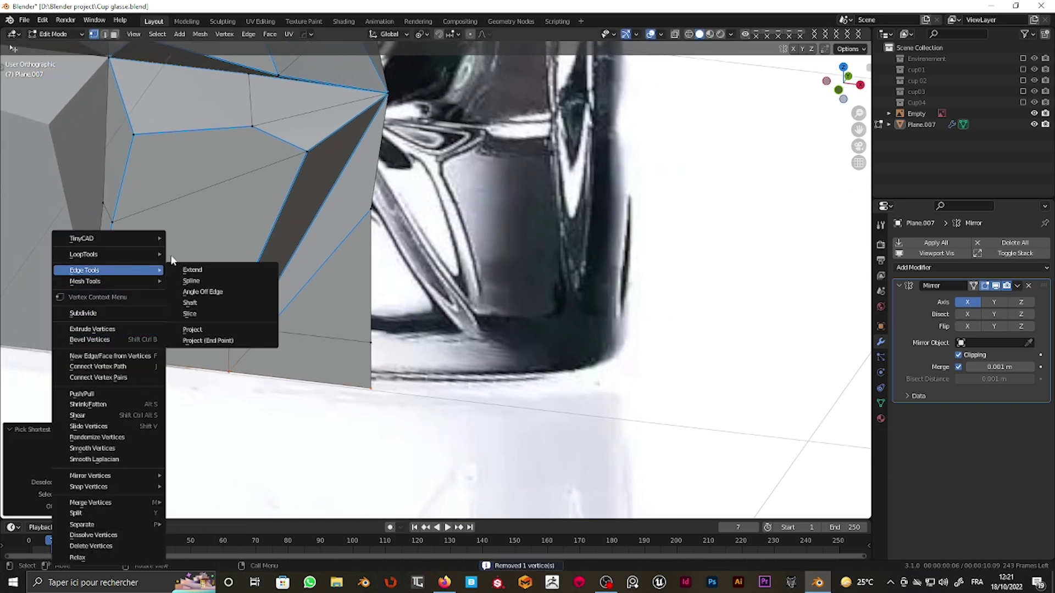
pyautogui.scroll(-2, 326, 309)
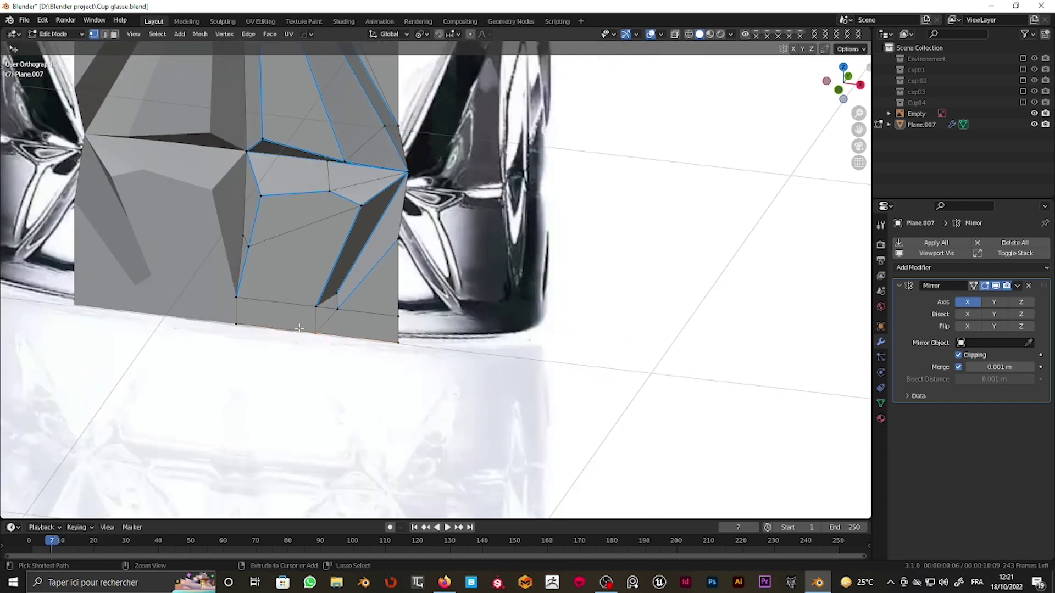
pyautogui.rightClick(300, 328)
pyautogui.keyDown('ctrl'); pyautogui.click(252, 333); pyautogui.keyUp('ctrl')
pyautogui.rightClick(233, 259)
pyautogui.click(316, 332)
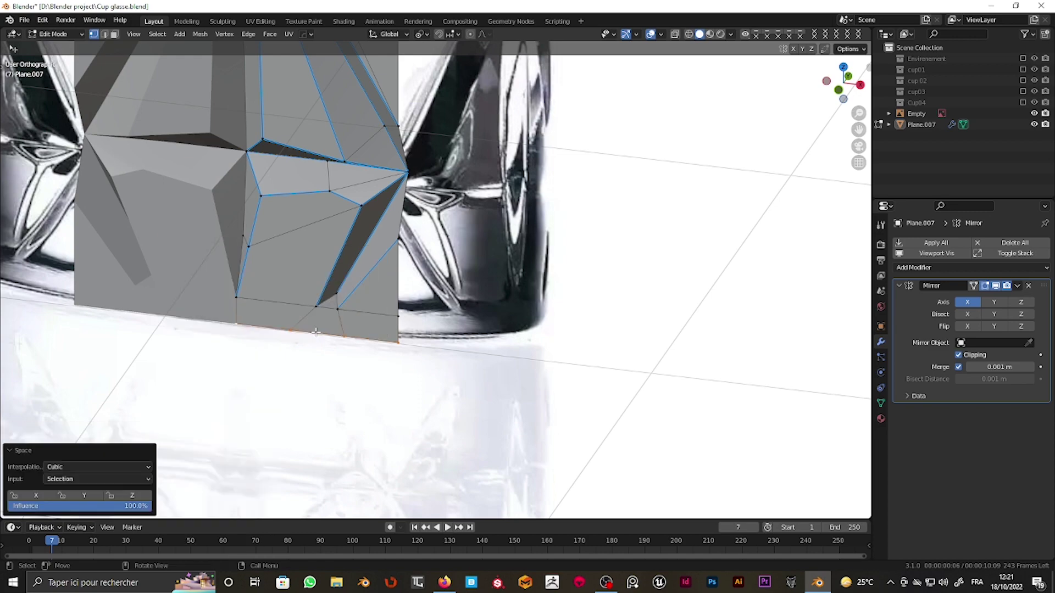
# Step: Return to object mode and orbit around the glass to inspect the panel
pyautogui.scroll(-3, 323, 335)
pyautogui.press('Tab')
pyautogui.moveTo(379, 346)
pyautogui.mouseDown(button='middle')
pyautogui.moveTo(401, 330)
pyautogui.moveTo(457, 350)
pyautogui.mouseUp(button='middle')
pyautogui.scroll(2, 481, 398)
pyautogui.scroll(2, 481, 398)
# Step: In front view, select Plane.007 and apply its existing Mirror modifier
pyautogui.moveTo(482, 398); pyautogui.dragTo(467, 379, button='middle')
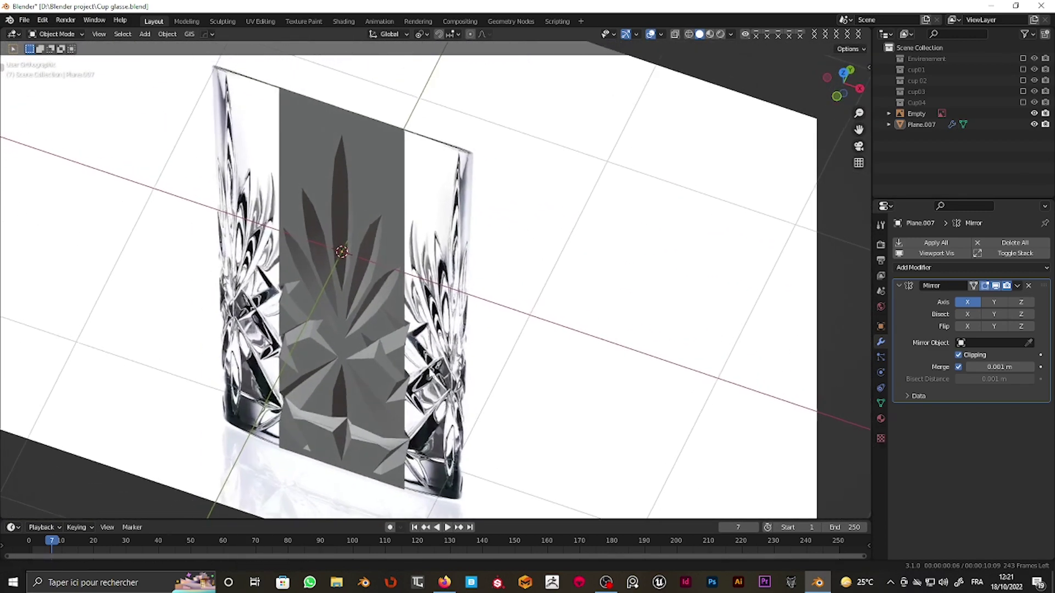
pyautogui.scroll(2, 467, 379)
pyautogui.press('KP_1')
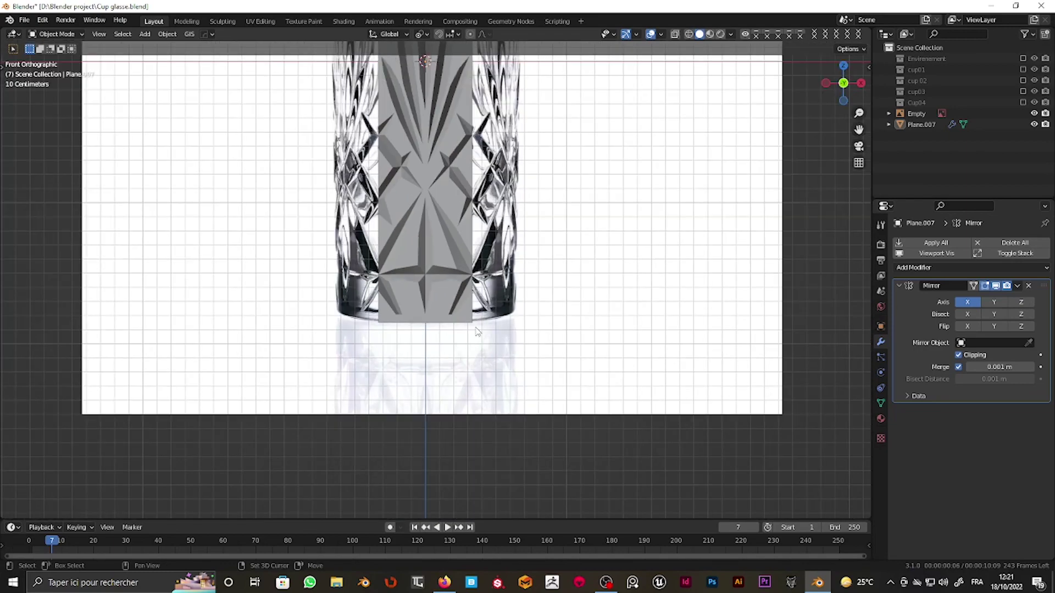
pyautogui.keyDown('shift'); pyautogui.moveTo(477, 332); pyautogui.dragTo(505, 438, button='middle'); pyautogui.keyUp('shift')
pyautogui.click(477, 283)
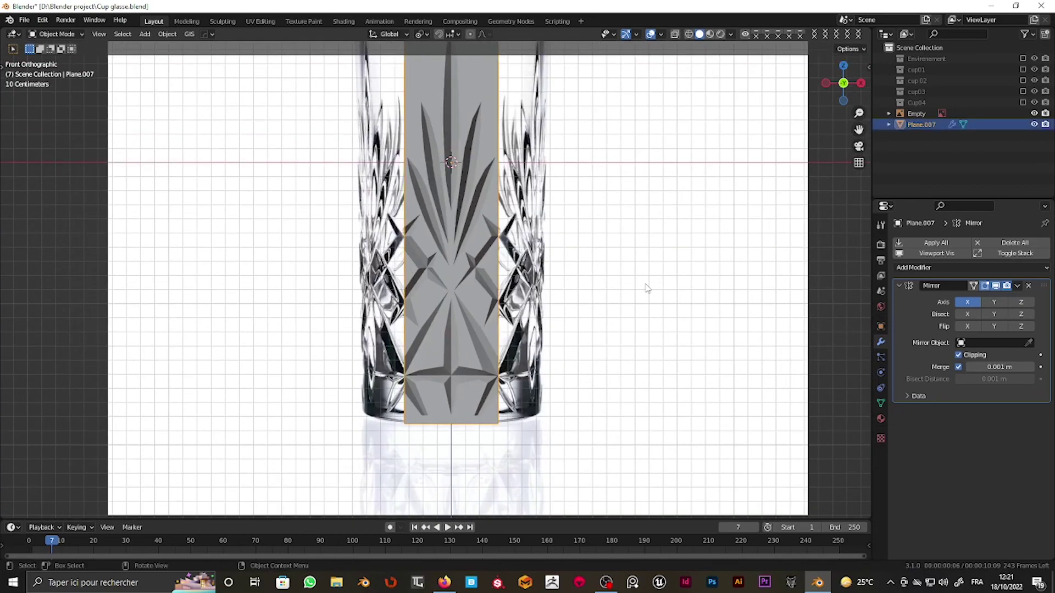
pyautogui.click(1017, 286)
pyautogui.click(964, 299)
# Step: Briefly enter edit mode on the panel, then return to object mode
pyautogui.scroll(-1, 617, 265)
pyautogui.press('Tab')
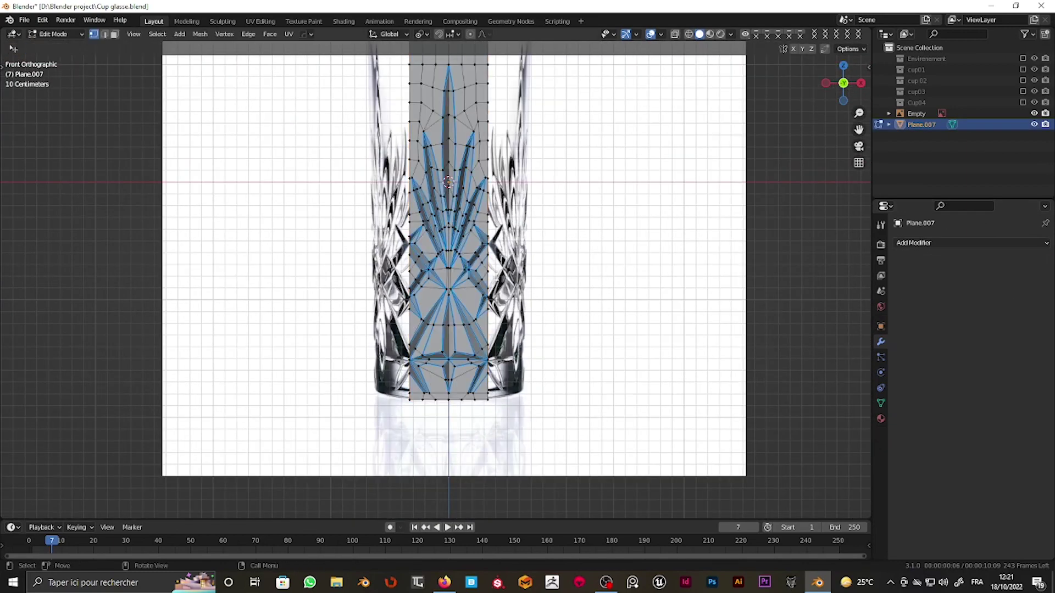
pyautogui.hotkey('ctrl', 'l')
pyautogui.hotkey('ctrl', 'z')
pyautogui.press('Tab')
# Step: Add a Mirror modifier and move the half panel along X
pyautogui.click(944, 242)
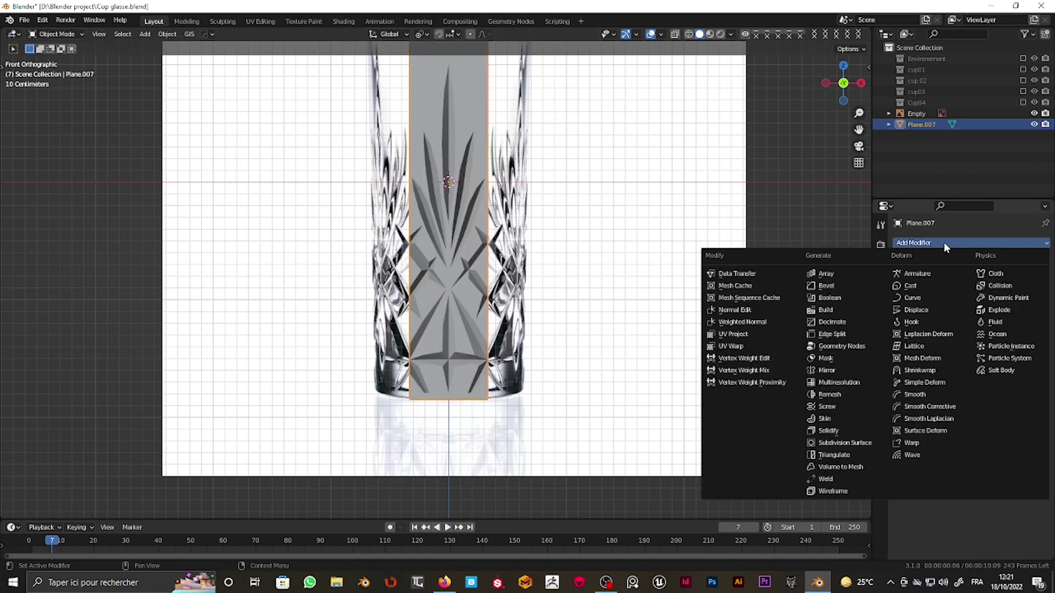
pyautogui.click(826, 370)
pyautogui.press('Tab')
pyautogui.scroll(4, 567, 246)
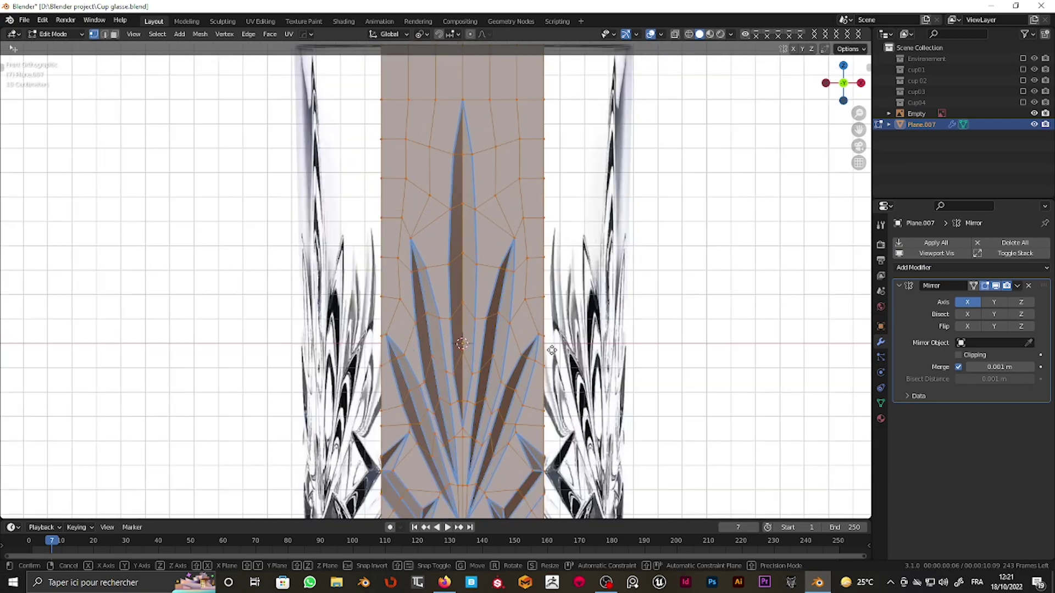
pyautogui.press('g')
pyautogui.press('x')
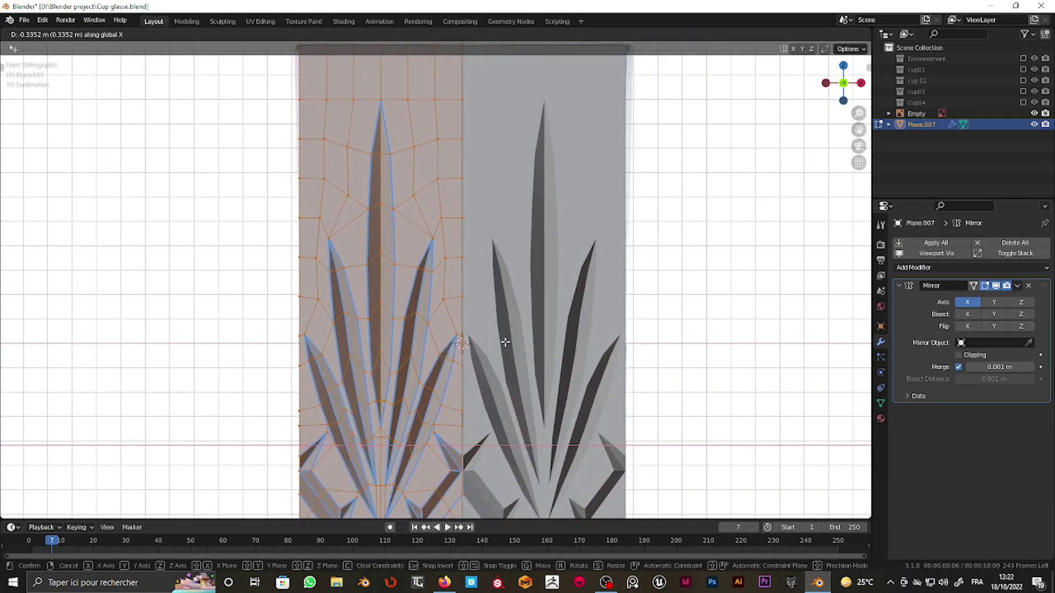
pyautogui.click(501, 344)
# Step: Enable mirror Clipping and shift the half 0.3352 m along X onto the seam
pyautogui.scroll(4, 564, 348)
pyautogui.click(976, 355)
pyautogui.scroll(2, 641, 330)
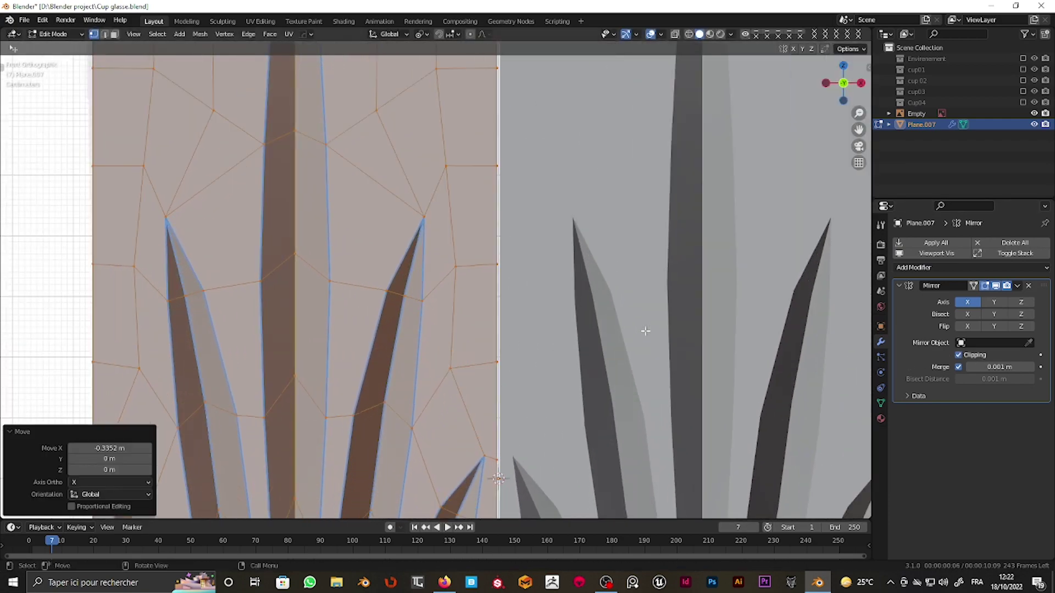
pyautogui.scroll(2, 640, 330)
pyautogui.press('g')
pyautogui.press('x')
pyautogui.click(663, 330)
pyautogui.scroll(-3, 546, 318)
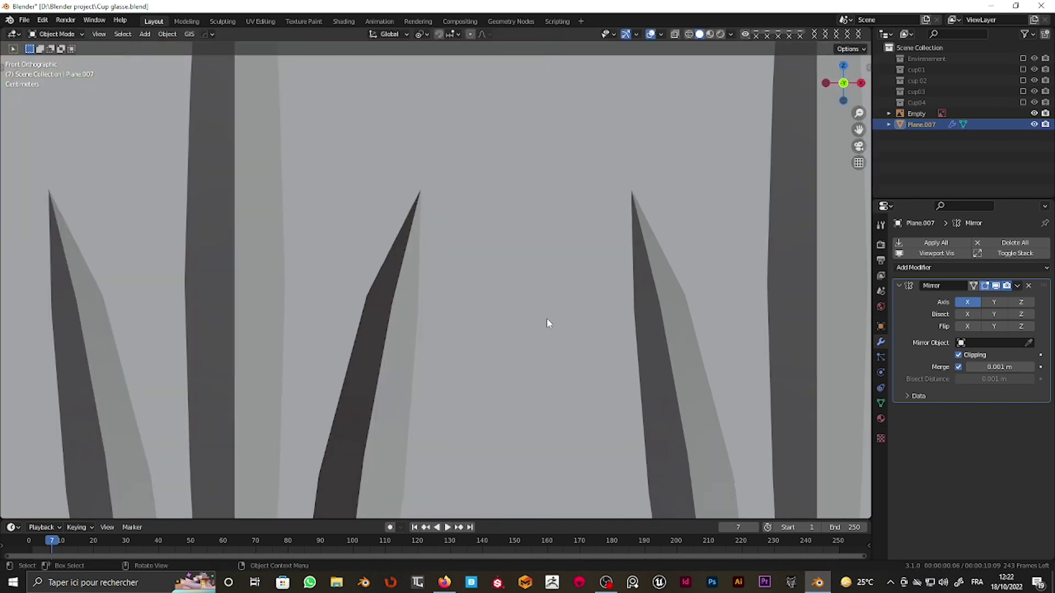
pyautogui.scroll(-4, 488, 363)
# Step: Add an Array modifier to the panel with a count of 18
pyautogui.press('Tab')
pyautogui.scroll(-2, 486, 276)
pyautogui.scroll(1, 535, 247)
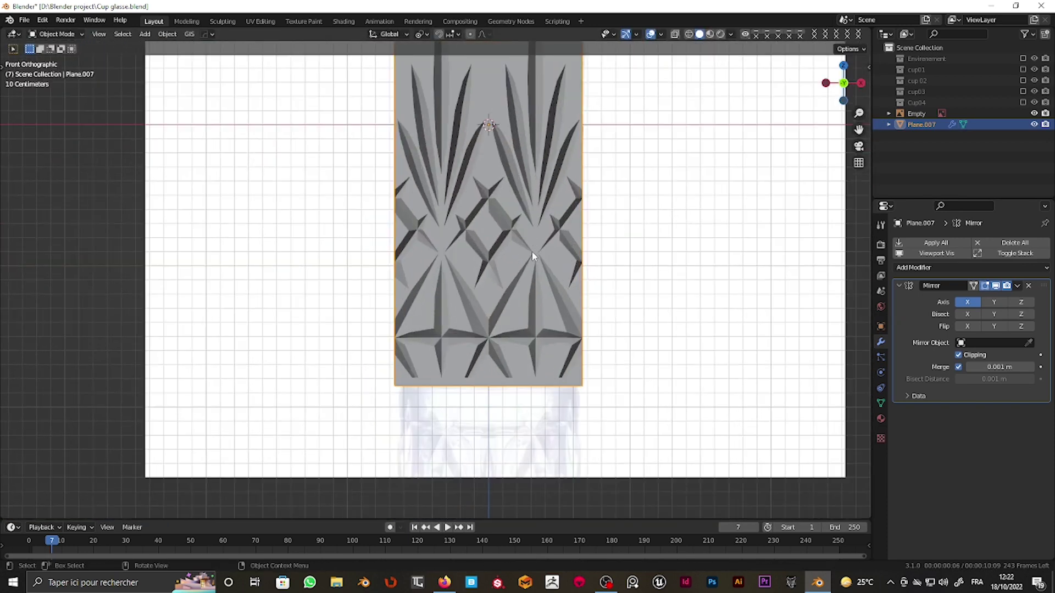
pyautogui.moveTo(532, 251); pyautogui.dragTo(522, 268, button='middle')
pyautogui.scroll(2, 522, 269)
pyautogui.click(928, 268)
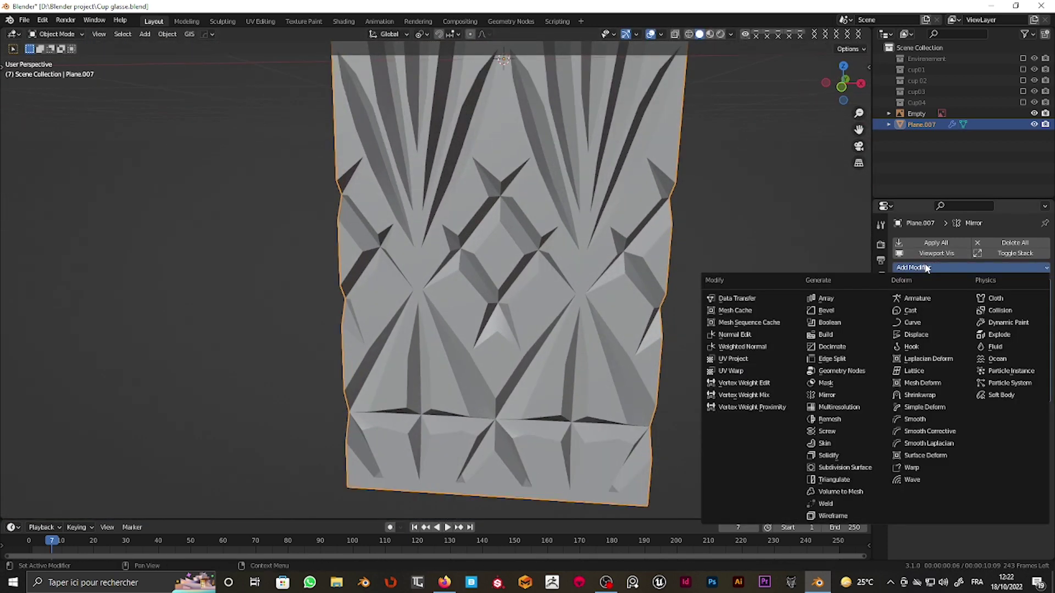
pyautogui.click(838, 299)
pyautogui.scroll(-3, 707, 263)
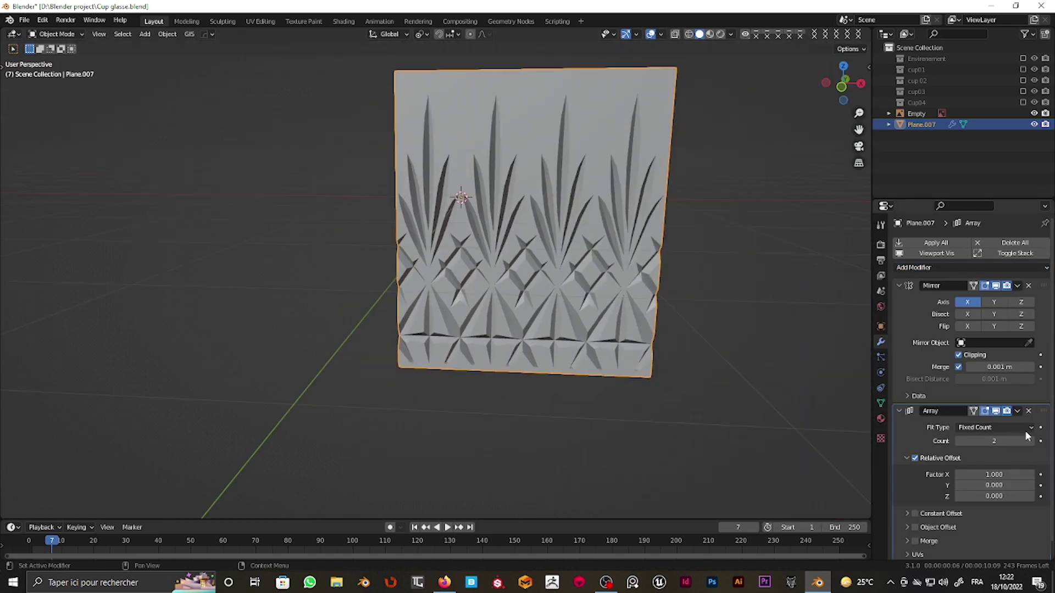
pyautogui.moveTo(1027, 442); pyautogui.dragTo(1042, 441)
# Step: Remove the Array modifier, leaving only the Mirror
pyautogui.scroll(-2, 647, 292)
pyautogui.scroll(-2, 645, 292)
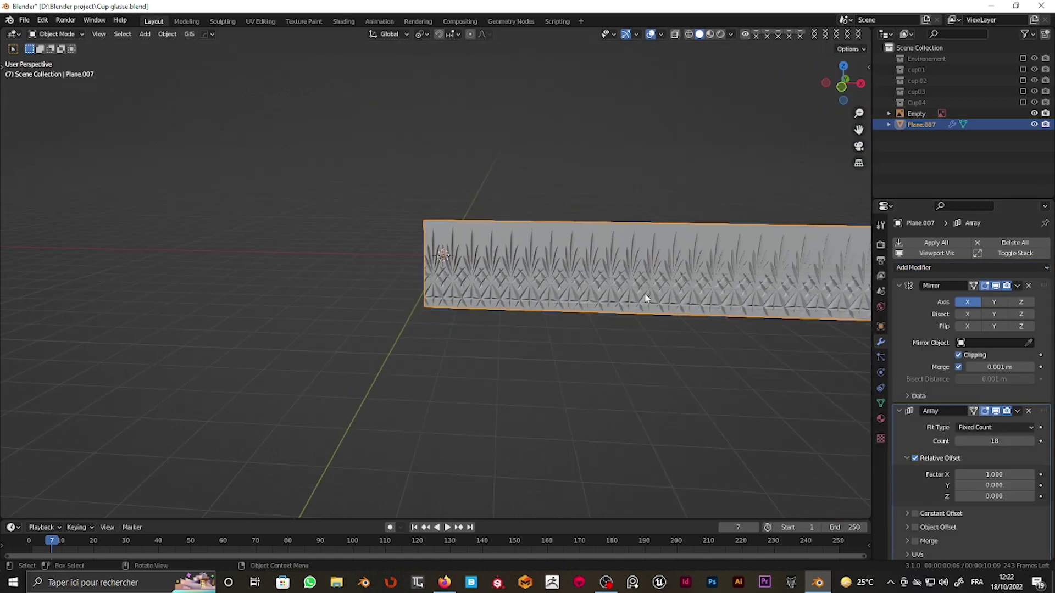
pyautogui.scroll(-1, 651, 298)
pyautogui.click(1029, 411)
pyautogui.scroll(2, 498, 216)
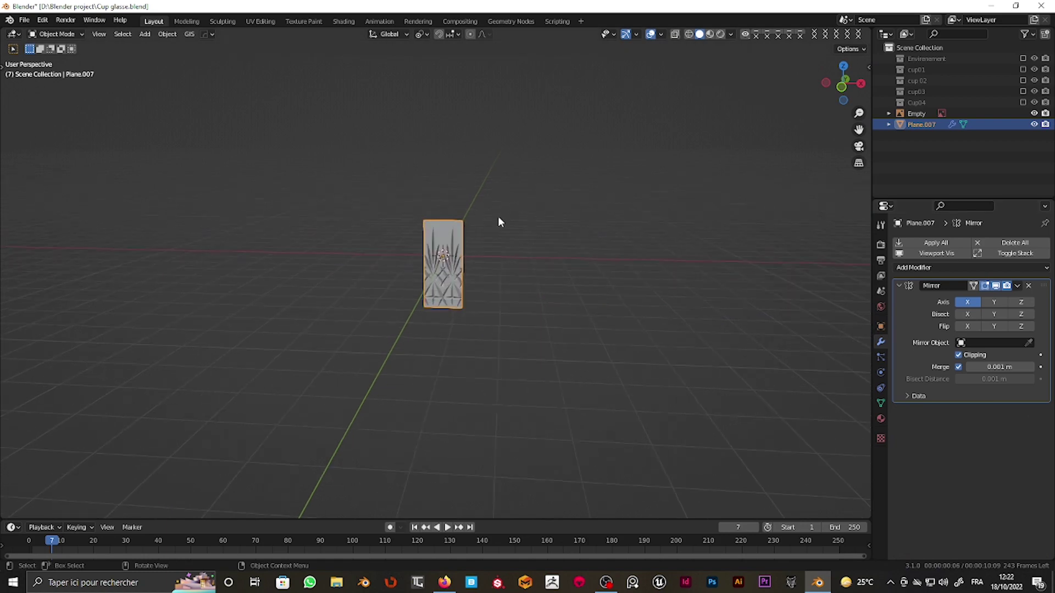
pyautogui.scroll(2, 493, 222)
# Step: In orthographic view, turn off the Mirror's edit-mode display and reselect the panel
pyautogui.press('KP_5')
pyautogui.scroll(4, 493, 222)
pyautogui.scroll(4, 490, 224)
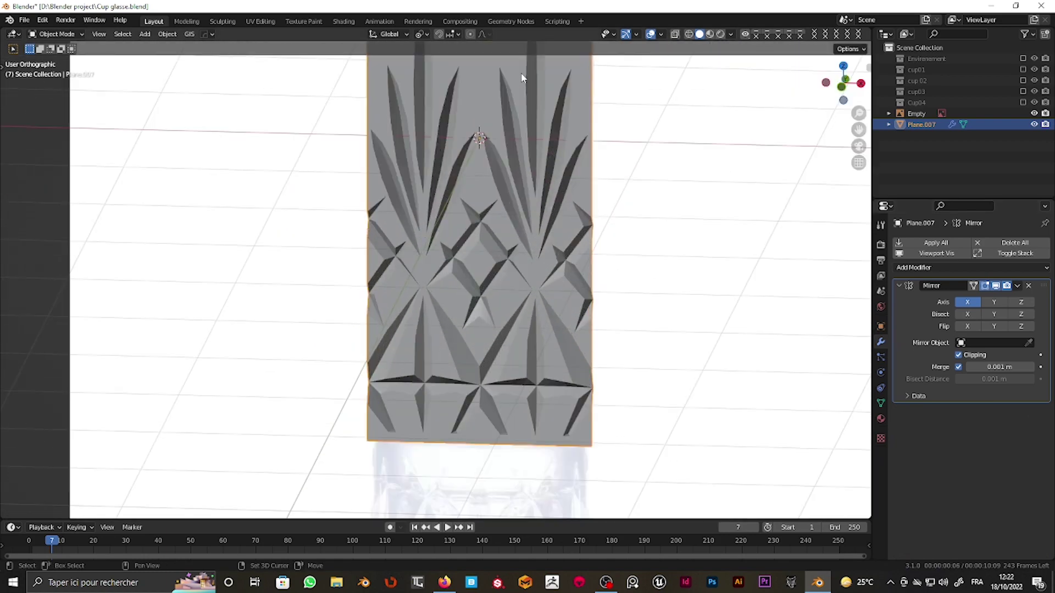
pyautogui.click(500, 154)
pyautogui.scroll(-2, 501, 176)
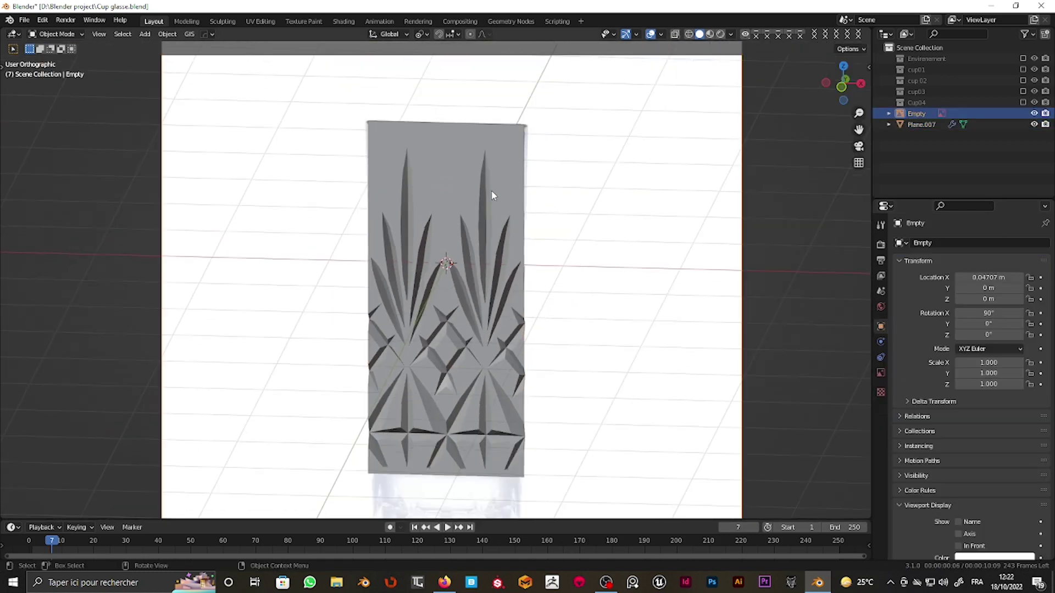
pyautogui.click(491, 192)
pyautogui.press('Tab')
pyautogui.click(985, 285)
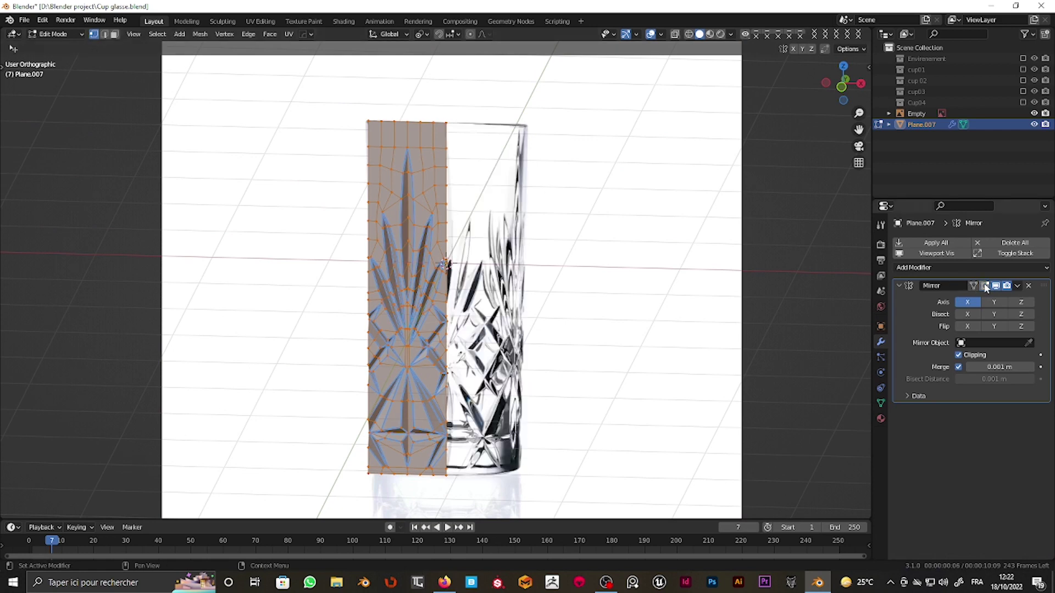
pyautogui.press('Tab')
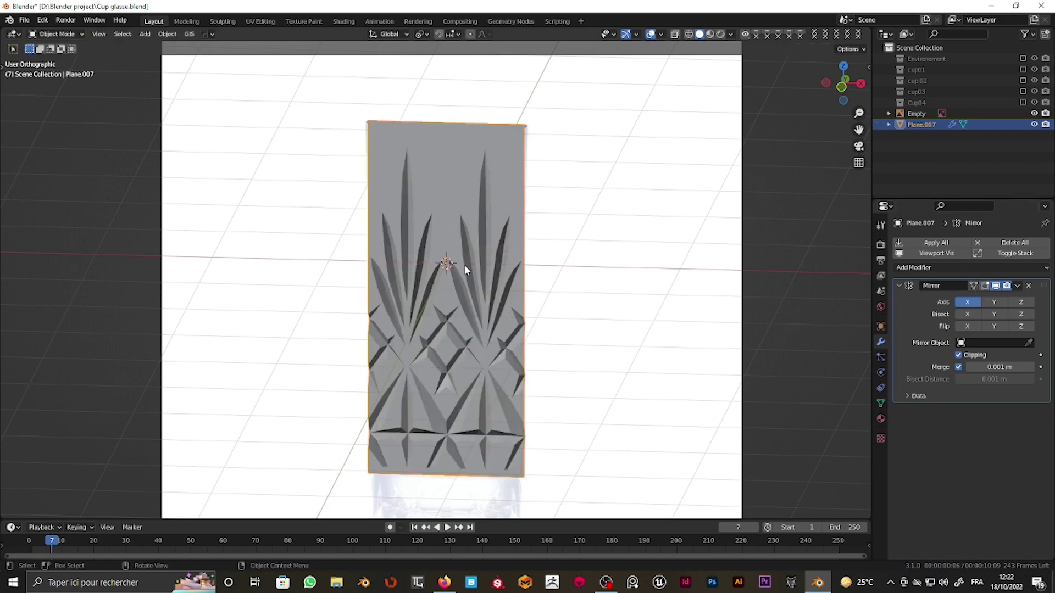
pyautogui.click(464, 265)
pyautogui.hotkey('ctrl', '1')
pyautogui.click(466, 262)
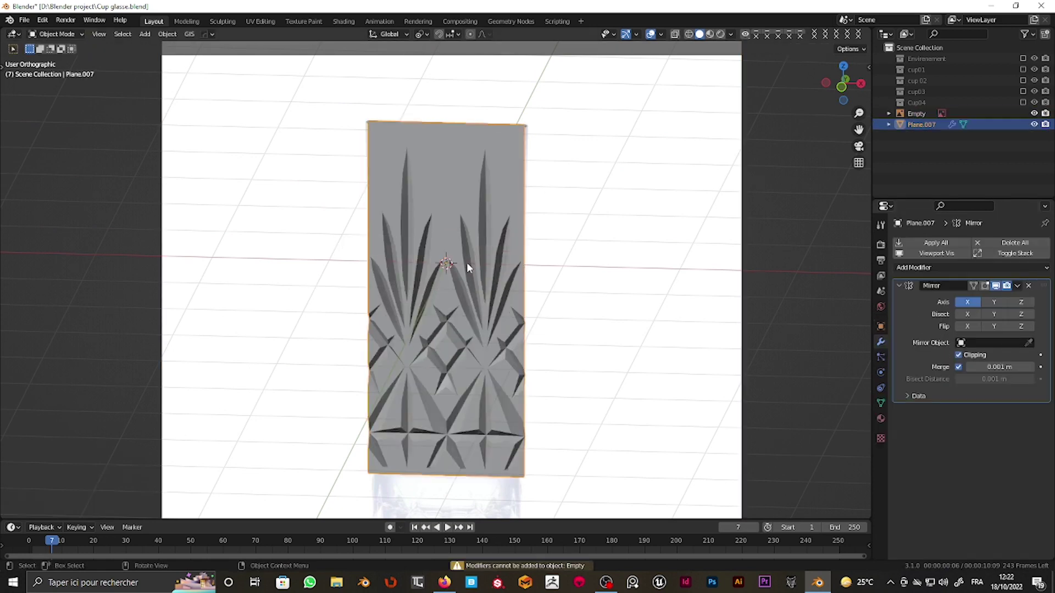
# Step: Add a Catmull-Clark Subdivision Surface modifier (viewport 1, render 2) after the Mirror
pyautogui.click(941, 268)
pyautogui.click(844, 468)
pyautogui.scroll(2, 489, 341)
pyautogui.scroll(-3, 462, 312)
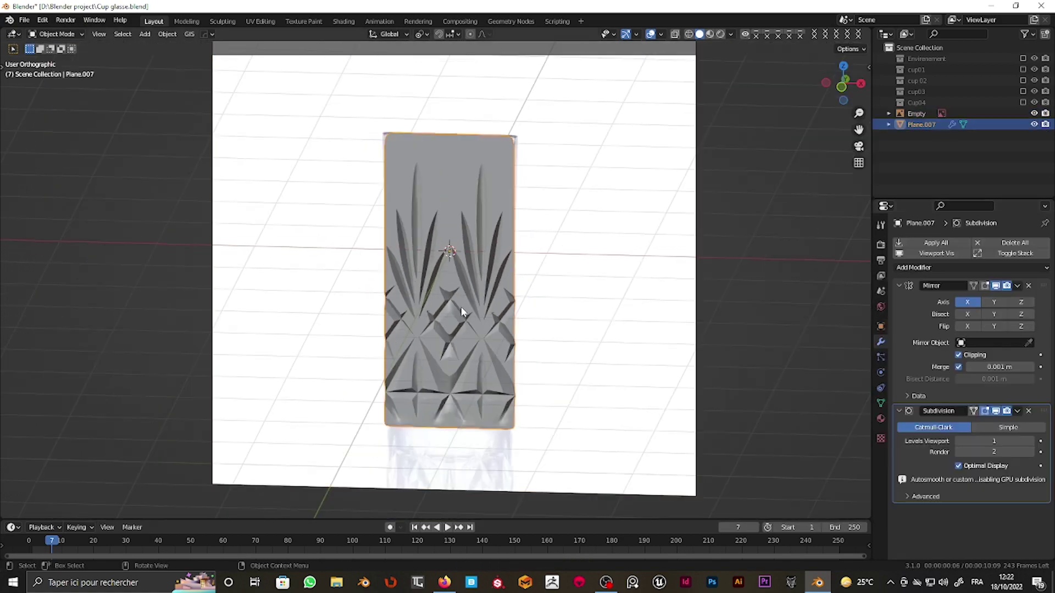
pyautogui.scroll(4, 456, 286)
pyautogui.scroll(3, 451, 259)
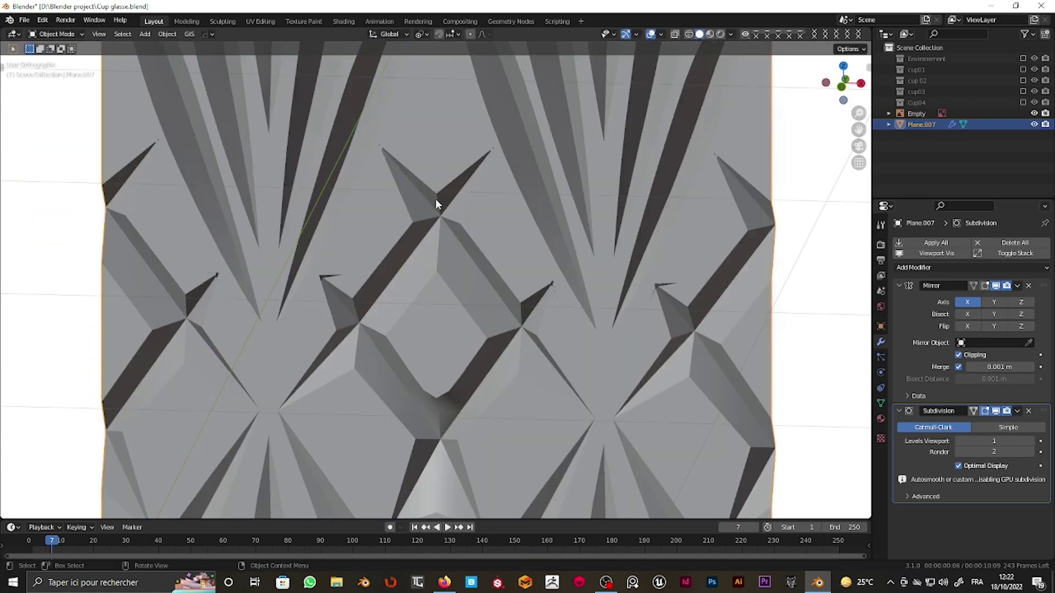
pyautogui.scroll(-6, 439, 203)
pyautogui.moveTo(455, 276); pyautogui.dragTo(456, 349, button='middle')
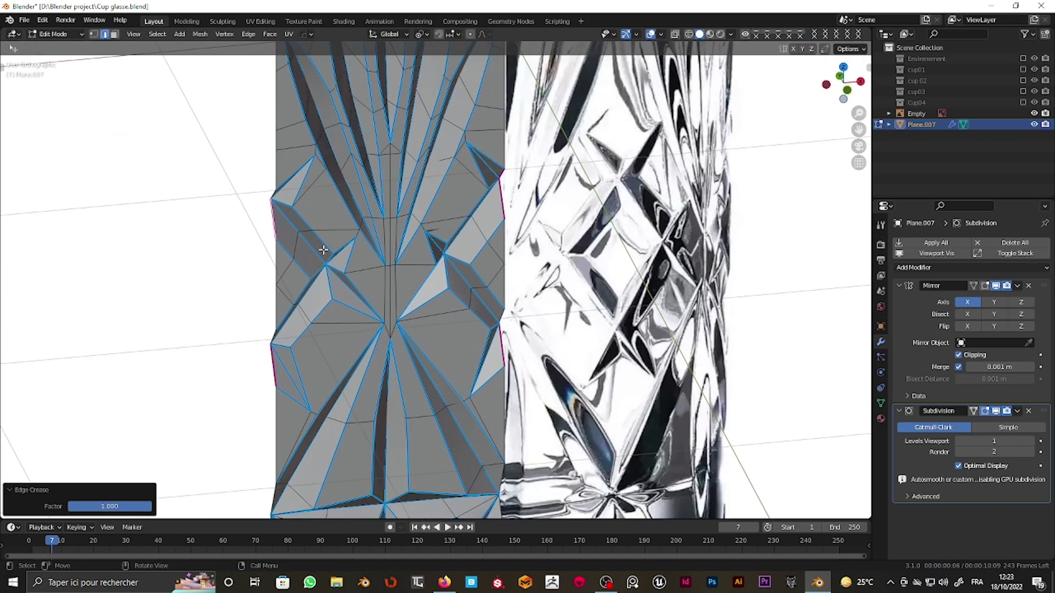
# Step: Try and cancel an edge crease, then show the panel mesh's Object Data properties
pyautogui.hotkey('shift', 'e')
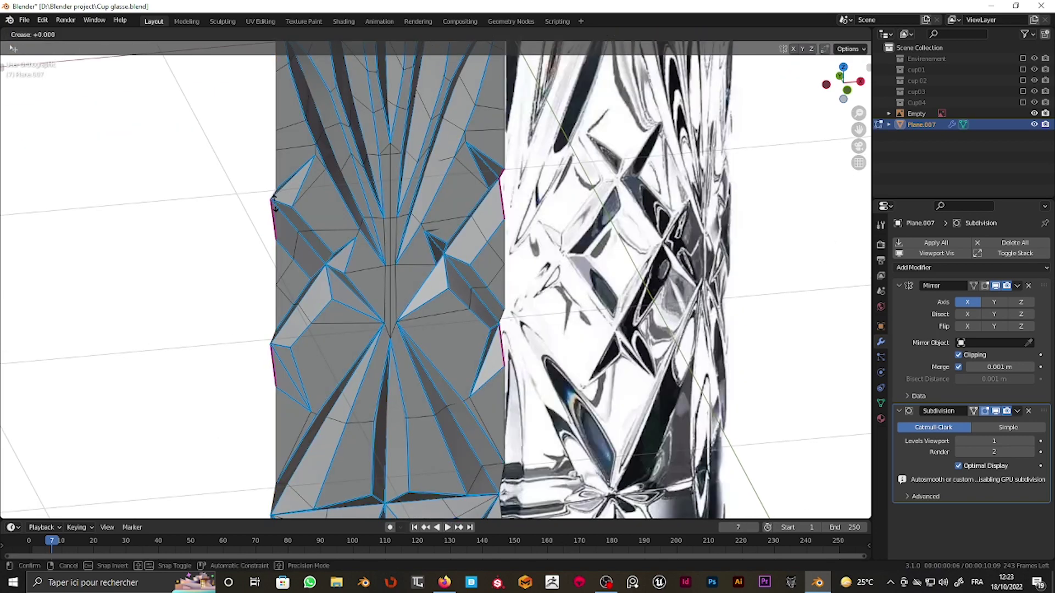
pyautogui.rightClick(273, 202)
pyautogui.scroll(5, 255, 334)
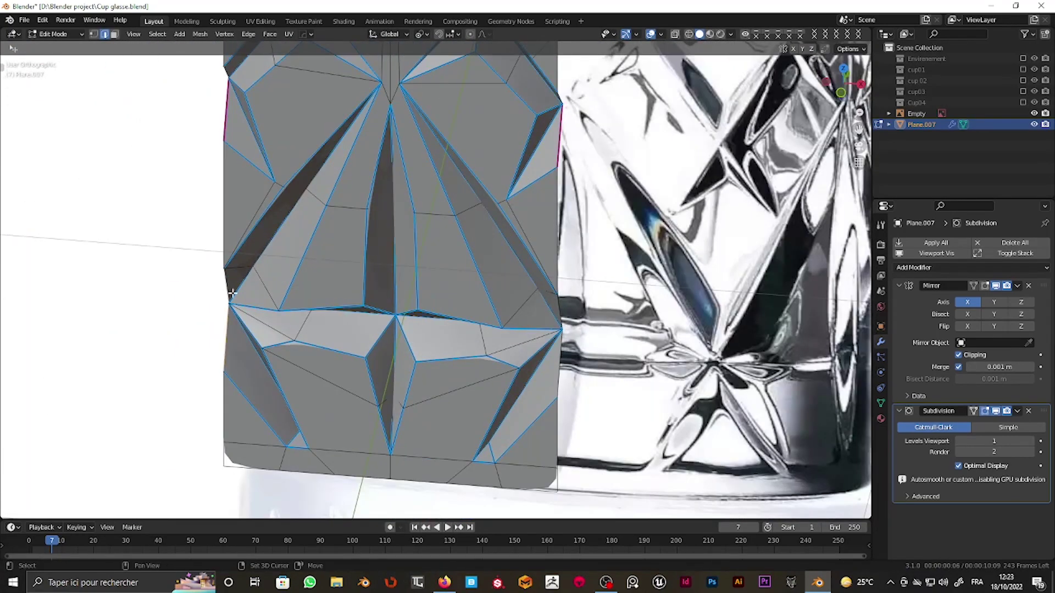
pyautogui.scroll(-4, 569, 359)
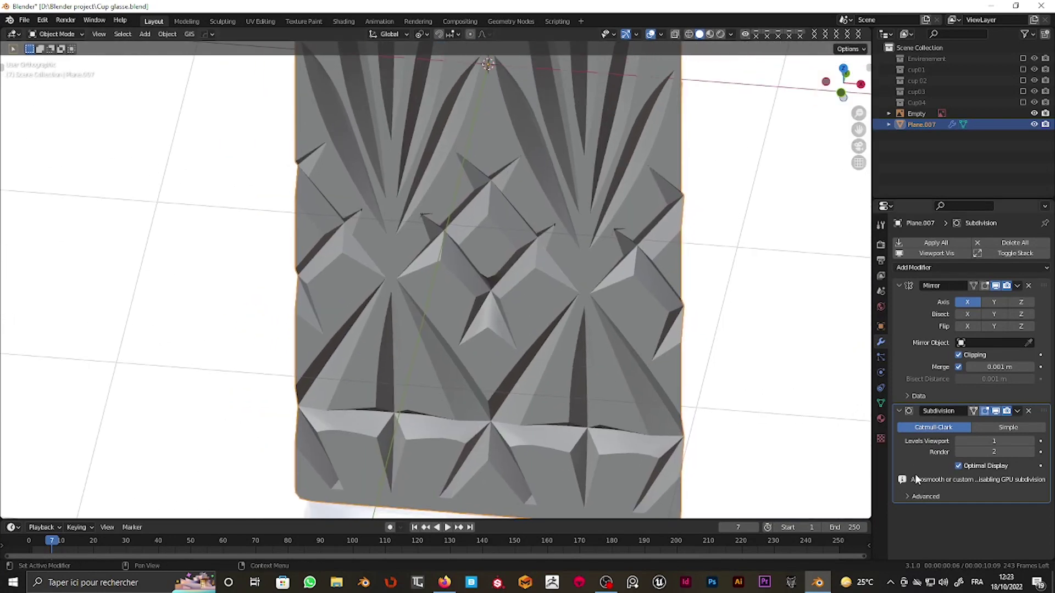
pyautogui.click(880, 401)
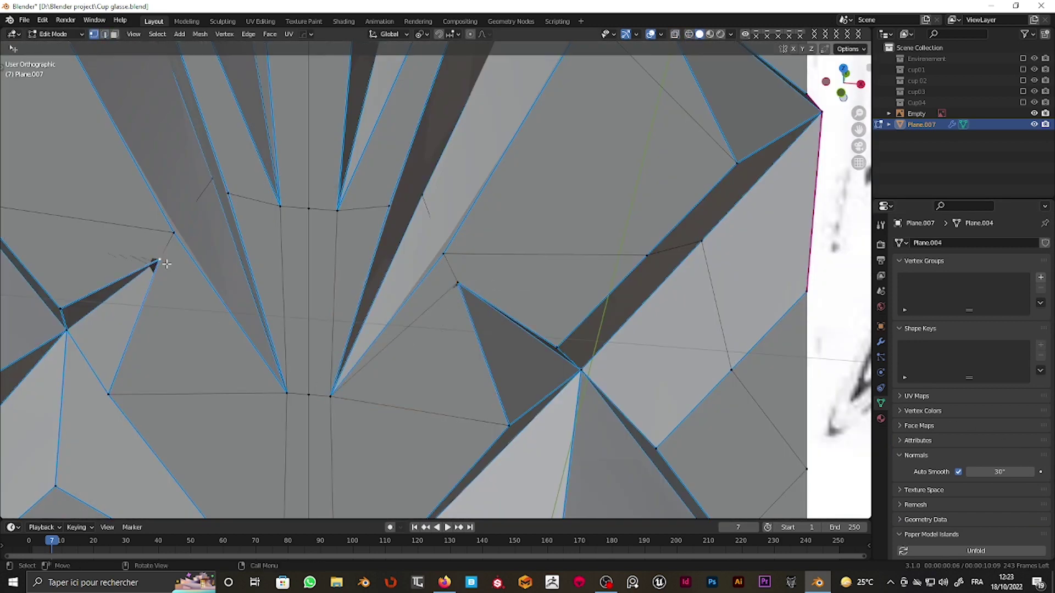
# Step: Vertex-slide the dark triangle's tip vertex about 0.0656 along its edge
pyautogui.hotkey('shift', 'v')
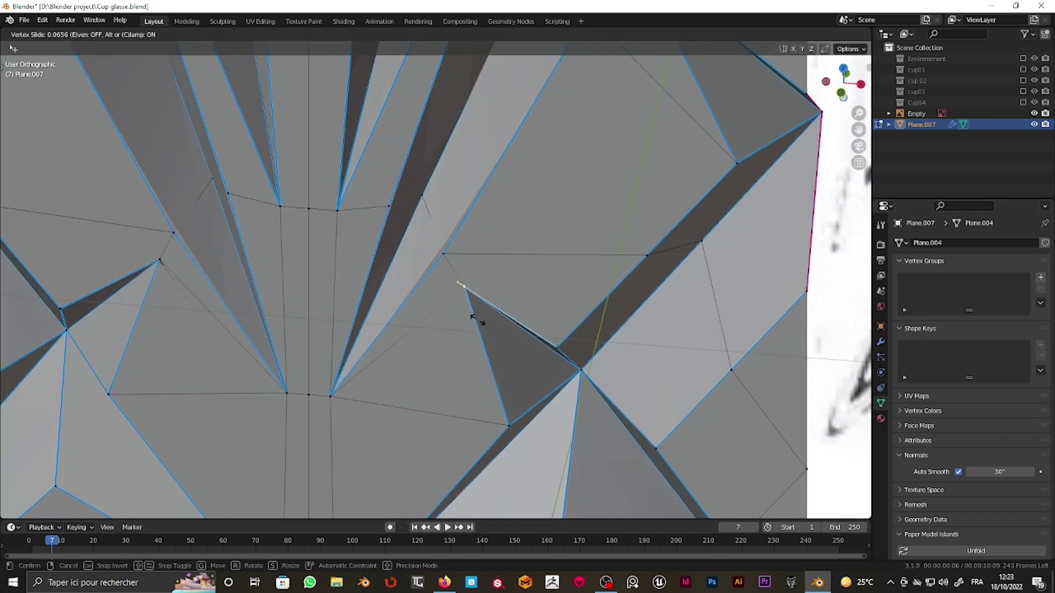
pyautogui.click(418, 310)
pyautogui.click(160, 260)
pyautogui.hotkey('shift', 'v')
pyautogui.click(154, 293)
pyautogui.click(487, 331)
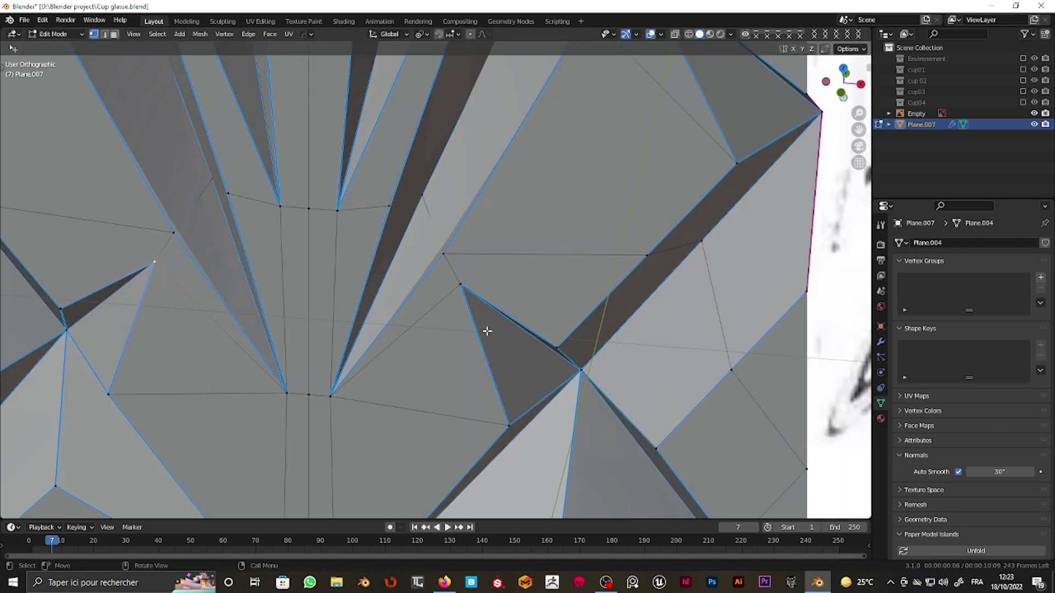
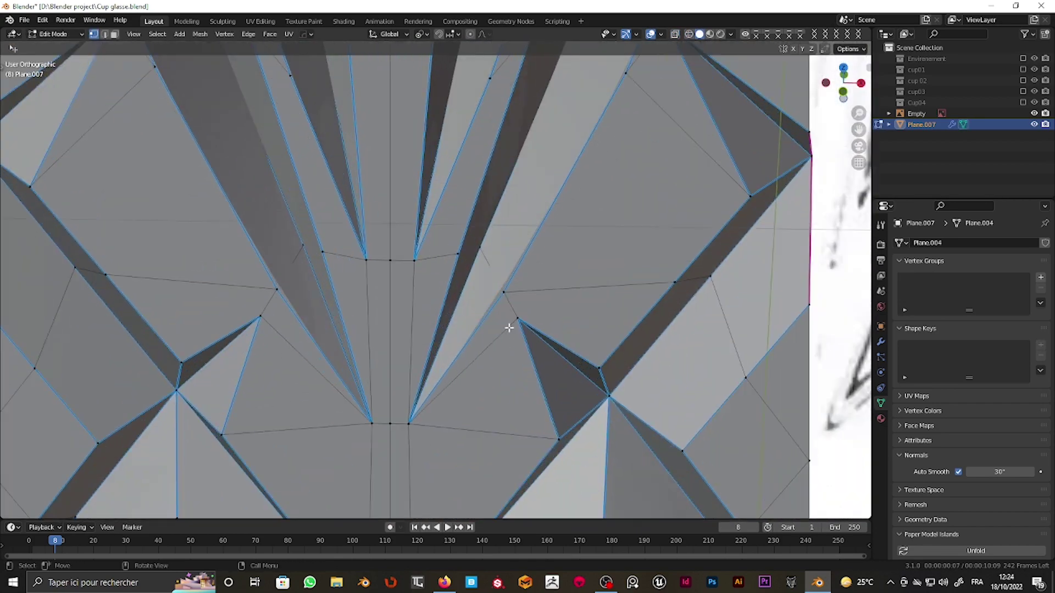
# Step: Delete the stray edge from the Plane.007 cut-crystal pattern
pyautogui.scroll(5, 473, 282)
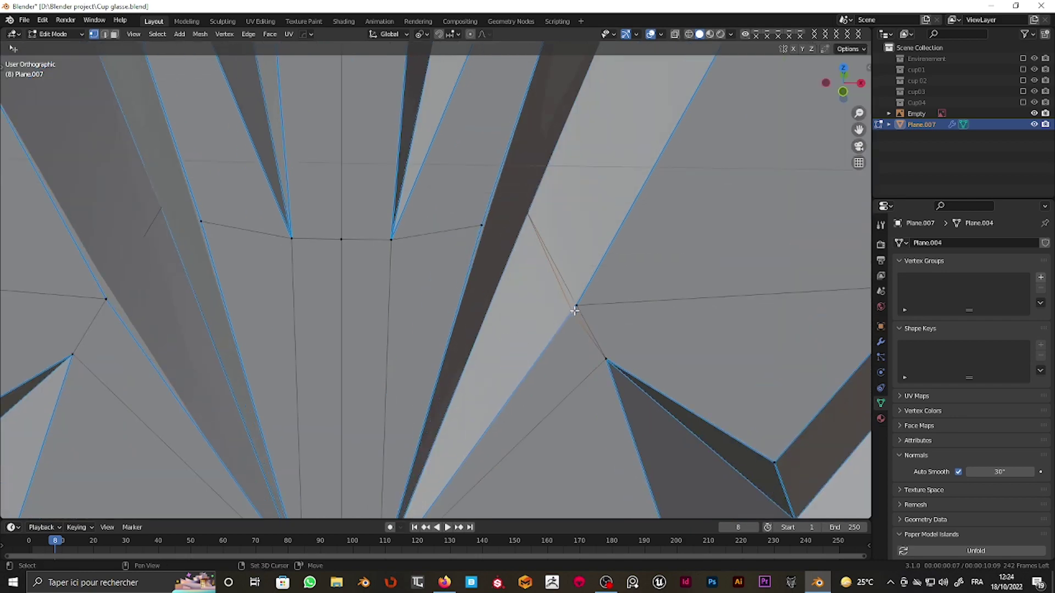
pyautogui.scroll(-3, 546, 351)
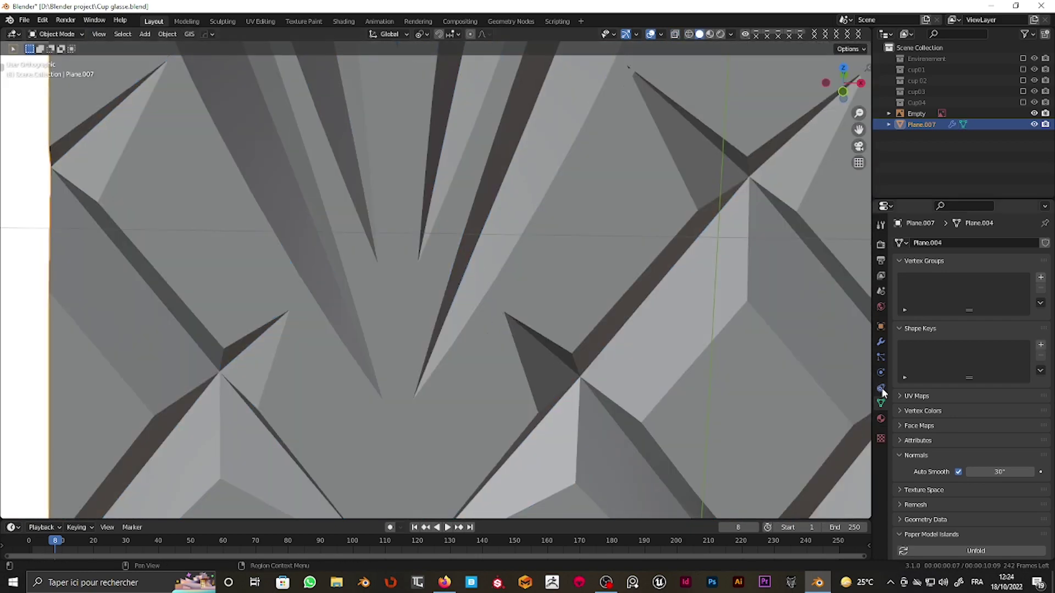
pyautogui.scroll(-4, 476, 401)
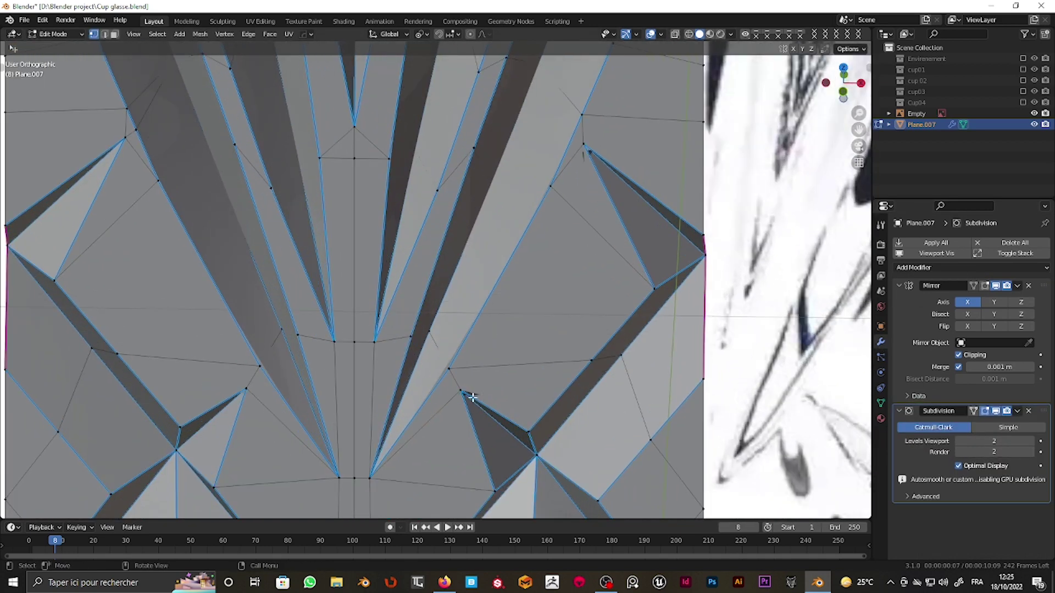
pyautogui.keyDown('shift'); pyautogui.moveTo(280, 413); pyautogui.dragTo(372, 354, button='middle'); pyautogui.keyUp('shift')
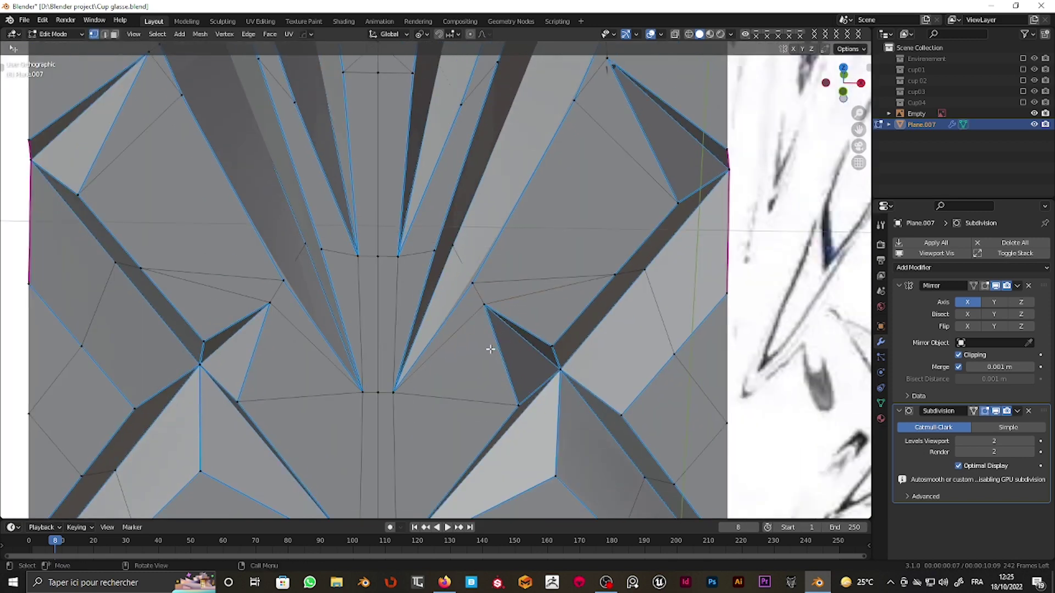
pyautogui.press('x')
pyautogui.click(401, 344)
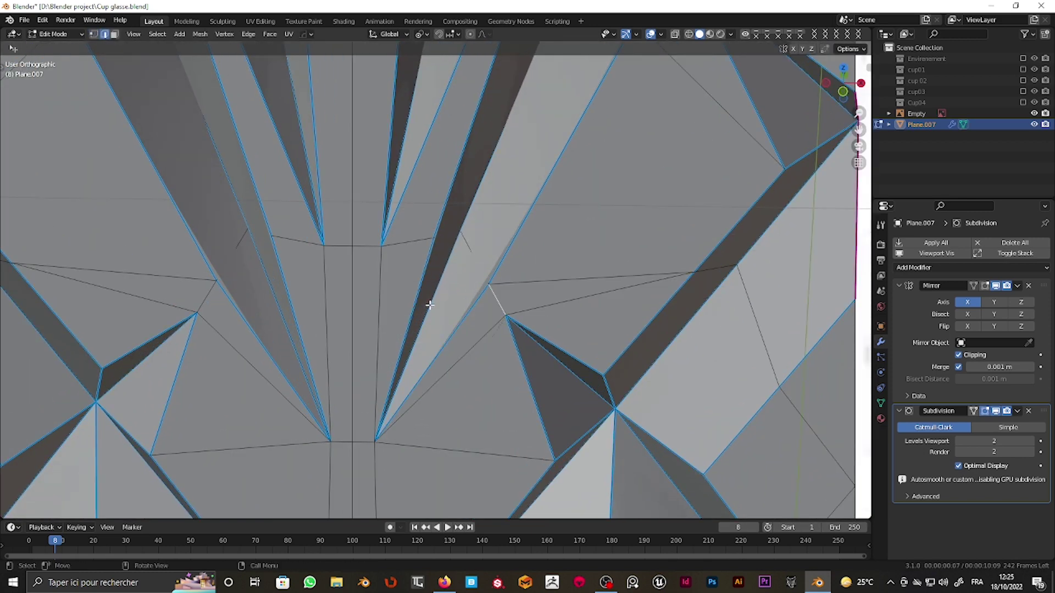
# Step: Switch to vertex select, then preview the smoothed pattern in Object Mode
pyautogui.scroll(-1, 531, 312)
pyautogui.press('1')
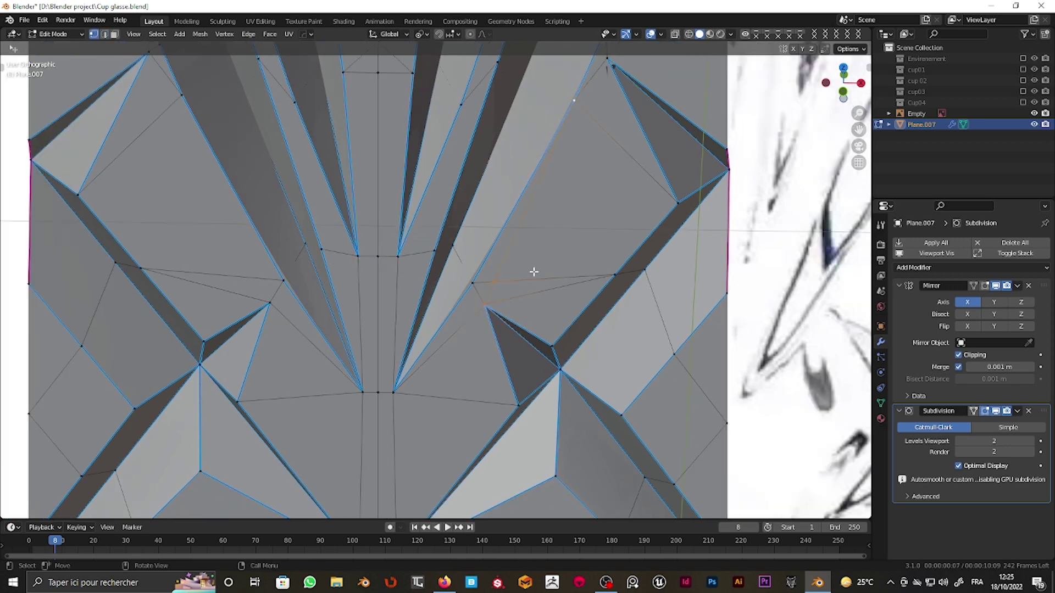
pyautogui.scroll(2, 534, 271)
pyautogui.scroll(-3, 537, 311)
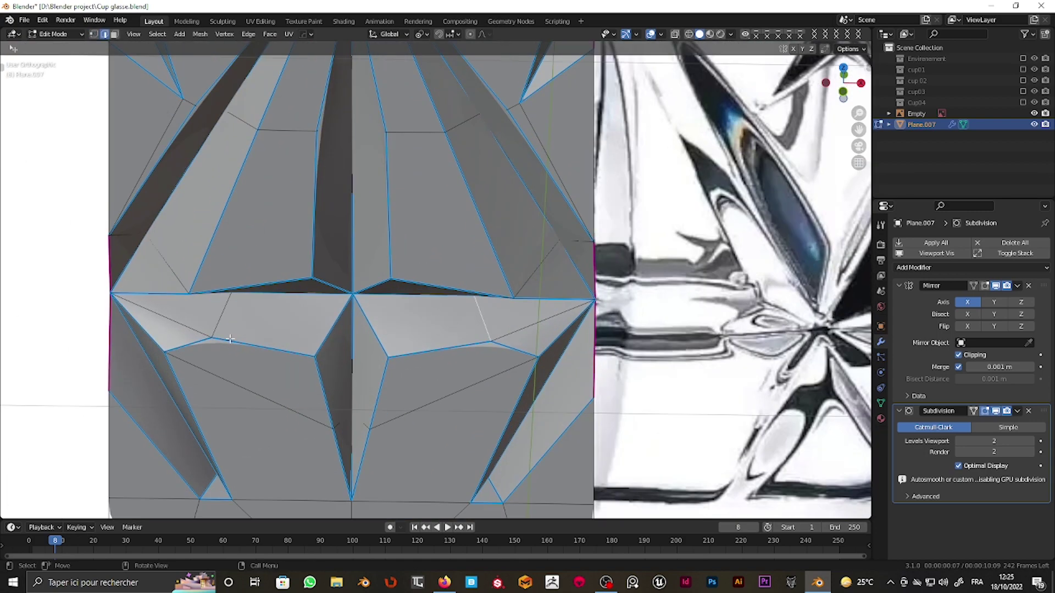
pyautogui.scroll(-3, 230, 340)
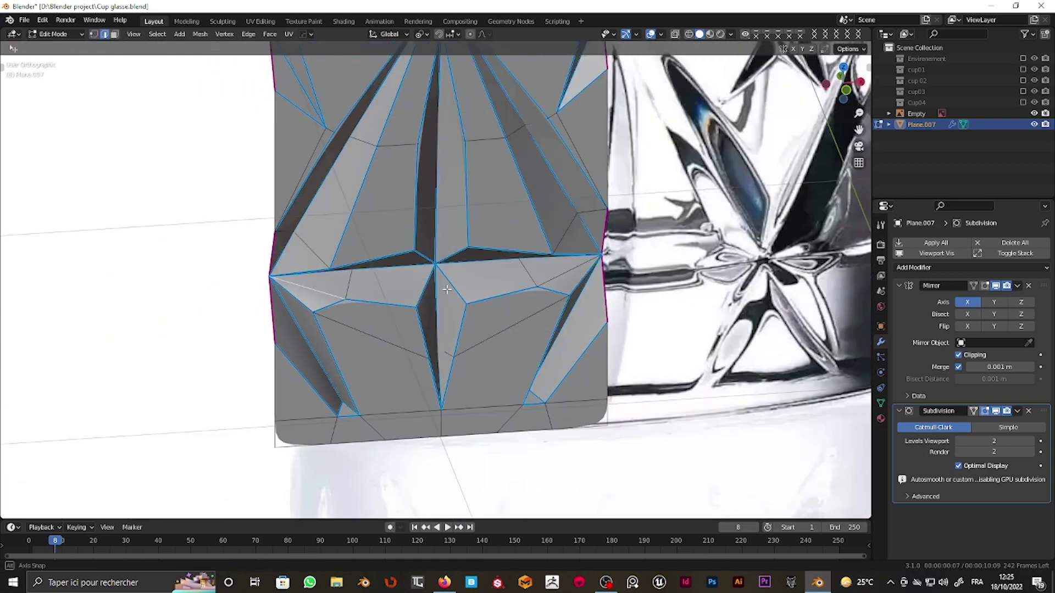
pyautogui.moveTo(230, 340); pyautogui.dragTo(596, 264, button='middle')
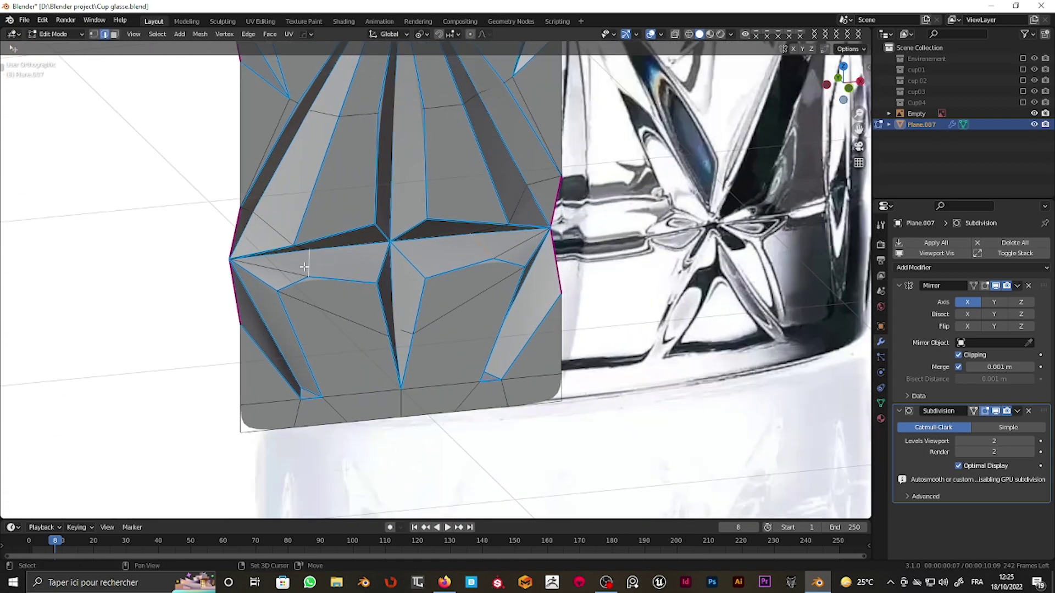
pyautogui.press('Tab')
pyautogui.scroll(-3, 315, 266)
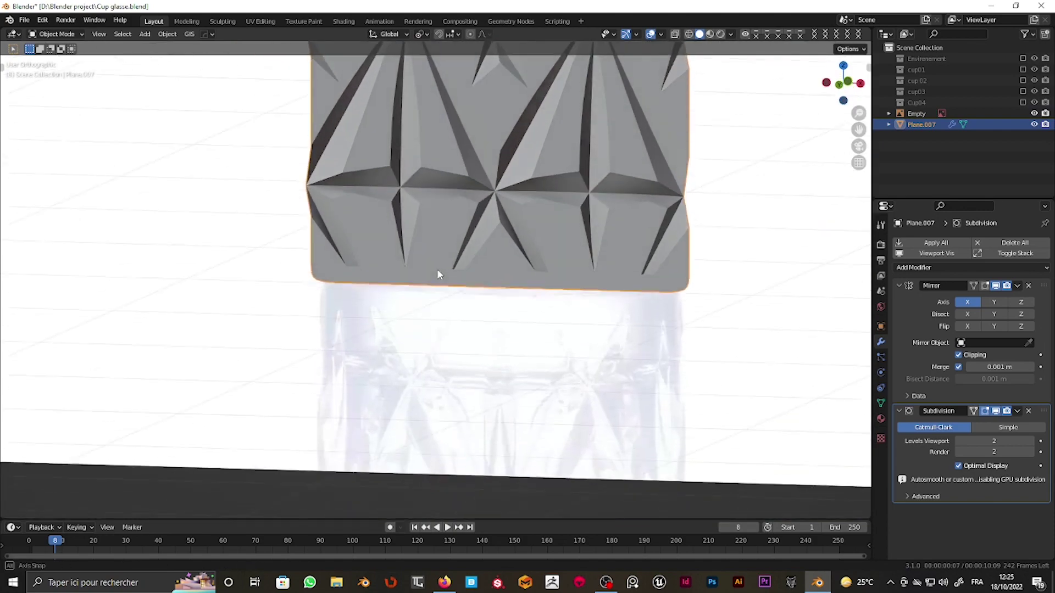
pyautogui.moveTo(437, 269); pyautogui.dragTo(364, 309, button='middle')
pyautogui.scroll(3, 428, 310)
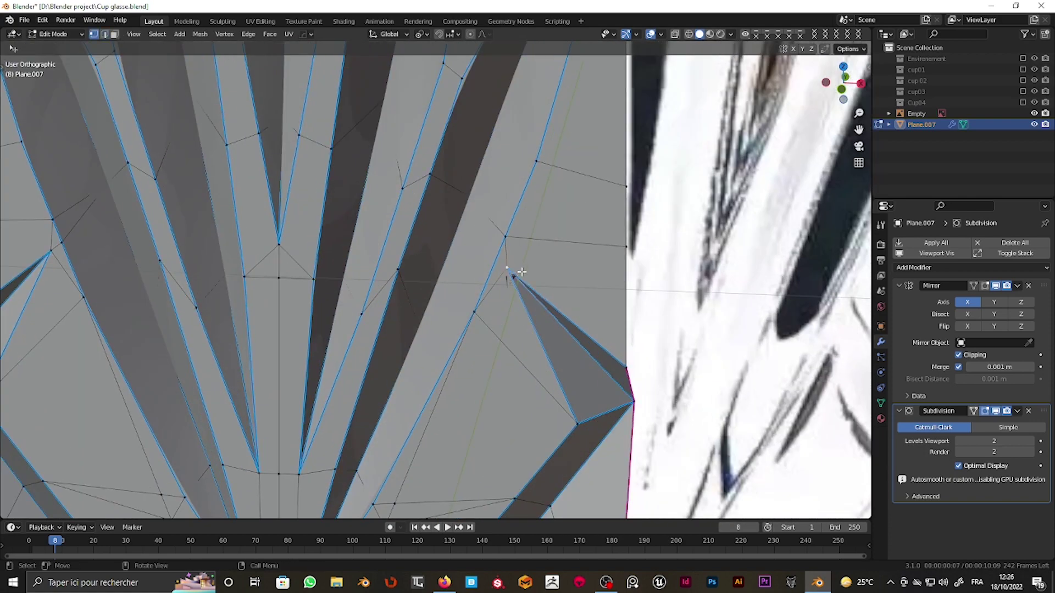
# Step: Bring up the Add Modifier menu for the creased Plane.007
pyautogui.scroll(-3, 521, 276)
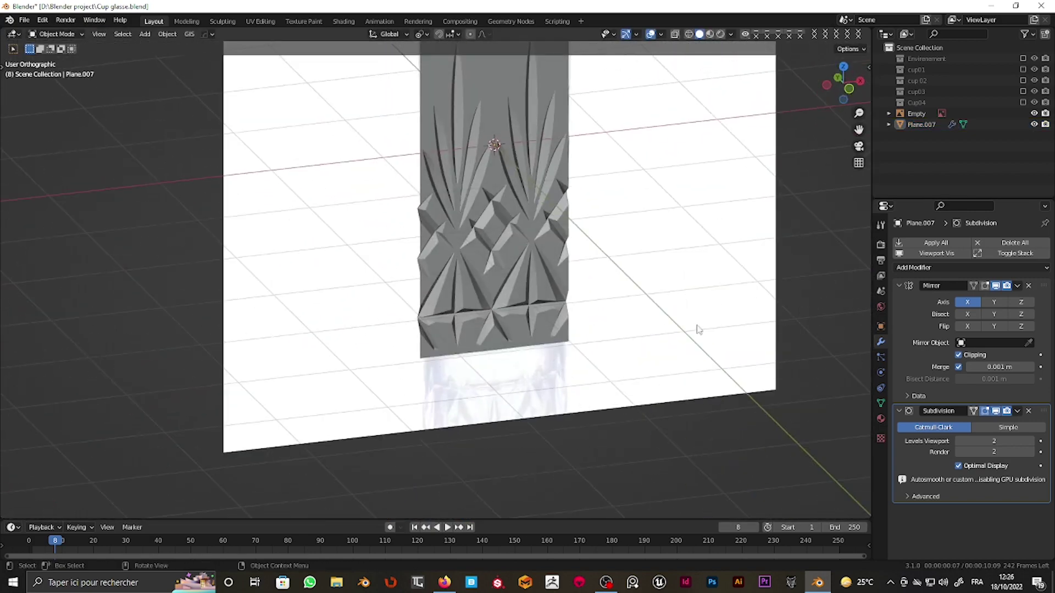
pyautogui.click(928, 268)
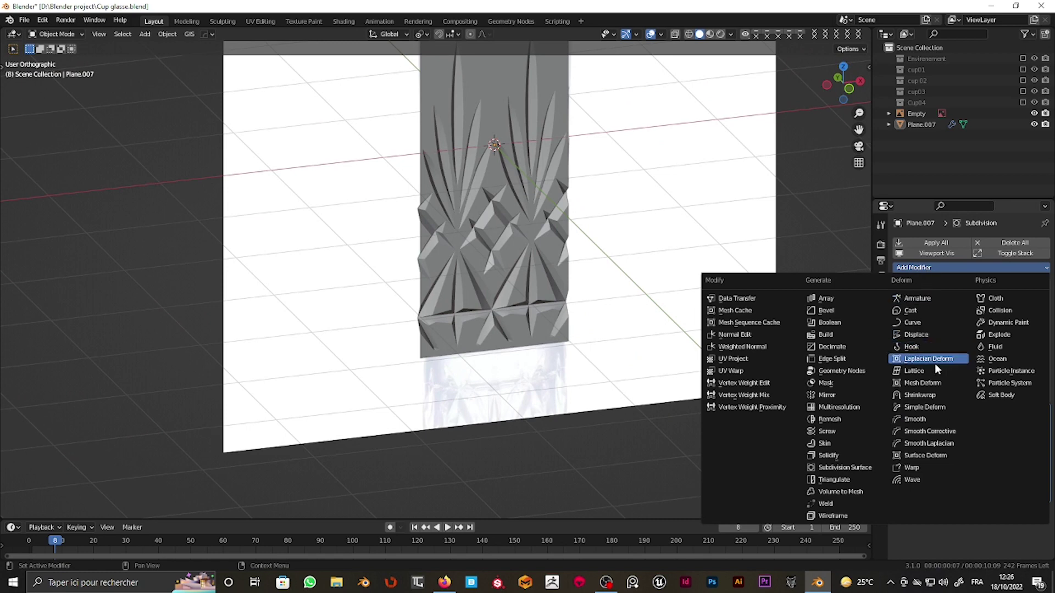
# Step: Add a Simple Deform modifier to the plane and a Plain Axes empty
pyautogui.click(926, 408)
pyautogui.hotkey('shift', 'a')
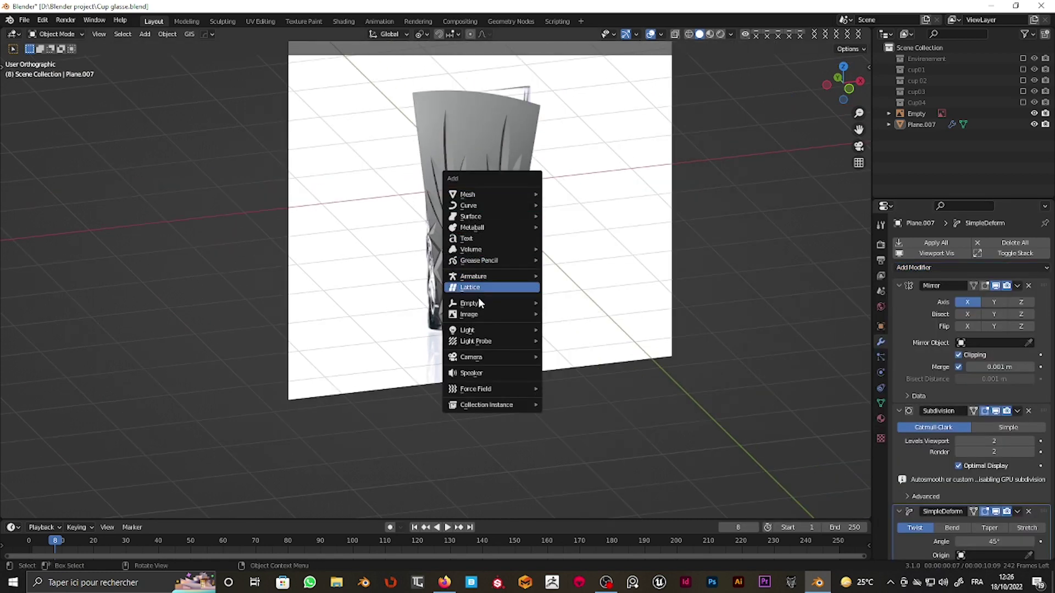
pyautogui.moveTo(470, 303)
pyautogui.click(577, 302)
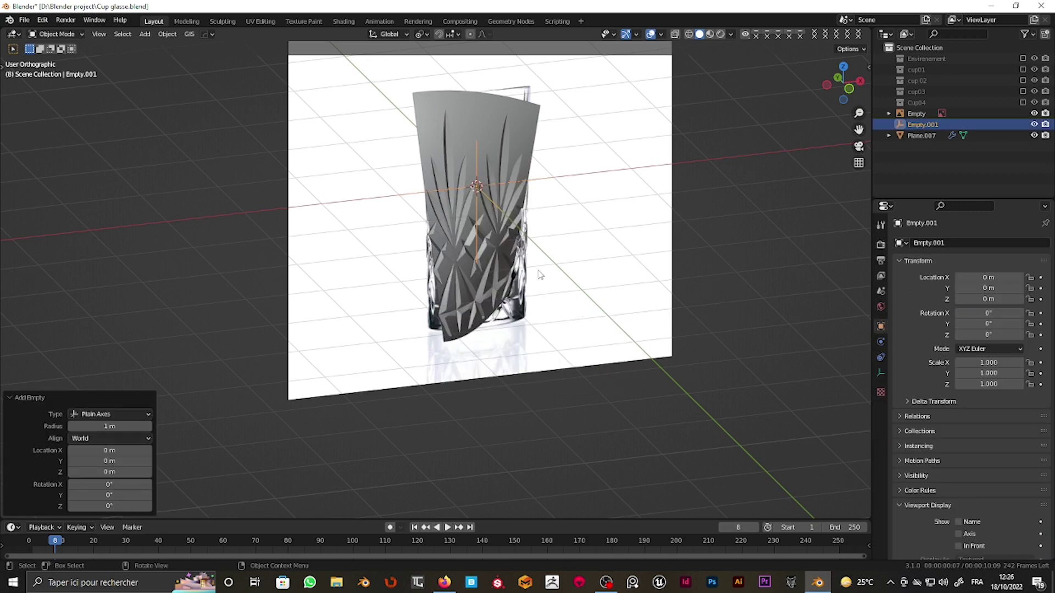
# Step: Hide the glass reference and backdrop, restoring them after an accidental delete
pyautogui.moveTo(540, 275); pyautogui.dragTo(592, 302, button='middle')
pyautogui.click(592, 302)
pyautogui.press('Delete')
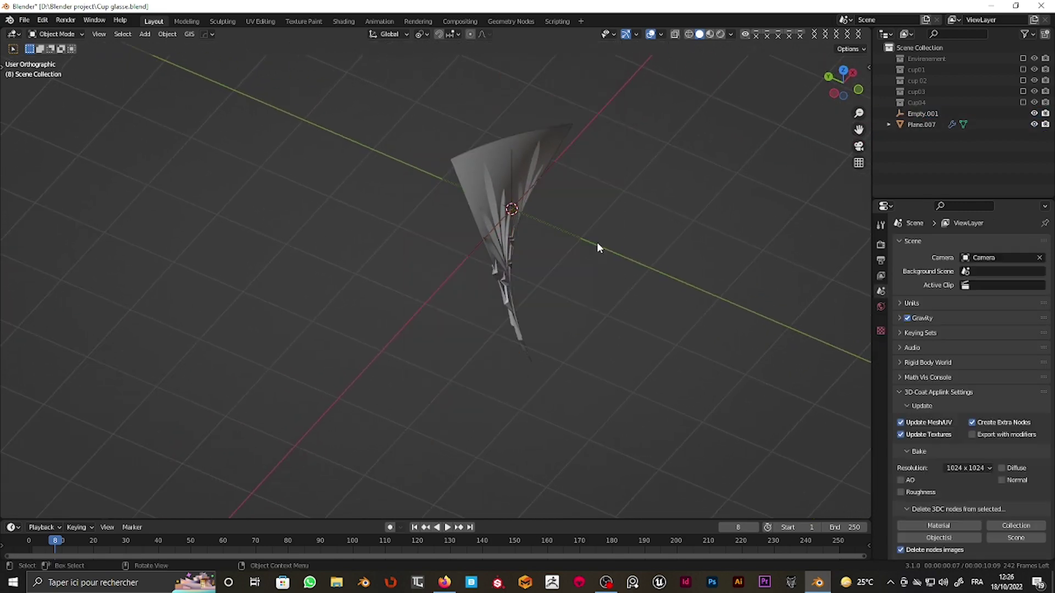
pyautogui.hotkey('ctrl', 'z')
pyautogui.click(526, 159)
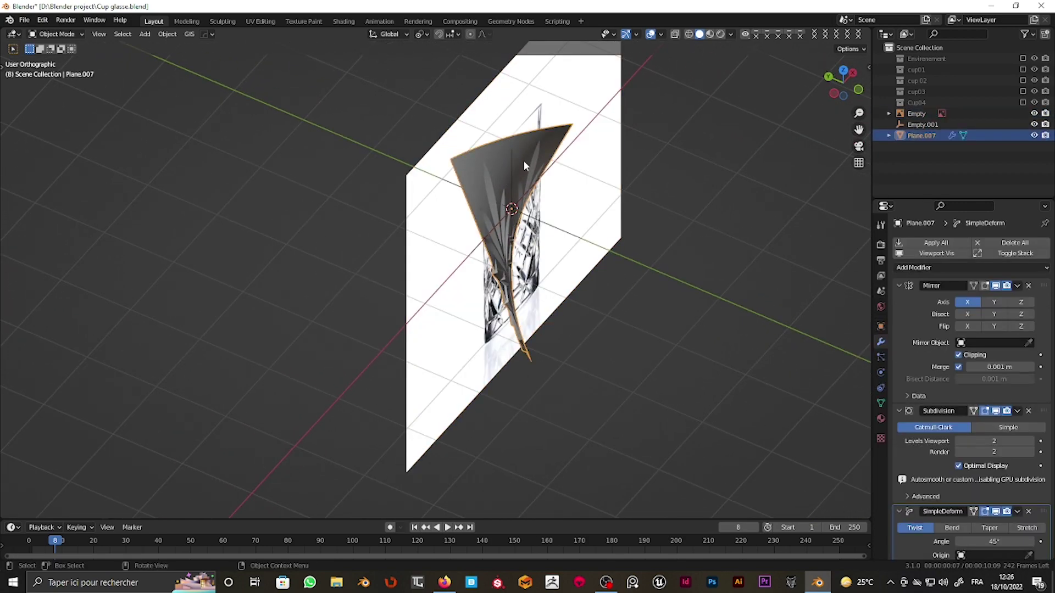
pyautogui.click(597, 154)
pyautogui.press('h')
pyautogui.click(538, 173)
pyautogui.moveTo(537, 172)
pyautogui.mouseDown(button='middle')
pyautogui.moveTo(483, 203)
pyautogui.moveTo(531, 220)
pyautogui.moveTo(574, 181)
pyautogui.moveTo(497, 236)
pyautogui.moveTo(515, 234)
pyautogui.mouseUp(button='middle')
# Step: Scale Empty.001 to about 2.093 and set the deform to Bend around Empty.001 on Z
pyautogui.click(539, 190)
pyautogui.press('s')
pyautogui.click(515, 233)
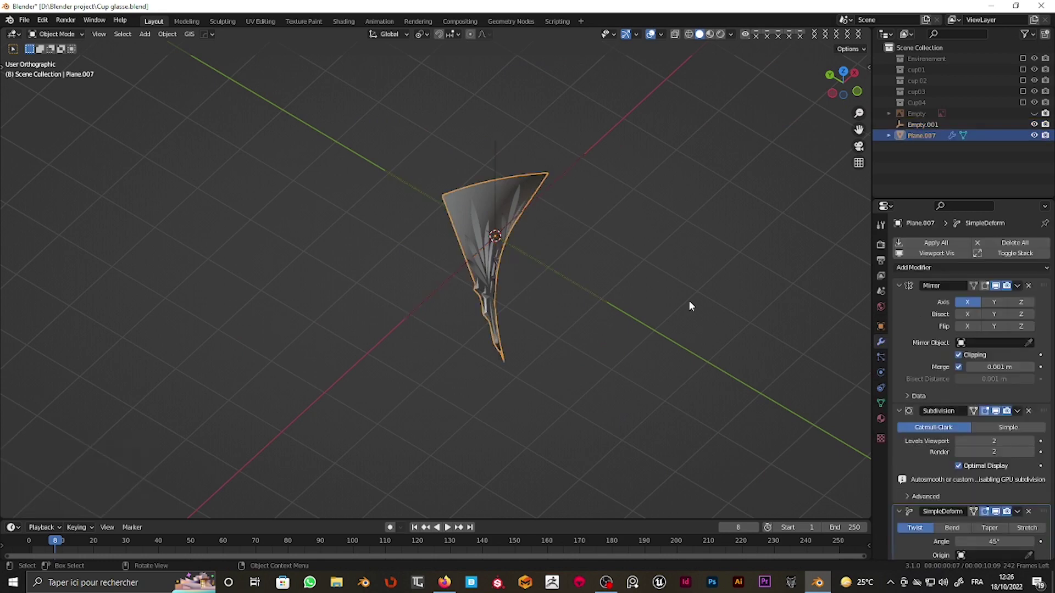
pyautogui.scroll(-1, 978, 440)
pyautogui.scroll(-1, 978, 439)
pyautogui.click(952, 495)
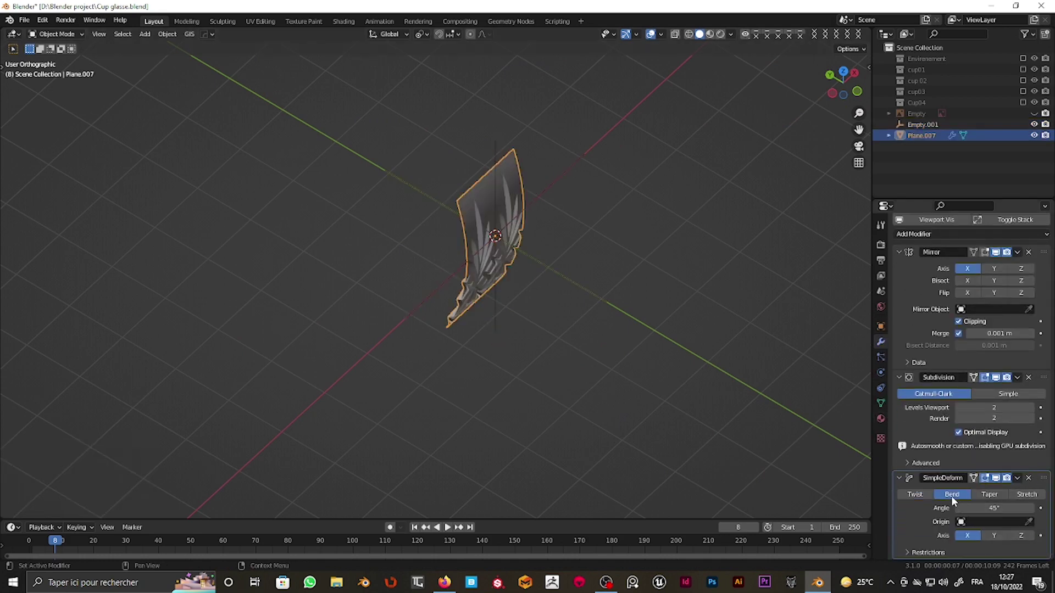
pyautogui.click(497, 146)
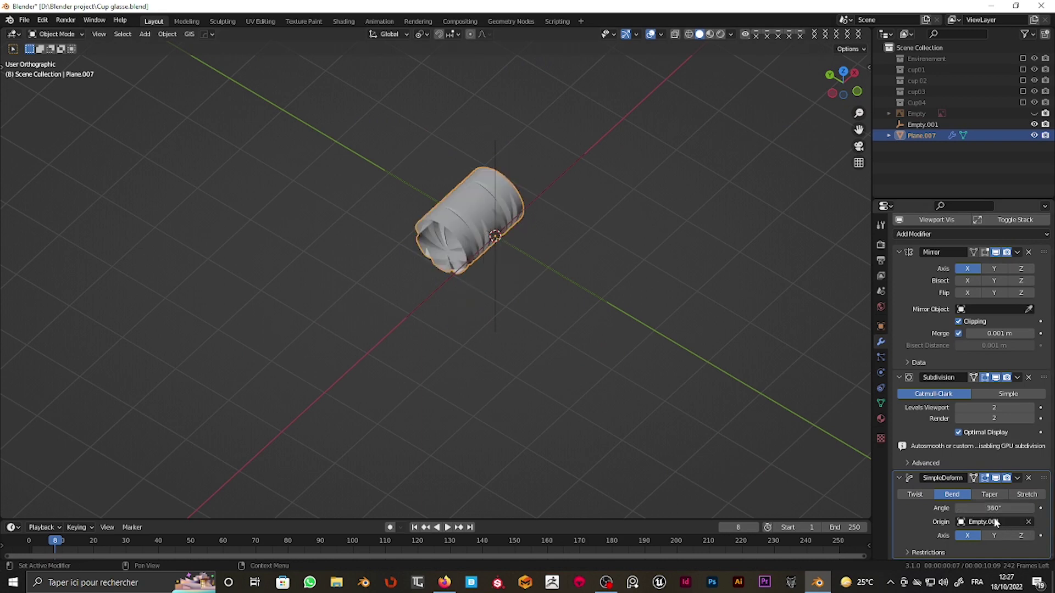
pyautogui.click(1017, 536)
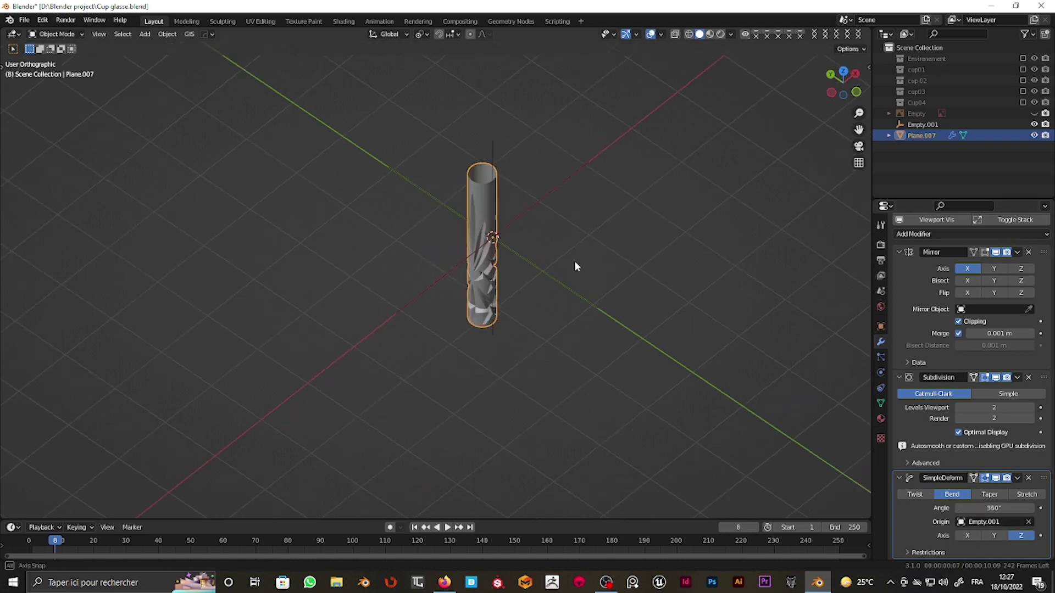
pyautogui.moveTo(575, 260); pyautogui.dragTo(526, 265, button='middle')
pyautogui.click(956, 234)
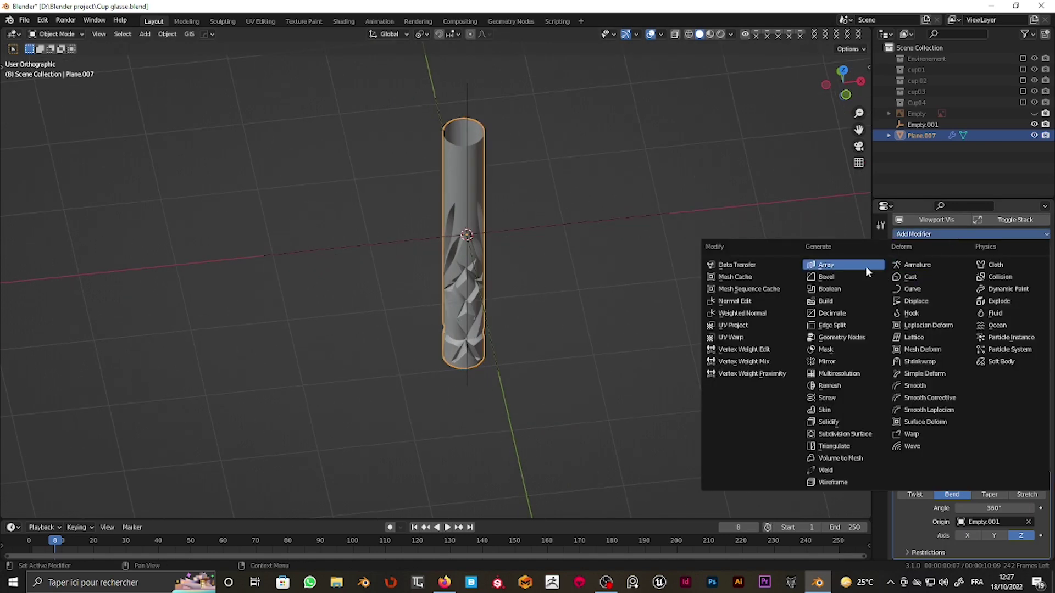
# Step: Add an Array modifier above the Simple Deform with Count 3
pyautogui.click(825, 264)
pyautogui.scroll(-3, 962, 407)
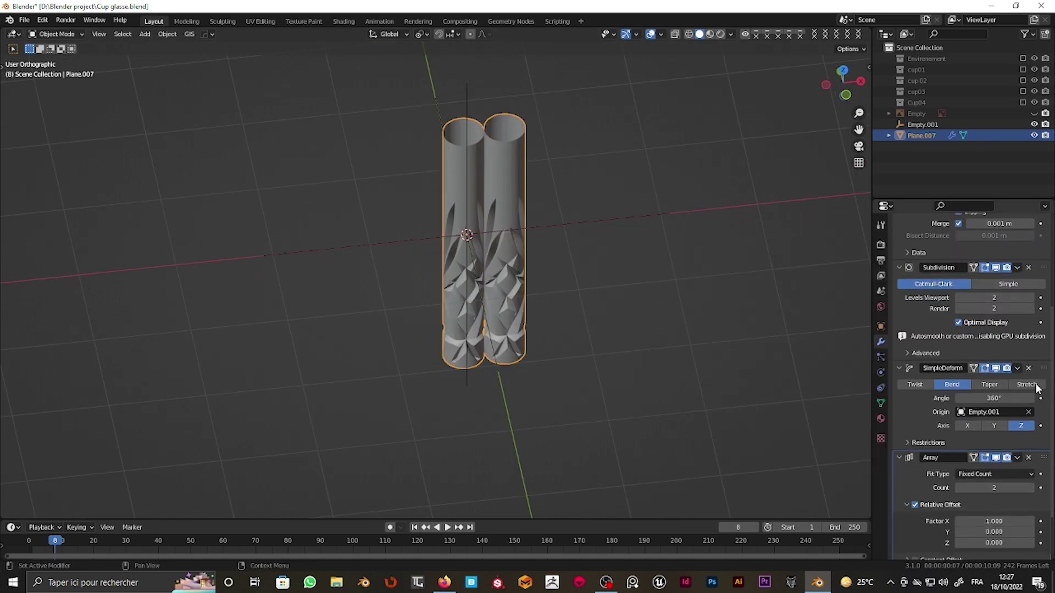
pyautogui.moveTo(1043, 466); pyautogui.dragTo(1032, 362)
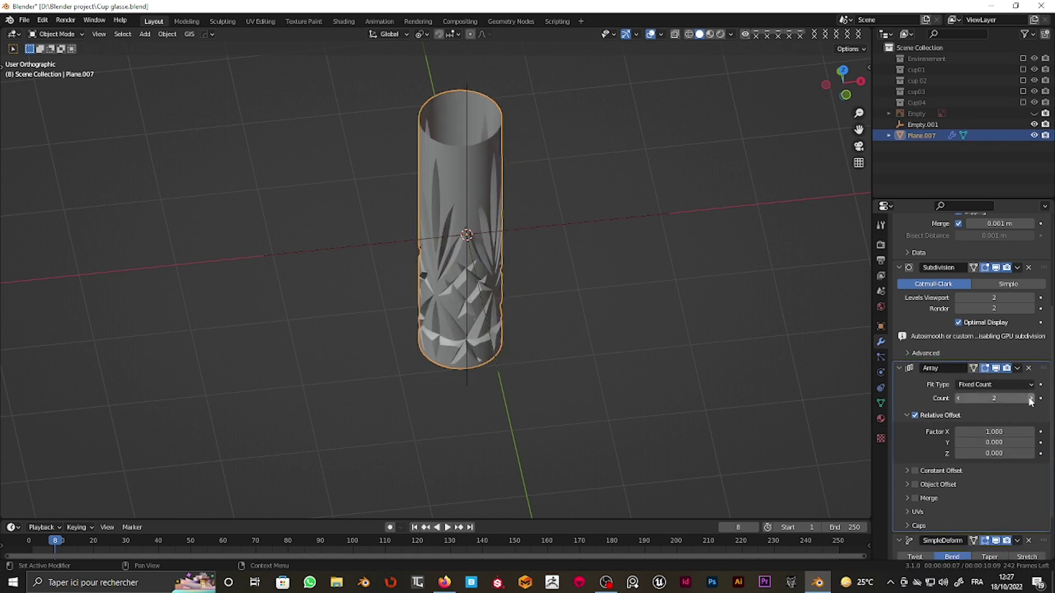
pyautogui.click(1030, 399)
# Step: Compare the cup to the unhidden reference in front wireframe, toggling the array count 2 and 3
pyautogui.press('KP_1')
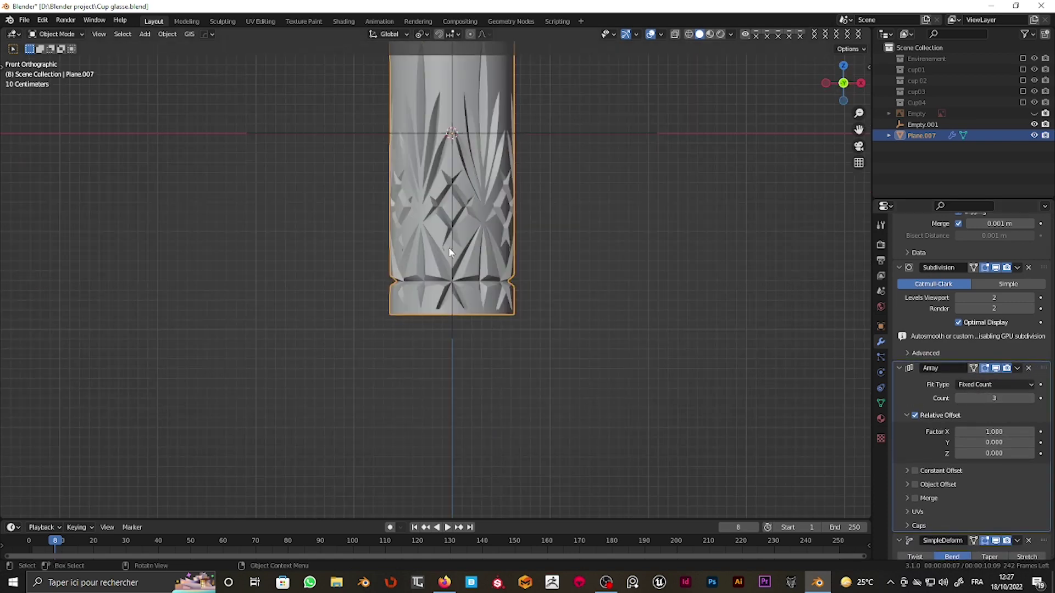
pyautogui.hotkey('alt', 'h')
pyautogui.keyDown('shift'); pyautogui.moveTo(533, 235); pyautogui.dragTo(565, 339, button='middle'); pyautogui.keyUp('shift')
pyautogui.hotkey('shift', 'z')
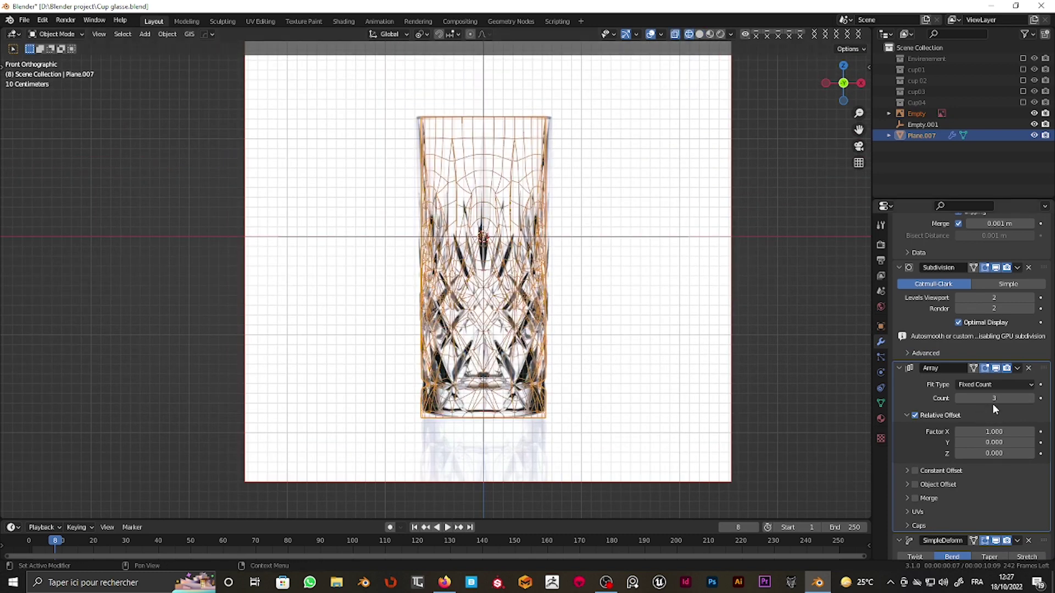
pyautogui.click(959, 398)
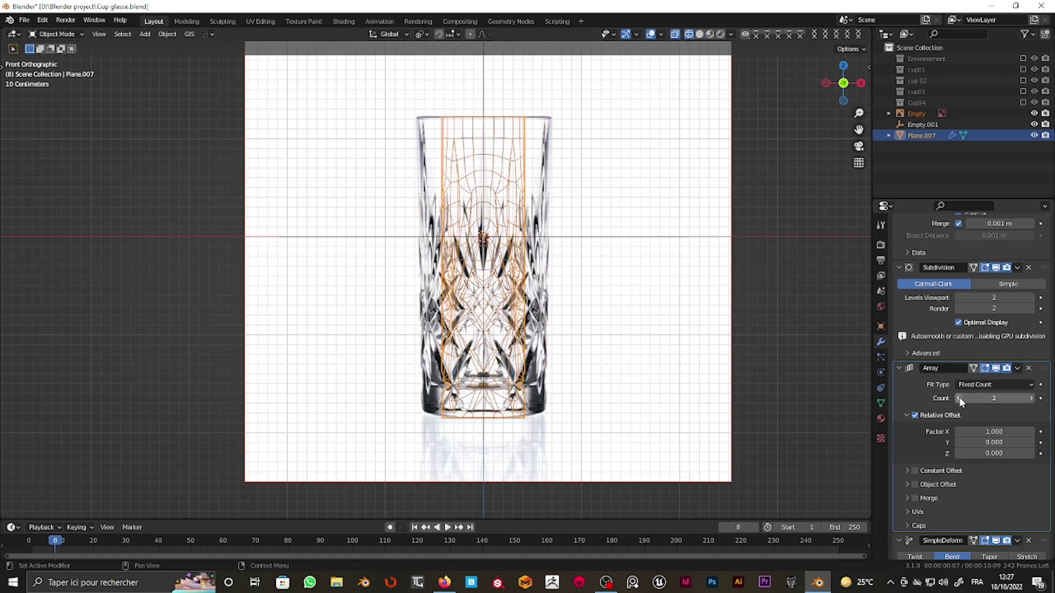
pyautogui.click(1032, 398)
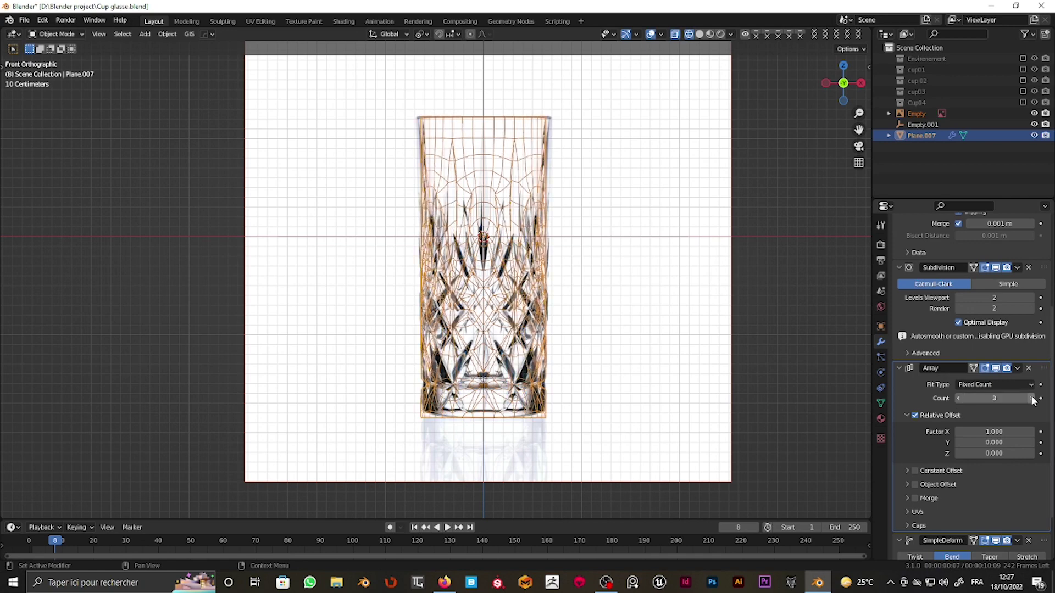
pyautogui.hotkey('shift', 'z')
# Step: Add a HardOps bevel to the cup: 0.009 m, 3 segments, 30° angle limit
pyautogui.hotkey('alt', 'a')
pyautogui.moveTo(615, 373); pyautogui.dragTo(604, 369, button='middle')
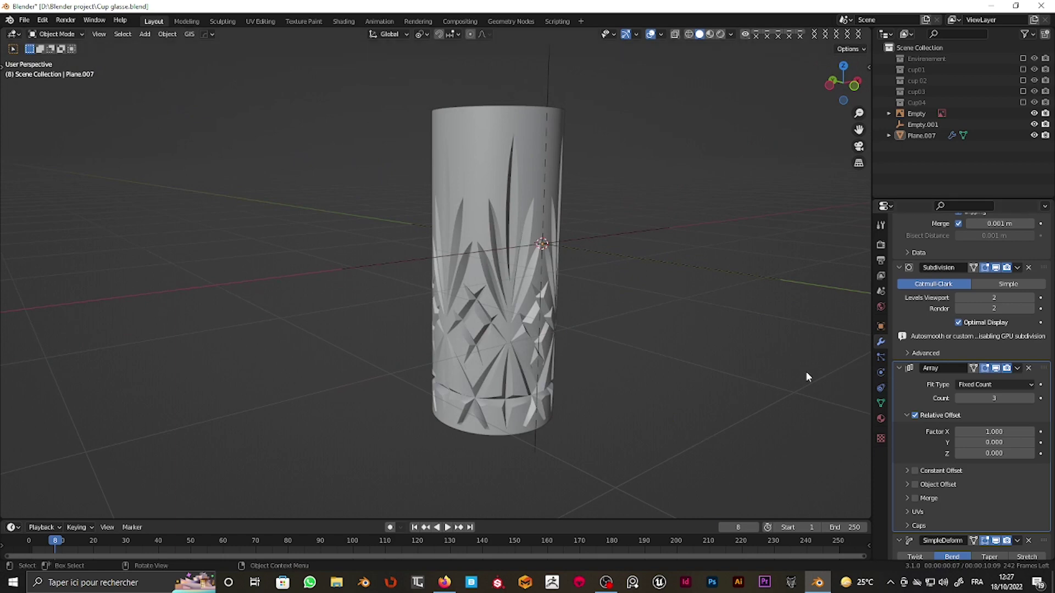
pyautogui.scroll(4, 624, 363)
pyautogui.press('KP_5')
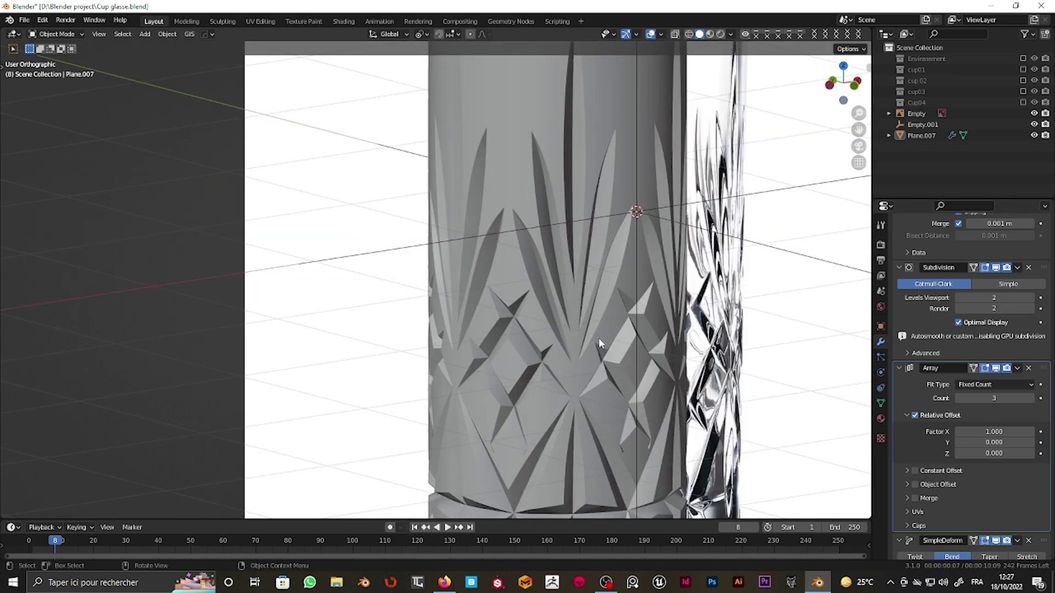
pyautogui.click(598, 338)
pyautogui.scroll(3, 669, 339)
pyautogui.scroll(3, 526, 325)
pyautogui.press('q')
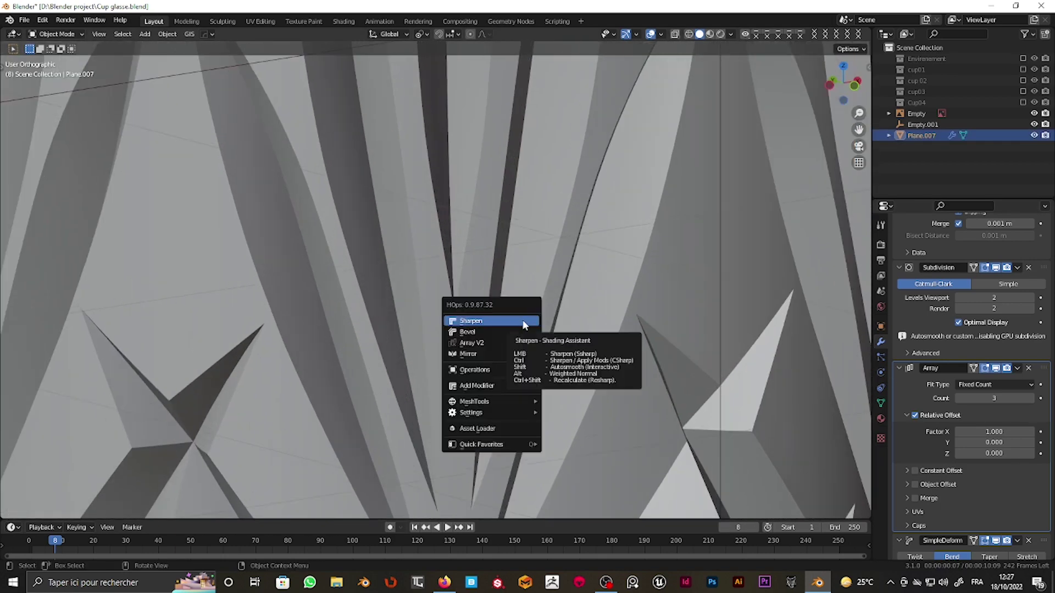
pyautogui.click(505, 333)
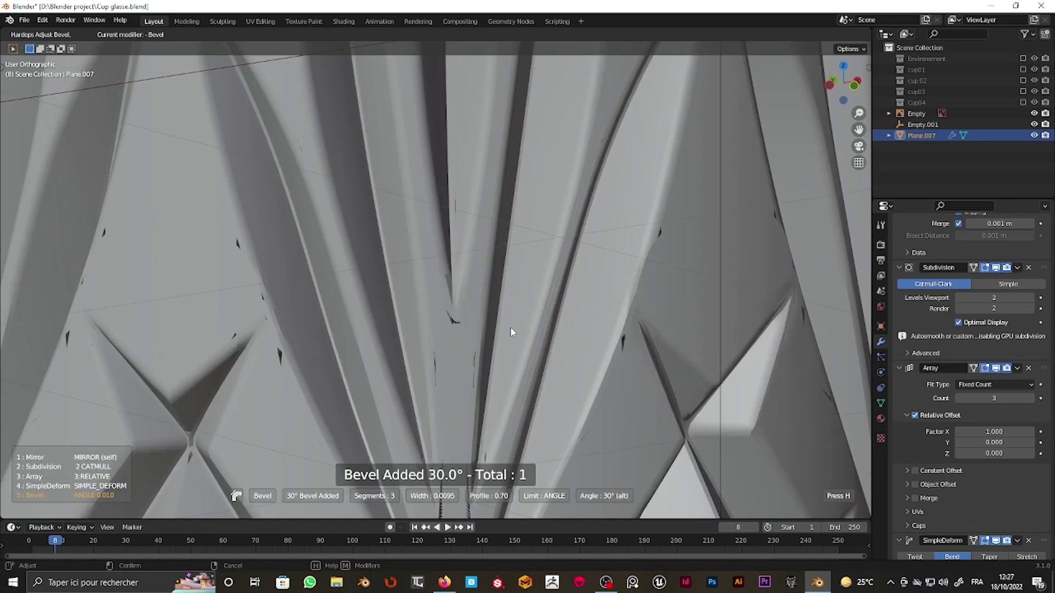
pyautogui.click(577, 347)
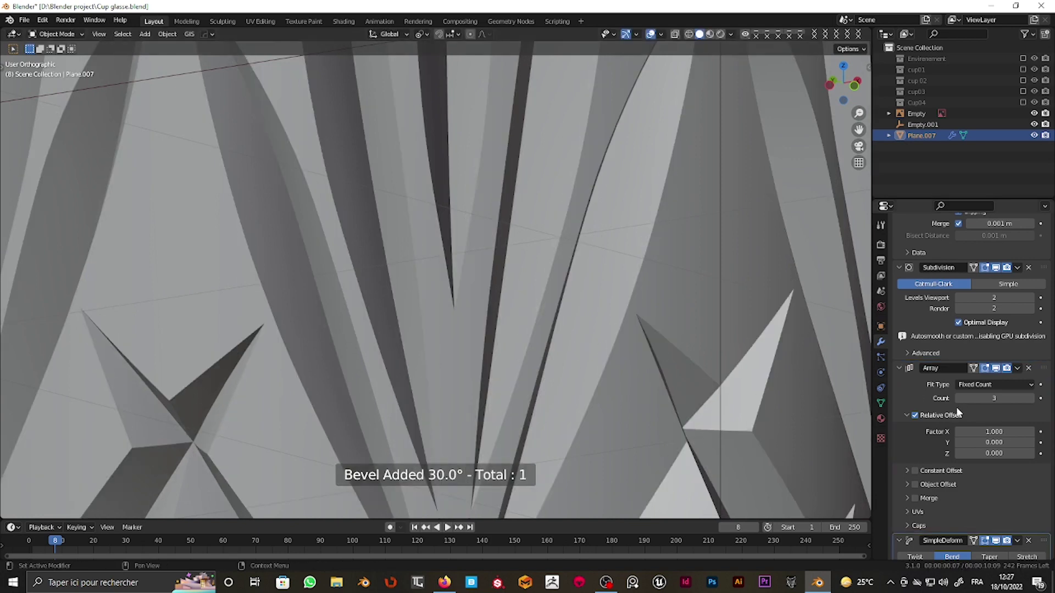
# Step: Collapse the SimpleDeform, Array and Subdivision modifier panels, reopening Subdivision
pyautogui.scroll(-3, 961, 523)
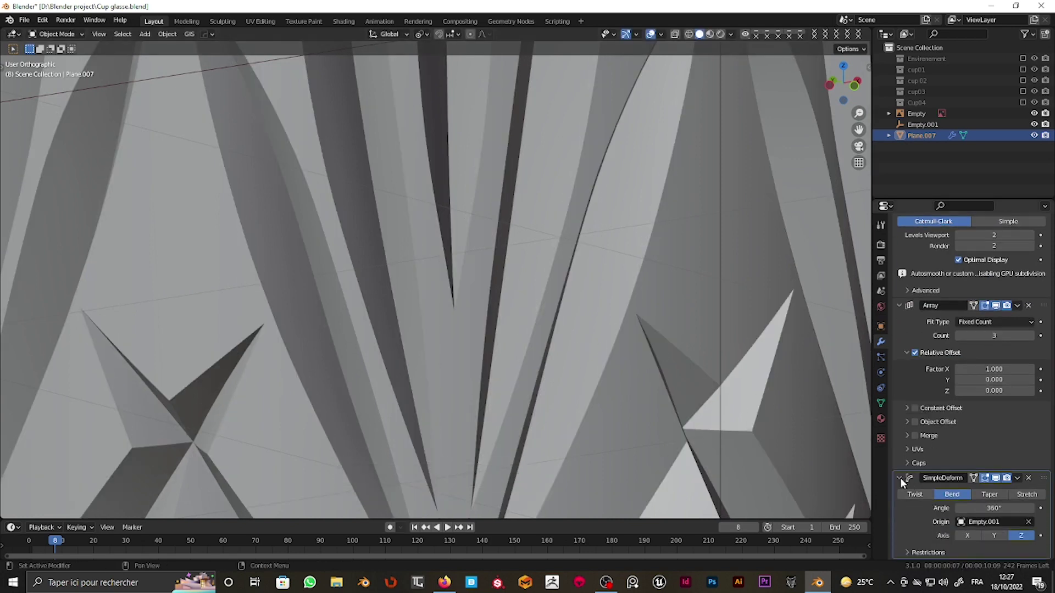
pyautogui.click(899, 479)
pyautogui.click(900, 384)
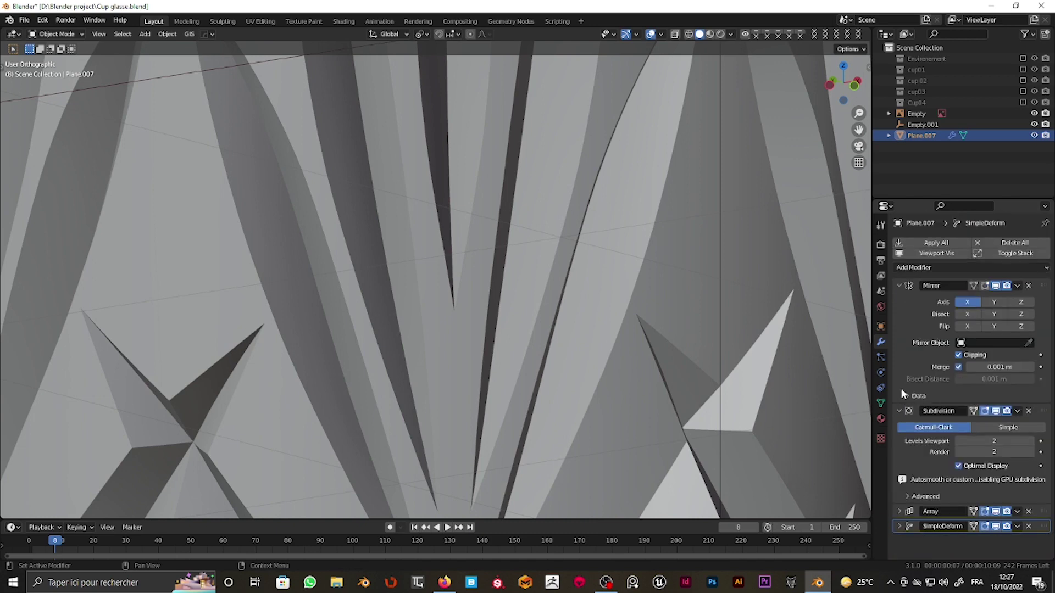
pyautogui.click(899, 410)
pyautogui.click(900, 410)
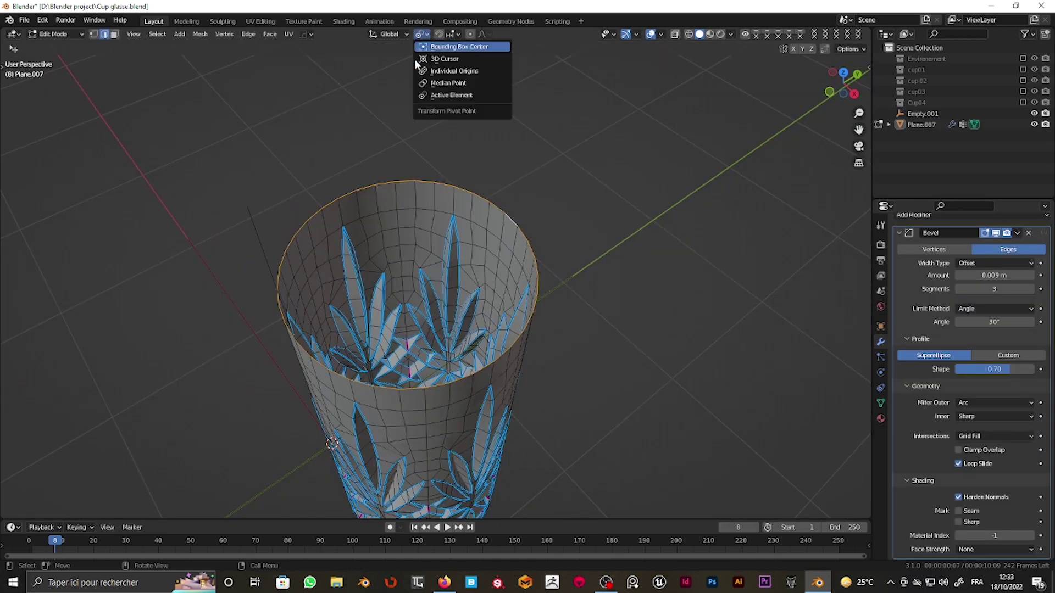
# Step: Move the selected loop along Z in front view, undoing a stray move
pyautogui.press('g')
pyautogui.press('z')
pyautogui.click(591, 220)
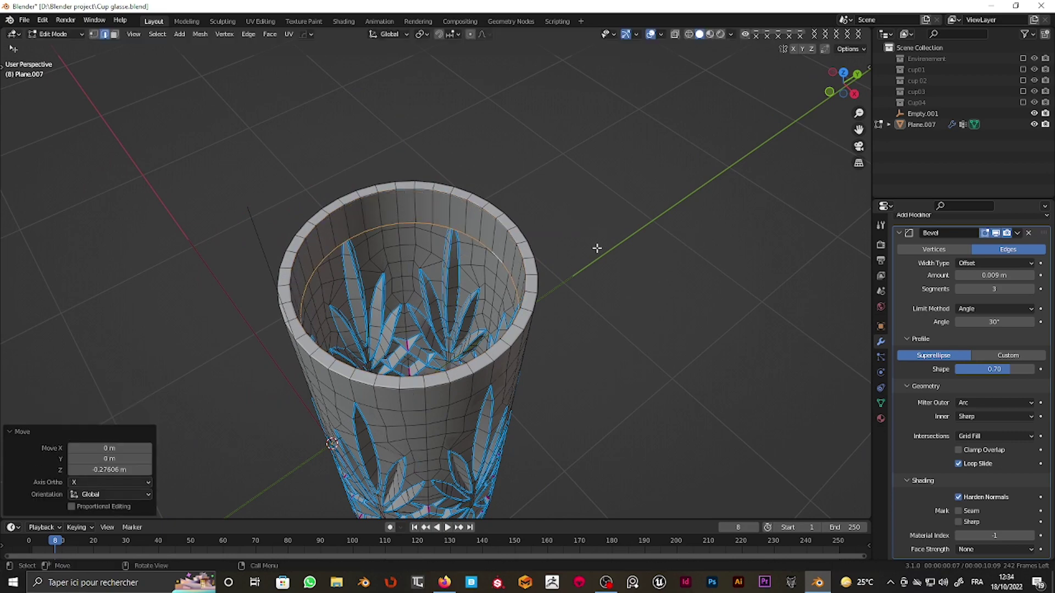
pyautogui.press('KP_1')
pyautogui.press('g')
pyautogui.press('z')
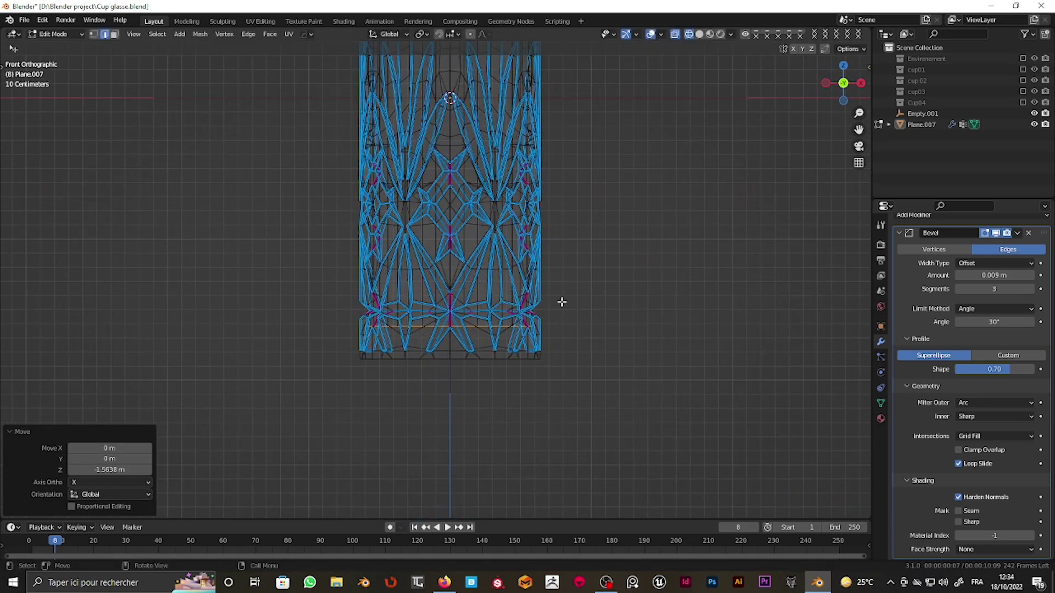
pyautogui.click(563, 299)
pyautogui.moveTo(562, 299); pyautogui.dragTo(566, 138, button='middle')
pyautogui.hotkey('ctrl', 'z')
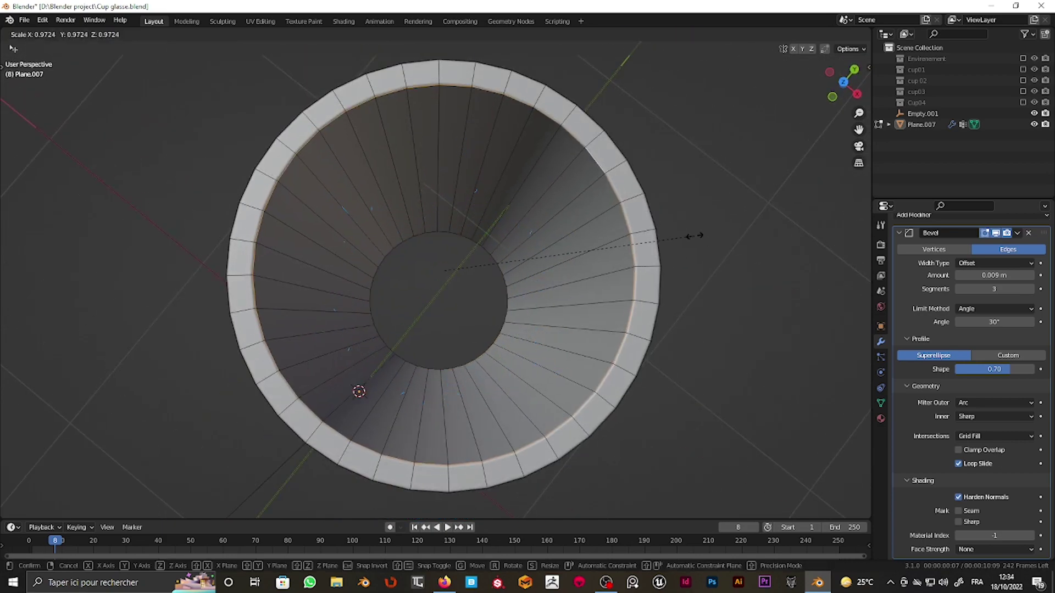
# Step: Bevel the cup's top rim loop and inspect it in Object Mode
pyautogui.moveTo(598, 273); pyautogui.dragTo(653, 320, button='middle')
pyautogui.hotkey('ctrl', 'b')
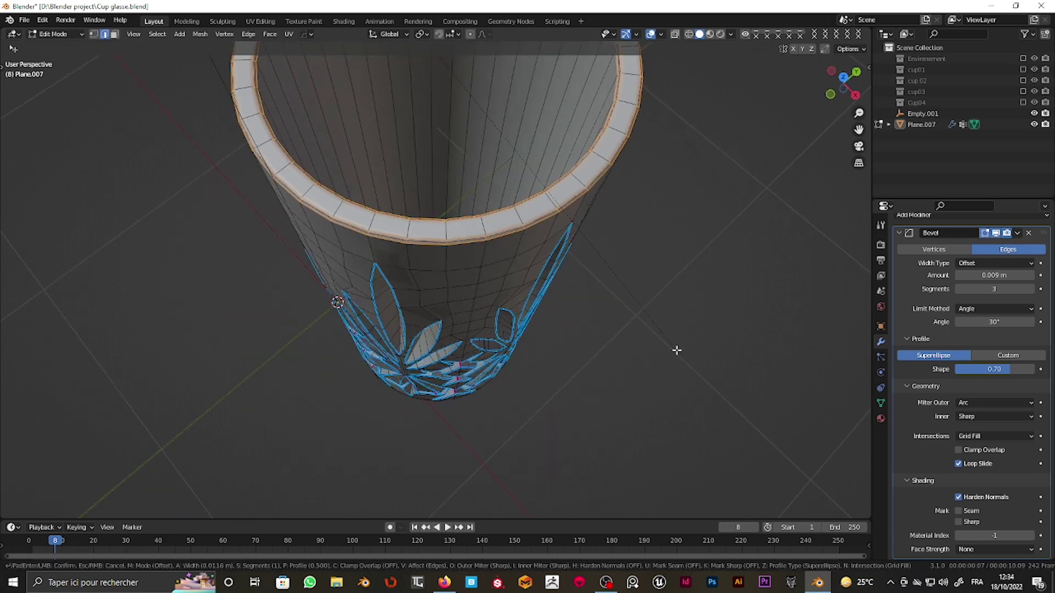
pyautogui.click(715, 371)
pyautogui.press('Tab')
pyautogui.moveTo(725, 368)
pyautogui.mouseDown(button='middle')
pyautogui.moveTo(671, 341)
pyautogui.moveTo(560, 337)
pyautogui.mouseUp(button='middle')
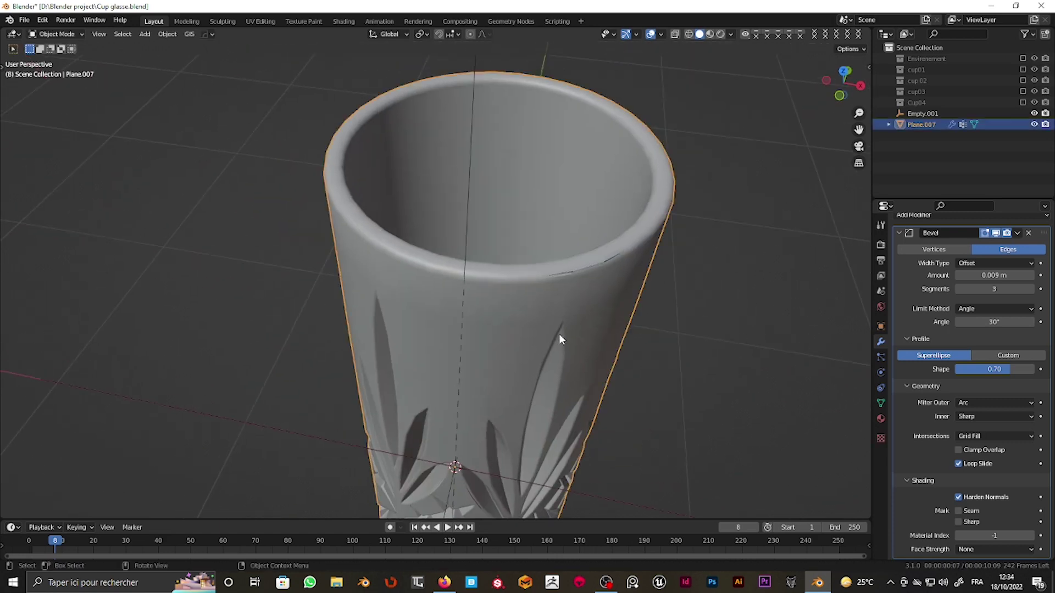
pyautogui.press('Tab')
# Step: Select the bottom loop, scale the inner base loop down and fill it with a face
pyautogui.press('a')
pyautogui.click(520, 292)
pyautogui.moveTo(483, 353)
pyautogui.mouseDown(button='middle')
pyautogui.moveTo(561, 394)
pyautogui.moveTo(524, 242)
pyautogui.moveTo(506, 365)
pyautogui.mouseUp(button='middle')
pyautogui.keyDown('alt'); pyautogui.click(561, 394); pyautogui.keyUp('alt')
pyautogui.press('Tab')
pyautogui.press('Tab')
pyautogui.keyDown('alt'); pyautogui.click(584, 337); pyautogui.keyUp('alt')
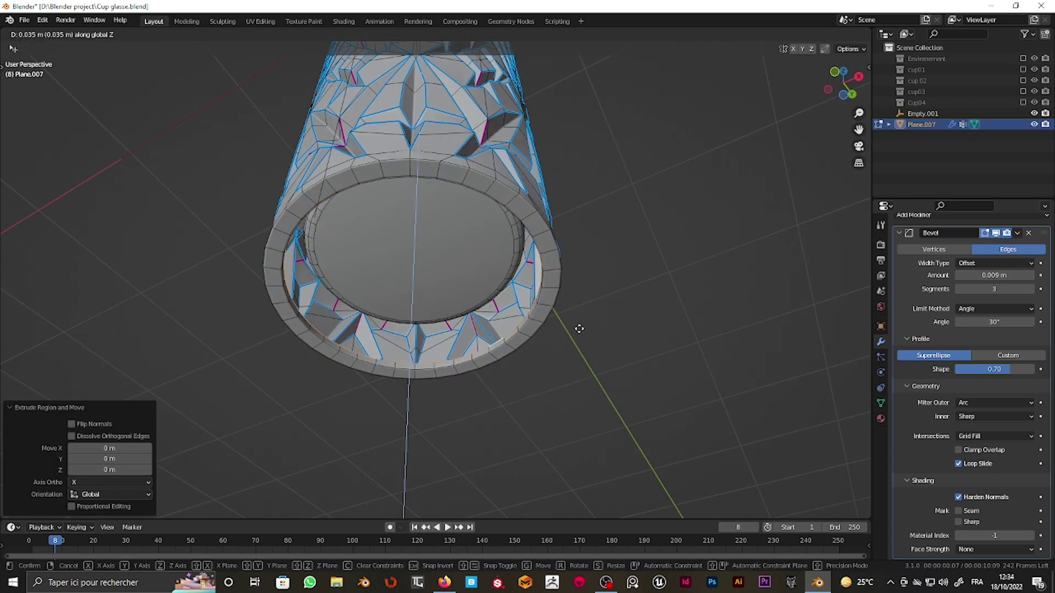
pyautogui.press('s')
pyautogui.click(543, 298)
pyautogui.press('f')
pyautogui.scroll(2, 584, 271)
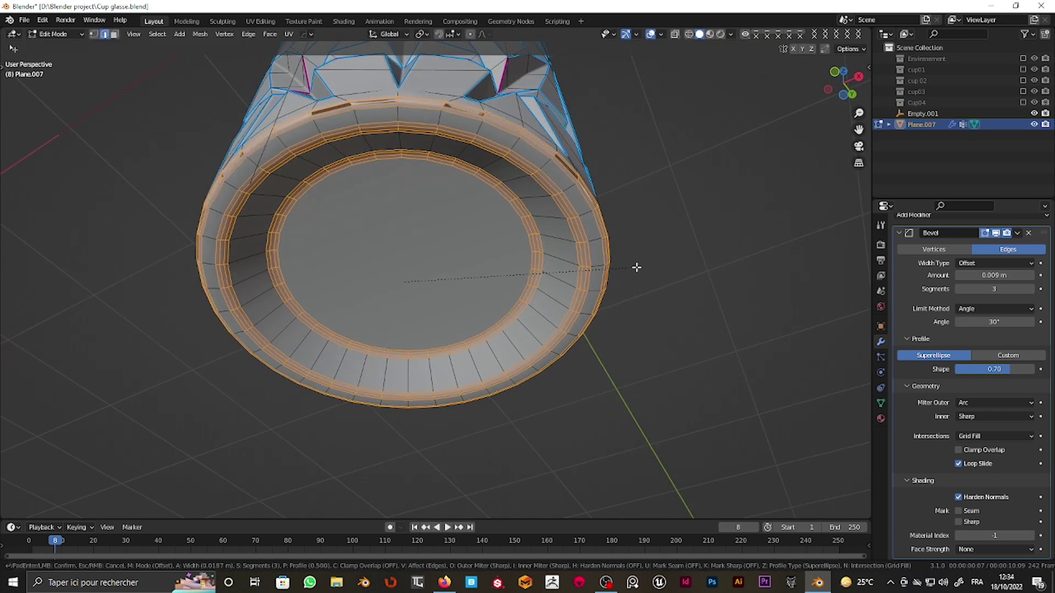
pyautogui.press('Tab')
pyautogui.moveTo(633, 266); pyautogui.dragTo(517, 254, button='middle')
# Step: Sharpen the cup with HardOps and add a new bevel
pyautogui.press('q')
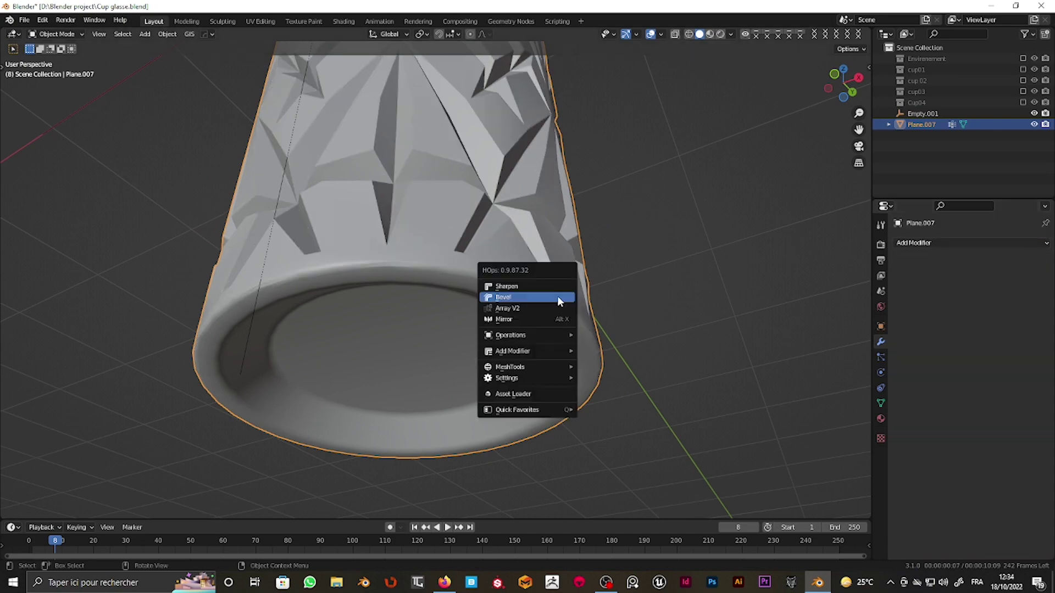
pyautogui.click(536, 286)
pyautogui.hotkey('ctrl', 'b')
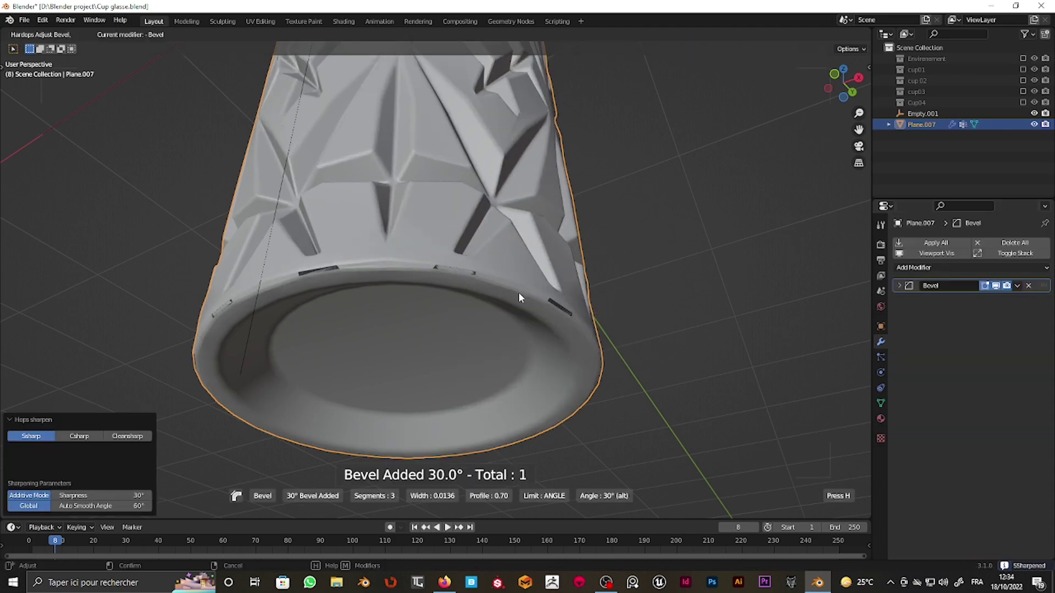
pyautogui.click(518, 291)
# Step: Give the bottom edge loop a 0.847 bevel weight in see-through front view
pyautogui.press('Tab')
pyautogui.press('KP_1')
pyautogui.hotkey('alt', 'z')
pyautogui.scroll(6, 425, 381)
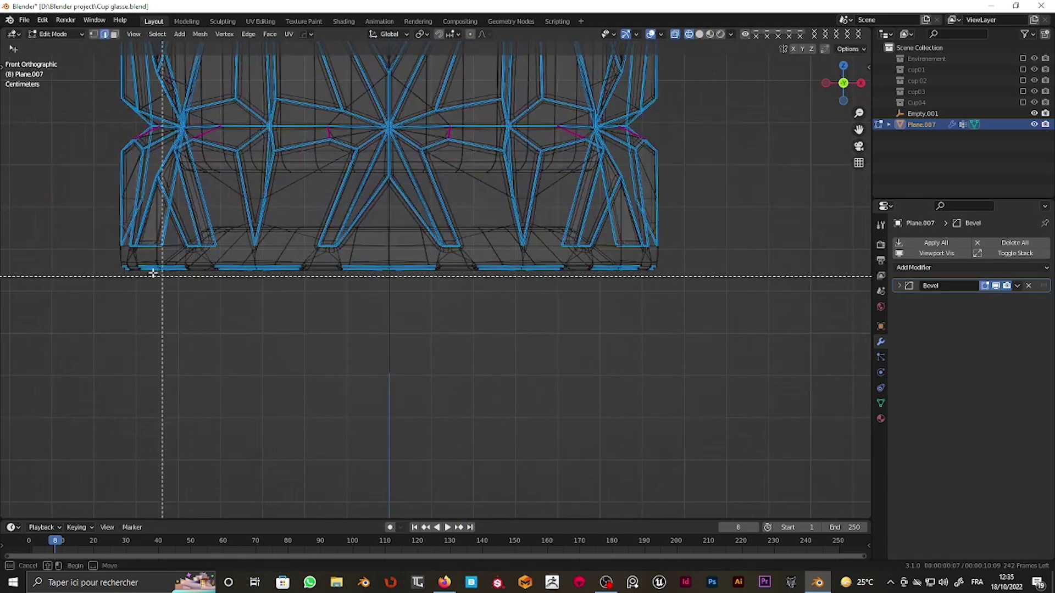
pyautogui.keyDown('alt'); pyautogui.click(329, 268); pyautogui.keyUp('alt')
pyautogui.hotkey('ctrl', 'e')
pyautogui.click(628, 282)
pyautogui.click(447, 281)
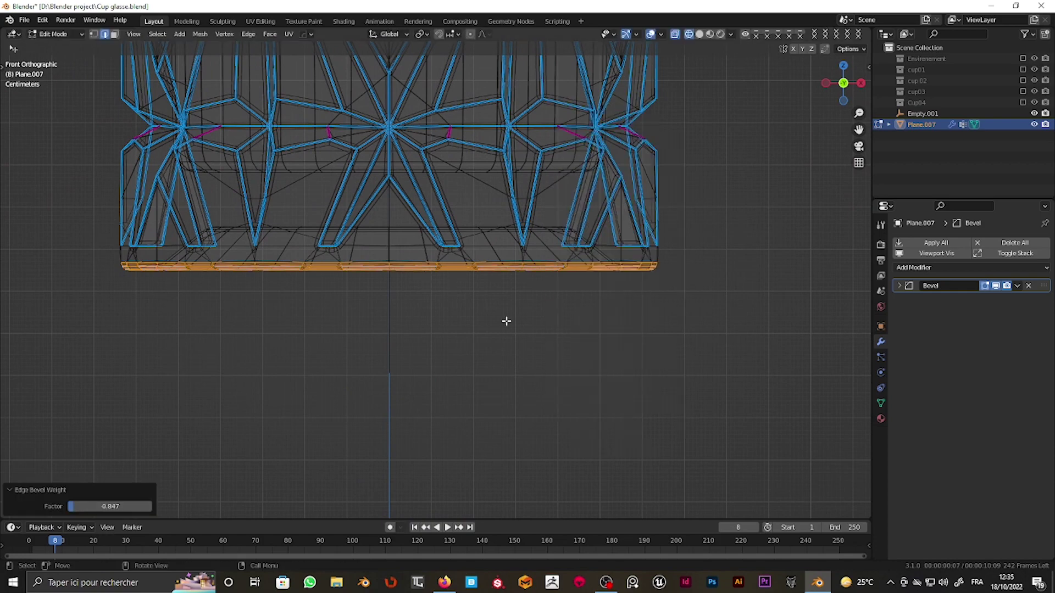
# Step: Adjust the bottom ring edges, turn off see-through, and check the shading in Object Mode
pyautogui.hotkey('ctrl', 'e')
pyautogui.click(554, 307)
pyautogui.click(375, 282)
pyautogui.press('Tab')
pyautogui.moveTo(375, 282); pyautogui.dragTo(384, 327, button='middle')
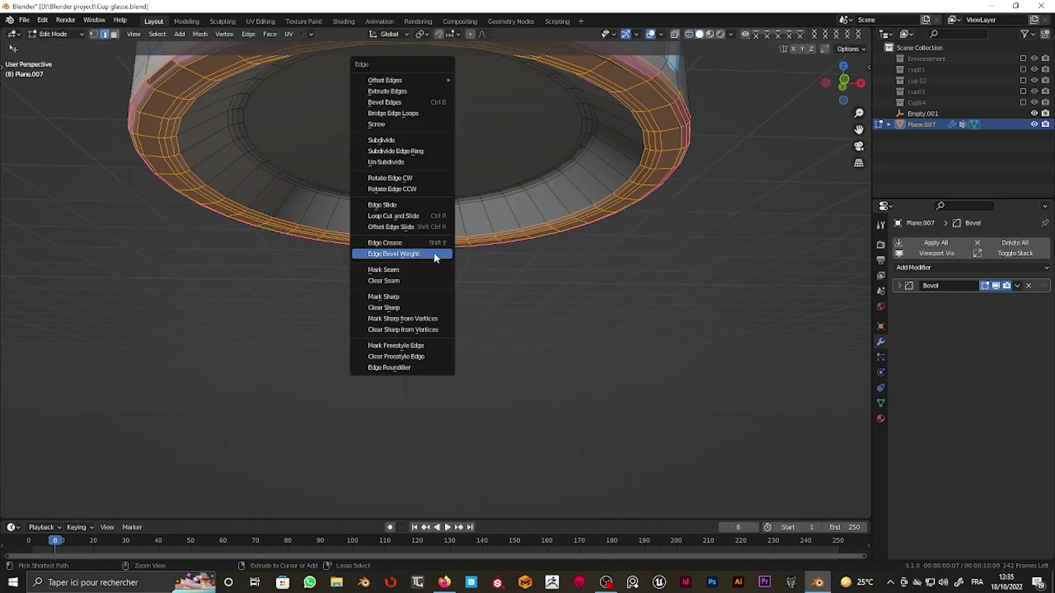
pyautogui.click(435, 252)
pyautogui.hotkey('alt', 'z')
pyautogui.press('Tab')
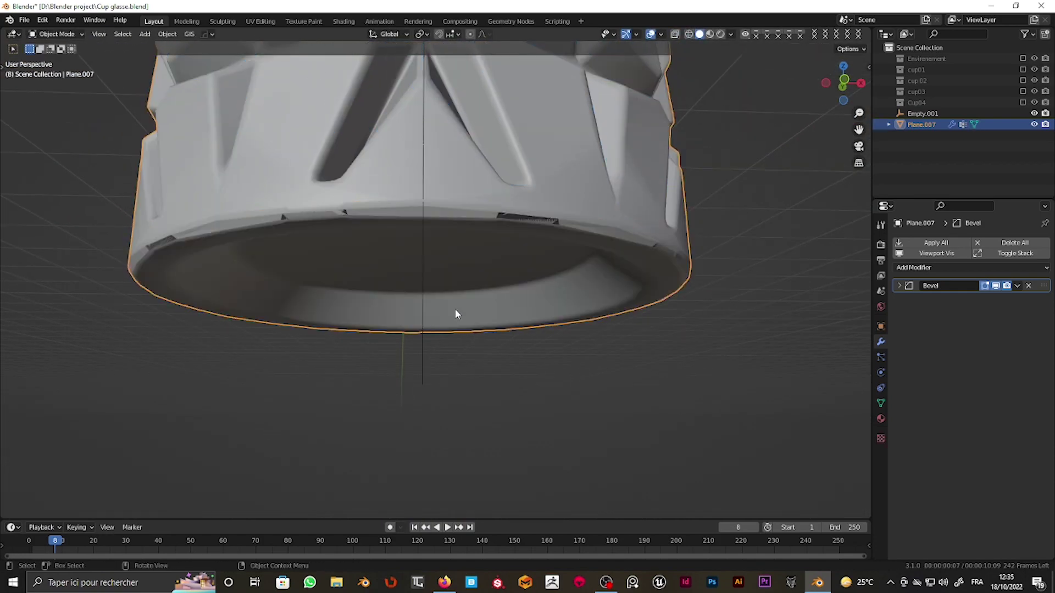
pyautogui.press('Tab')
pyautogui.hotkey('alt', 'a')
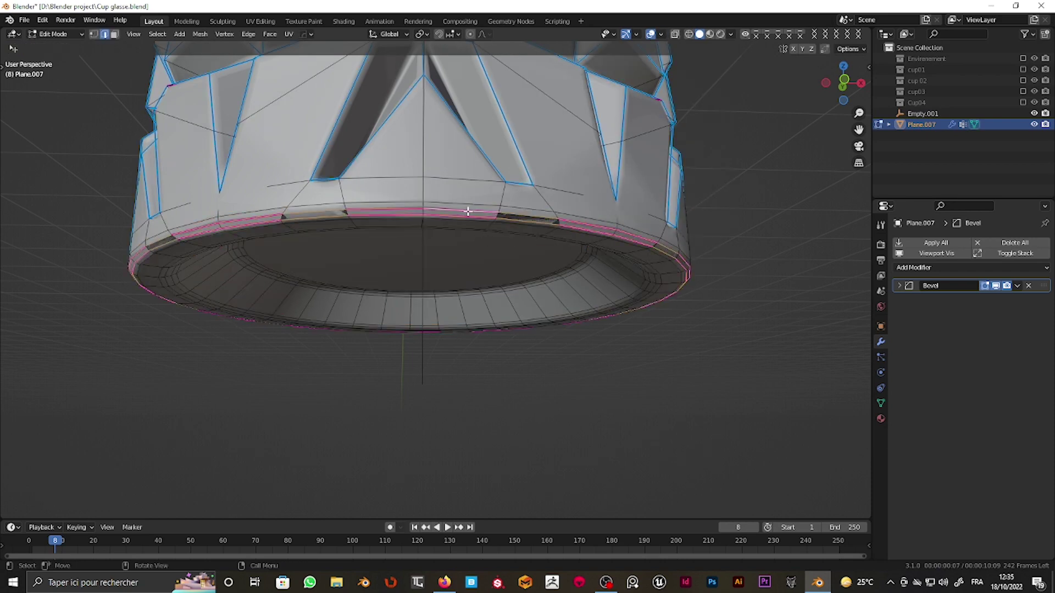
# Step: Expand the Bevel modifier's profile, geometry and shading panels and inspect the bottom rim
pyautogui.click(880, 404)
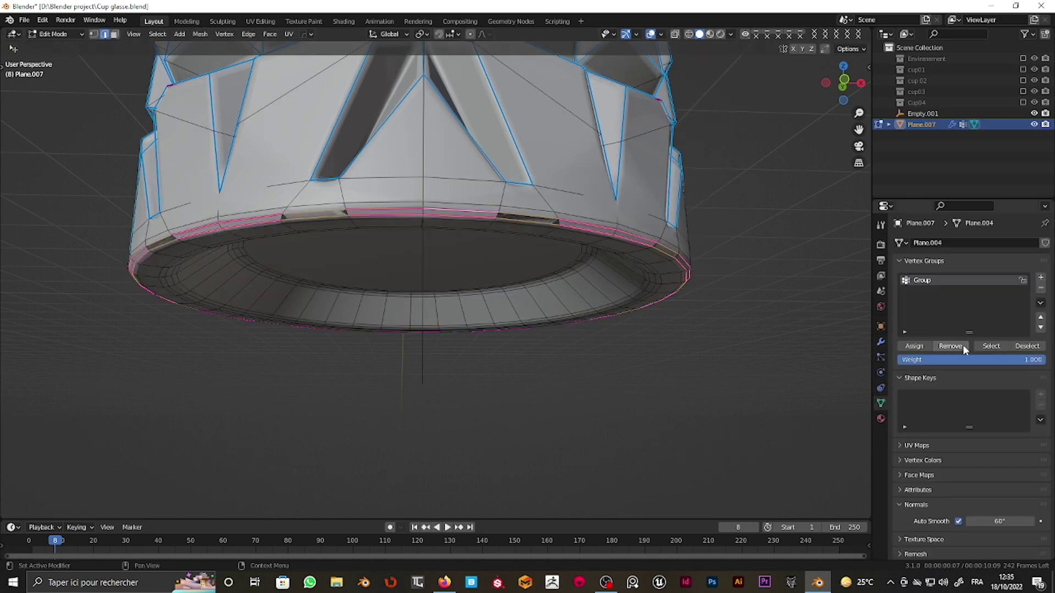
pyautogui.press('Tab')
pyautogui.click(881, 342)
pyautogui.click(921, 391)
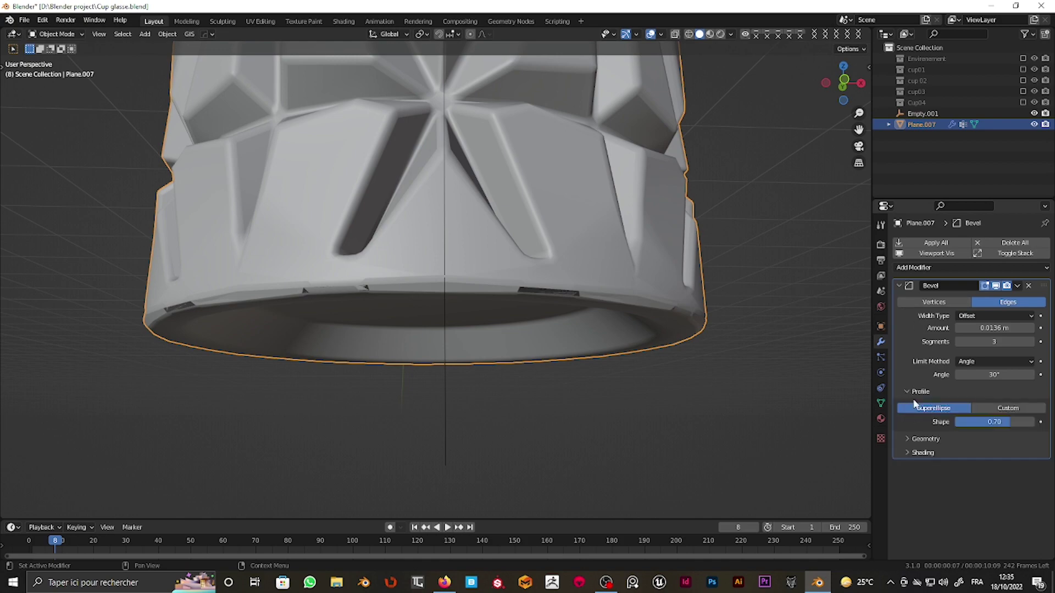
pyautogui.click(925, 439)
pyautogui.click(935, 533)
pyautogui.scroll(-2, 955, 530)
pyautogui.press('Tab')
pyautogui.press('Tab')
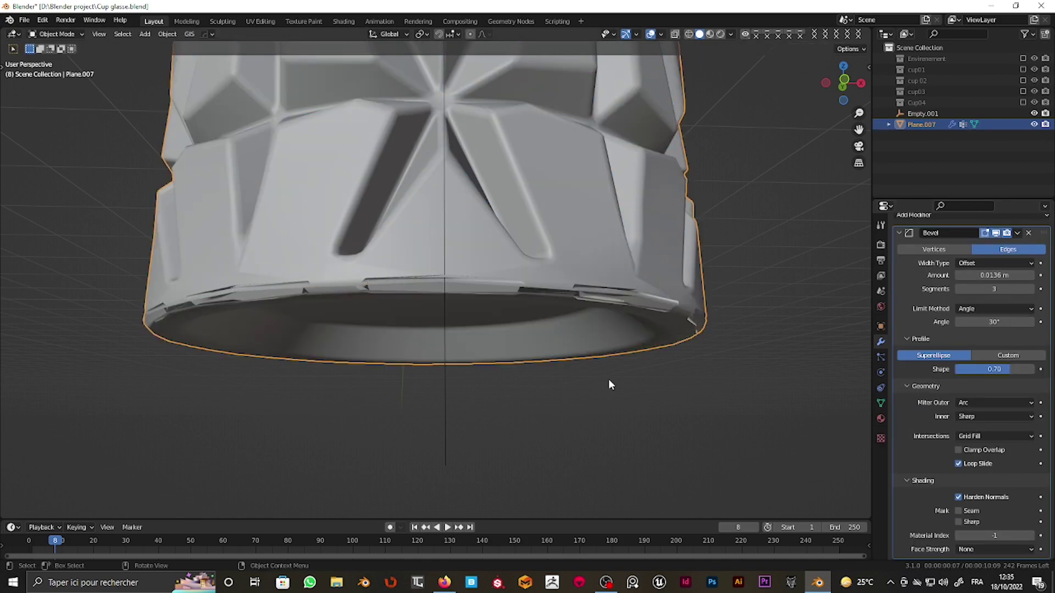
pyautogui.press('Tab')
pyautogui.moveTo(607, 383)
pyautogui.mouseDown(button='middle')
pyautogui.moveTo(522, 297)
pyautogui.moveTo(407, 253)
pyautogui.mouseUp(button='middle')
# Step: From the bottom orthographic view, enlarge the selected bottom rim slightly
pyautogui.press('ctrl+KP_7')
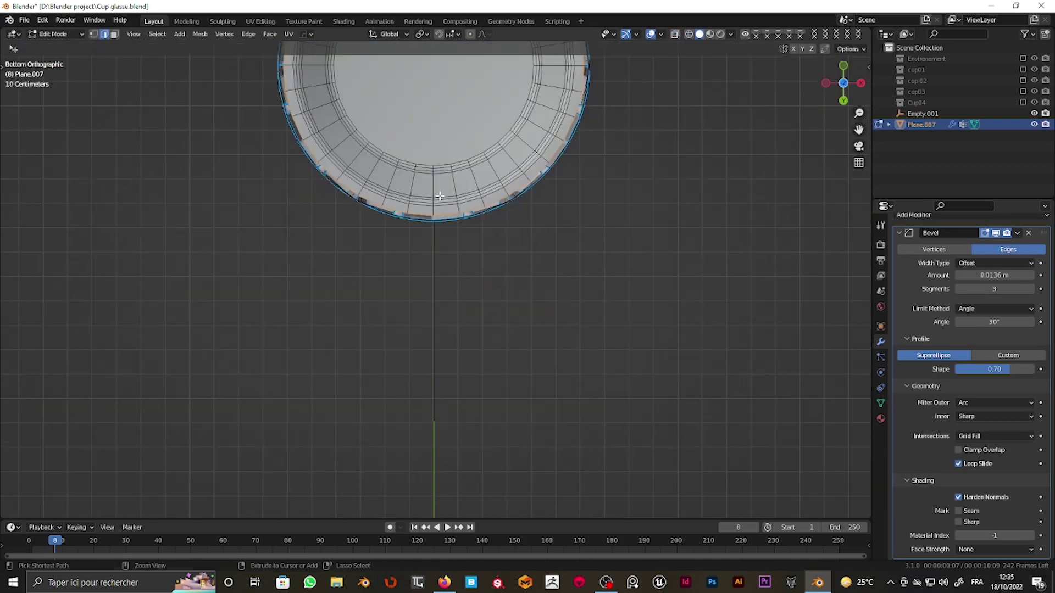
pyautogui.press('KP_Decimal')
pyautogui.scroll(5, 592, 286)
pyautogui.press('s')
pyautogui.click(592, 284)
pyautogui.moveTo(592, 284)
pyautogui.mouseDown(button='middle')
pyautogui.moveTo(548, 290)
pyautogui.moveTo(536, 266)
pyautogui.moveTo(620, 217)
pyautogui.mouseUp(button='middle')
# Step: Select the bottom rim edge loop and bevel it with Ctrl+B
pyautogui.rightClick(527, 244)
pyautogui.click(527, 245)
pyautogui.keyDown('alt'); pyautogui.click(555, 303); pyautogui.keyUp('alt')
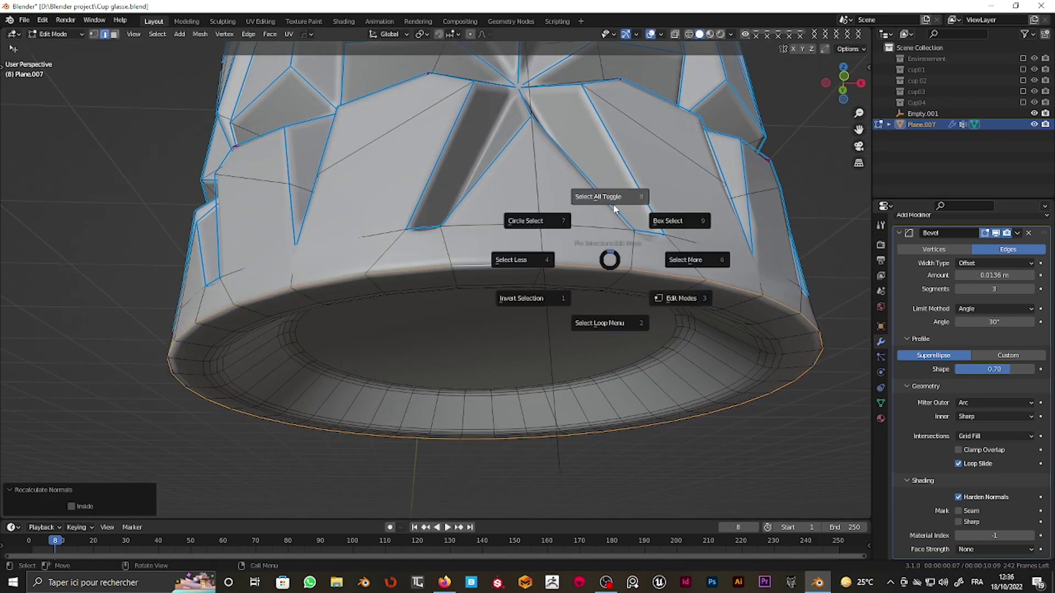
pyautogui.hotkey('ctrl', 'b')
pyautogui.click(669, 242)
# Step: Inspect the bevelled cup in object mode with solid viewport shading
pyautogui.press('Tab')
pyautogui.moveTo(668, 242); pyautogui.dragTo(590, 290, button='middle')
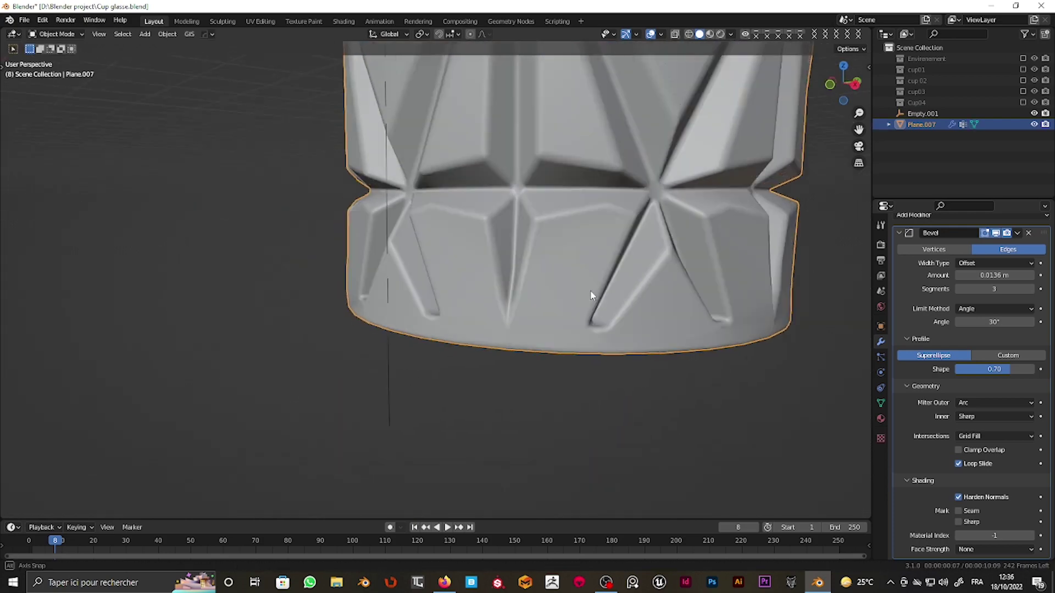
pyautogui.scroll(-5, 508, 313)
pyautogui.scroll(4, 506, 369)
pyautogui.scroll(5, 464, 377)
pyautogui.hotkey('shift', 'z')
pyautogui.scroll(3, 994, 331)
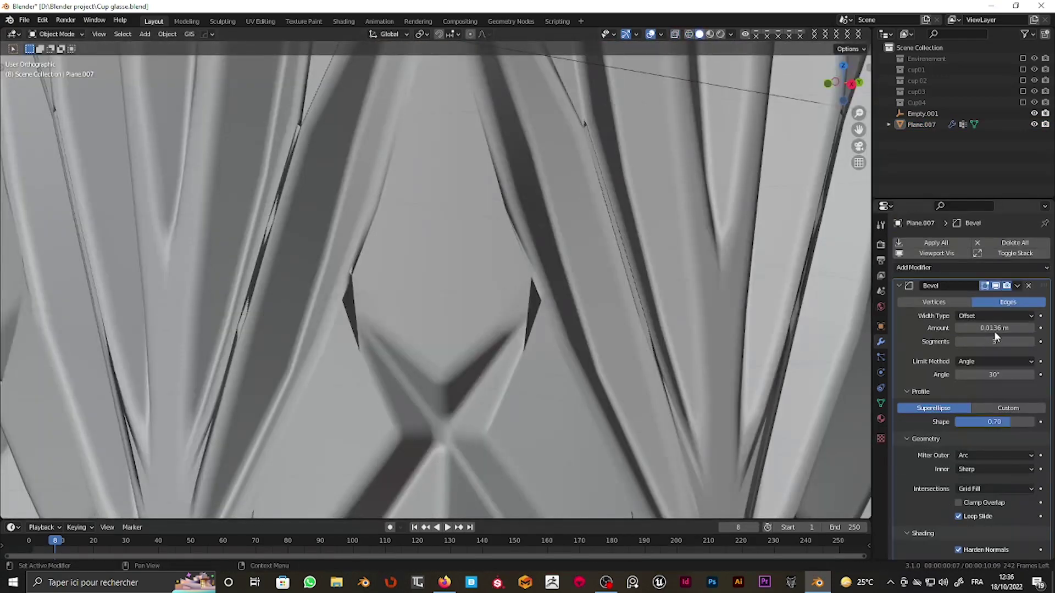
pyautogui.moveTo(994, 328); pyautogui.dragTo(967, 328)
pyautogui.scroll(-5, 459, 347)
# Step: Apply an edge operation from the context menu to the selected rim edges
pyautogui.press('Tab')
pyautogui.scroll(5, 425, 355)
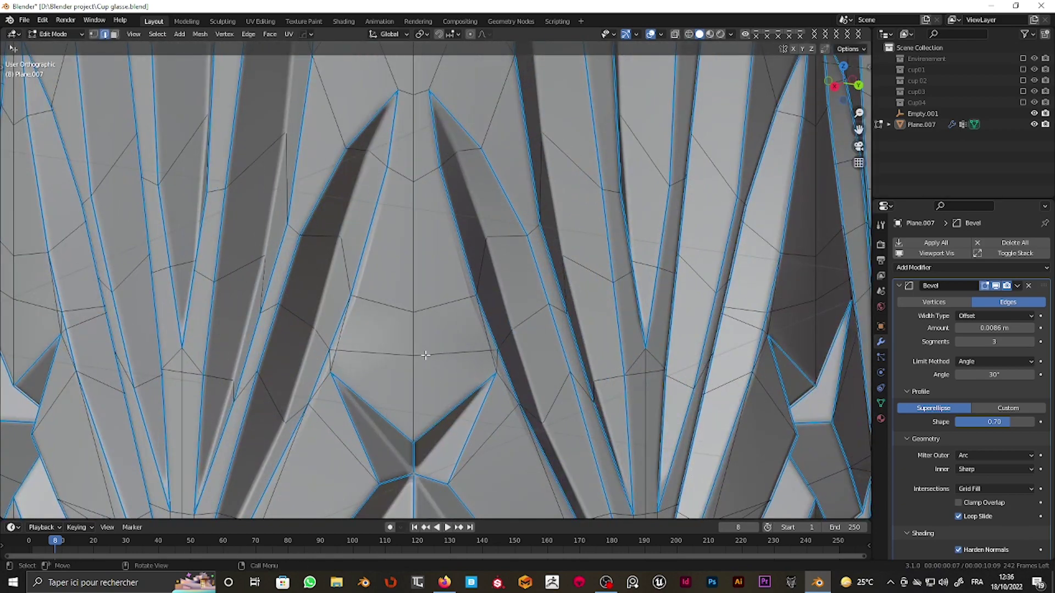
pyautogui.rightClick(417, 122)
pyautogui.click(404, 123)
pyautogui.press('Tab')
pyautogui.scroll(-6, 549, 247)
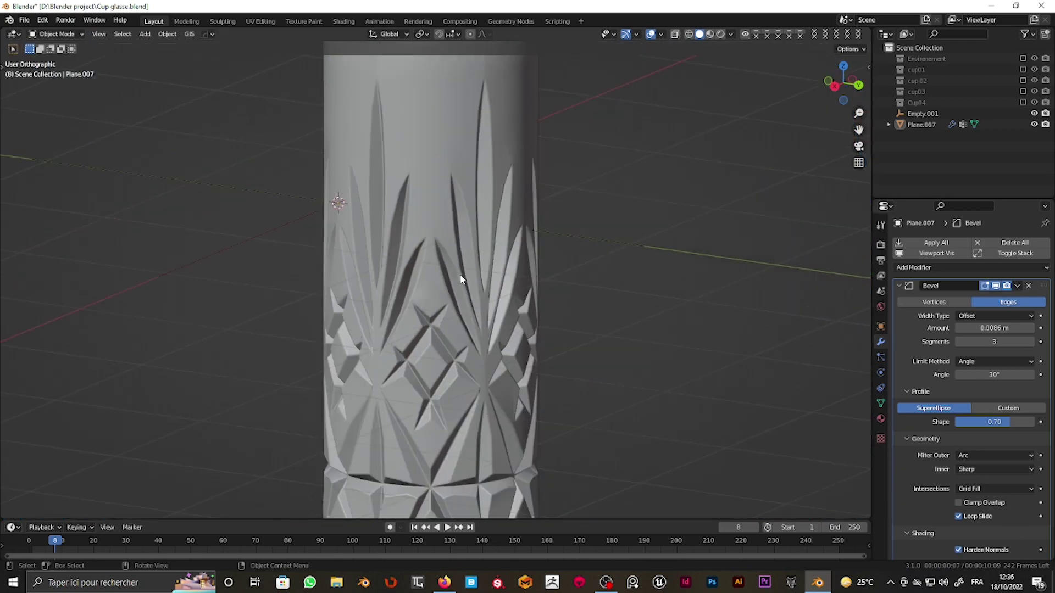
pyautogui.moveTo(549, 247)
pyautogui.mouseDown(button='middle')
pyautogui.moveTo(560, 249)
pyautogui.moveTo(490, 245)
pyautogui.moveTo(500, 247)
pyautogui.mouseUp(button='middle')
pyautogui.scroll(3, 507, 252)
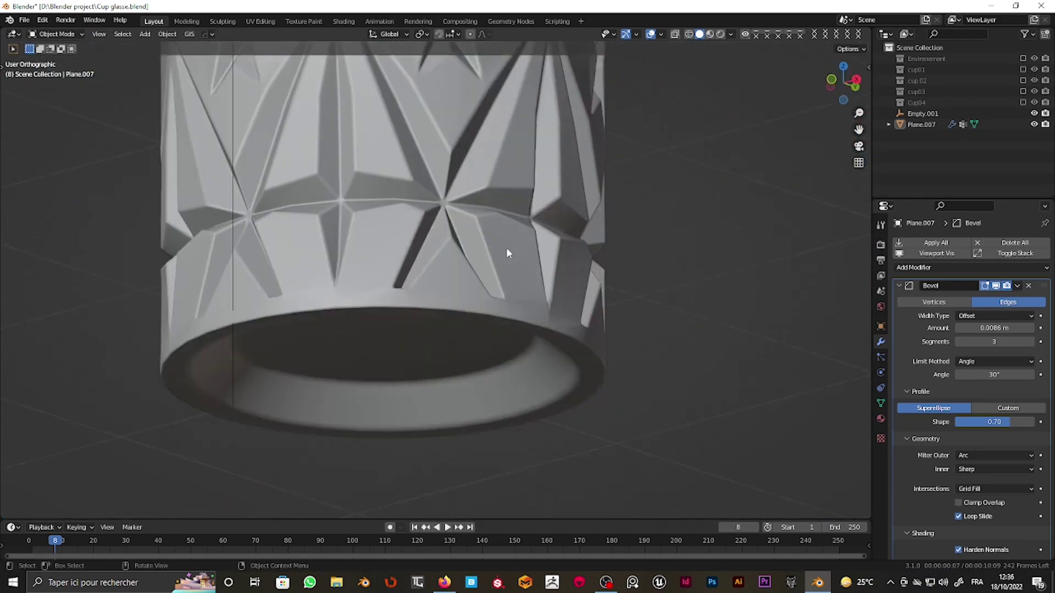
# Step: Bevel the bottom rim edge loop again, then reselect the cup in object mode
pyautogui.press('Tab')
pyautogui.scroll(3, 611, 359)
pyautogui.hotkey('ctrl', 'b')
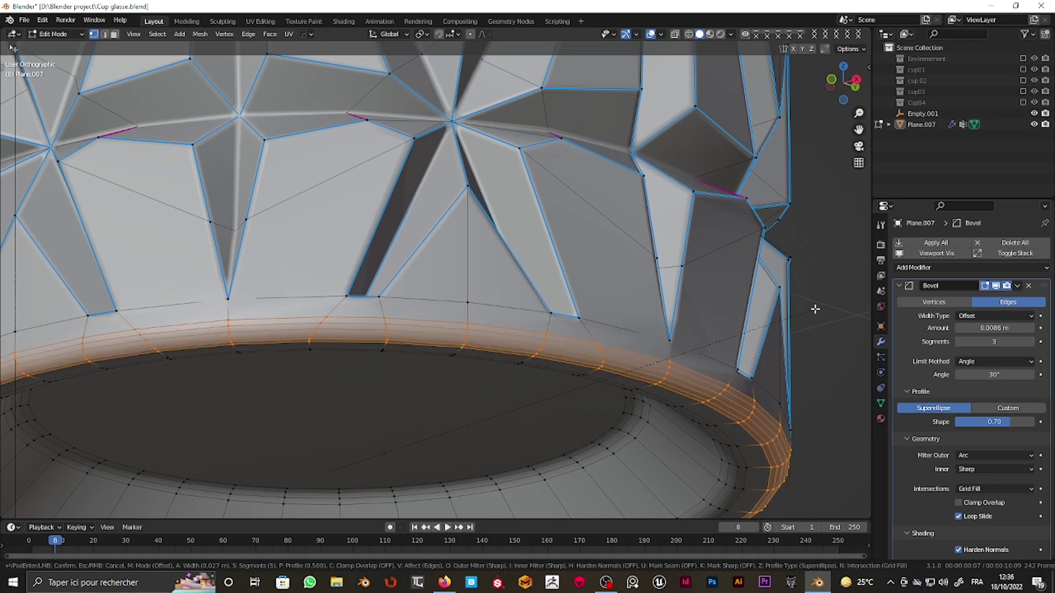
pyautogui.click(815, 308)
pyautogui.press('Tab')
pyautogui.scroll(-5, 648, 335)
pyautogui.moveTo(618, 279); pyautogui.dragTo(537, 347, button='middle')
pyautogui.click(537, 347)
# Step: Add a level-1 Subdivision and move it above the Bevel modifier
pyautogui.hotkey('ctrl', '1')
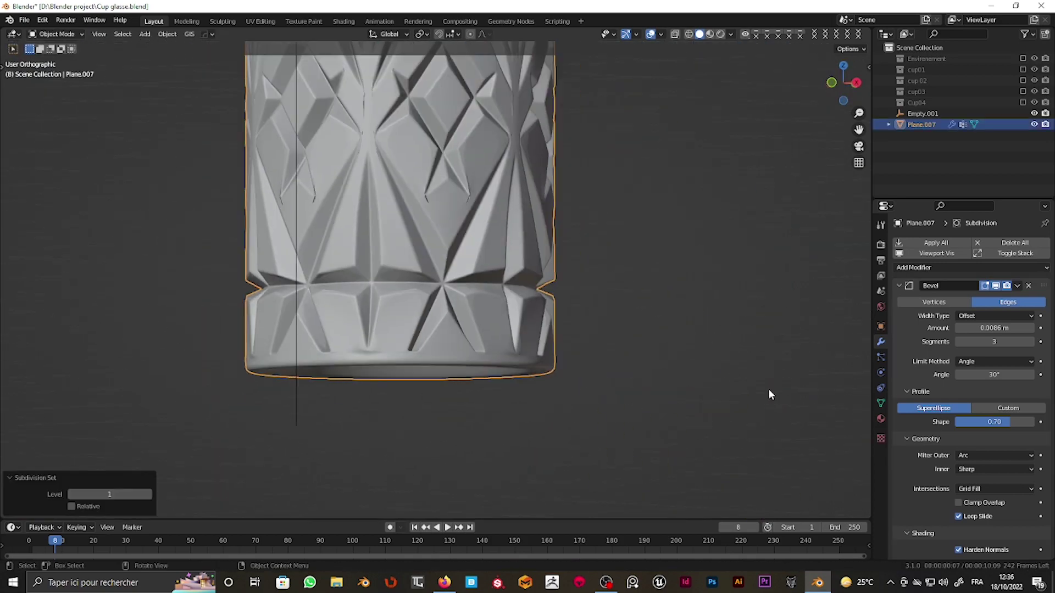
pyautogui.scroll(-6, 1041, 475)
pyautogui.moveTo(1041, 474); pyautogui.dragTo(1014, 219)
pyautogui.scroll(10, 924, 285)
# Step: Inspect the cup's mesh edges in edit mode with X-ray briefly on
pyautogui.press('Tab')
pyautogui.scroll(4, 480, 344)
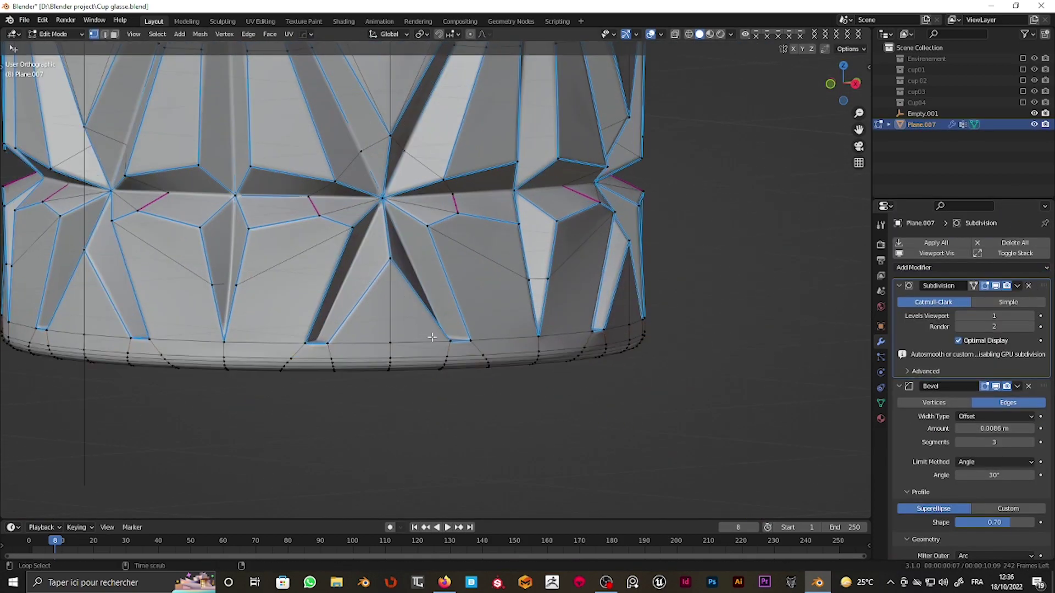
pyautogui.hotkey('alt', 'z')
pyautogui.scroll(2, 480, 343)
pyautogui.hotkey('alt', 'z')
pyautogui.press('Tab')
pyautogui.scroll(-3, 512, 284)
pyautogui.scroll(-4, 513, 283)
# Step: Delete the Subdivision modifier from the cup's modifier stack
pyautogui.click(785, 341)
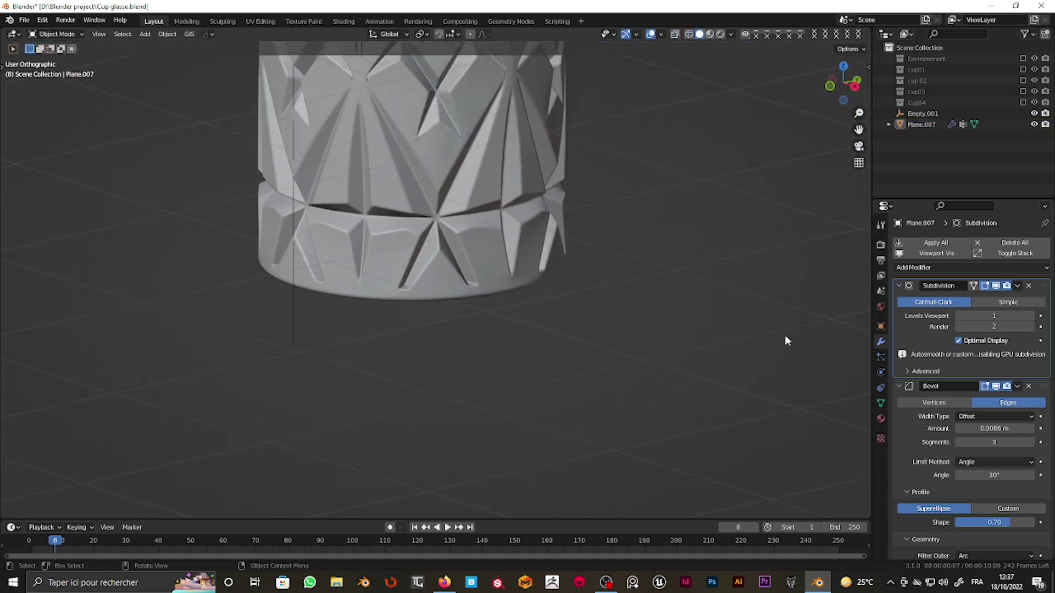
pyautogui.click(1028, 287)
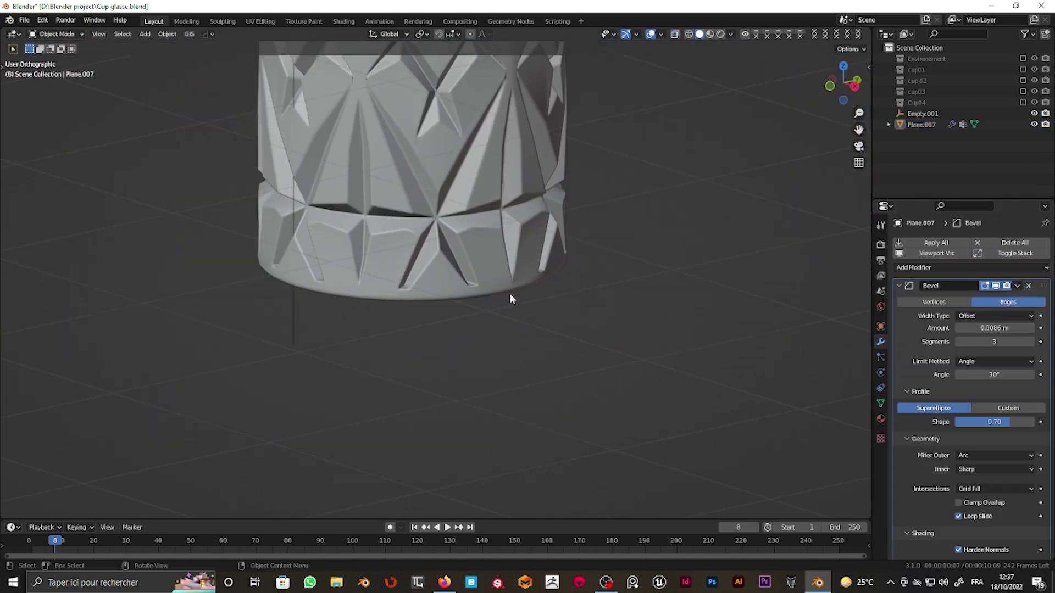
pyautogui.moveTo(510, 295); pyautogui.dragTo(499, 312, button='middle')
pyautogui.scroll(4, 499, 312)
# Step: Add a WeightedNormal modifier to the cup
pyautogui.click(979, 268)
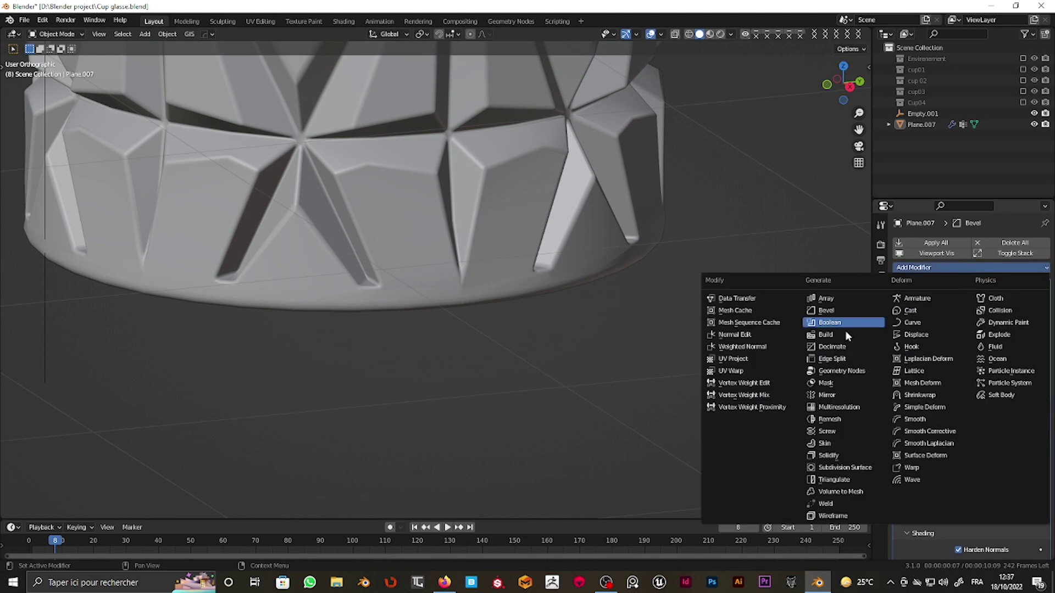
pyautogui.click(776, 345)
pyautogui.scroll(-5, 1006, 408)
pyautogui.scroll(-1, 1006, 407)
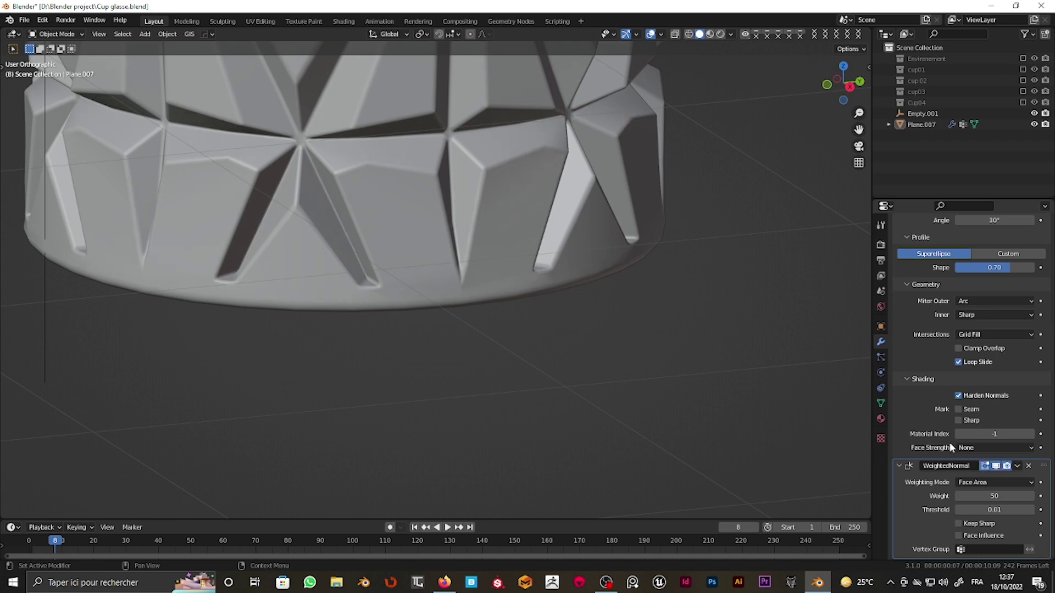
pyautogui.scroll(-3, 519, 231)
pyautogui.scroll(-2, 519, 231)
# Step: Split the 3D viewport into two views and show the cup's Material properties
pyautogui.moveTo(520, 231)
pyautogui.mouseDown(button='middle')
pyautogui.moveTo(465, 331)
pyautogui.moveTo(460, 298)
pyautogui.mouseUp(button='middle')
pyautogui.scroll(1, 460, 298)
pyautogui.click(471, 211)
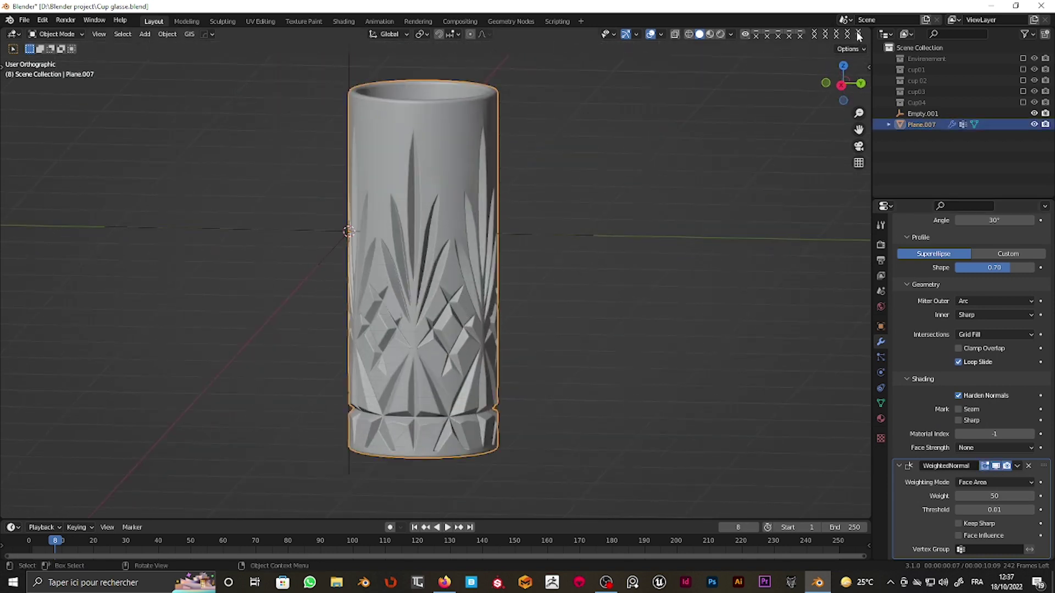
pyautogui.moveTo(866, 28); pyautogui.dragTo(311, 231)
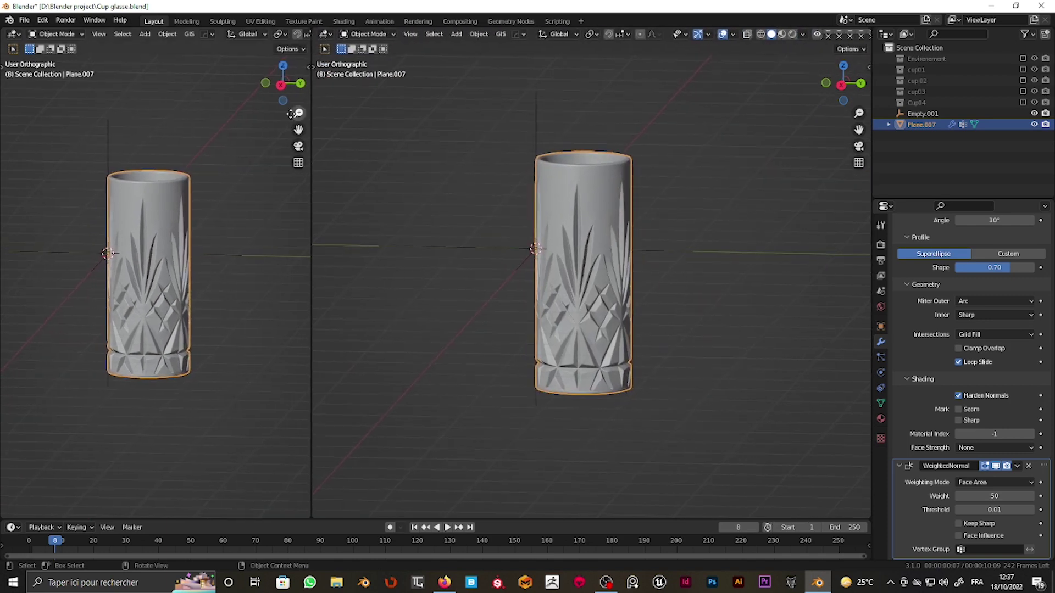
pyautogui.scroll(1, 171, 229)
pyautogui.scroll(1, 176, 235)
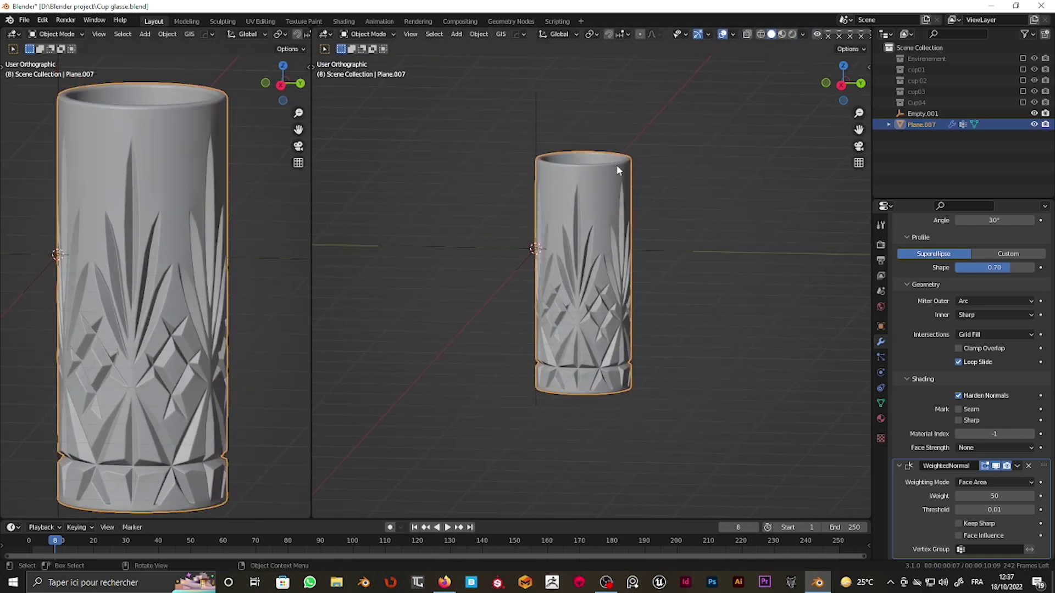
pyautogui.click(881, 418)
# Step: Assign the Glass material to the cup and turn the second view into a Shader Editor
pyautogui.click(900, 290)
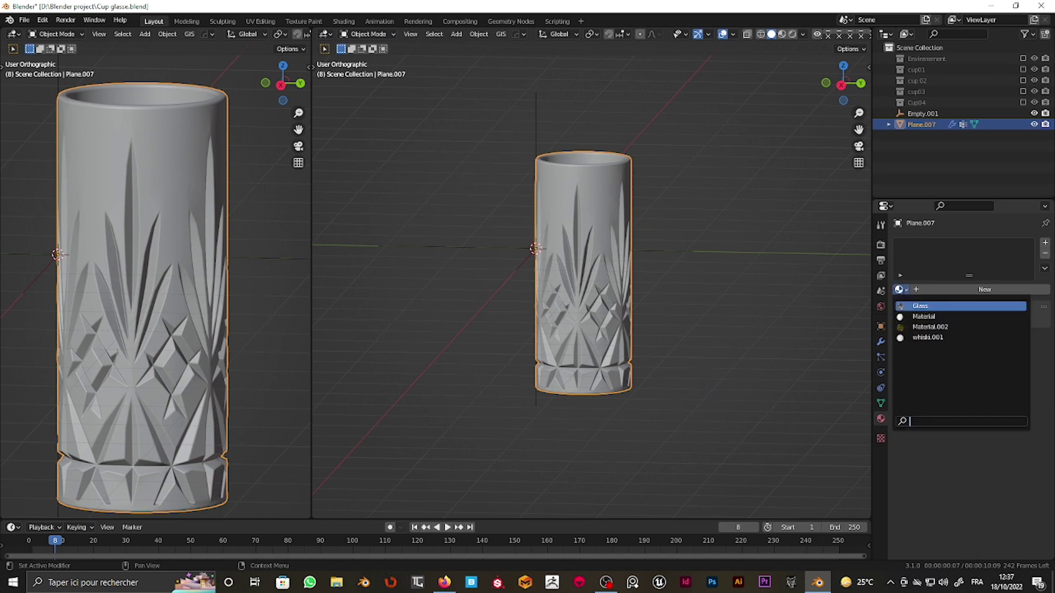
pyautogui.click(934, 306)
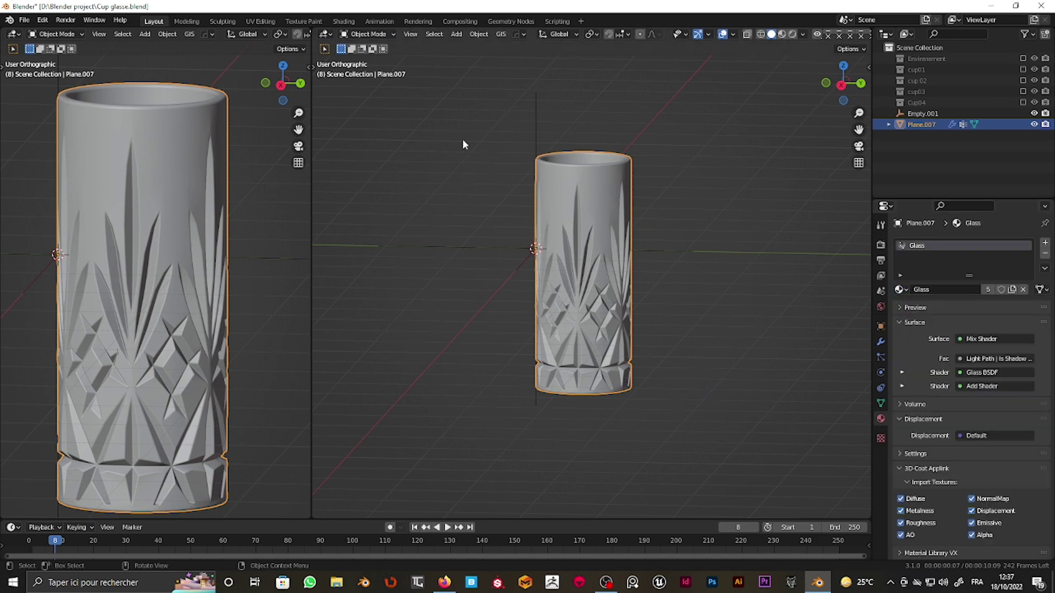
pyautogui.click(324, 35)
pyautogui.click(354, 153)
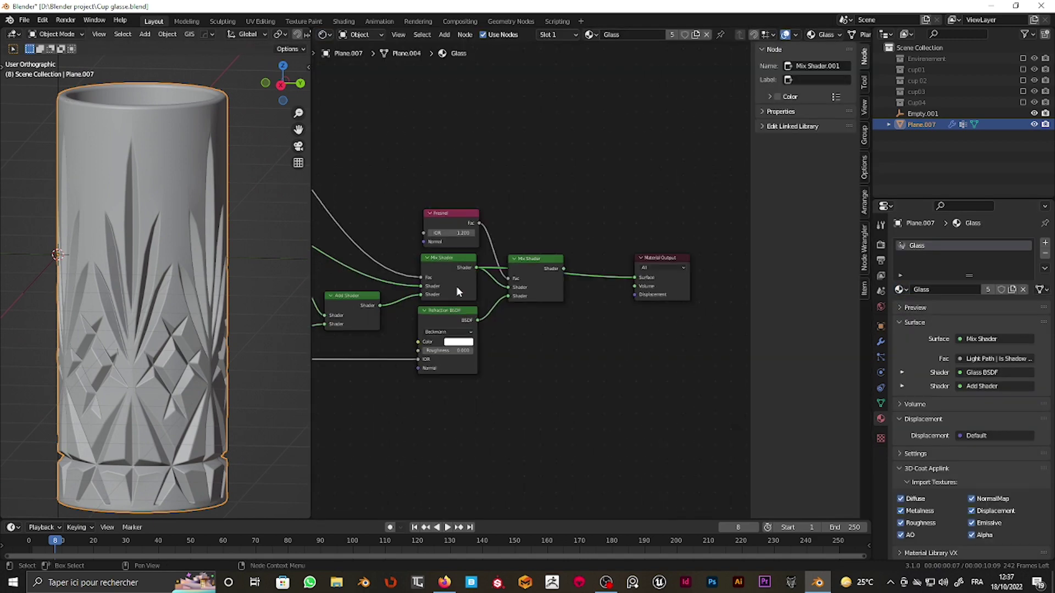
# Step: Frame the glass node graph and change the bottom red Glass BSDF colour to blue
pyautogui.press('n')
pyautogui.scroll(-2, 412, 295)
pyautogui.moveTo(412, 295); pyautogui.dragTo(649, 291, button='middle')
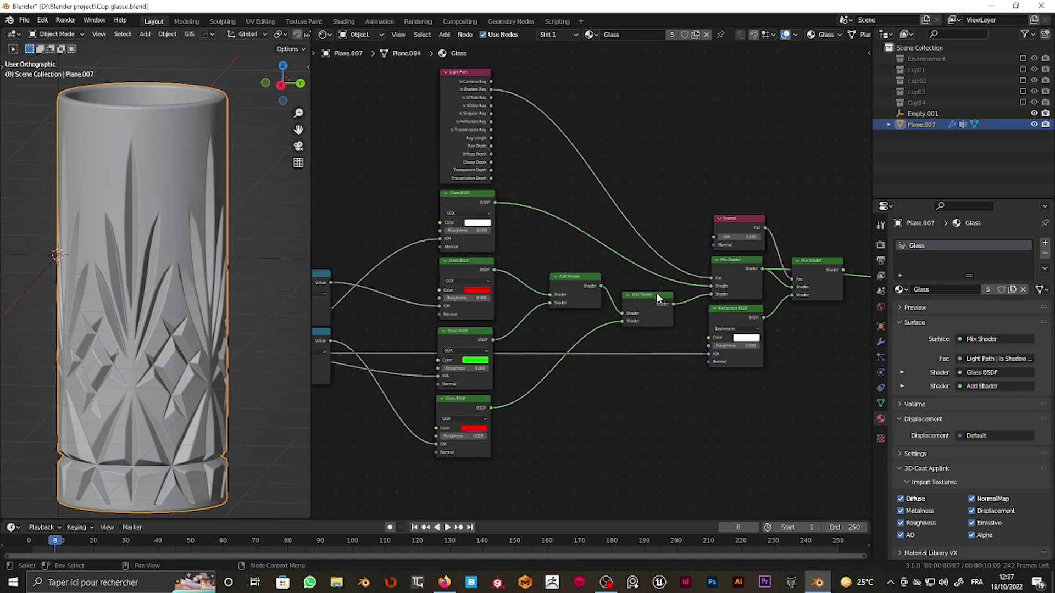
pyautogui.scroll(-1, 640, 294)
pyautogui.scroll(-1, 636, 296)
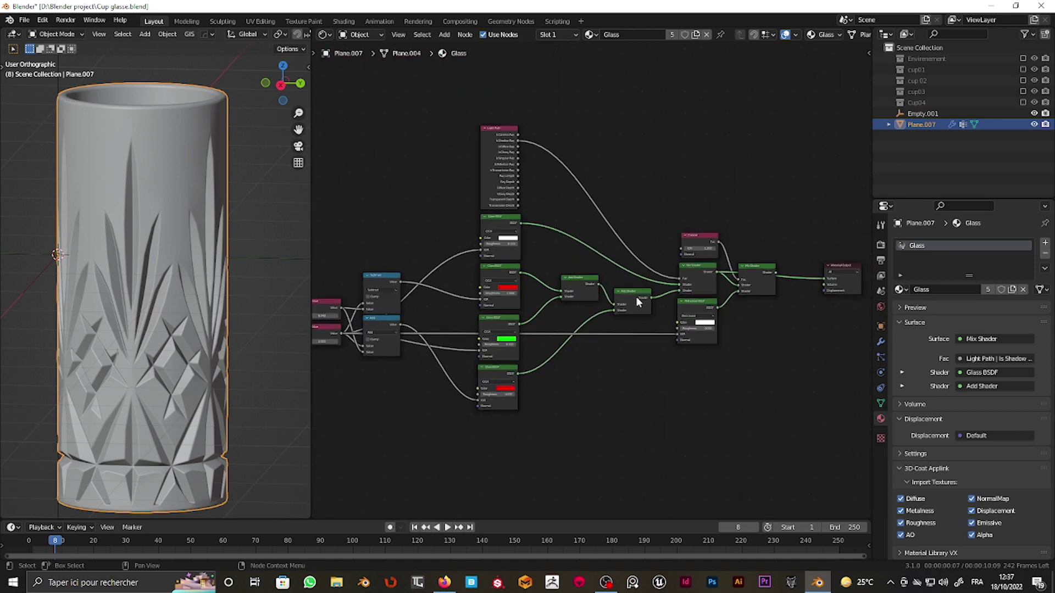
pyautogui.moveTo(610, 301); pyautogui.dragTo(617, 302, button='middle')
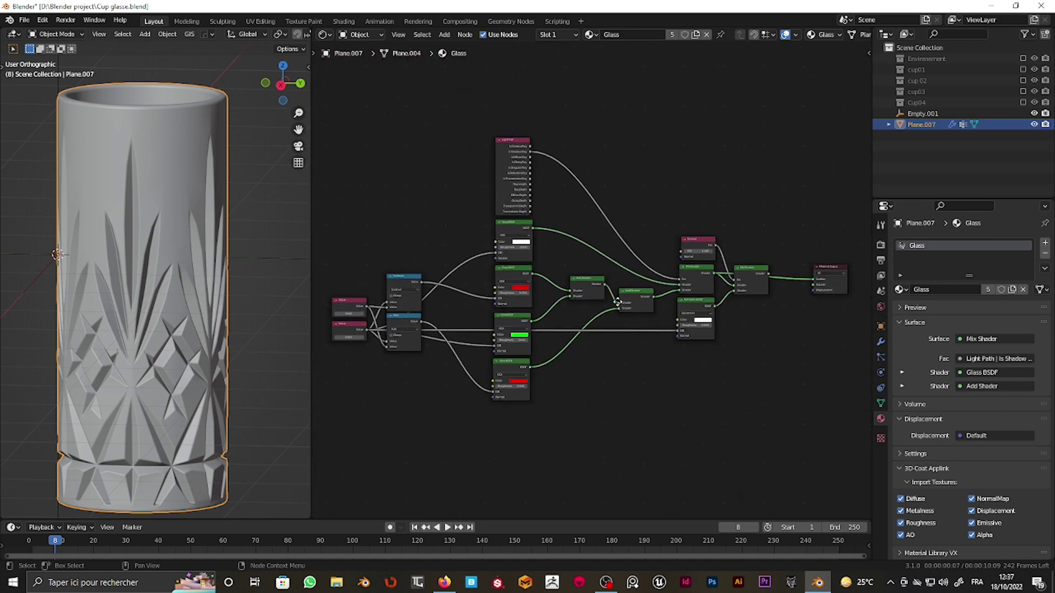
pyautogui.click(526, 289)
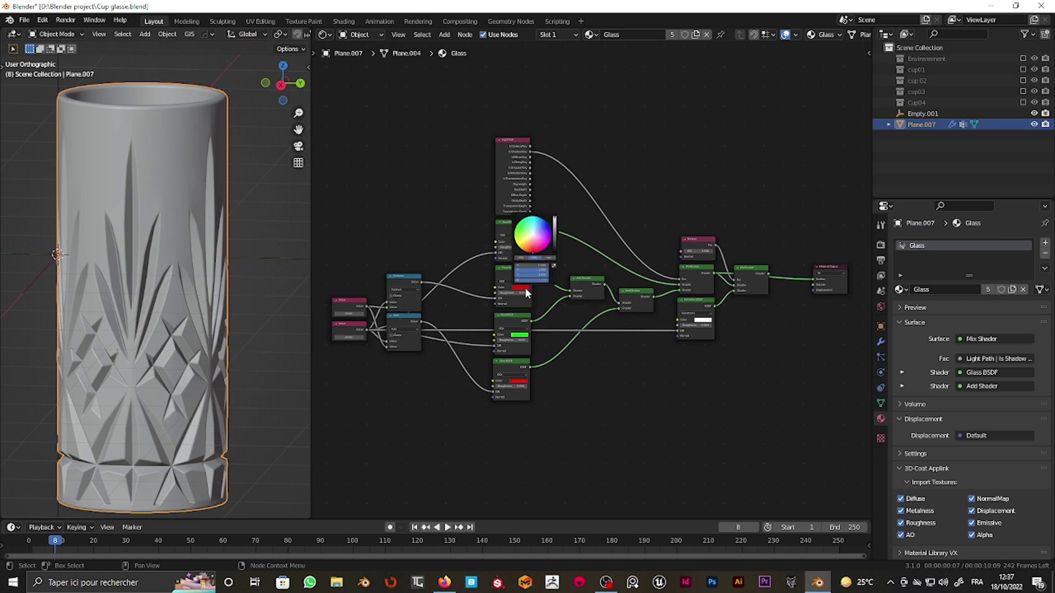
pyautogui.click(520, 335)
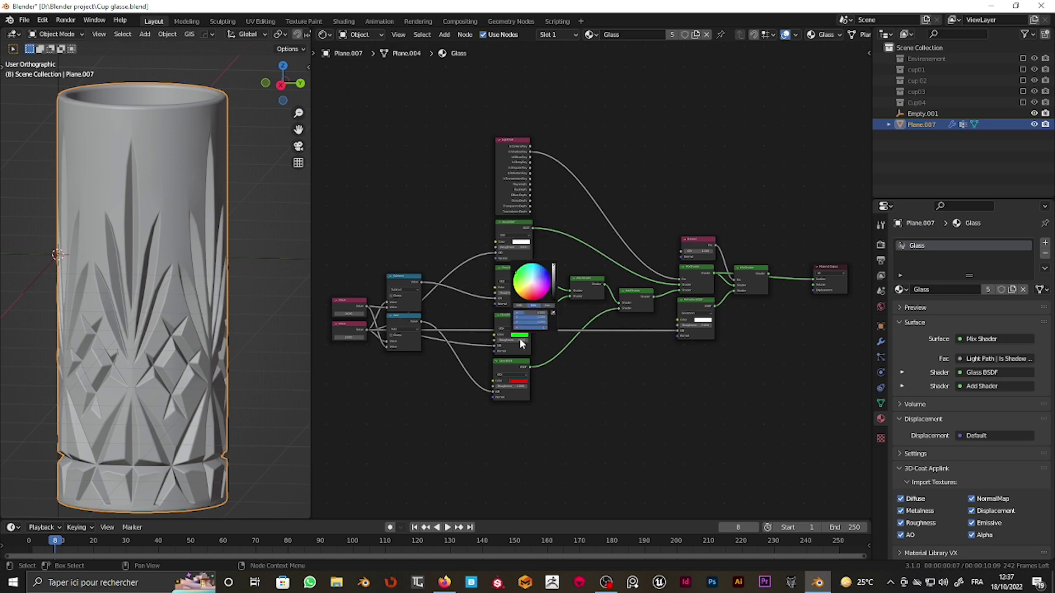
pyautogui.click(521, 381)
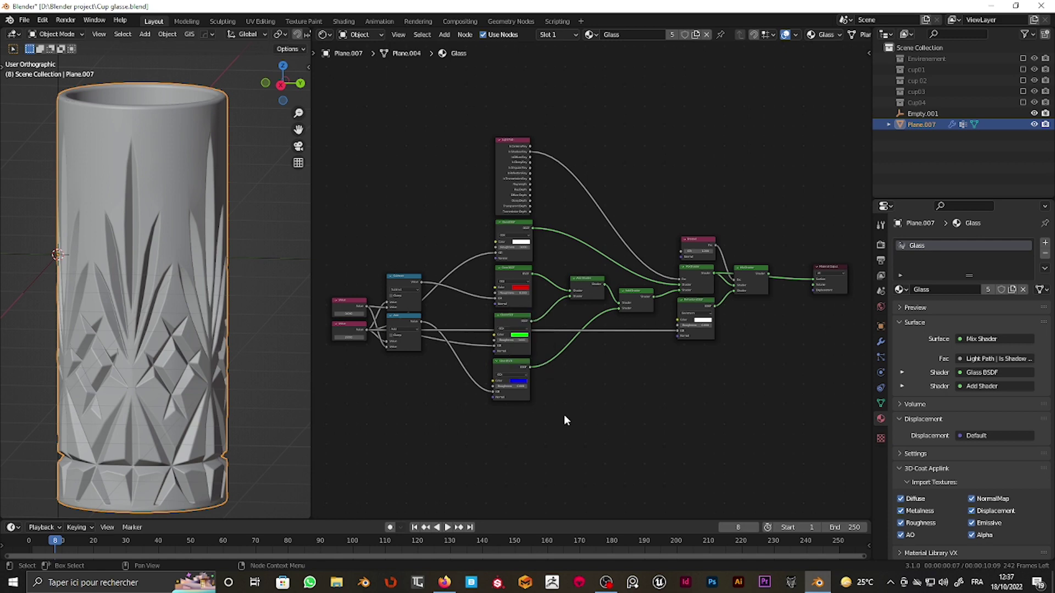
# Step: Save the file and toggle the Environment collection off and back on
pyautogui.hotkey('ctrl', 's')
pyautogui.press('z')
pyautogui.click(238, 301)
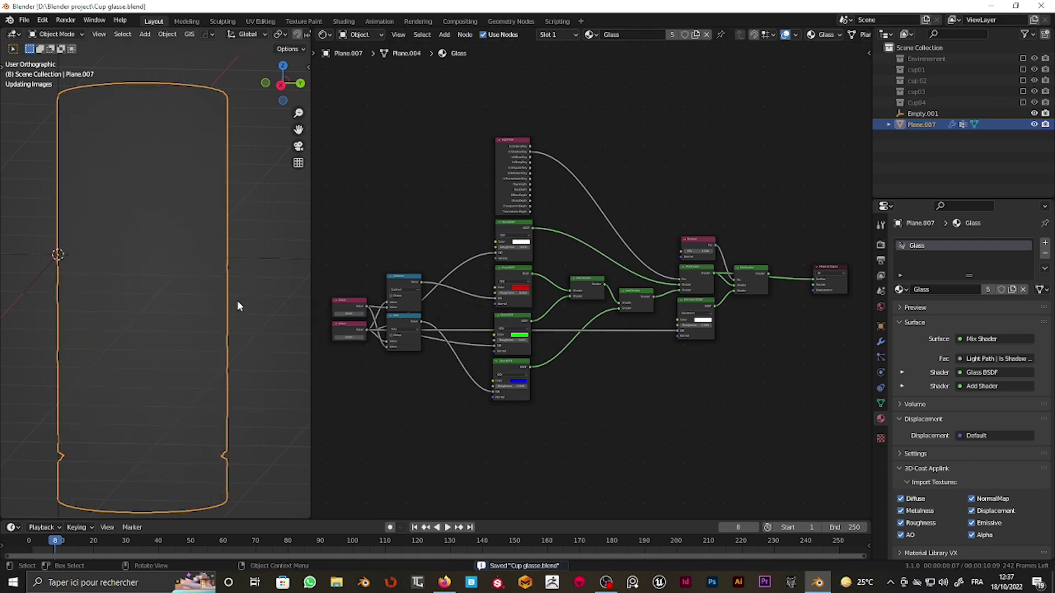
pyautogui.click(1022, 59)
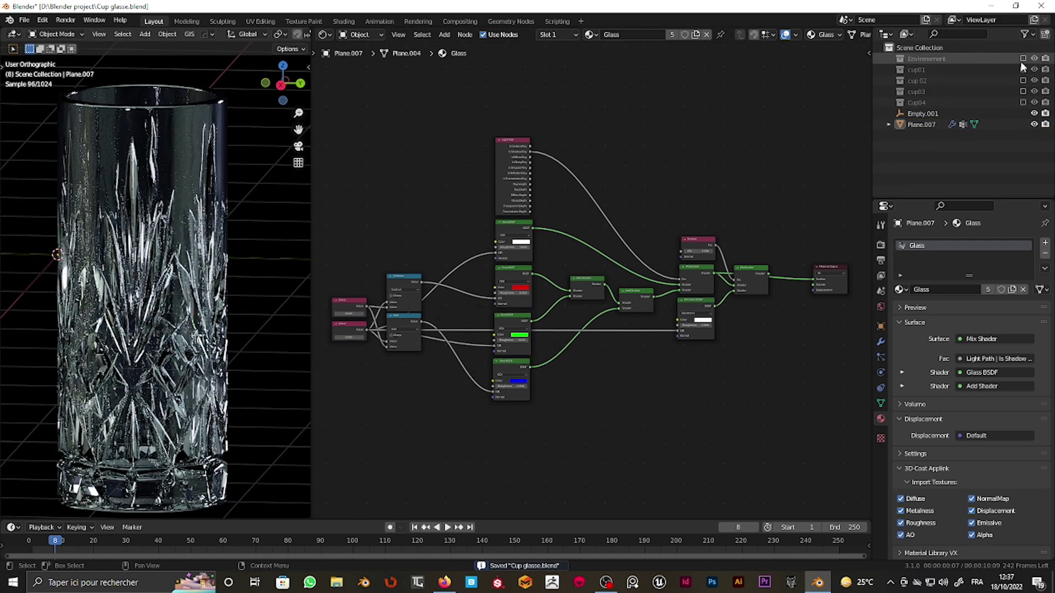
pyautogui.click(1022, 58)
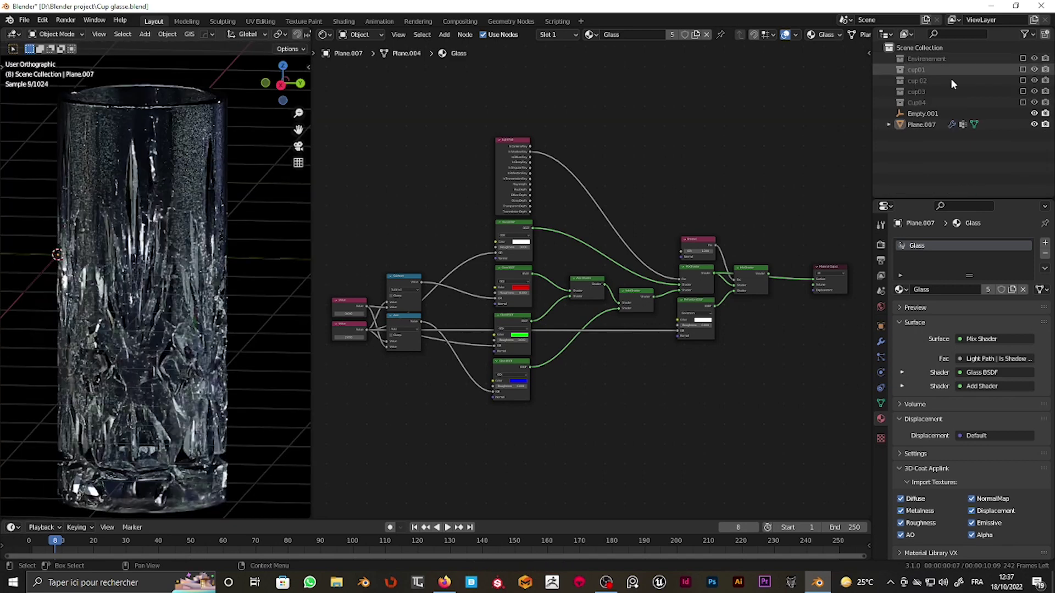
pyautogui.click(1022, 58)
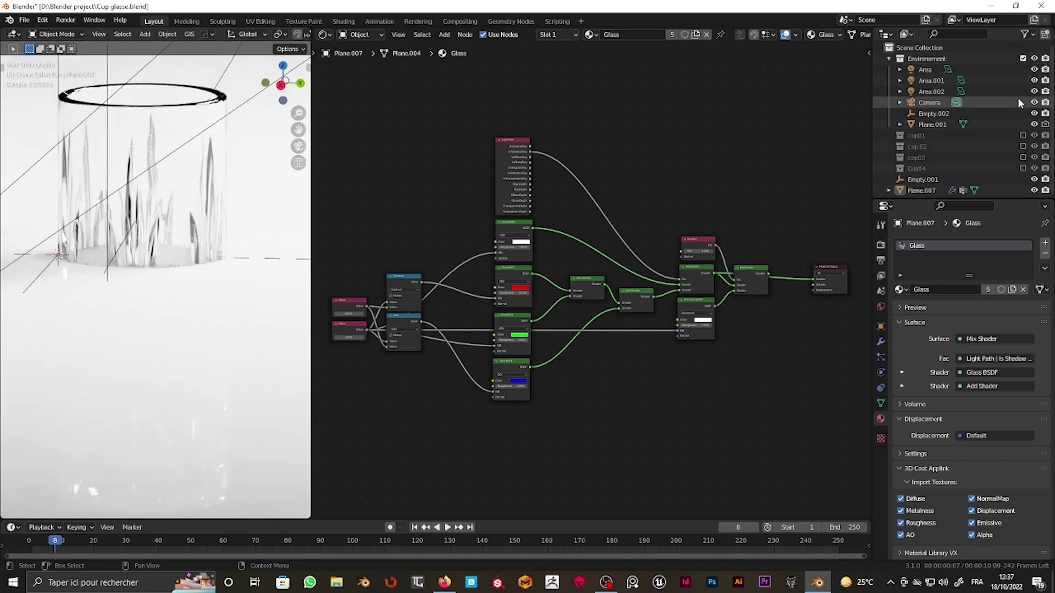
# Step: Hide Plane.001, use solid shading, re-enable Cup04 and select the front cup
pyautogui.click(1034, 125)
pyautogui.press('z')
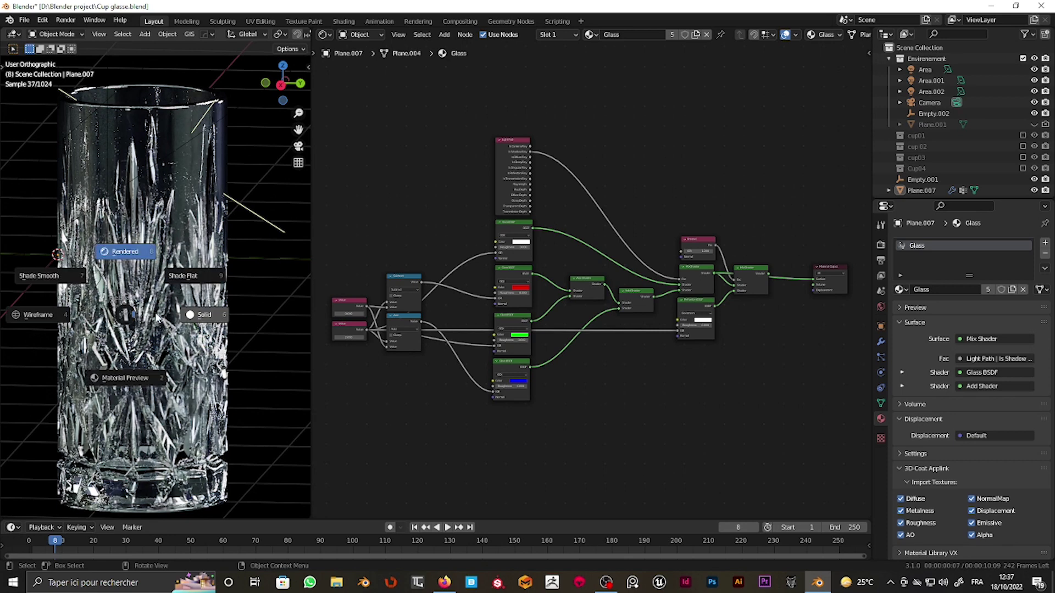
pyautogui.click(212, 273)
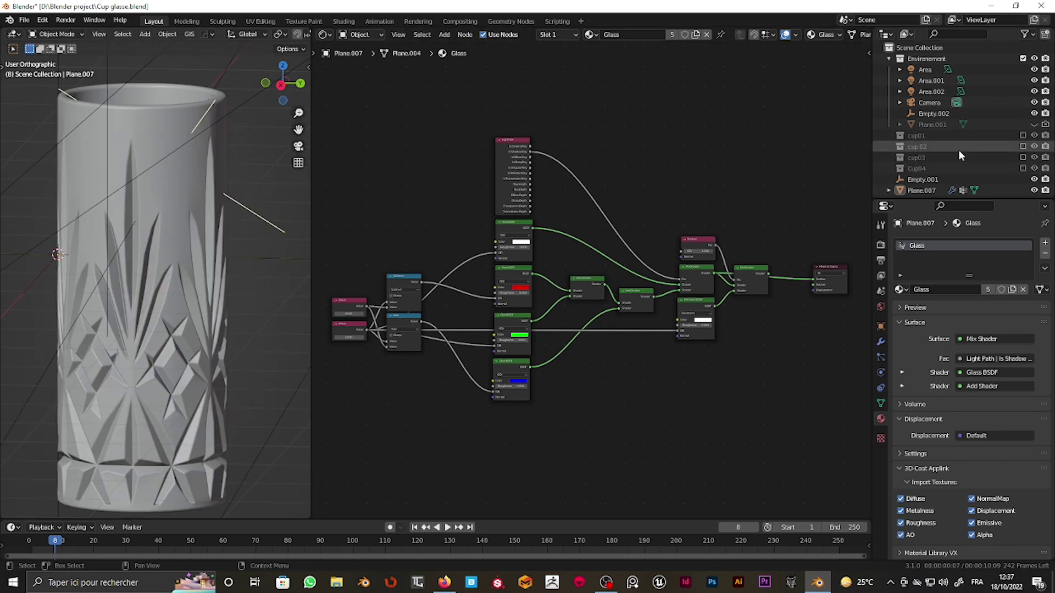
pyautogui.click(1022, 168)
pyautogui.scroll(-2, 163, 268)
pyautogui.scroll(-2, 163, 269)
pyautogui.click(155, 283)
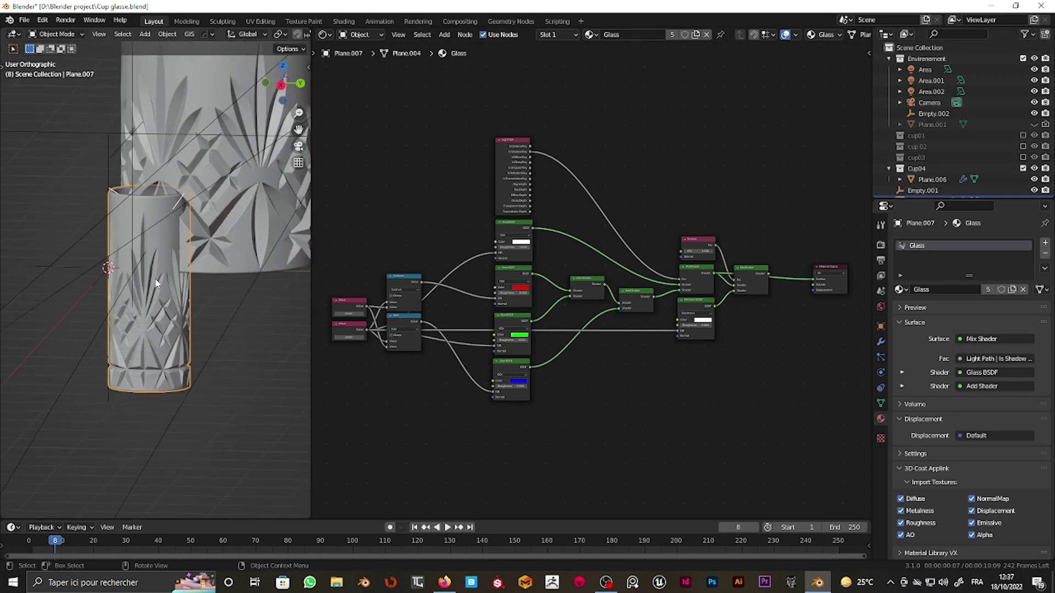
# Step: In the collection list, add a new collection and rename it Cup05
pyautogui.press('m')
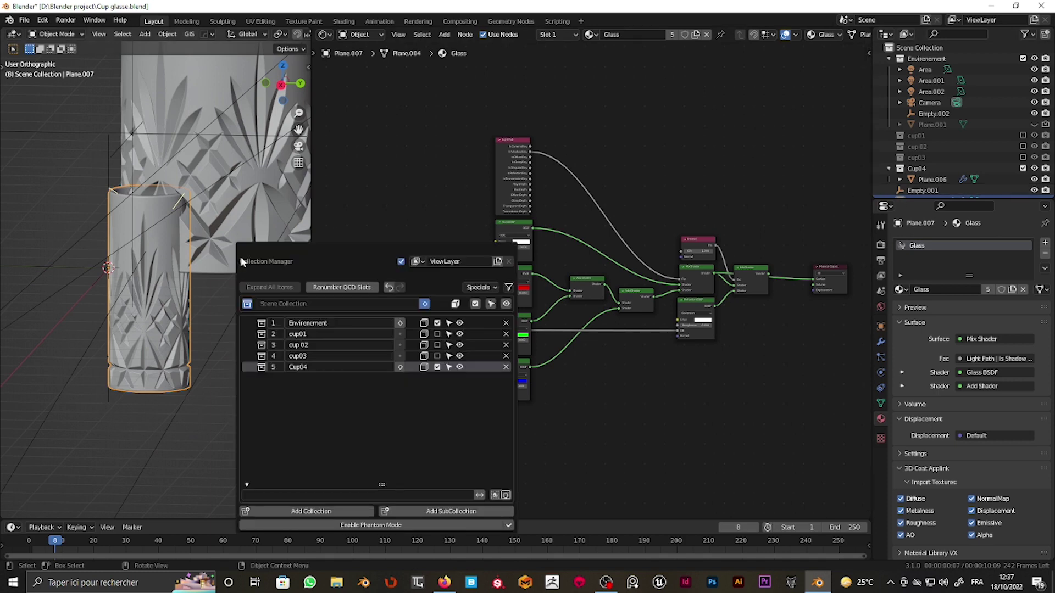
pyautogui.click(328, 513)
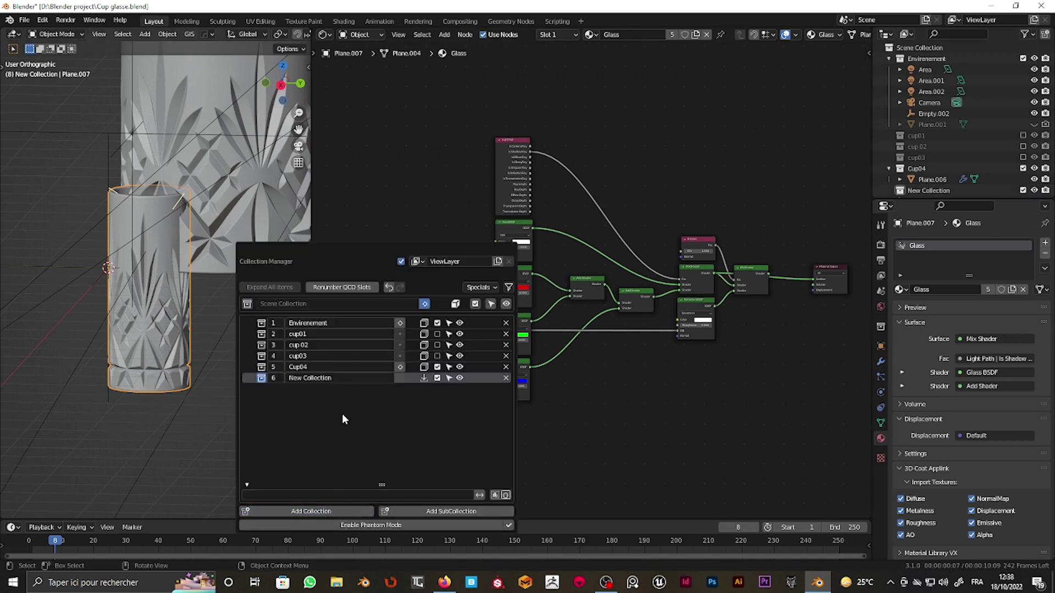
pyautogui.doubleClick(296, 378)
pyautogui.write('Cup05')
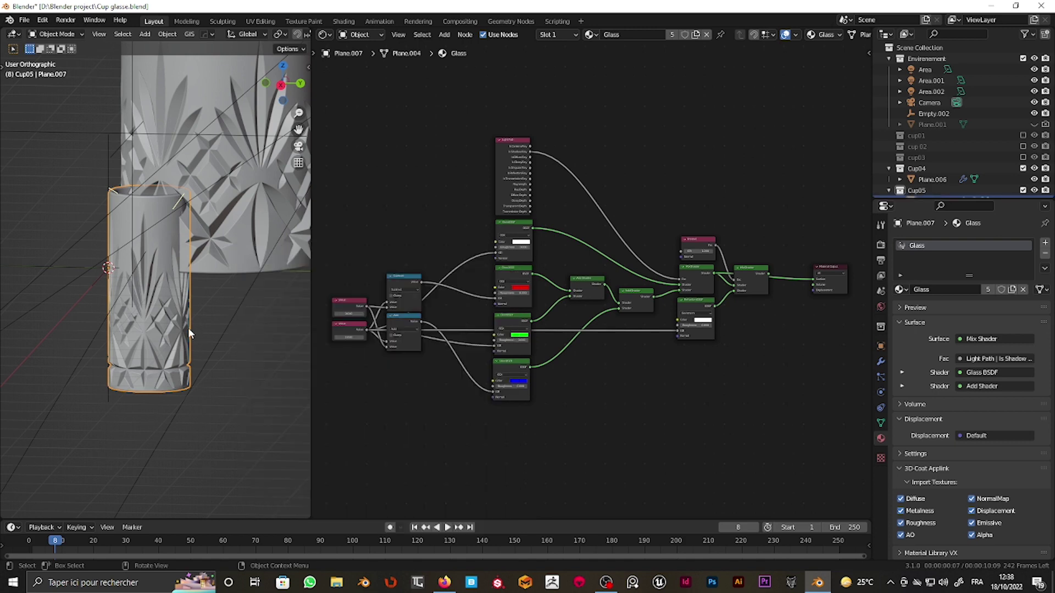
# Step: Maximize the viewport, raise the cup along Z, and switch to front view
pyautogui.hotkey('ctrl', 'space')
pyautogui.press('g')
pyautogui.press('z')
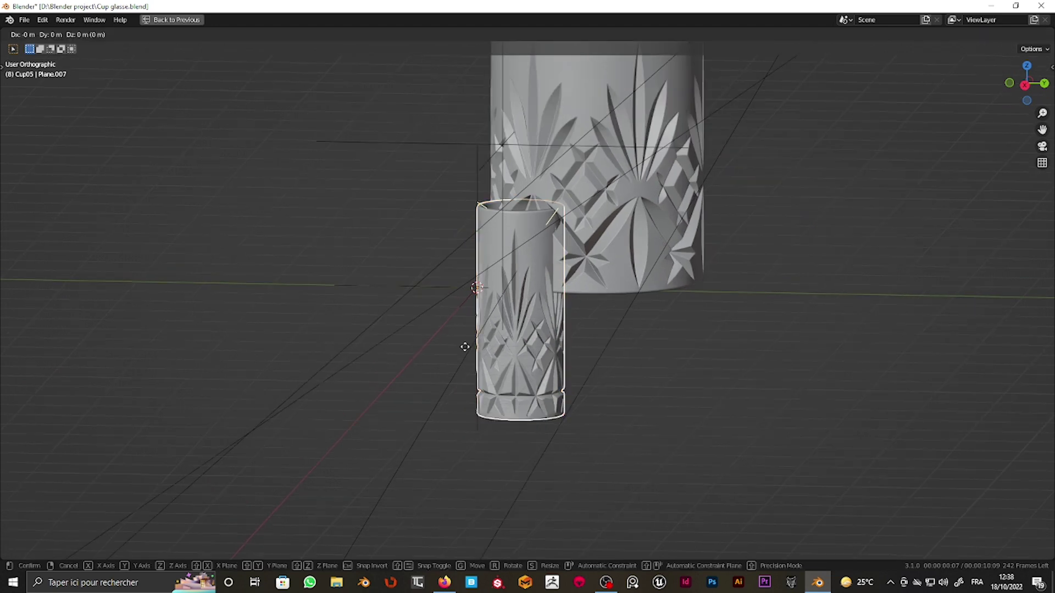
pyautogui.click(453, 250)
pyautogui.press('KP_1')
pyautogui.scroll(-4, 562, 312)
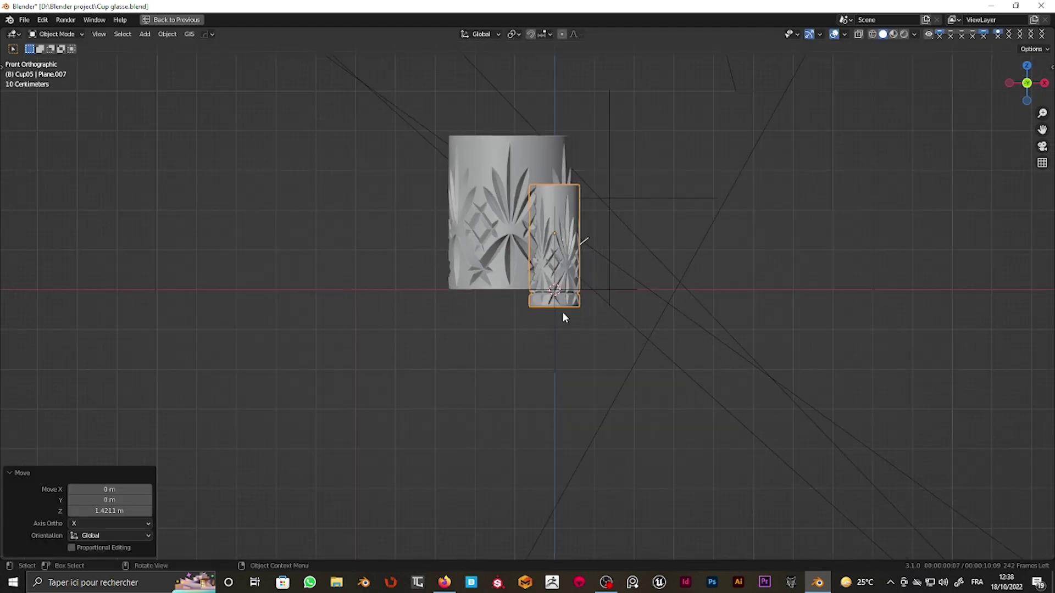
pyautogui.press('g')
pyautogui.press('Escape')
# Step: In Edit Mode, select the cup's linked vertices and raise them along Z
pyautogui.press('Tab')
pyautogui.scroll(2, 551, 282)
pyautogui.press('l')
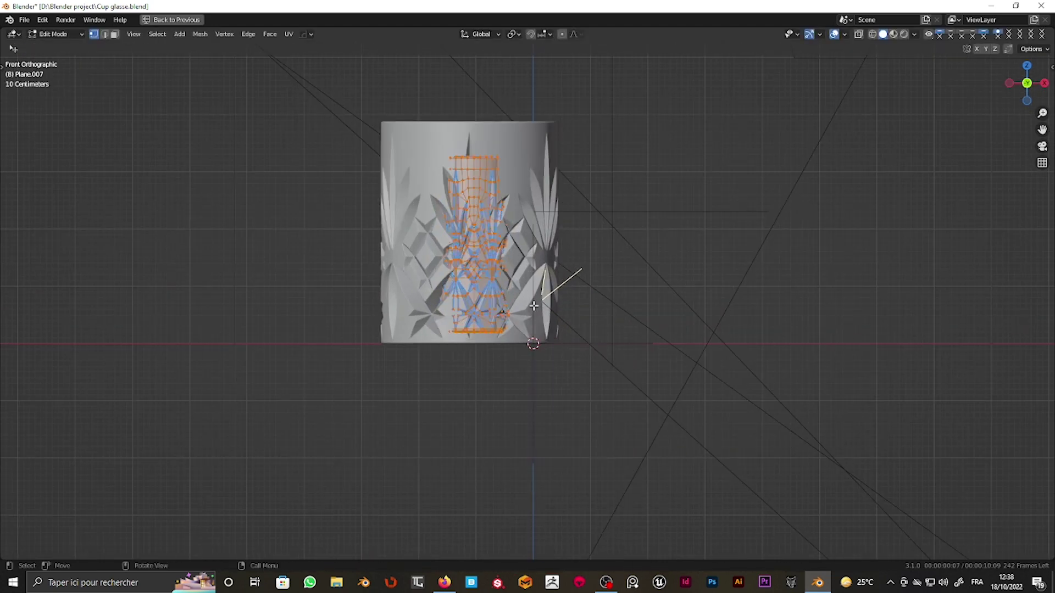
pyautogui.scroll(3, 534, 187)
pyautogui.press('g')
pyautogui.press('z')
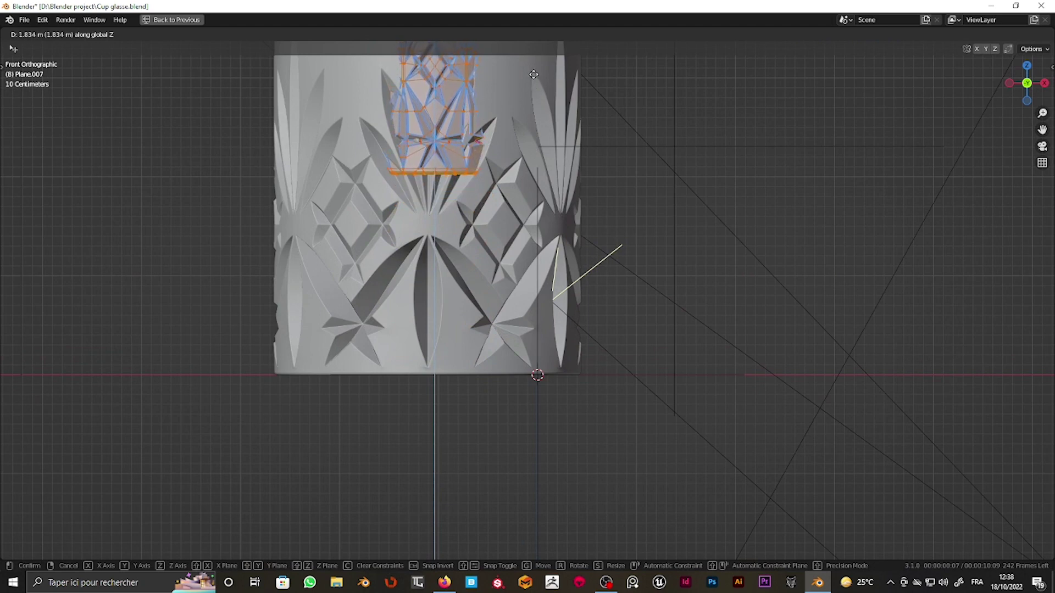
pyautogui.click(535, 59)
# Step: Lower the cup along Z and settle it in its new position
pyautogui.press('g')
pyautogui.press('z')
pyautogui.click(456, 355)
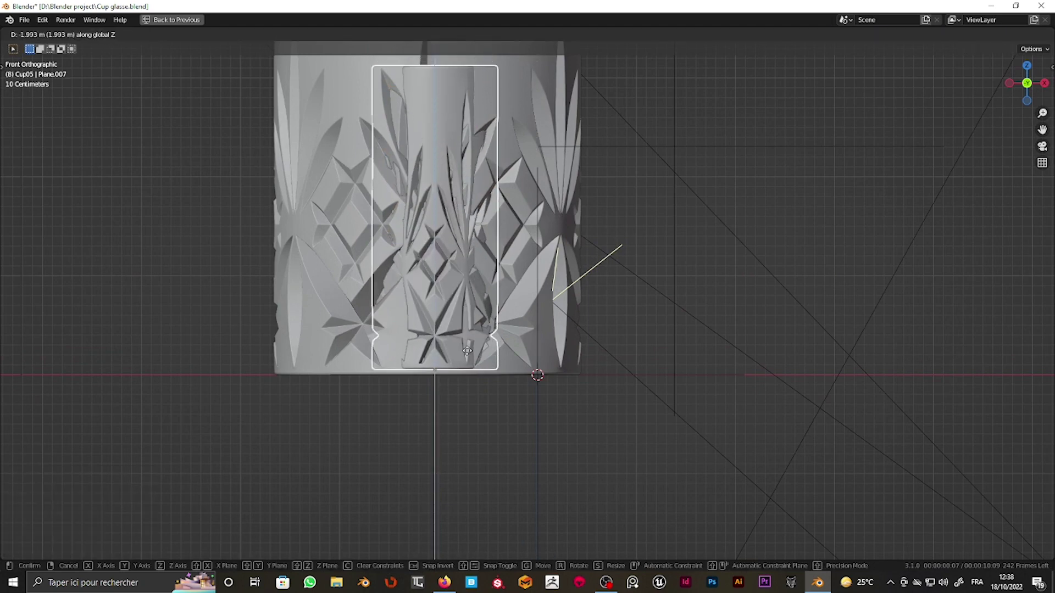
pyautogui.press('g')
pyautogui.click(457, 355)
# Step: Rescale the cup to 1.266, then 1.817, then shrink it by 0.718
pyautogui.scroll(-3, 456, 356)
pyautogui.press('s')
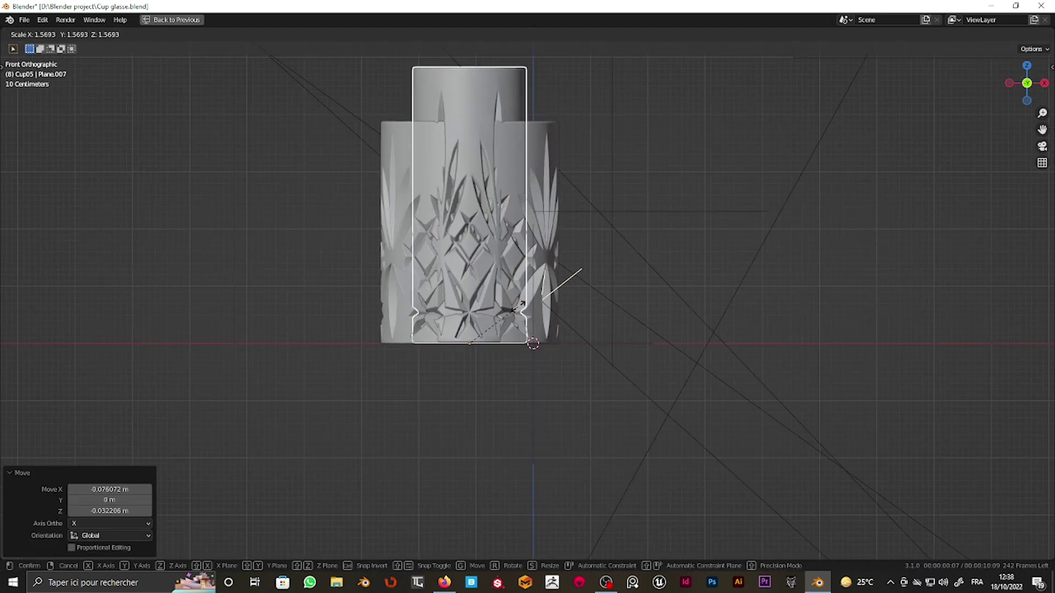
pyautogui.click(523, 313)
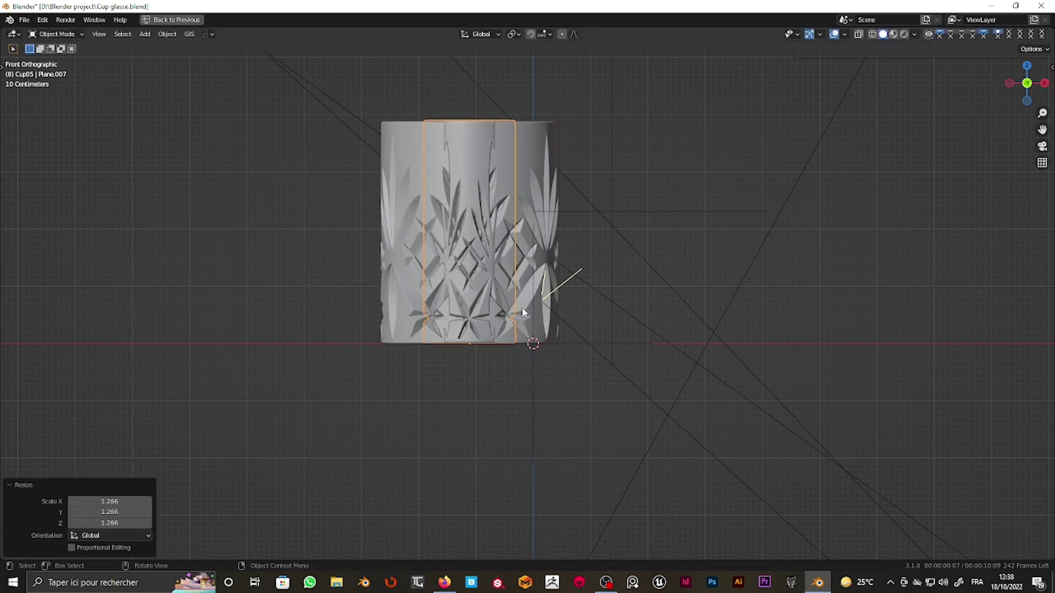
pyautogui.press('s')
pyautogui.click(574, 301)
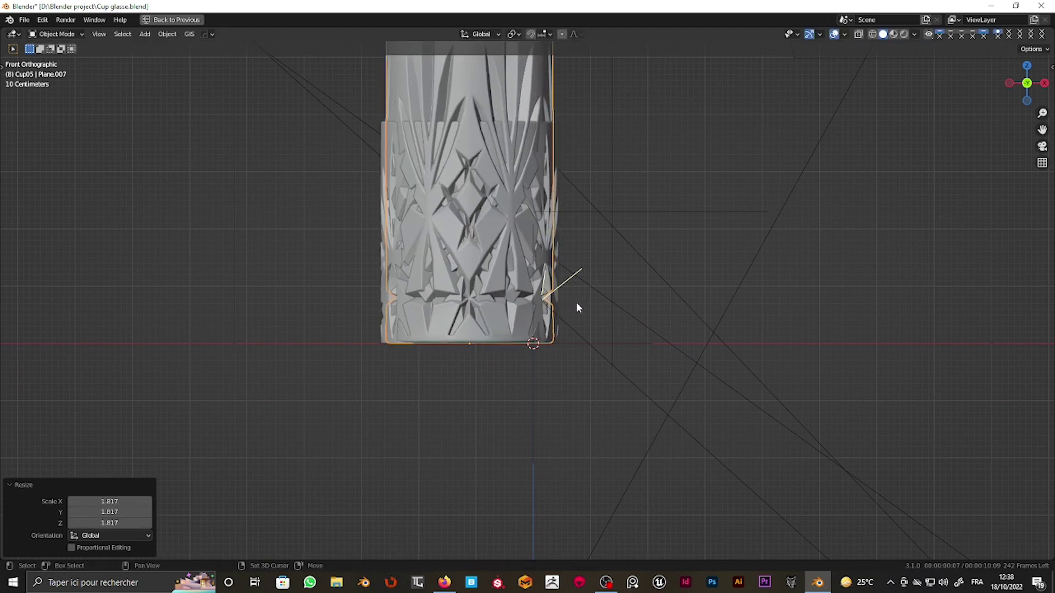
pyautogui.press('g')
pyautogui.press('s')
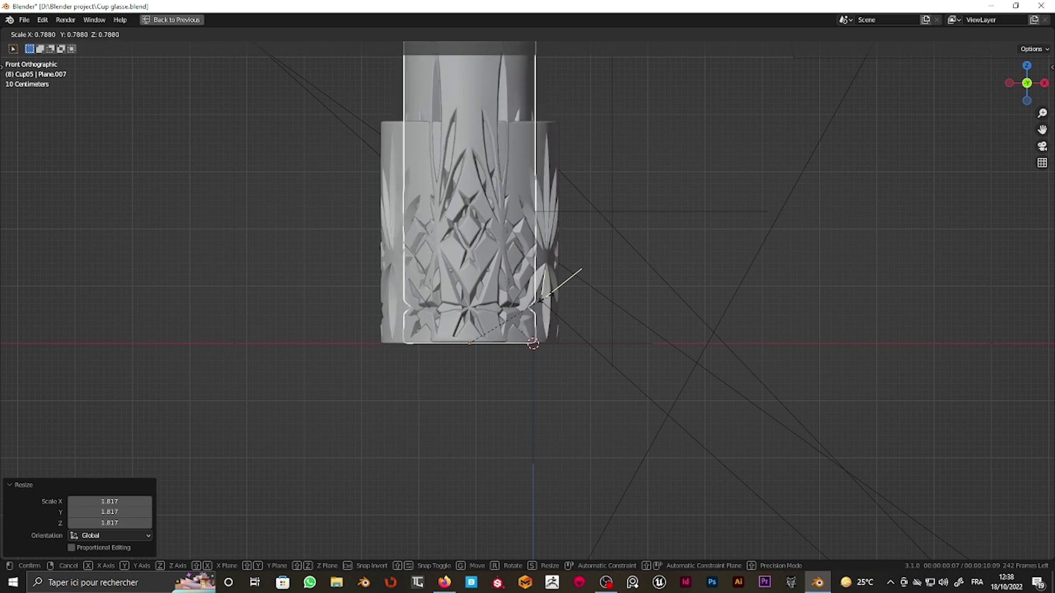
pyautogui.click(537, 300)
# Step: Shift the cup slightly along X and move it 0.632 m along Y
pyautogui.scroll(-2, 537, 300)
pyautogui.scroll(2, 536, 299)
pyautogui.press('g')
pyautogui.press('x')
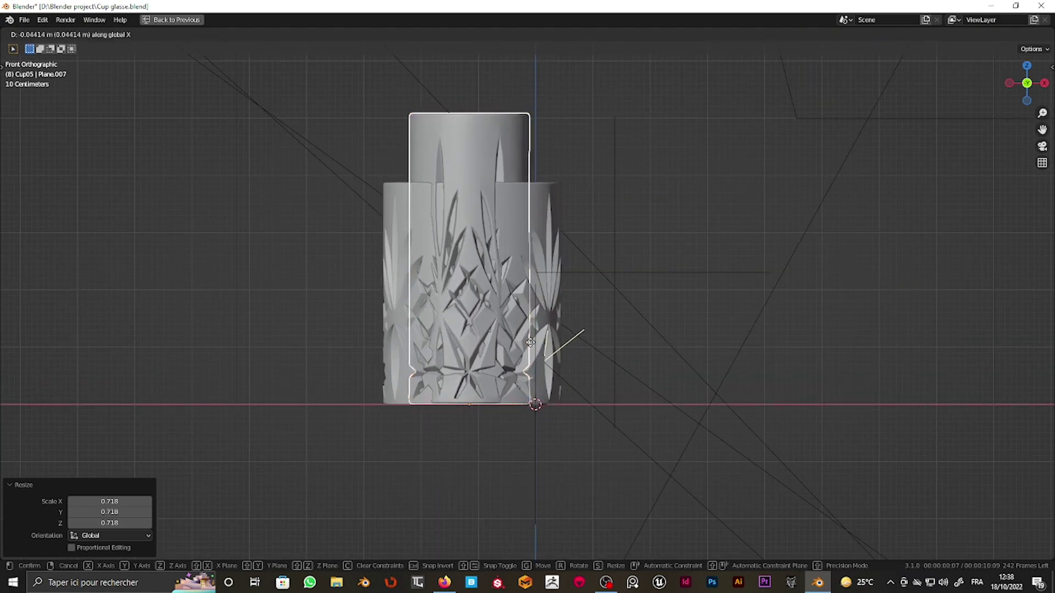
pyautogui.click(549, 340)
pyautogui.press('s')
pyautogui.moveTo(552, 341); pyautogui.dragTo(494, 404, button='middle')
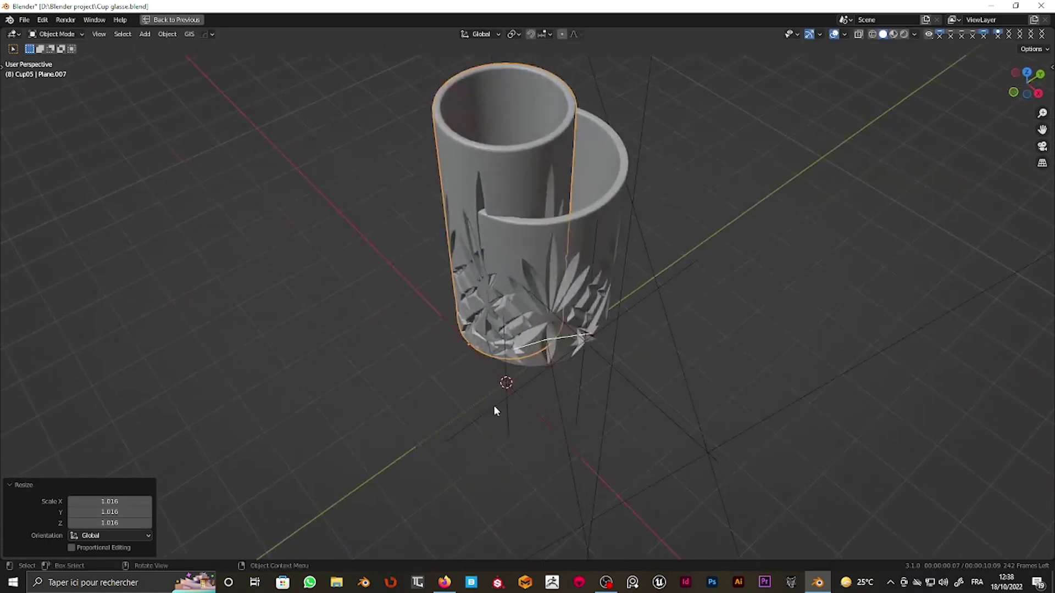
pyautogui.press('g')
pyautogui.press('y')
pyautogui.click(624, 296)
pyautogui.moveTo(625, 295)
pyautogui.mouseDown(button='middle')
pyautogui.moveTo(510, 324)
pyautogui.moveTo(778, 328)
pyautogui.mouseUp(button='middle')
# Step: From the camera view, preview the glass in rendered shading, then return to solid shading
pyautogui.press('KP_0')
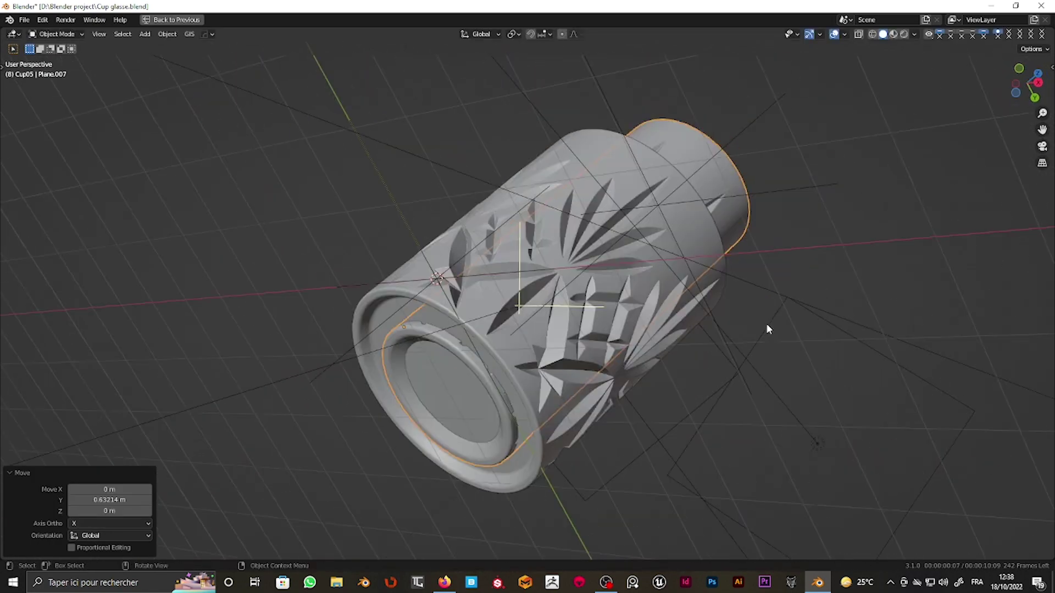
pyautogui.hotkey('ctrl', 'space')
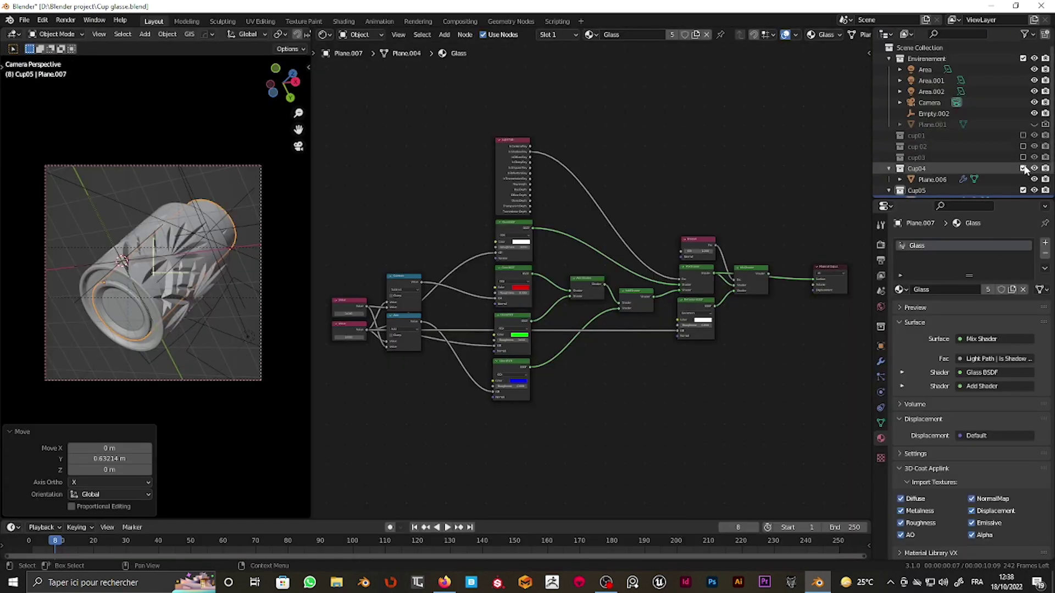
pyautogui.click(249, 312)
pyautogui.press('z')
pyautogui.click(262, 251)
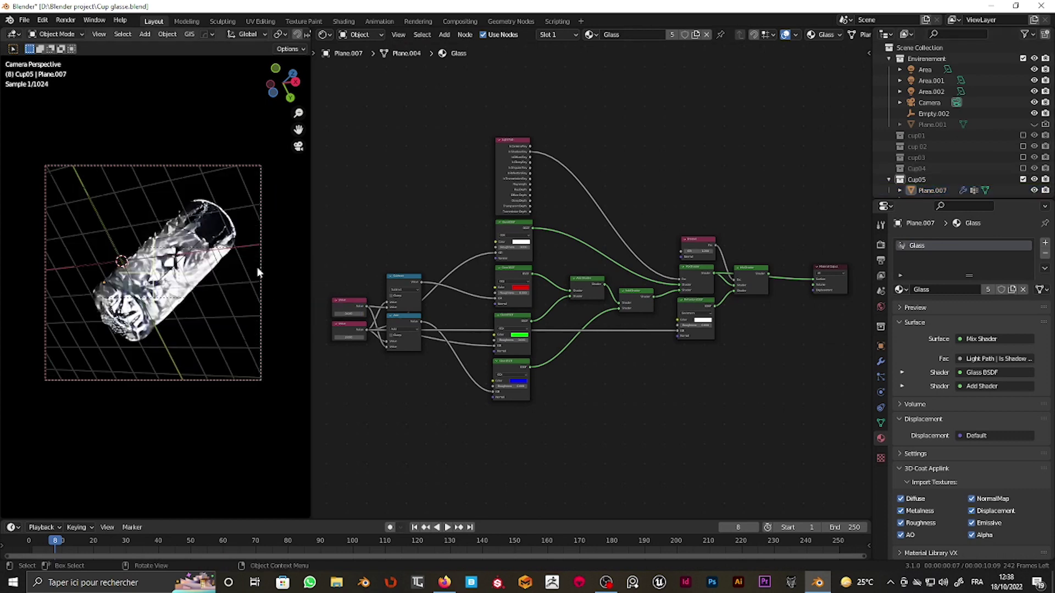
pyautogui.press('z')
pyautogui.click(127, 151)
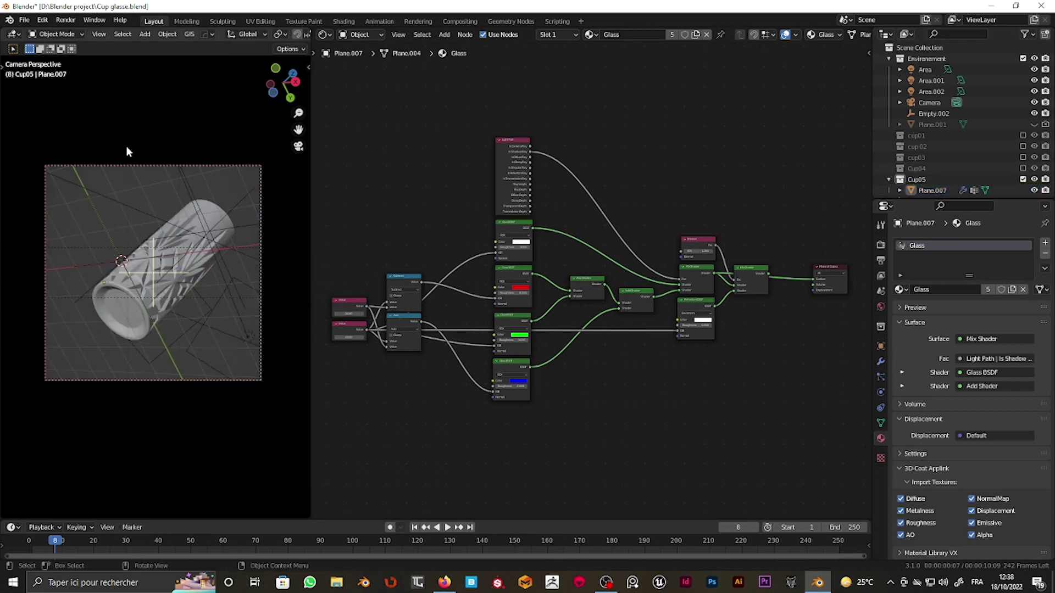
# Step: Render the final camera image and fit it in the render window
pyautogui.click(67, 31)
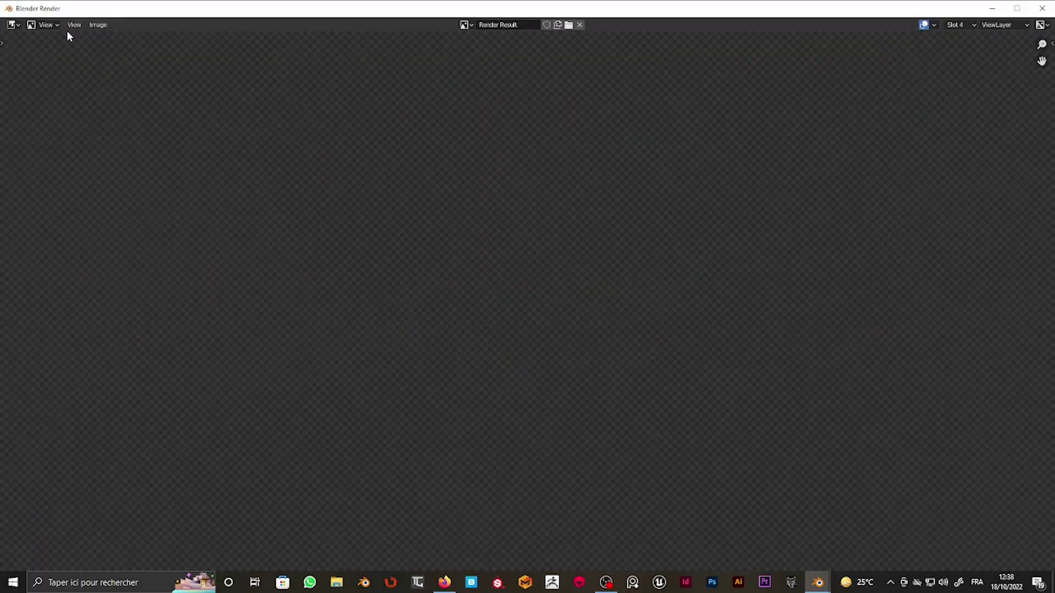
pyautogui.click(73, 24)
pyautogui.click(100, 164)
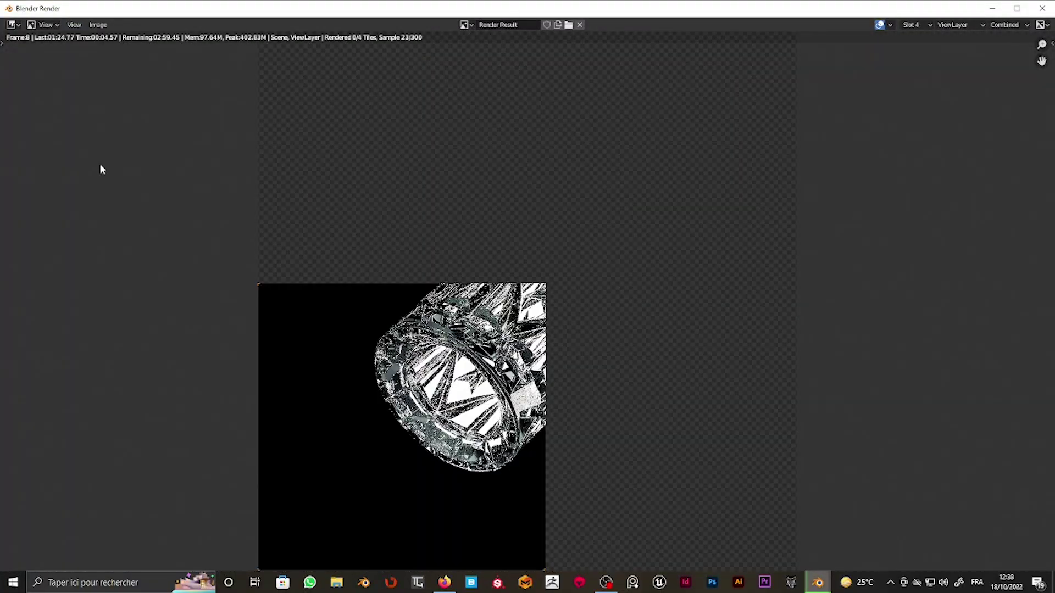